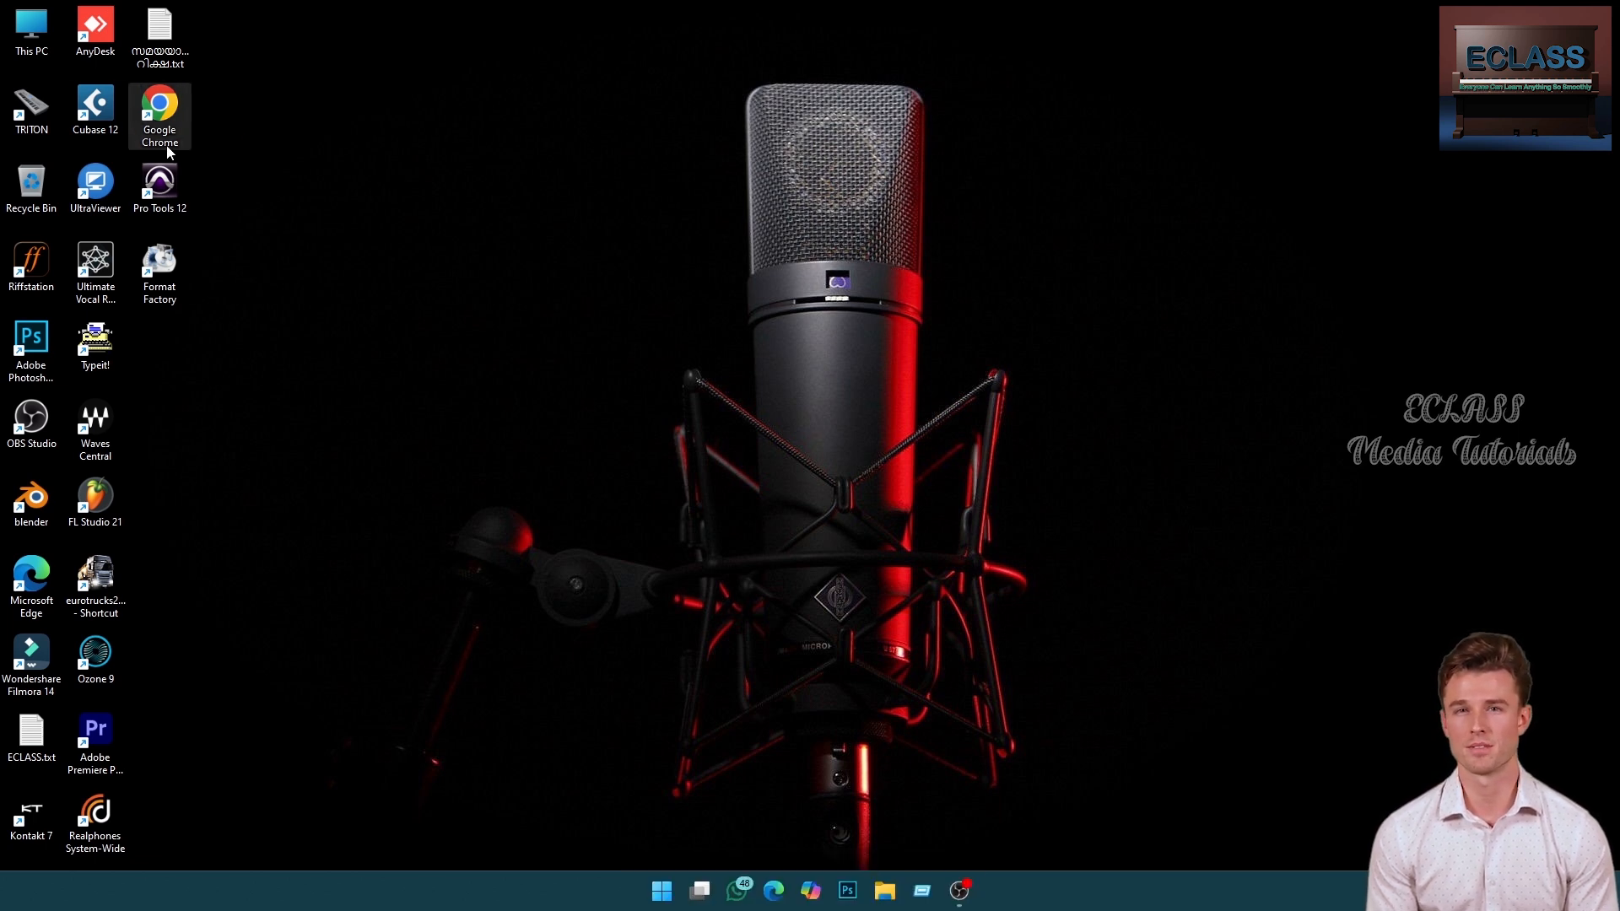
- Launch Cubase 12 and browse the list of recent projects in the Hub
double_click(96, 105)
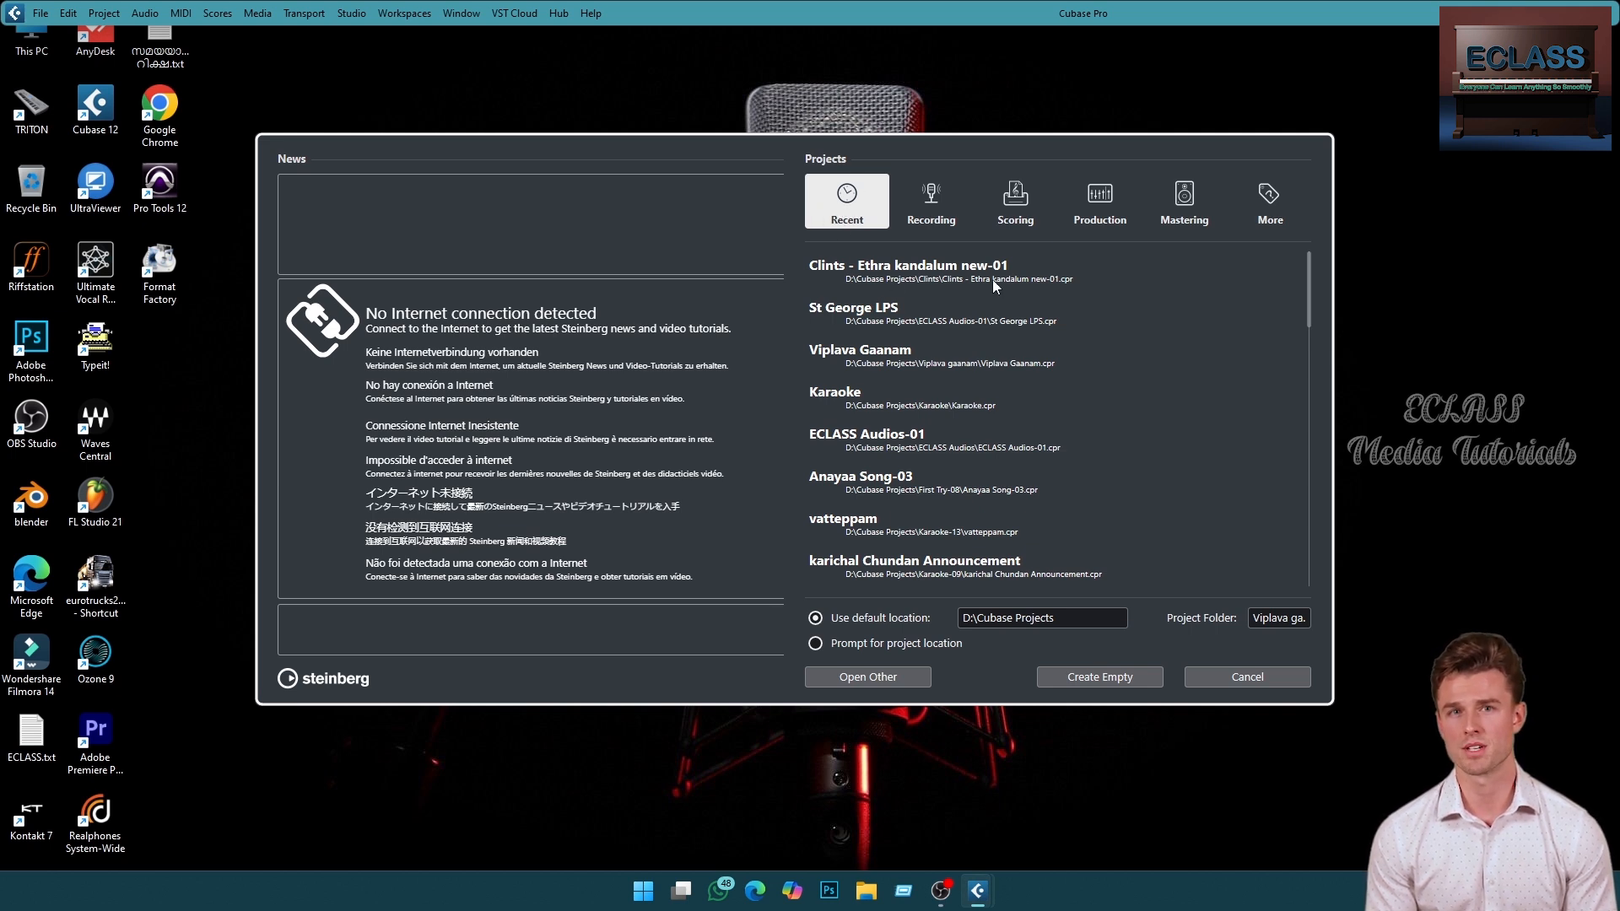
scroll(901, 344, down, 5)
scroll(901, 345, down, 3)
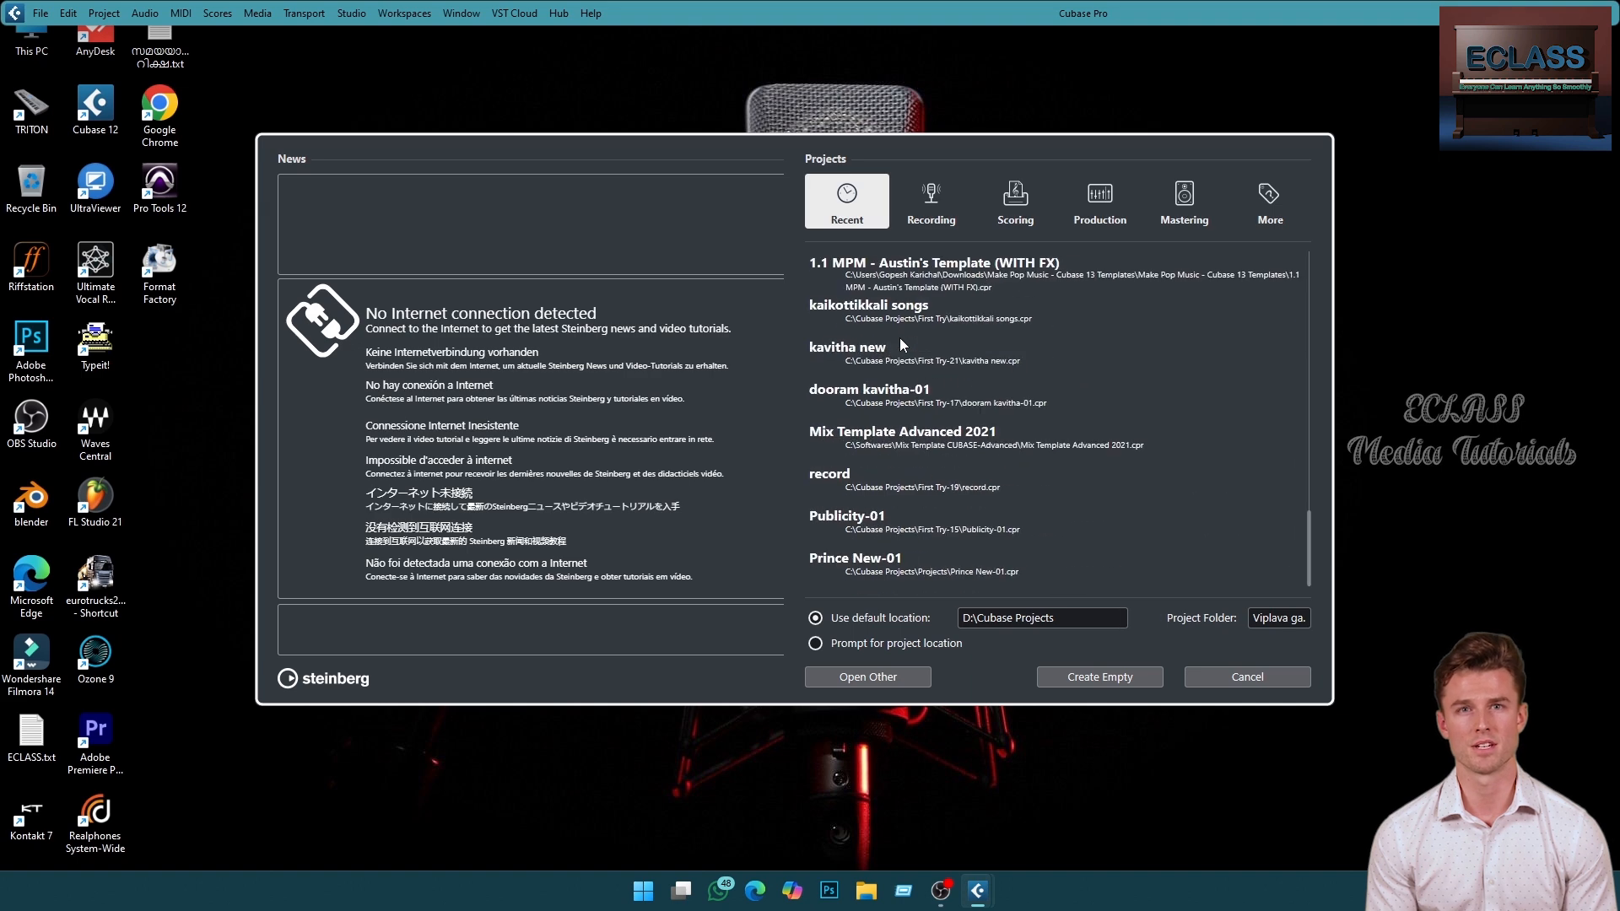
scroll(899, 338, up, 10)
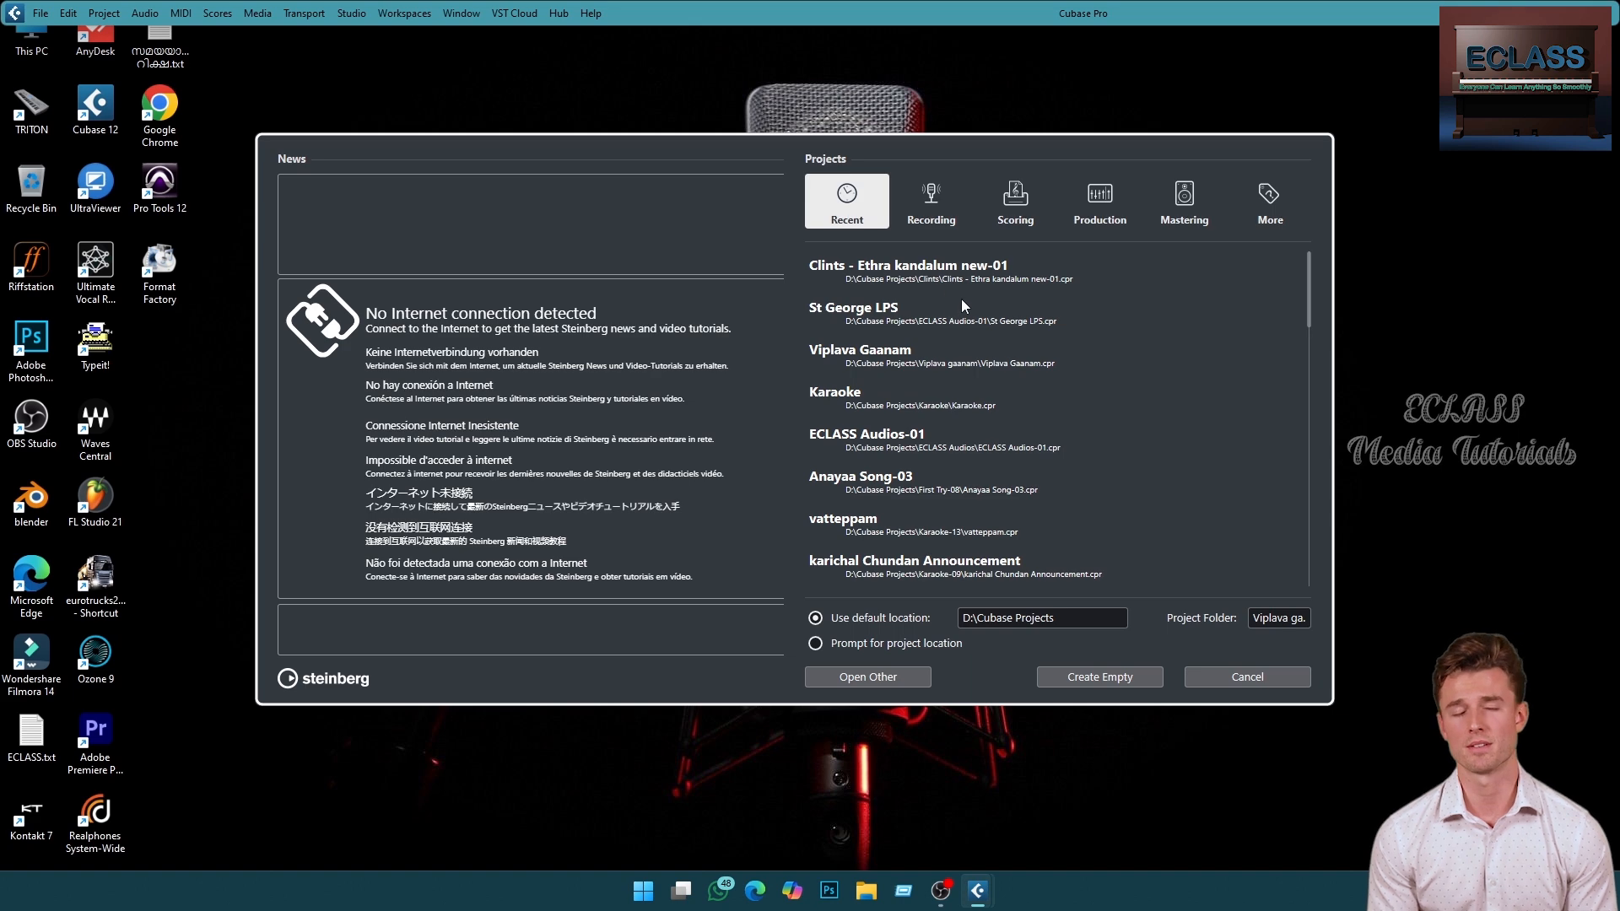
scroll(959, 331, down, 15)
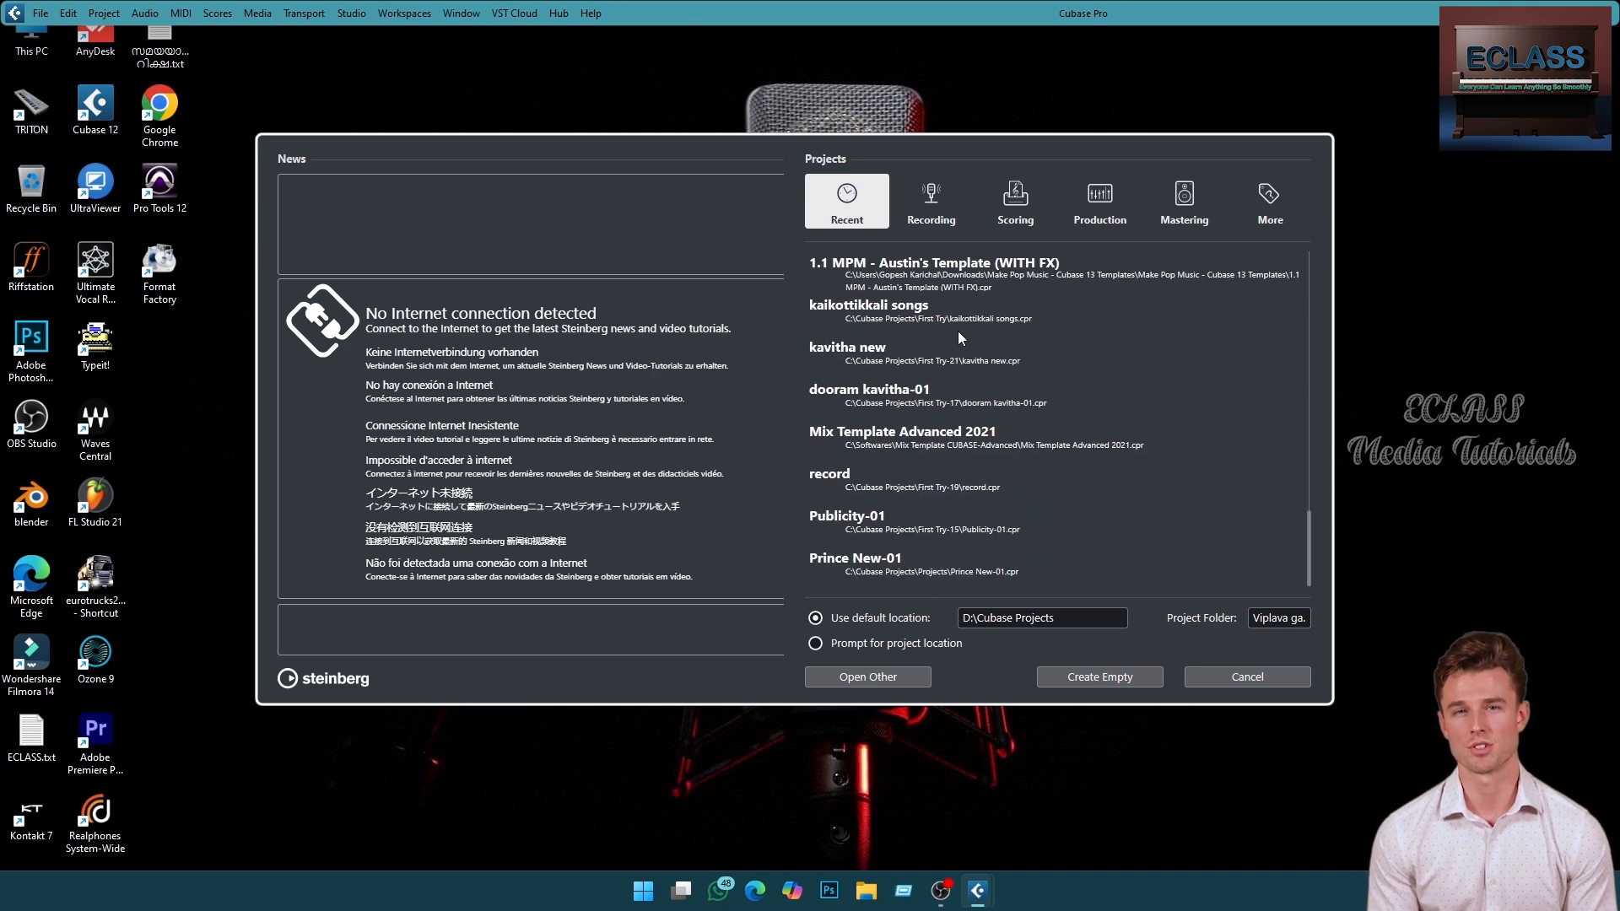
scroll(959, 336, up, 15)
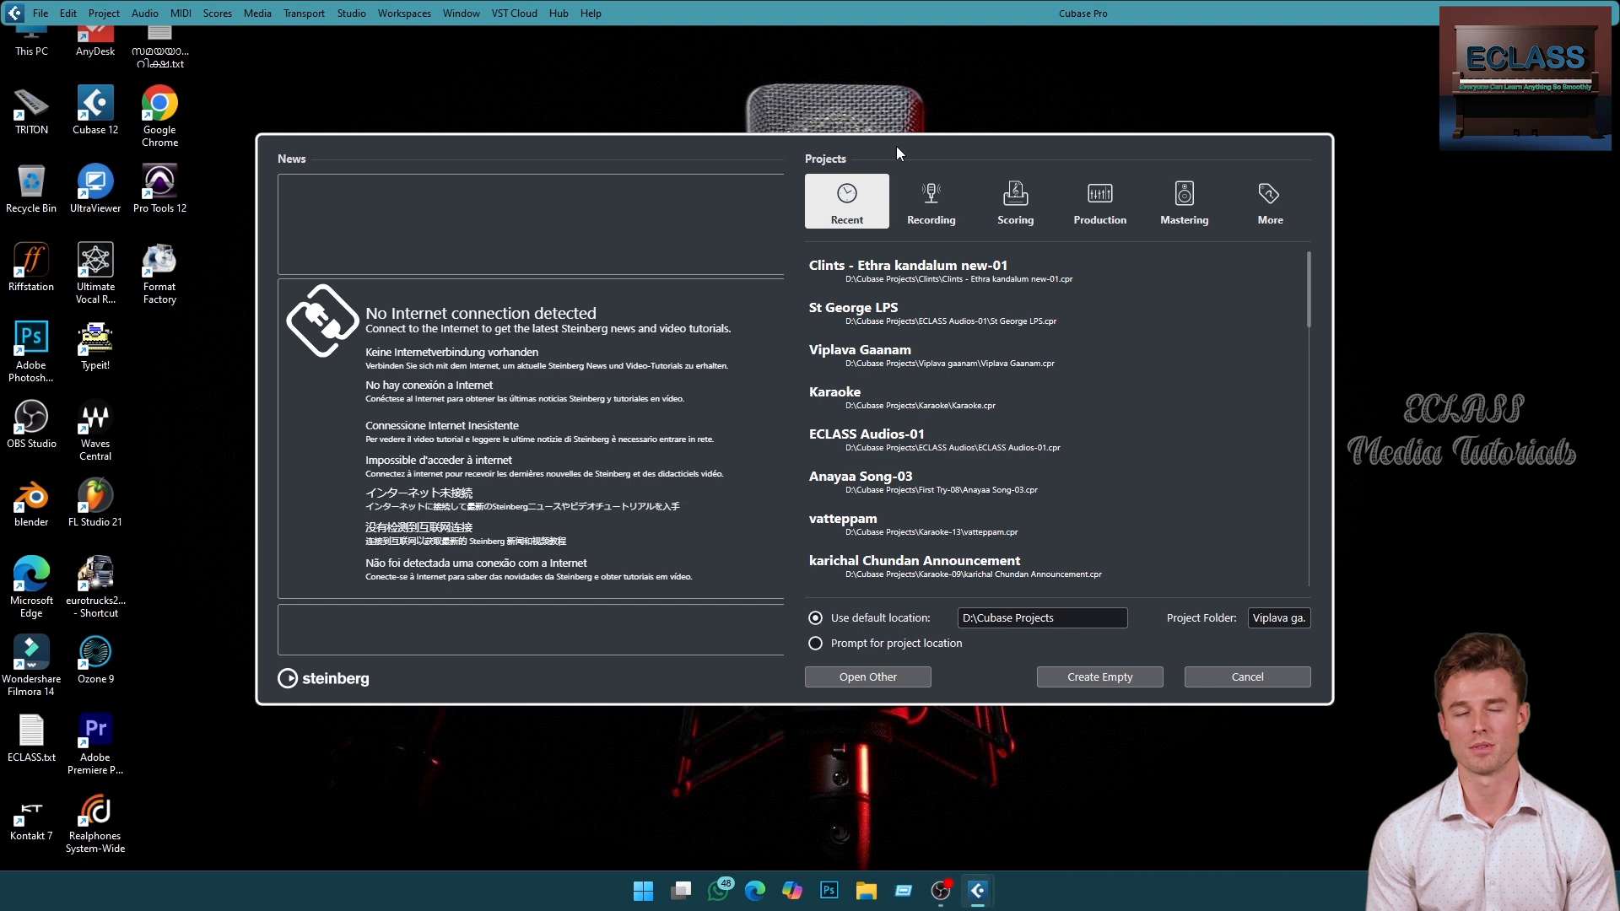
mouse_move(896, 145)
mouse_down()
mouse_move(888, 160)
mouse_move(900, 153)
mouse_up()
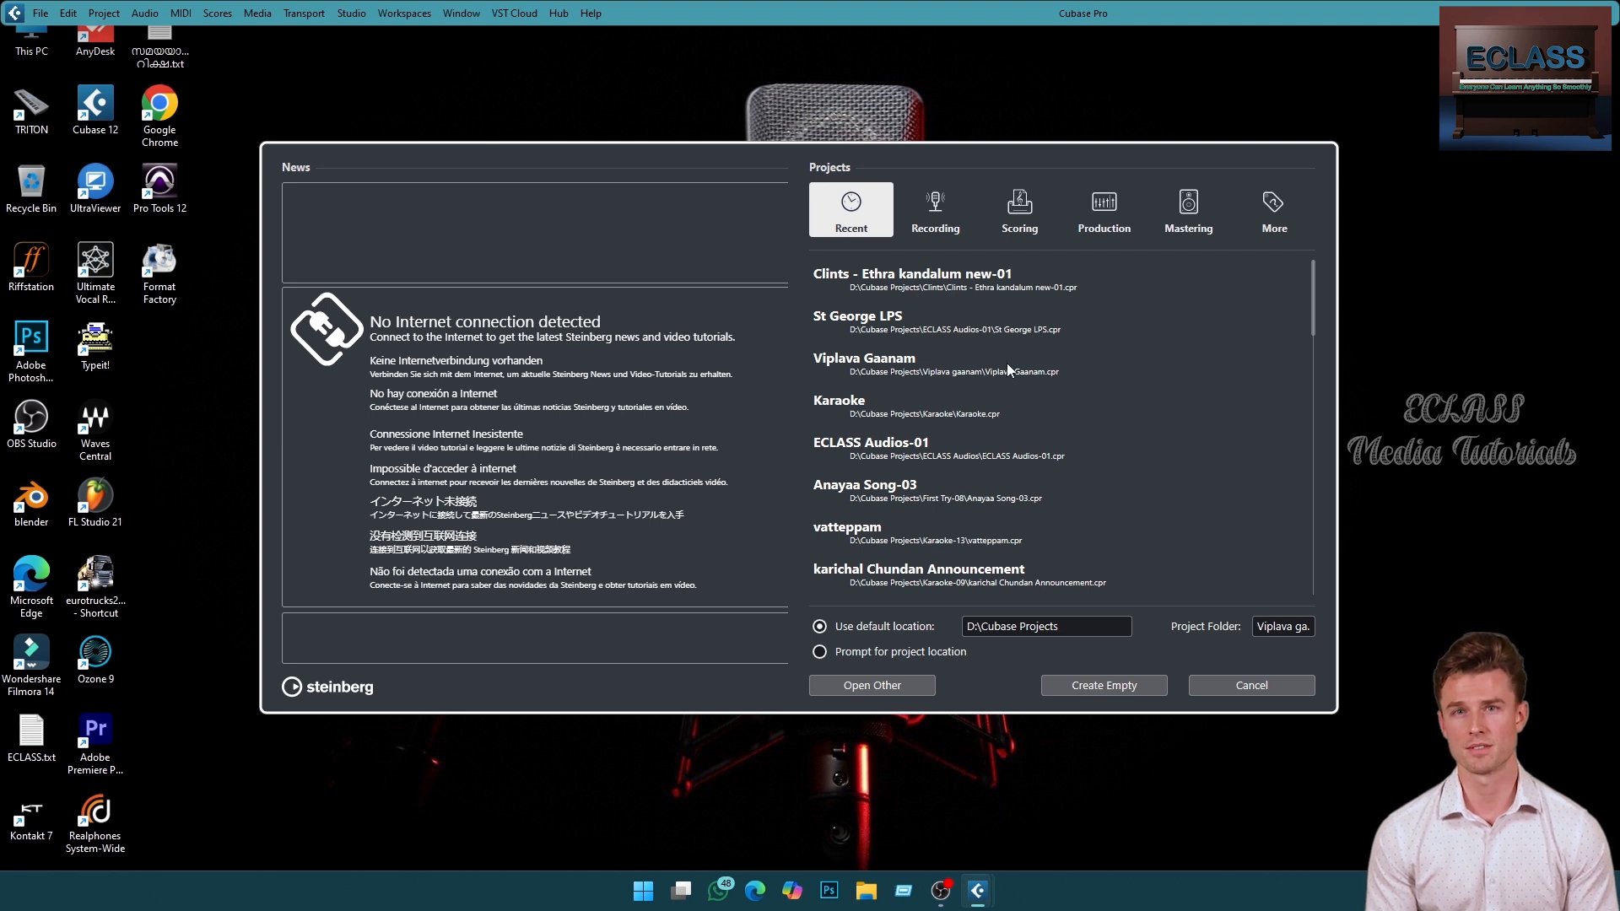
- Browse the Recording, Scoring, Production, Mastering and More template categories in the Hub
click(935, 207)
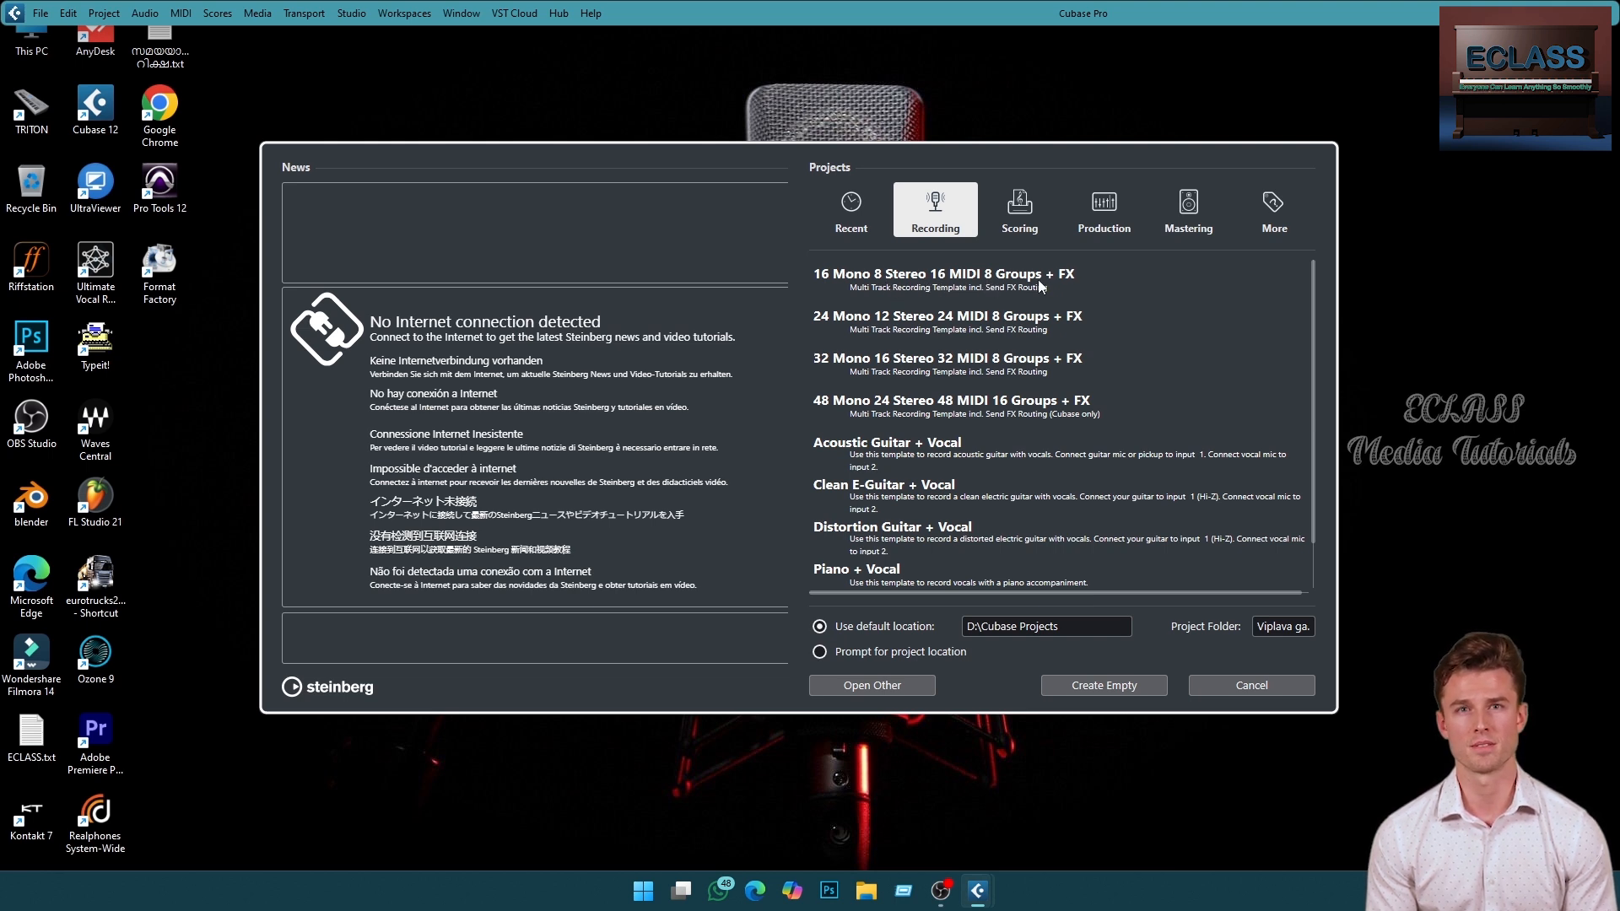
click(1116, 271)
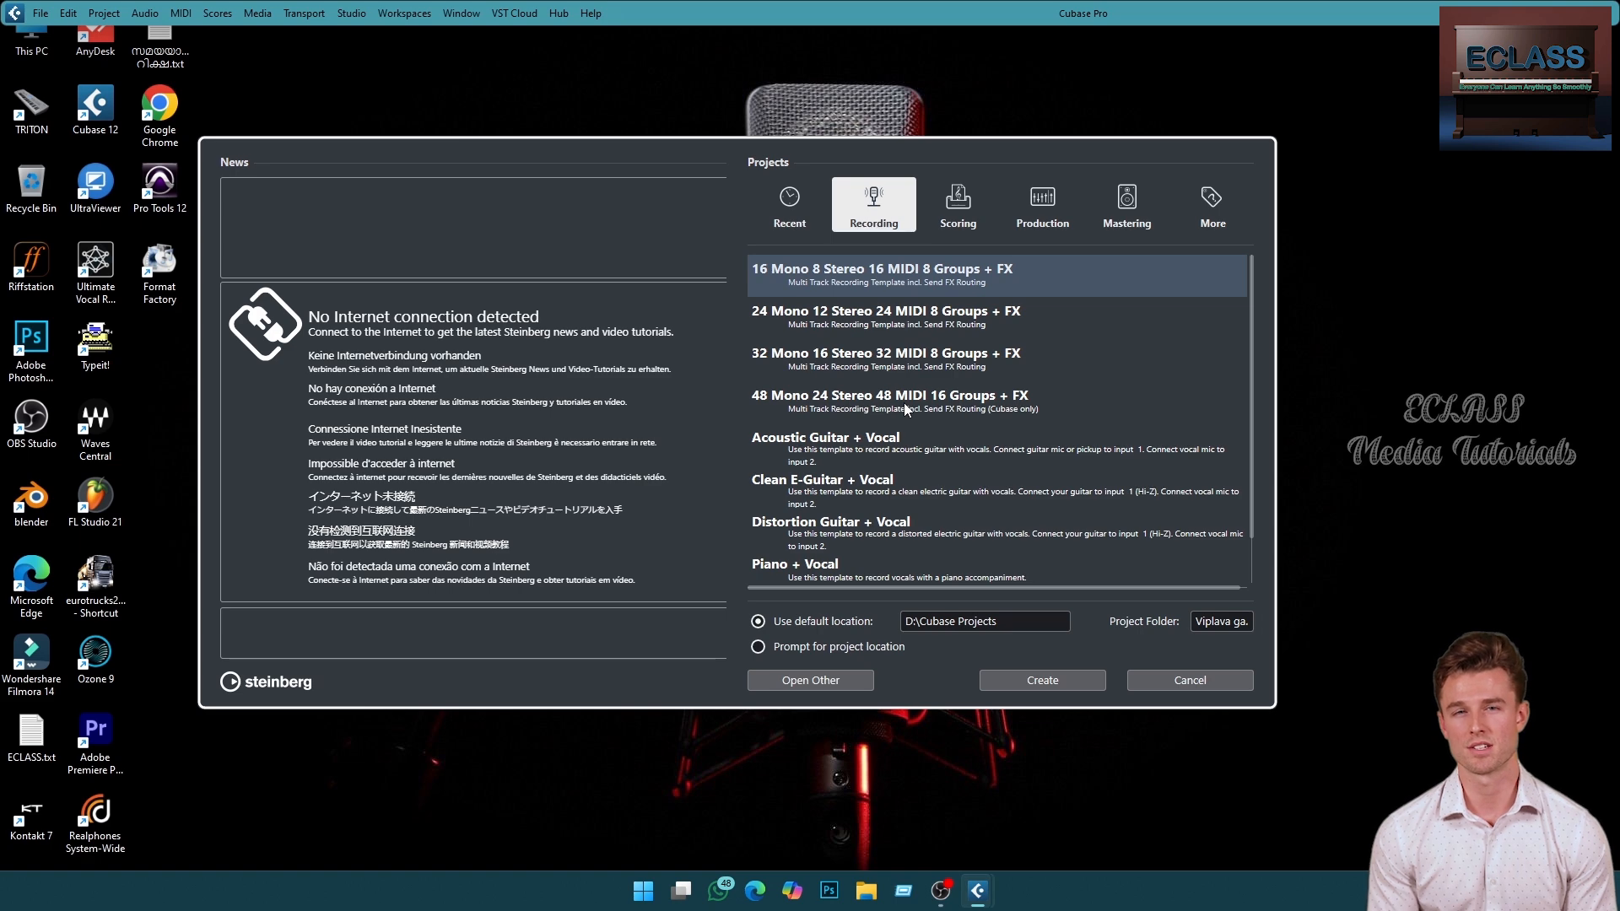
scroll(952, 393, down, 1)
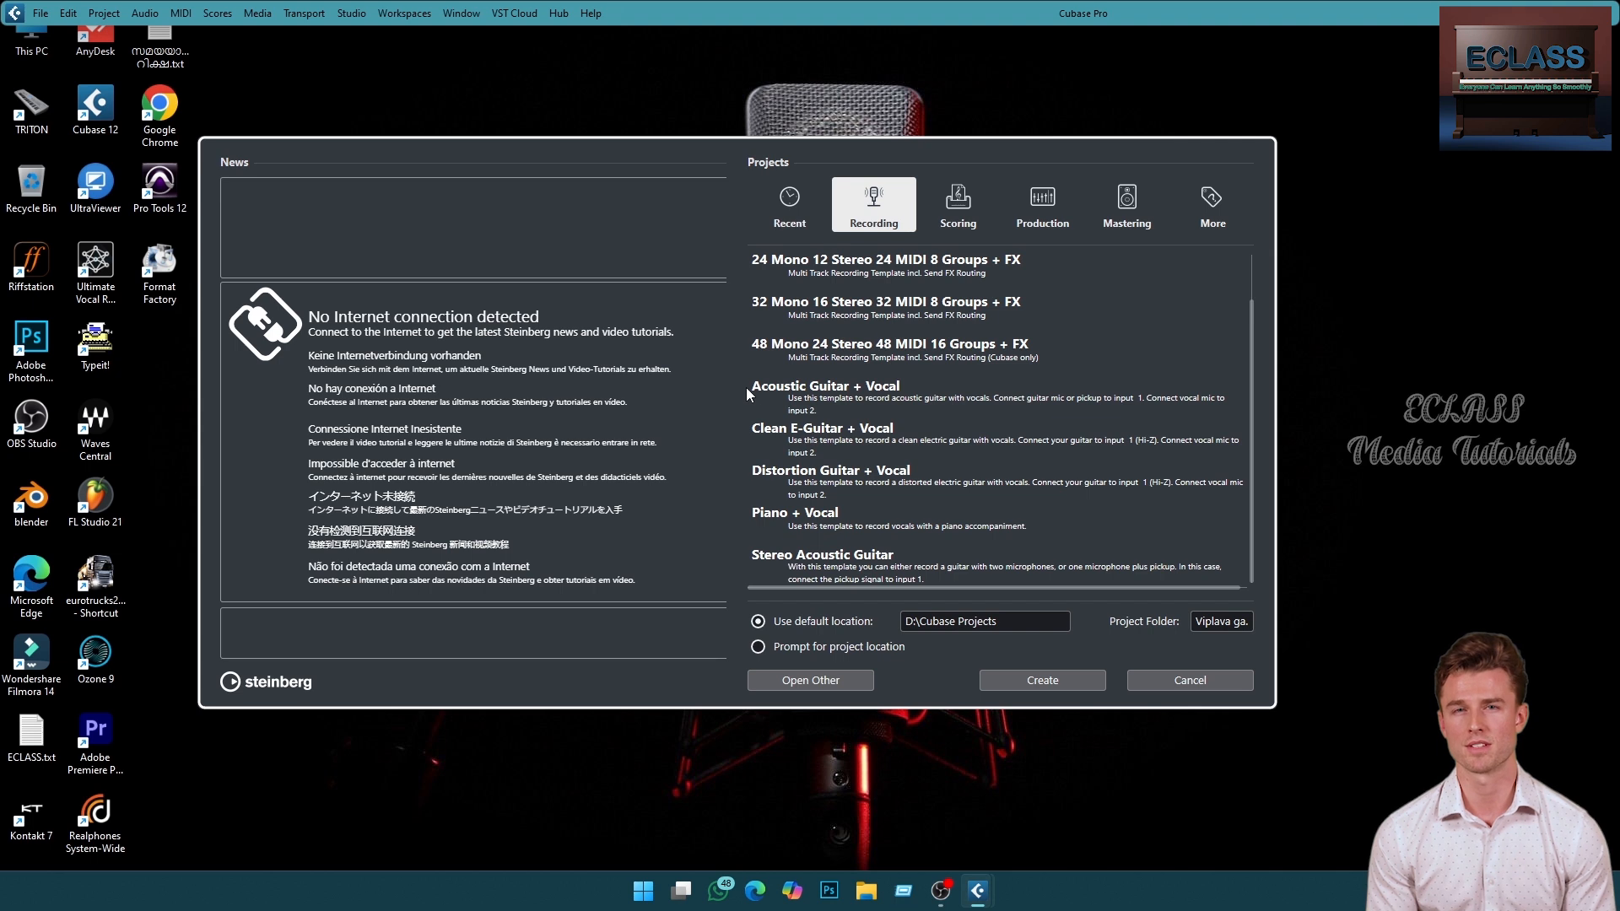
scroll(785, 401, up, 1)
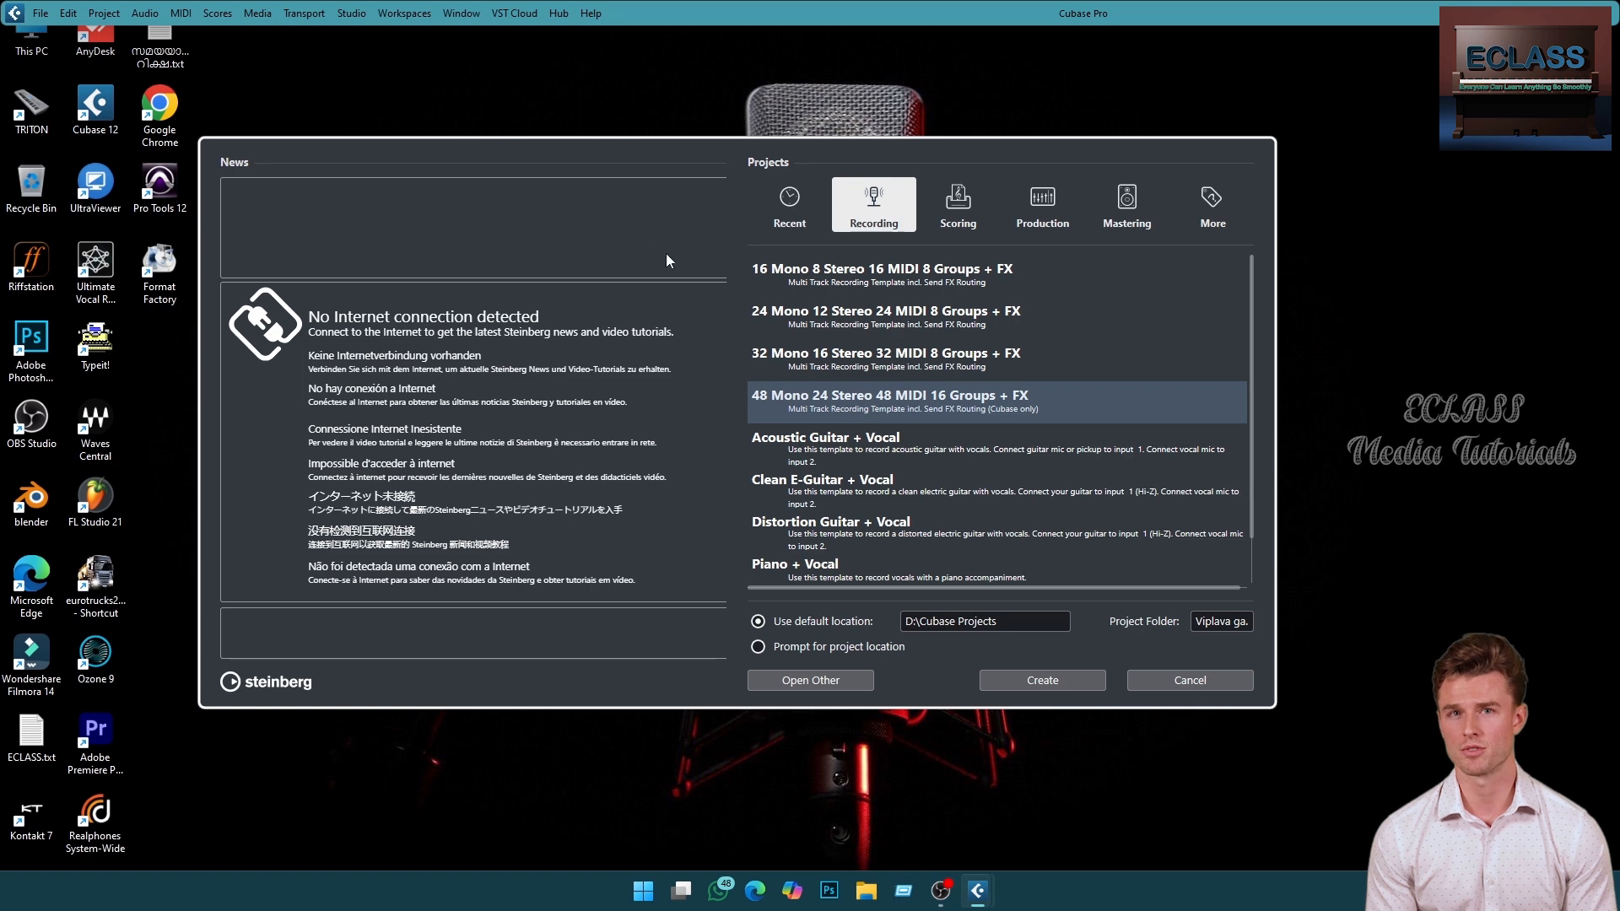
click(958, 212)
scroll(839, 275, down, 4)
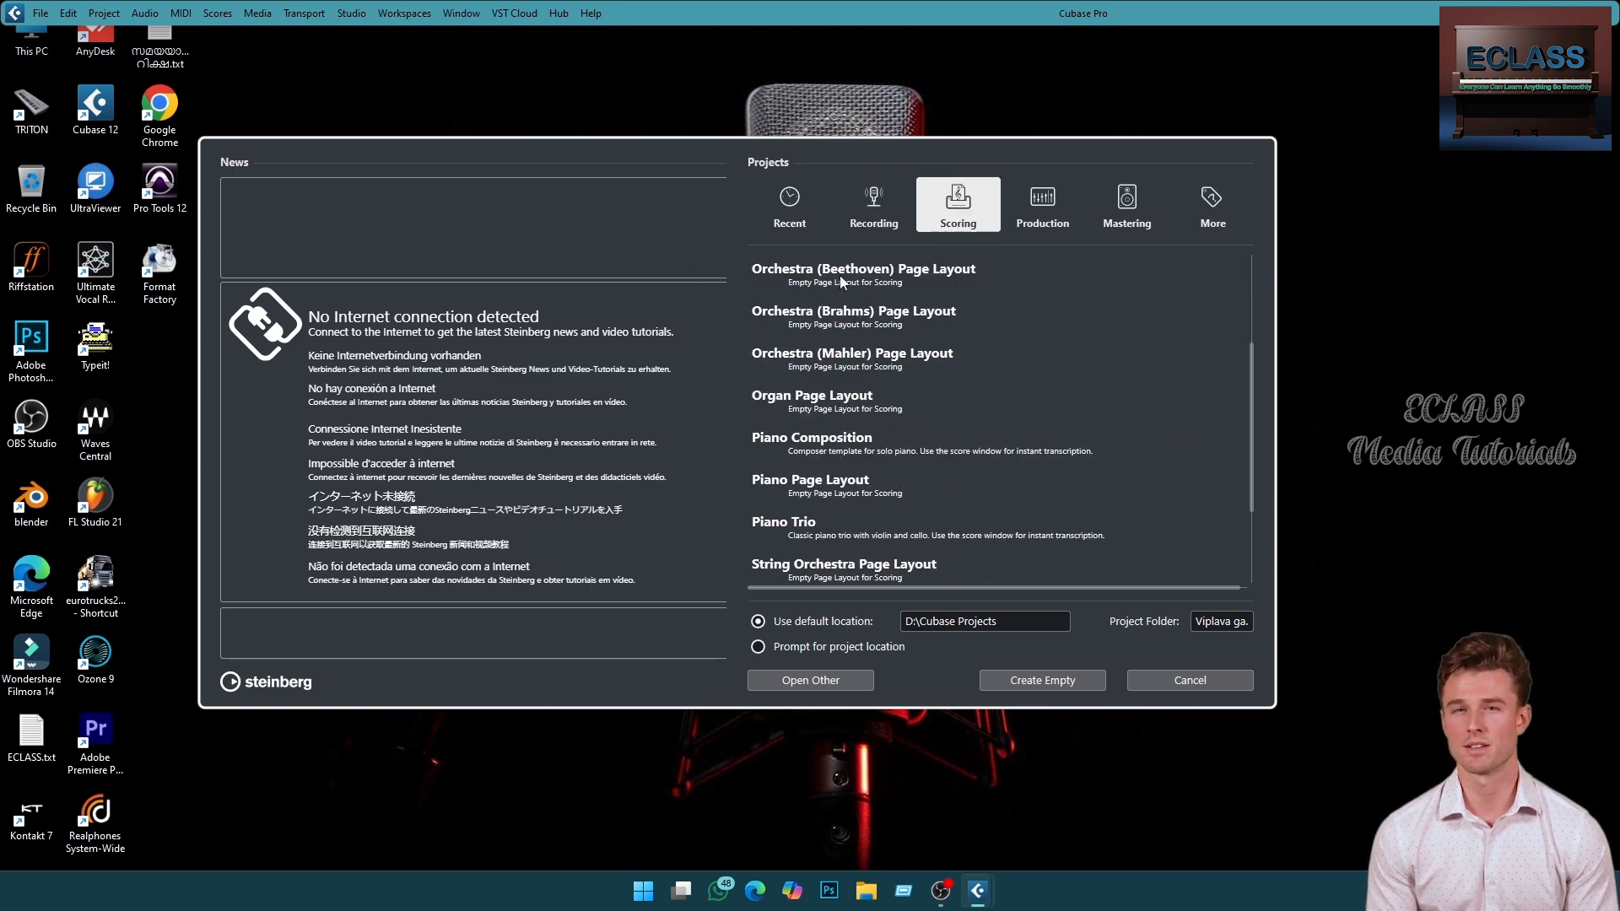
scroll(815, 515, up, 4)
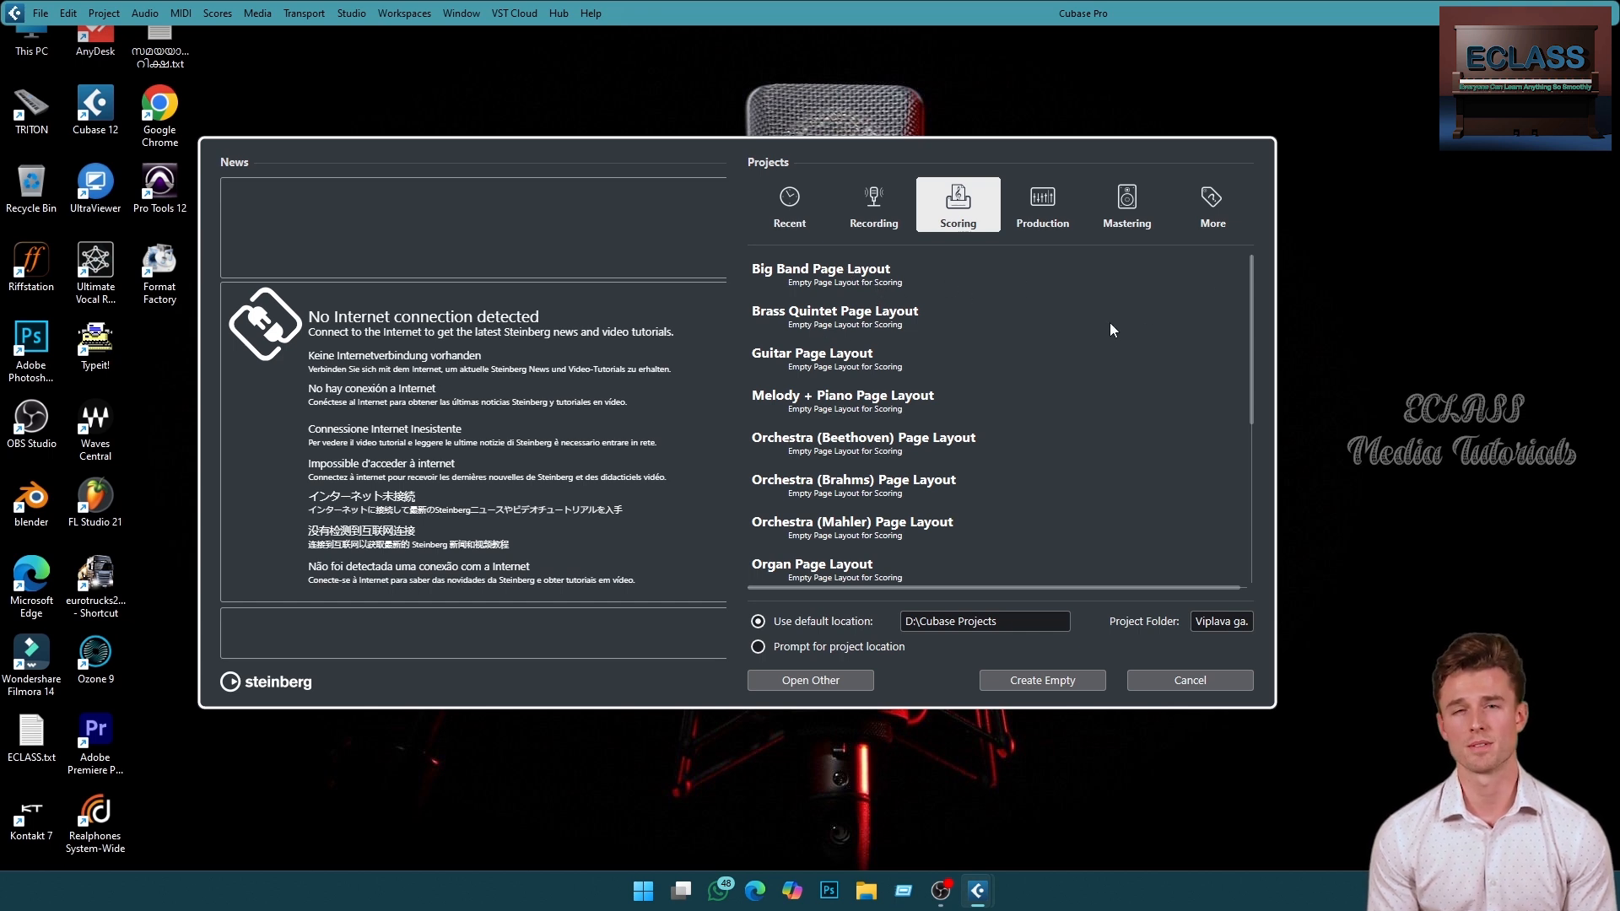
click(1030, 186)
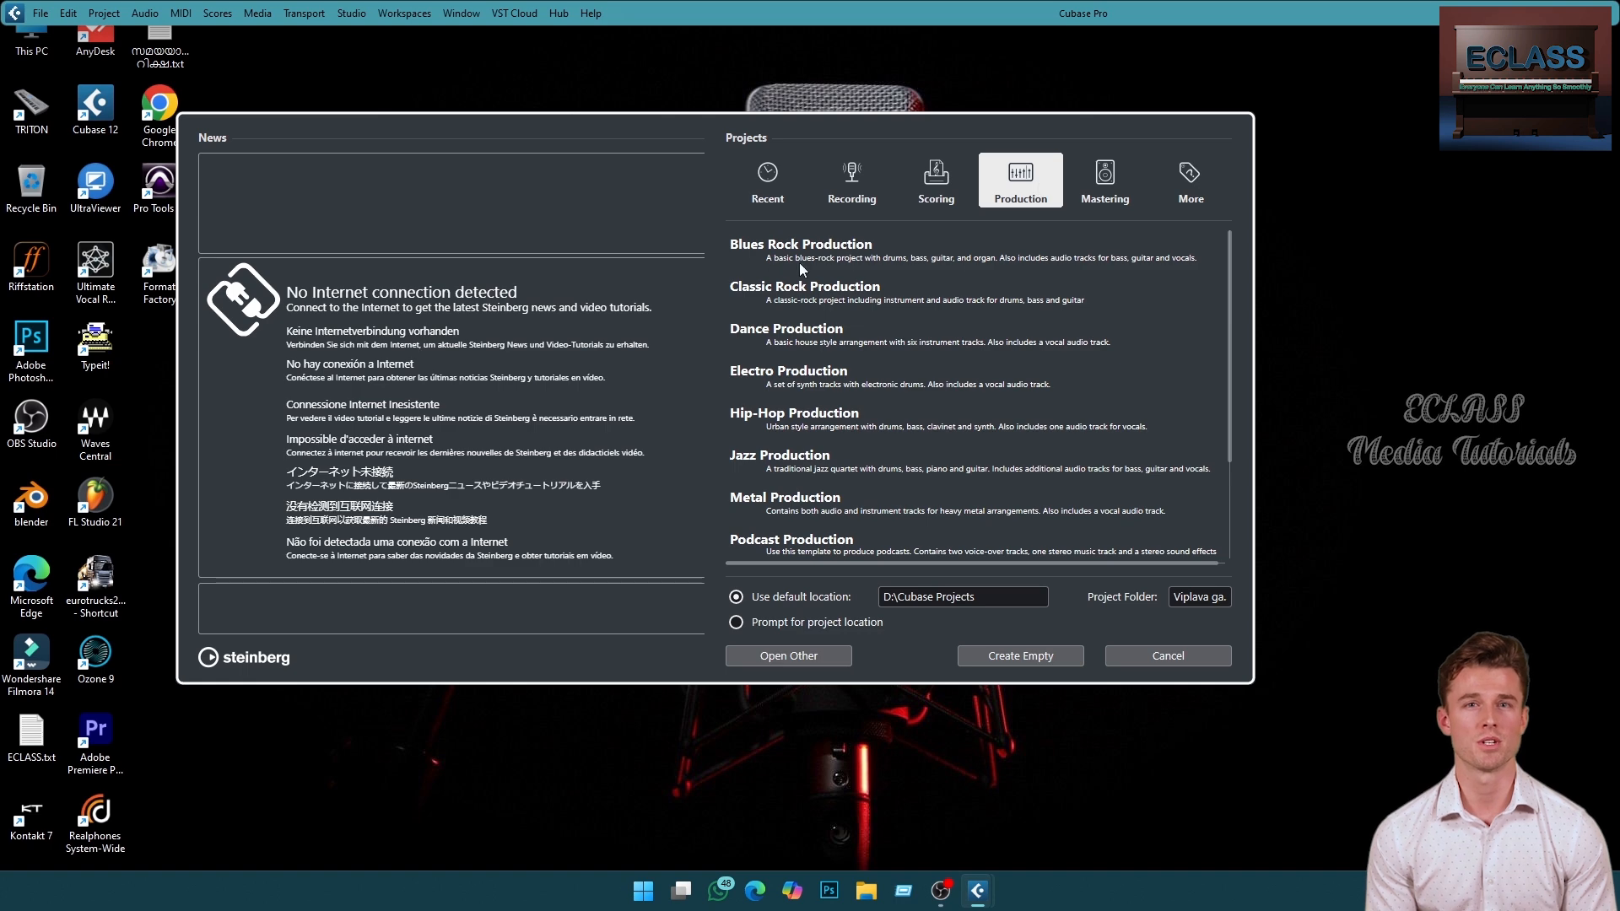
scroll(807, 475, down, 3)
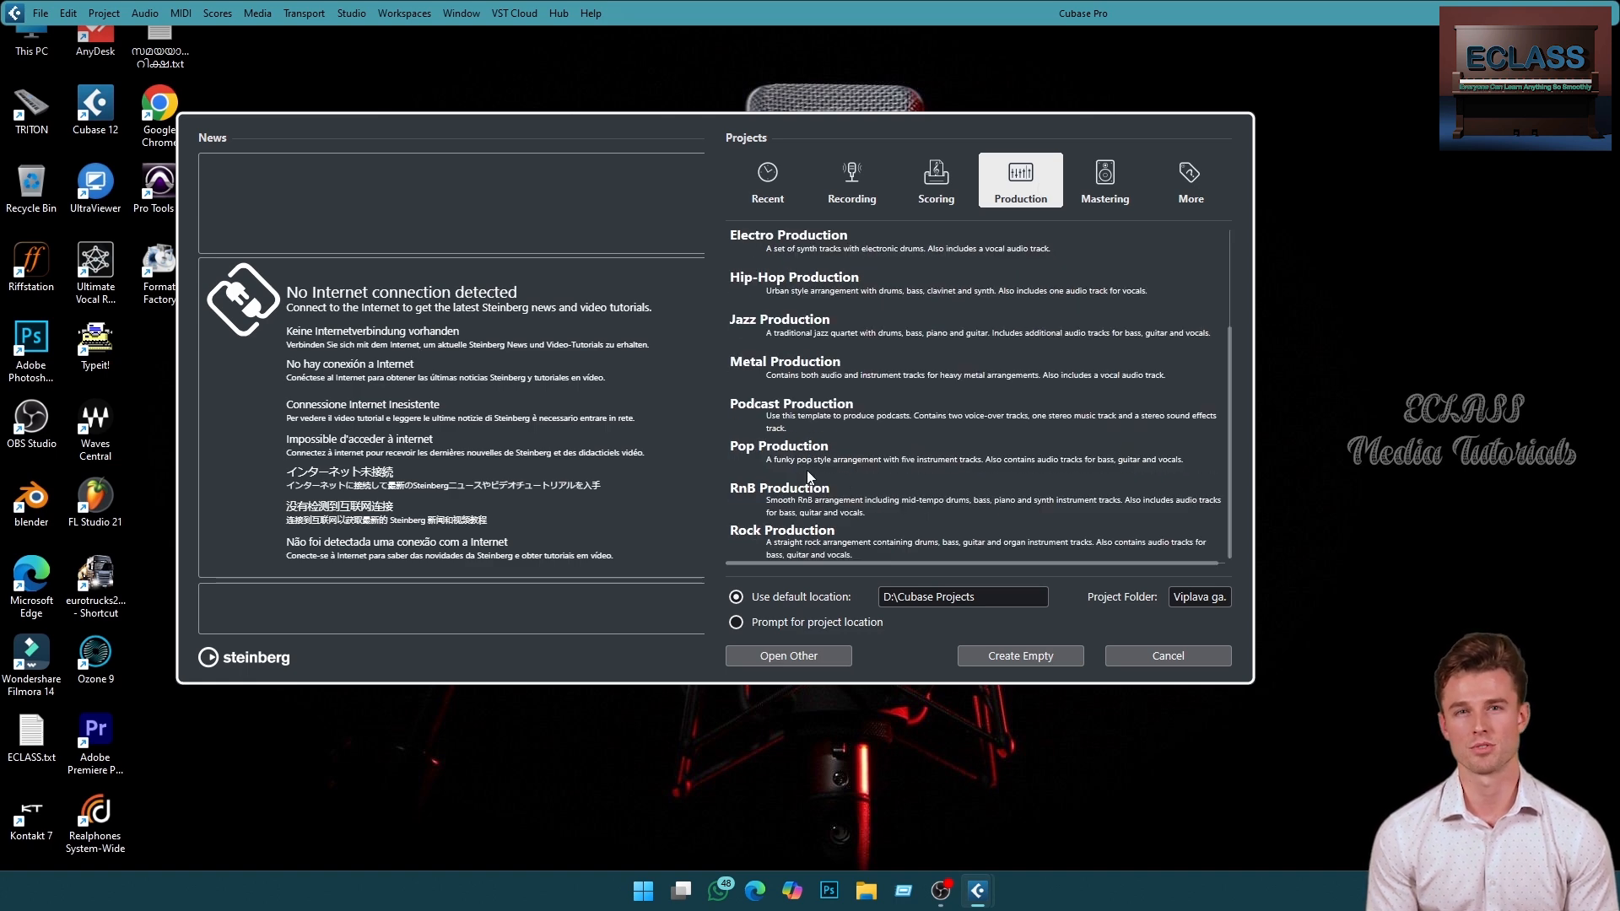
scroll(806, 469, up, 3)
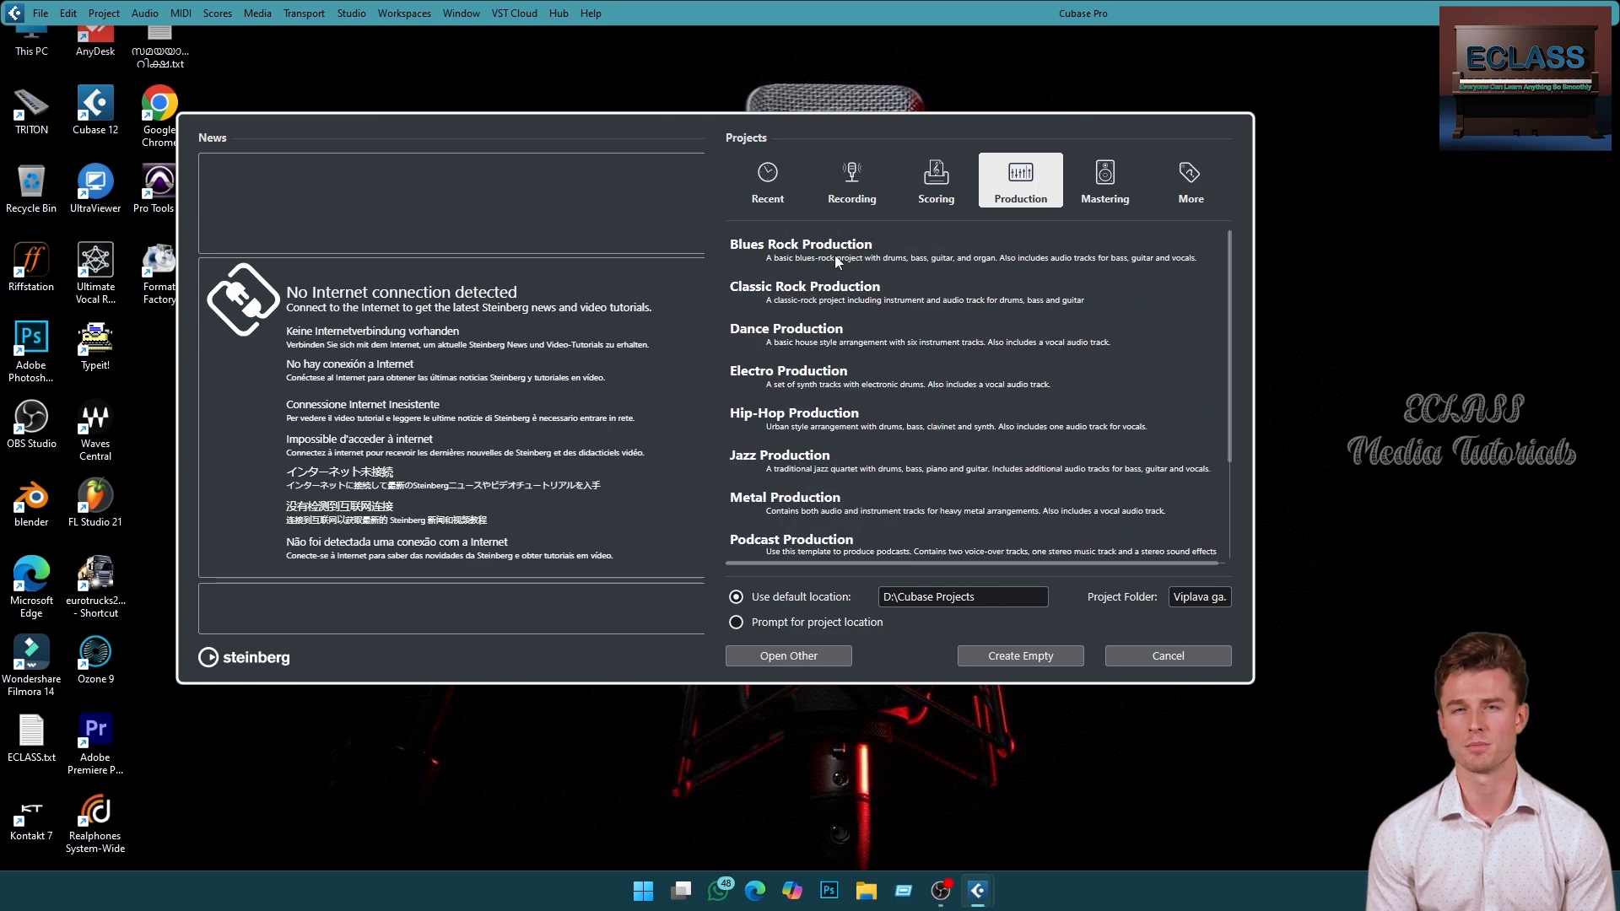
click(1116, 191)
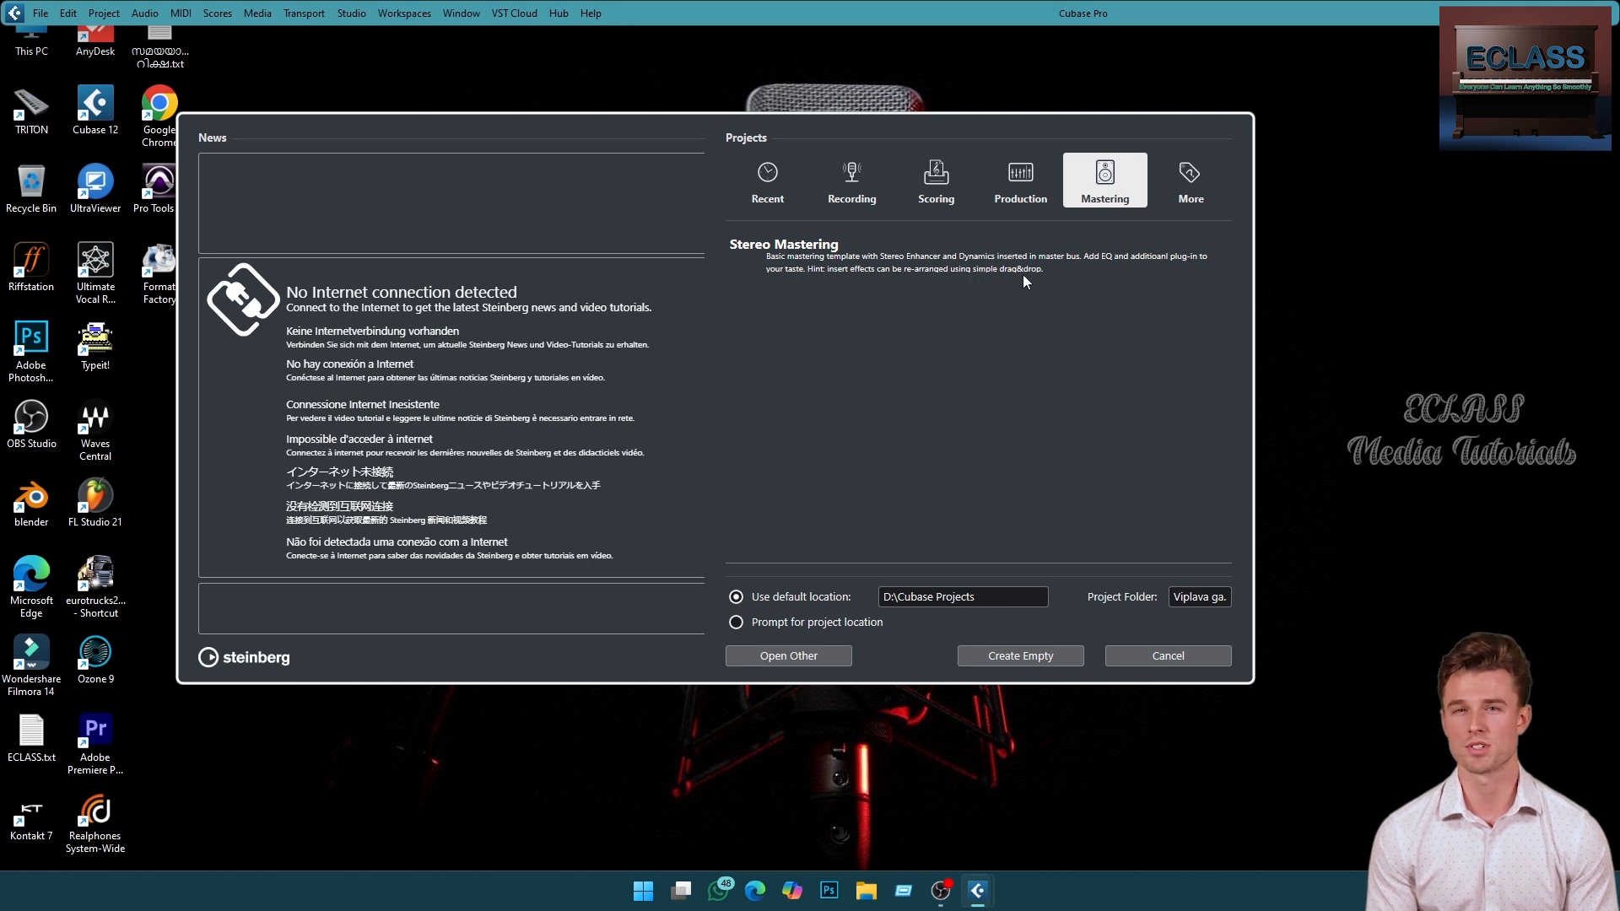
click(1197, 182)
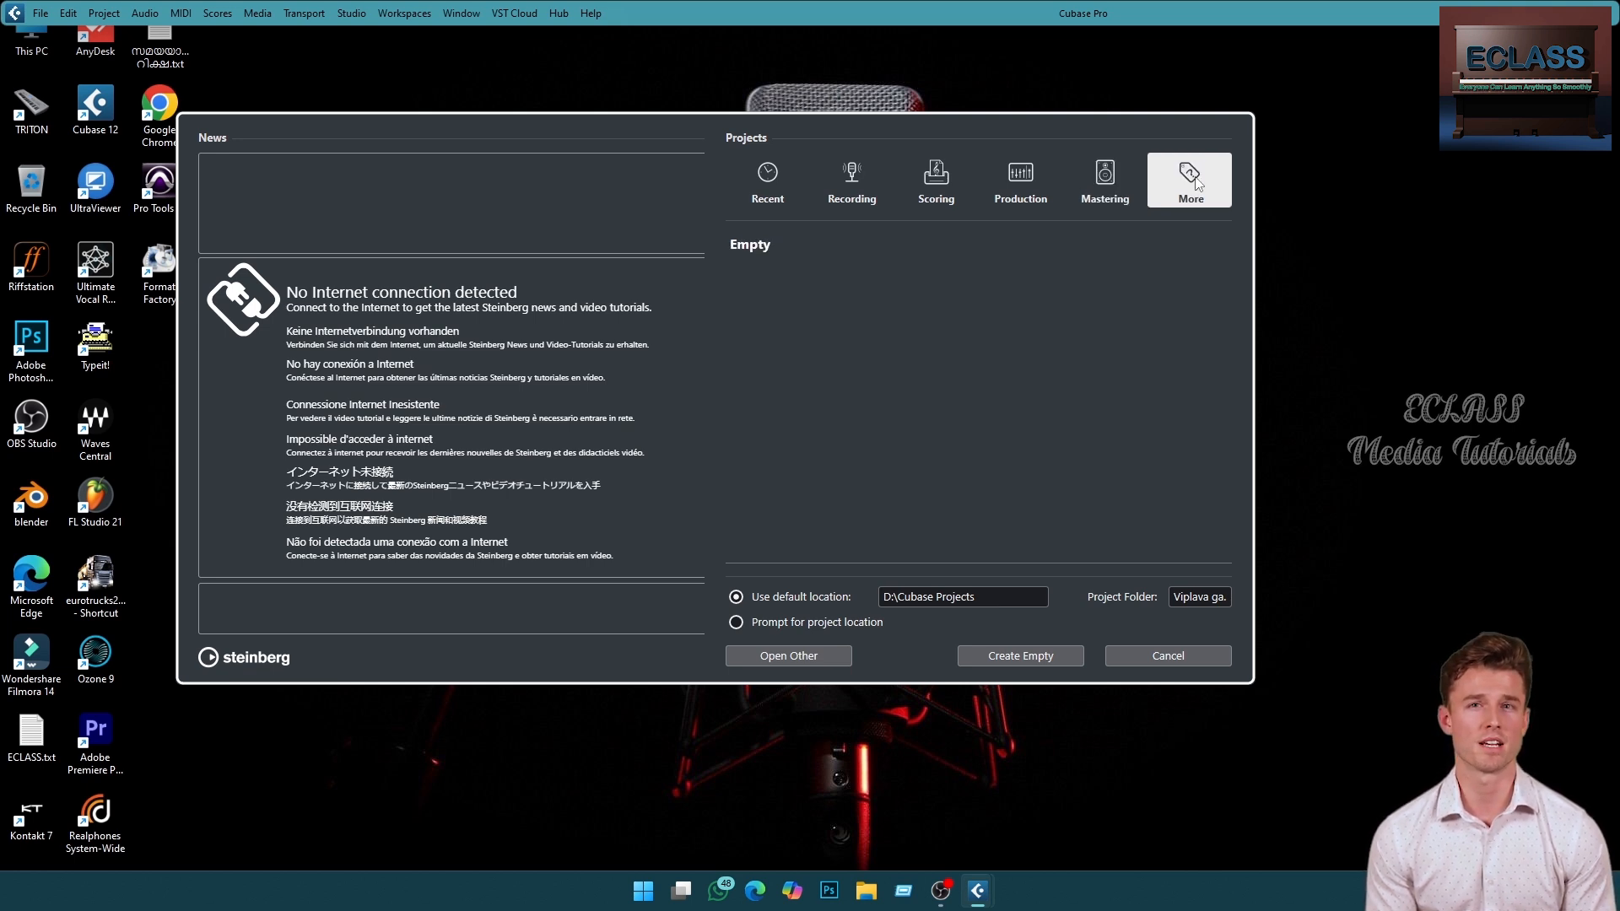
- Select the Empty template and set the default project location to the Cubase Projects folder on drive D:
click(764, 248)
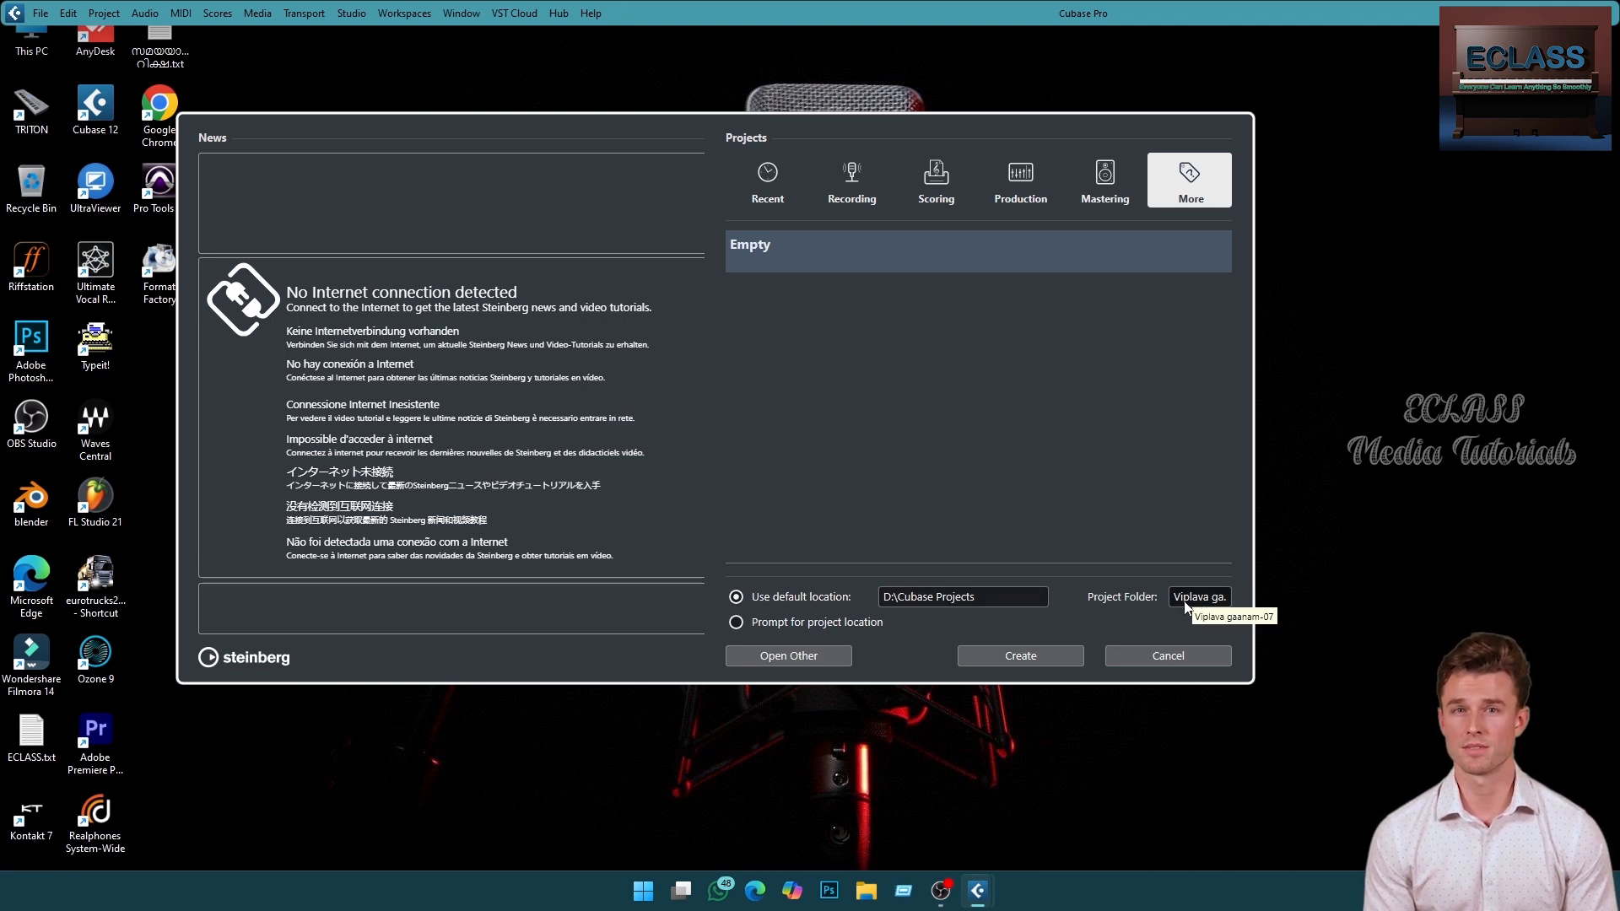
click(970, 598)
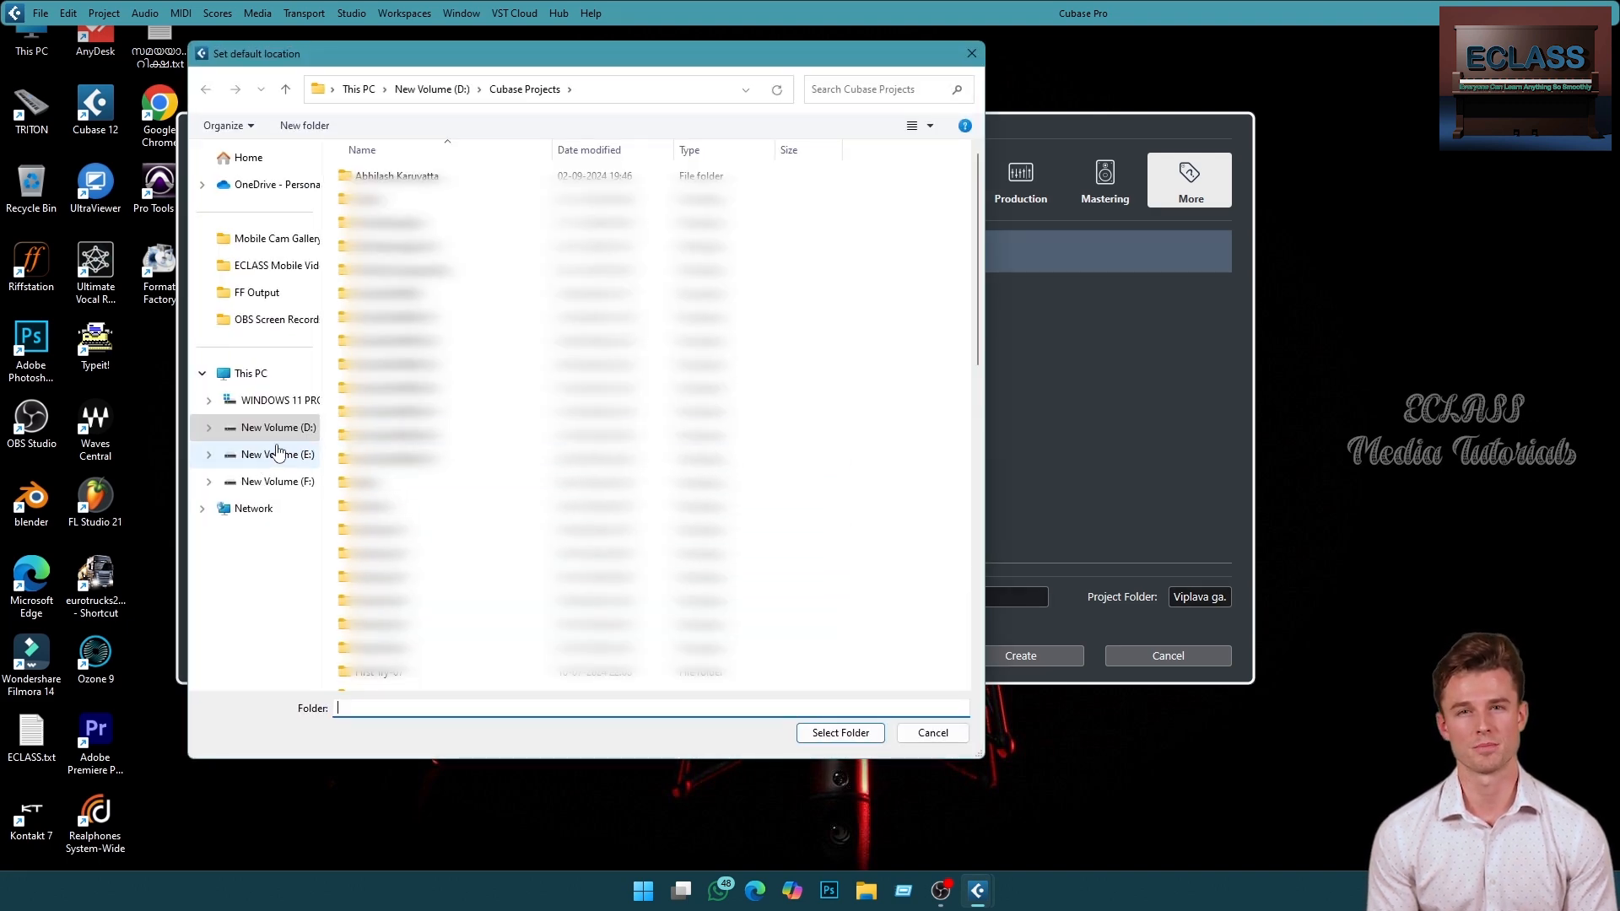
click(272, 428)
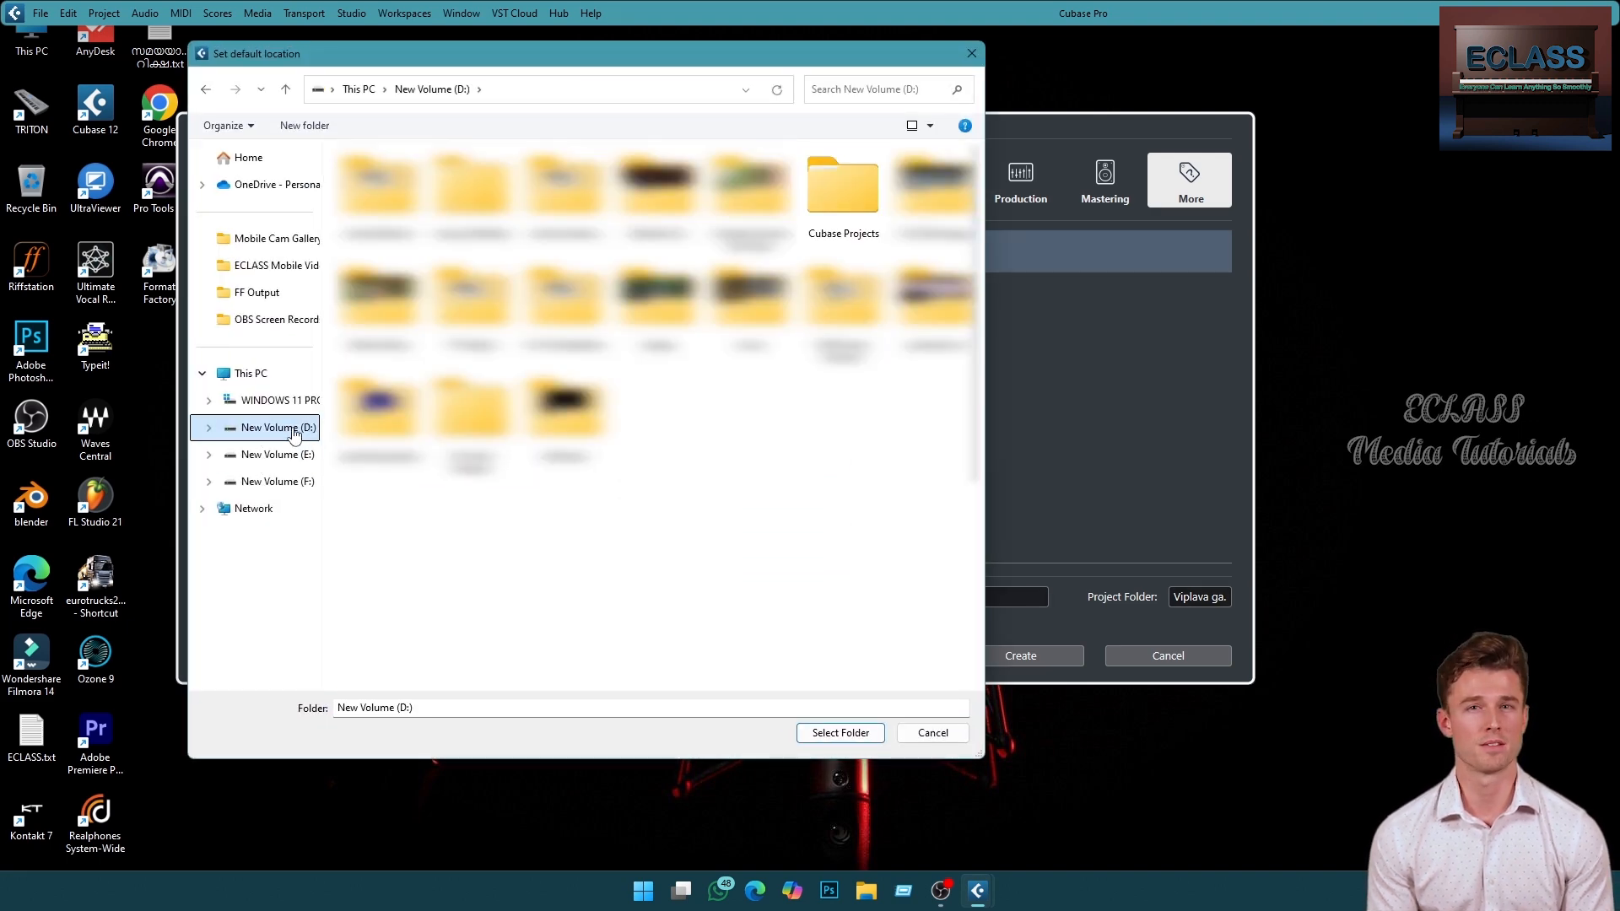
click(844, 190)
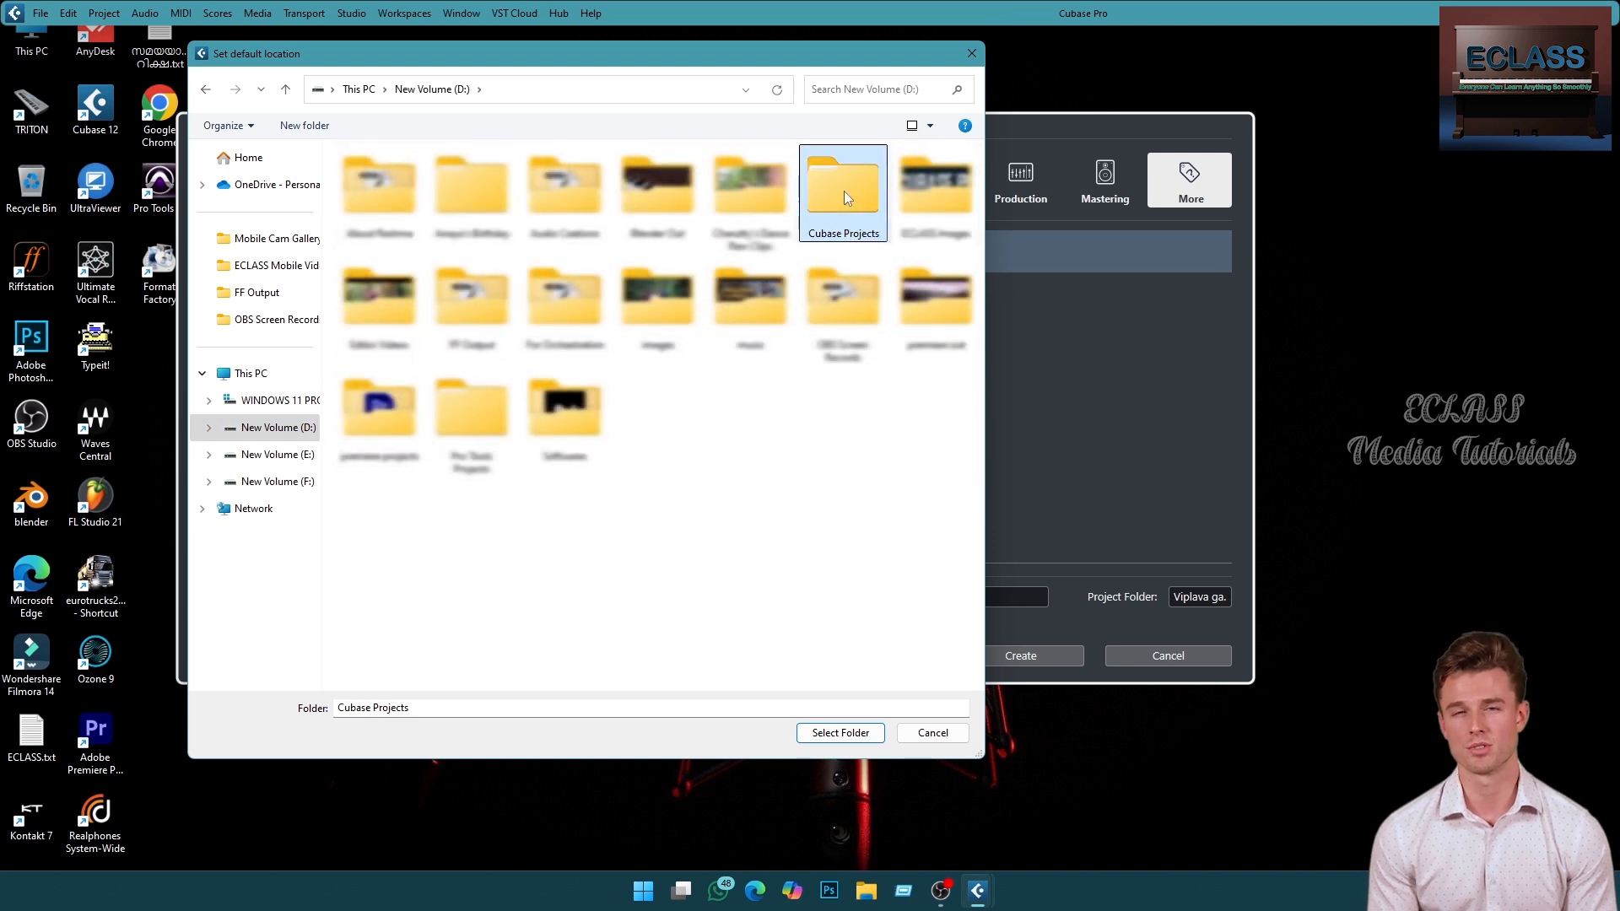
click(841, 732)
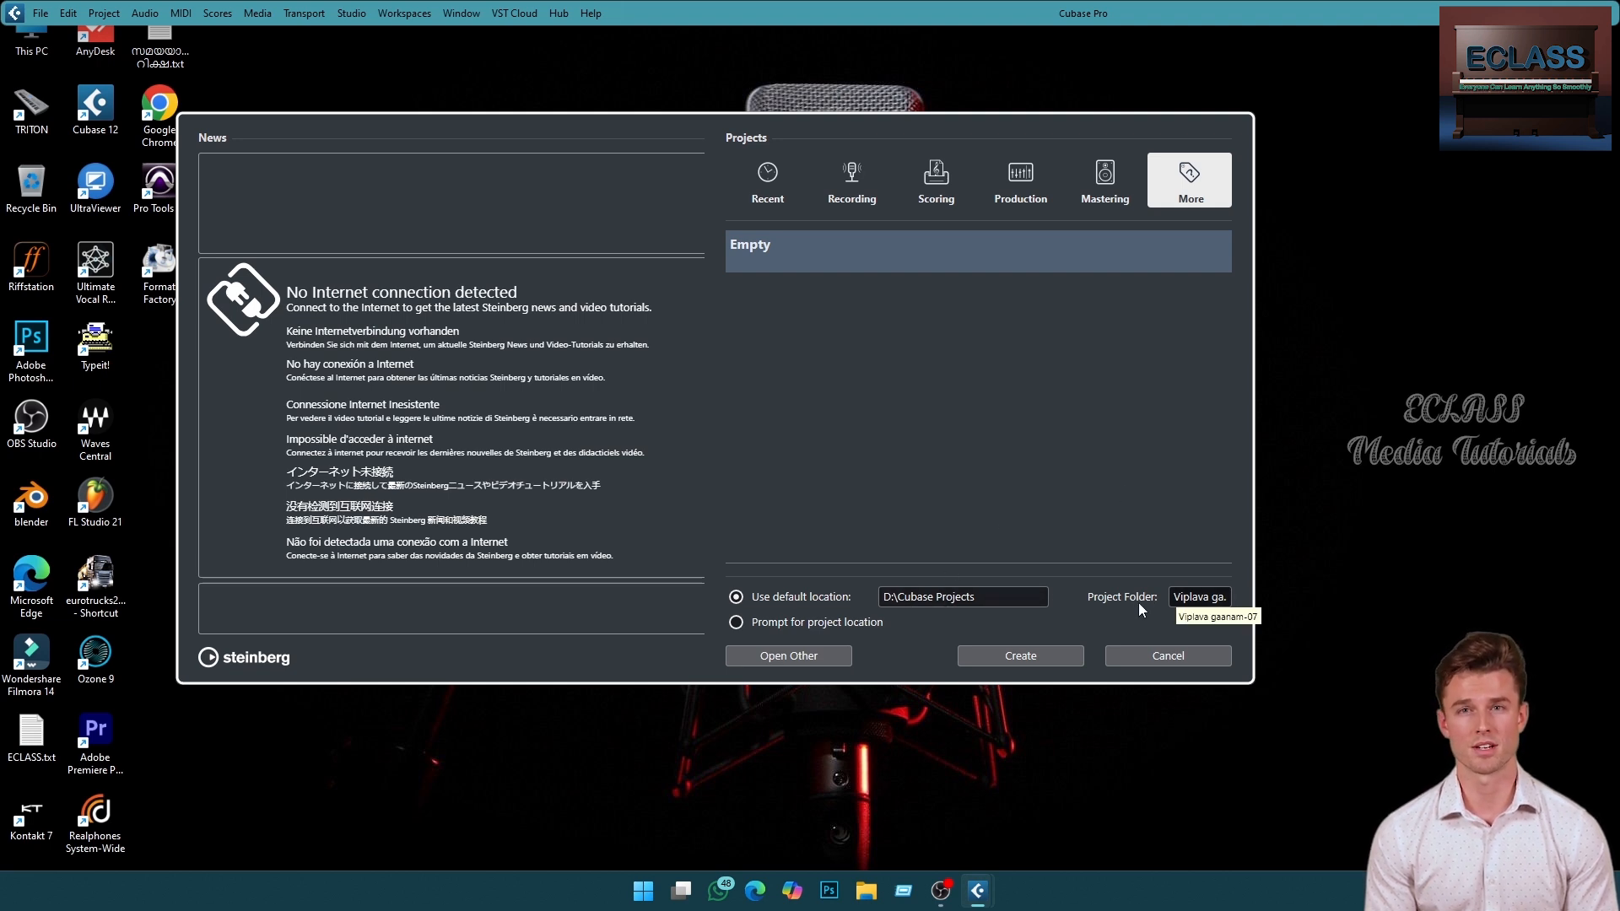
- Name the project folder CUBASE Demo
click(1198, 599)
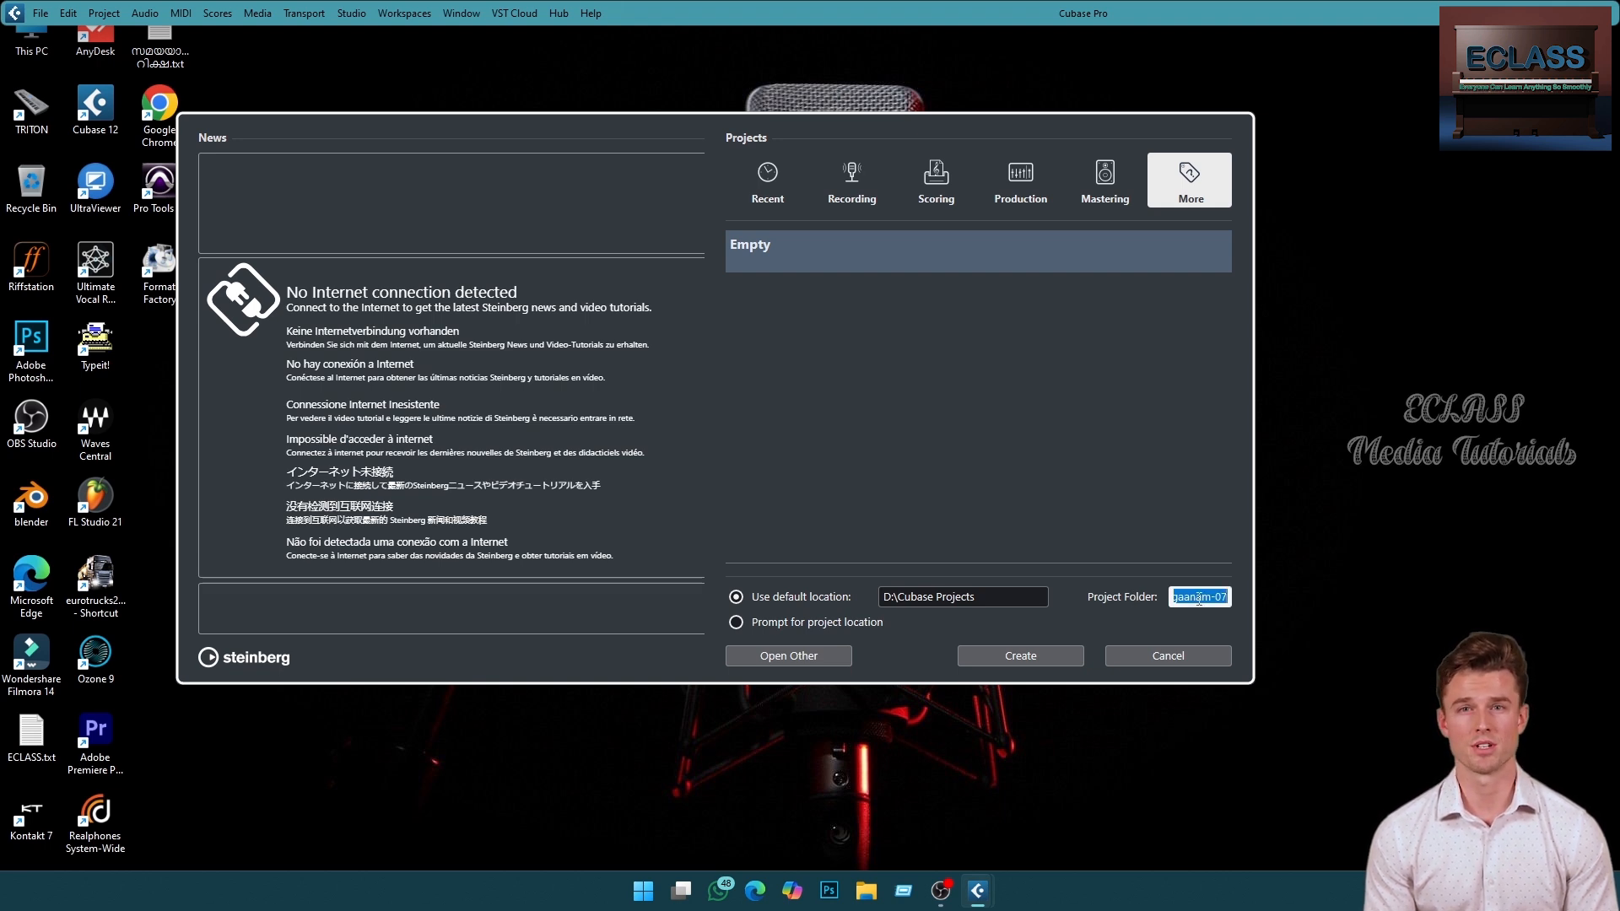
text(CUBAS3E)
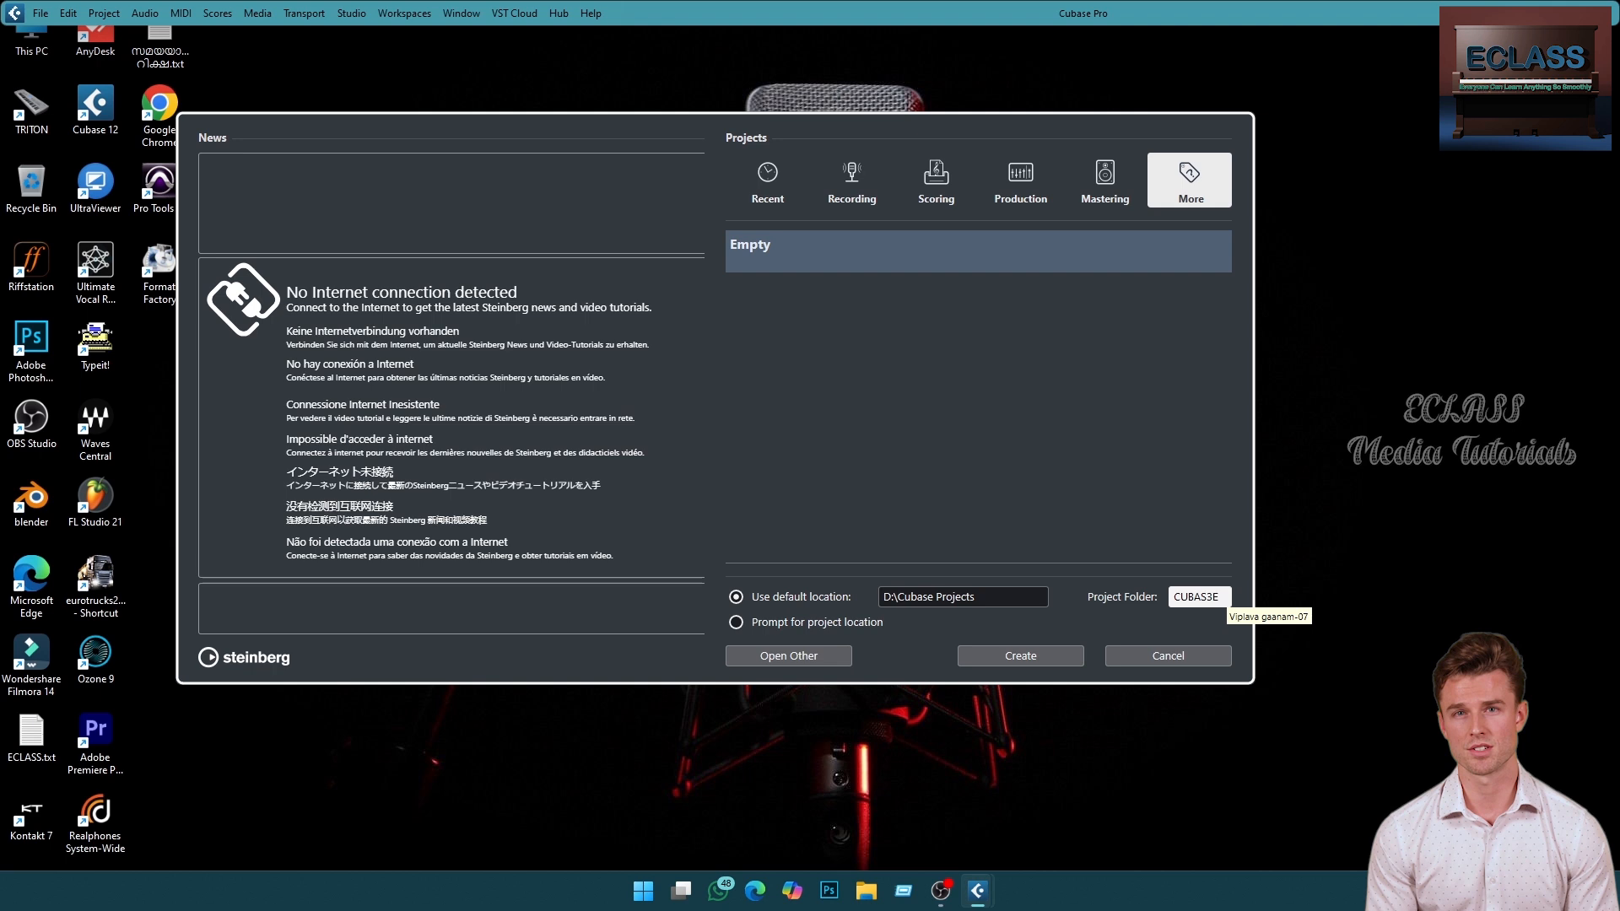
key(BackSpace)
key(BackSpace)
text(E Demo)
key(Return)
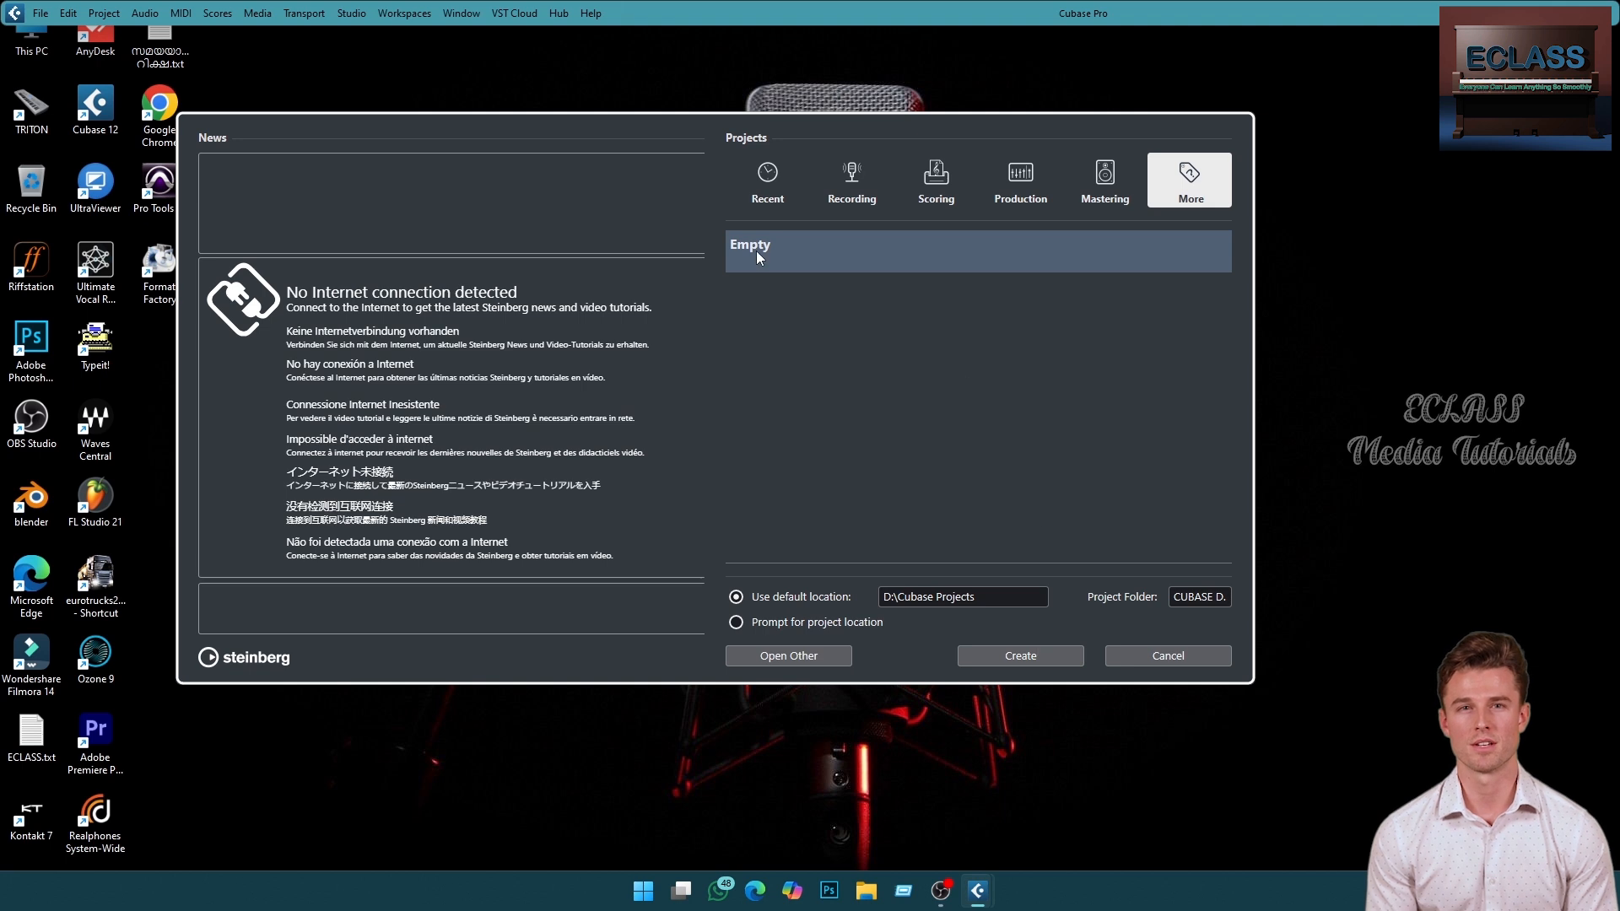
- Review the template categories once more and create an empty project
click(780, 199)
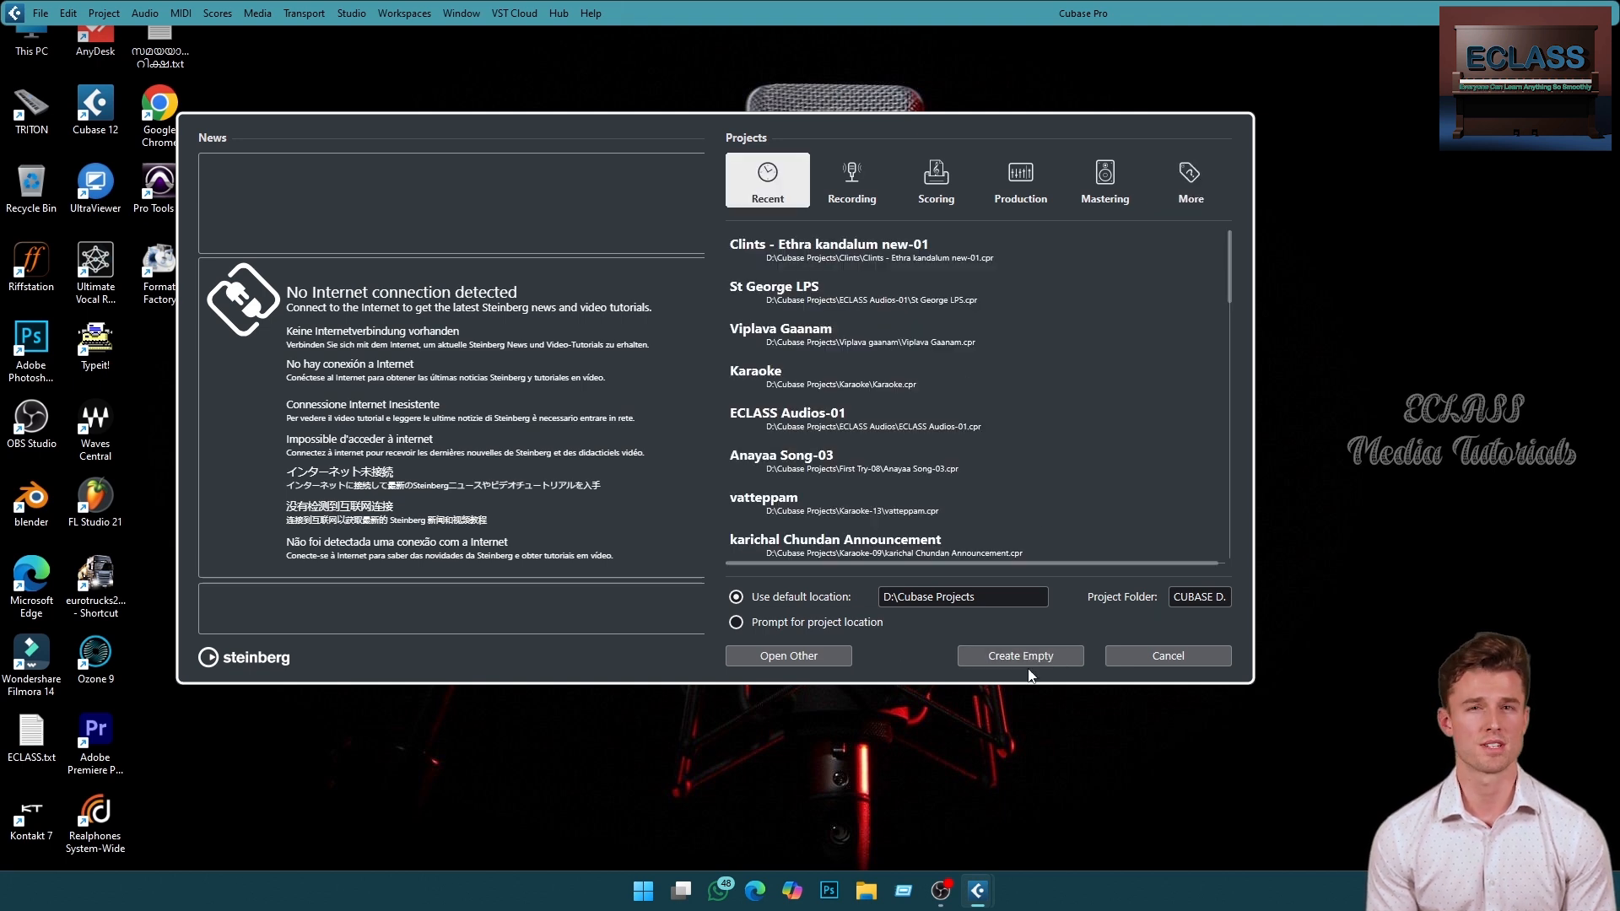
click(849, 190)
click(932, 183)
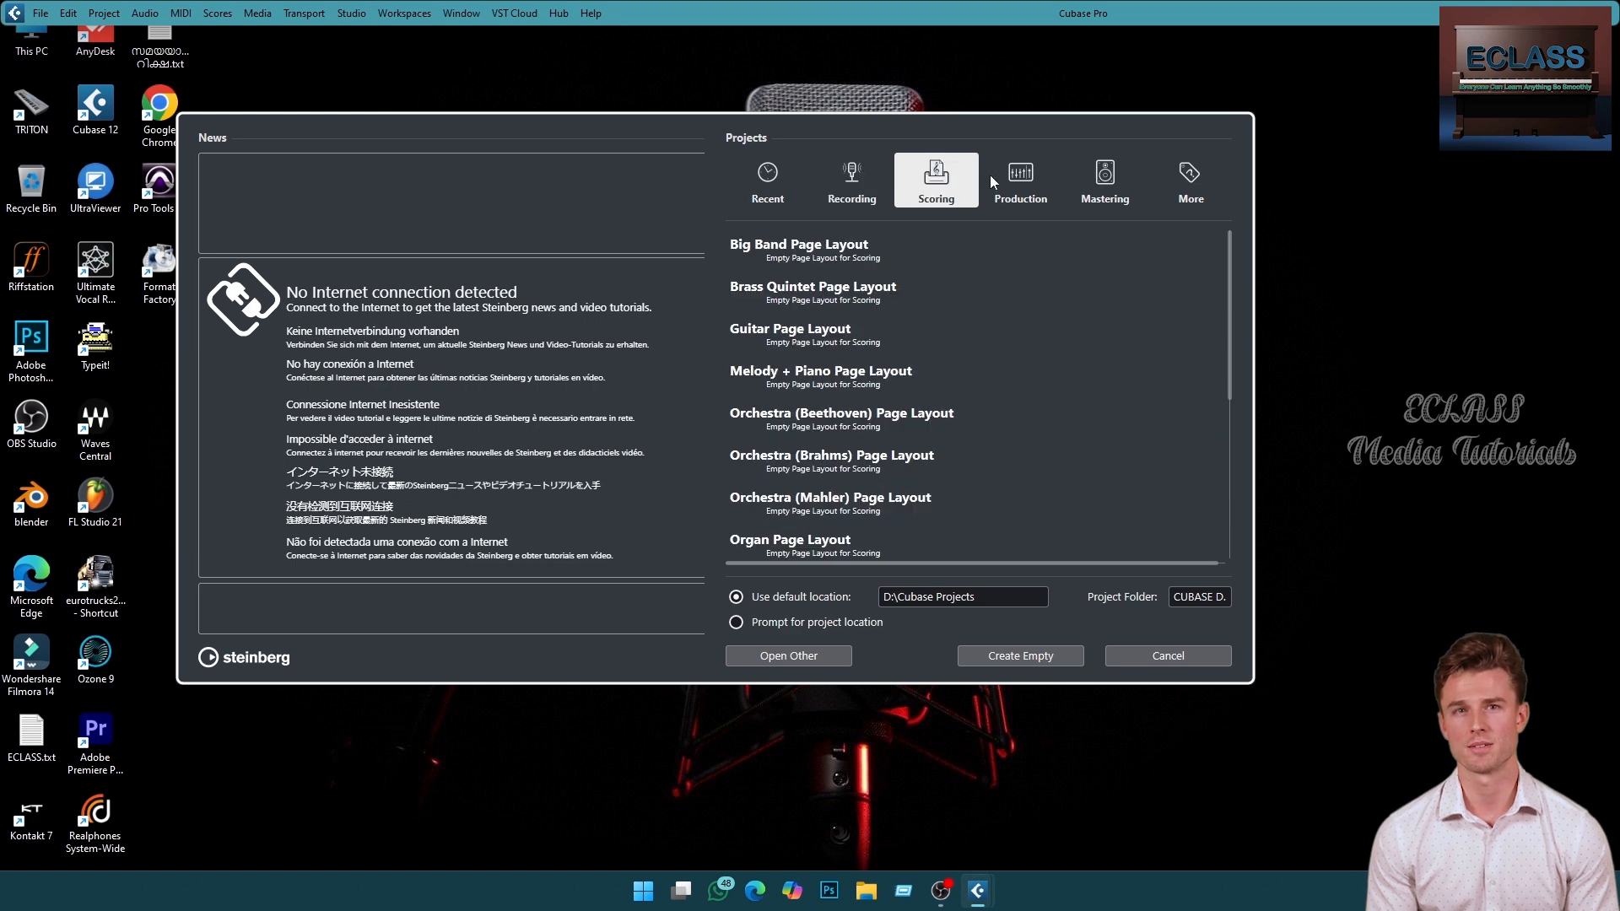
click(1009, 181)
click(1067, 186)
click(854, 190)
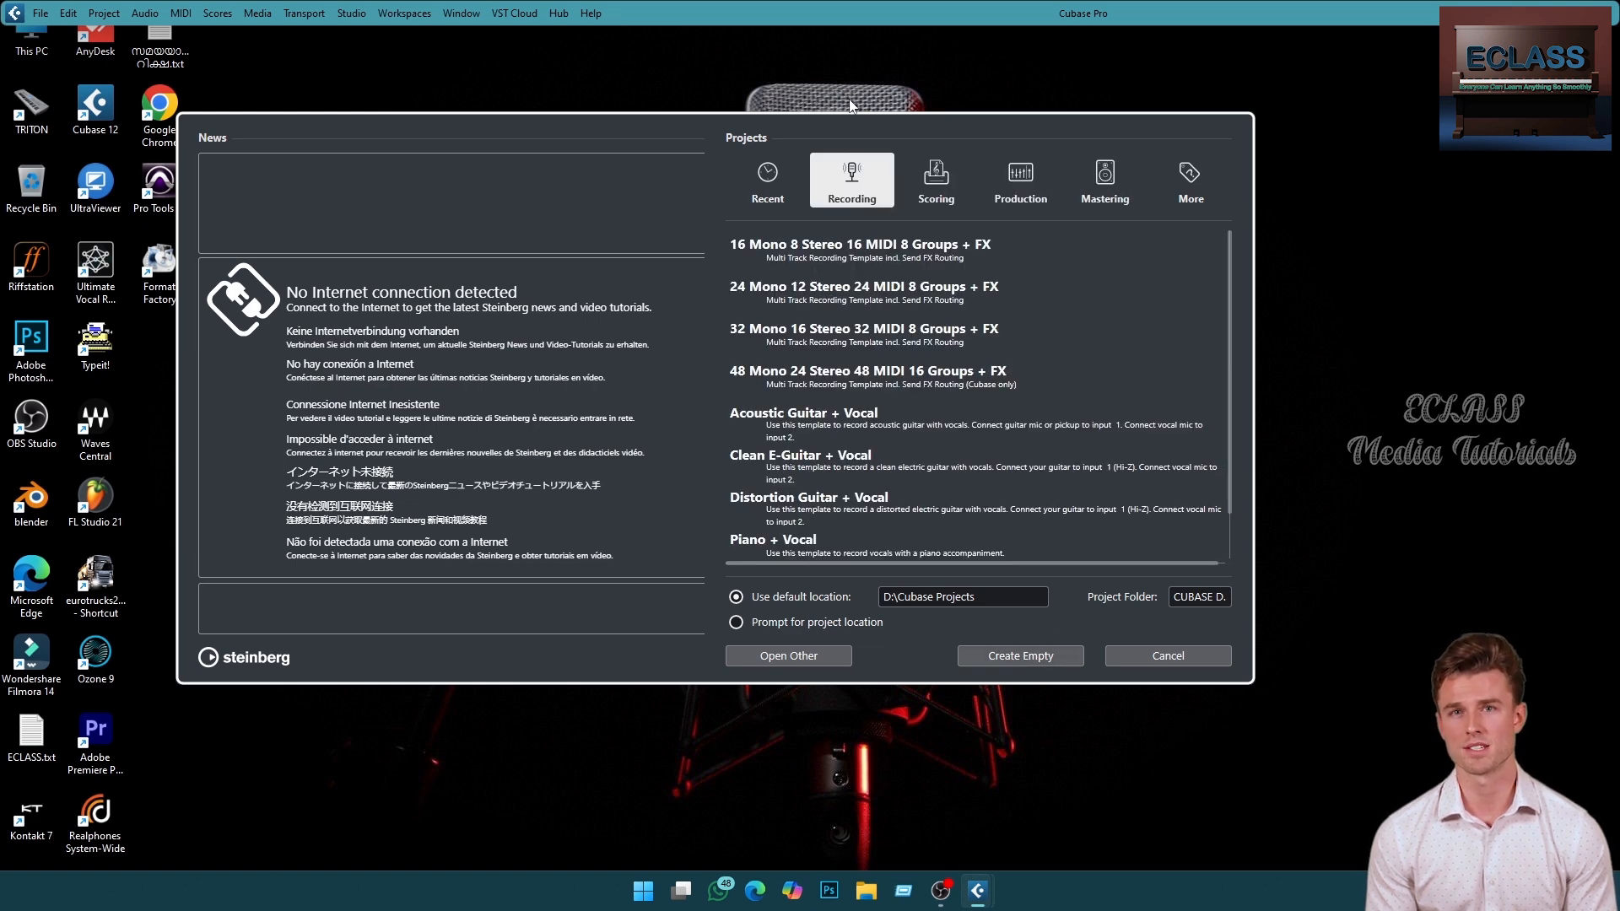
click(774, 184)
click(1018, 657)
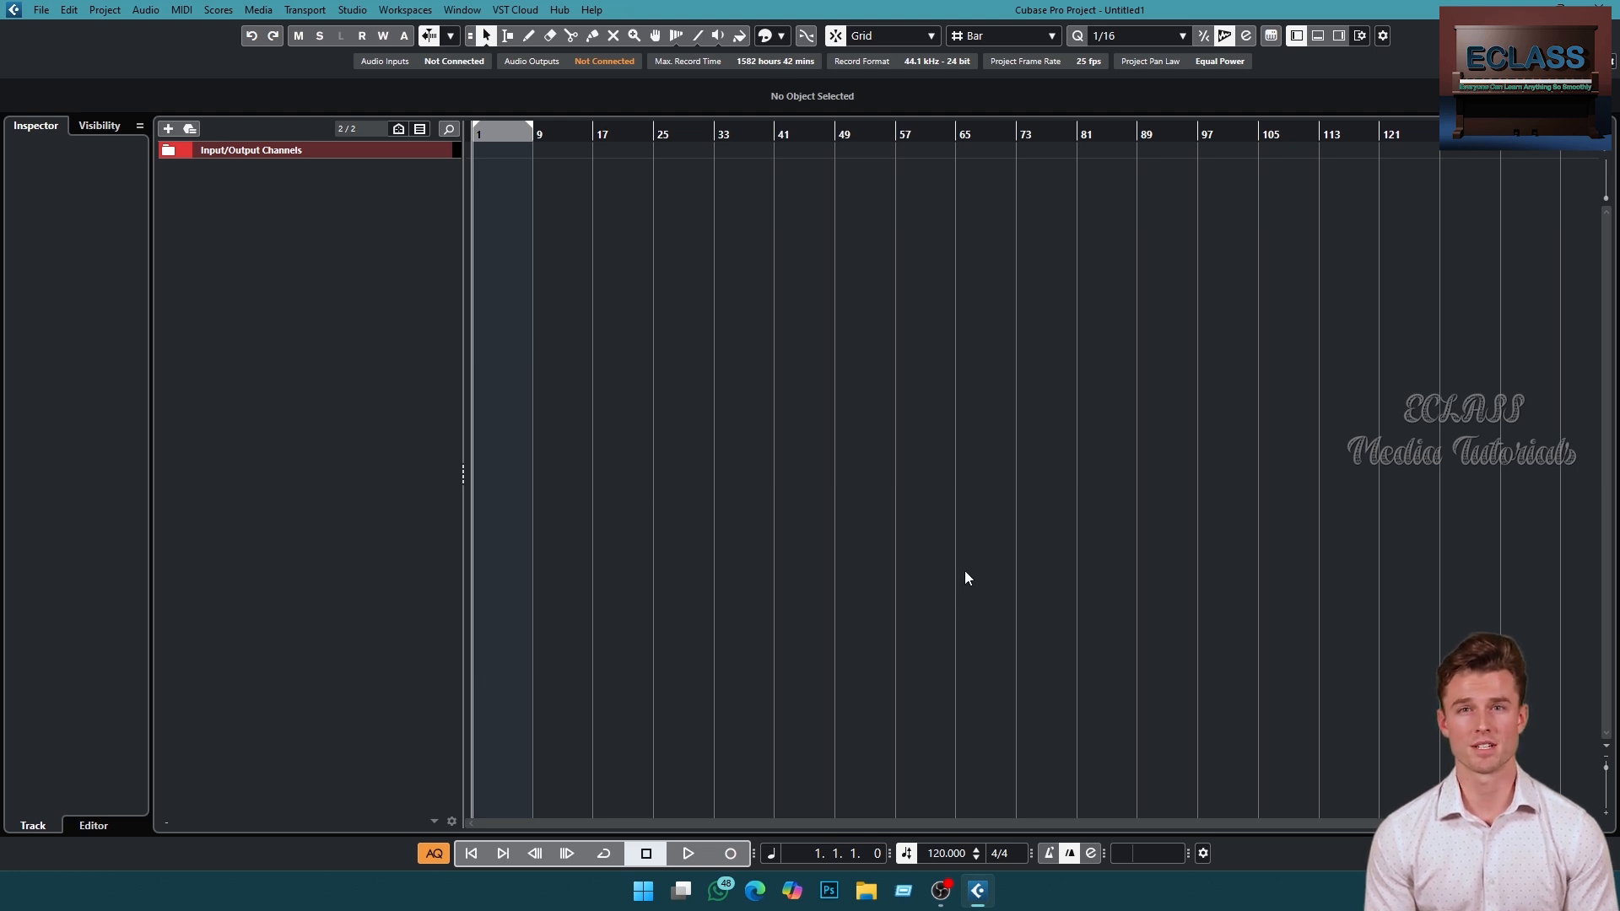
- Show the lower and right zones of the project window and switch the lower zone to the Editor
click(1320, 37)
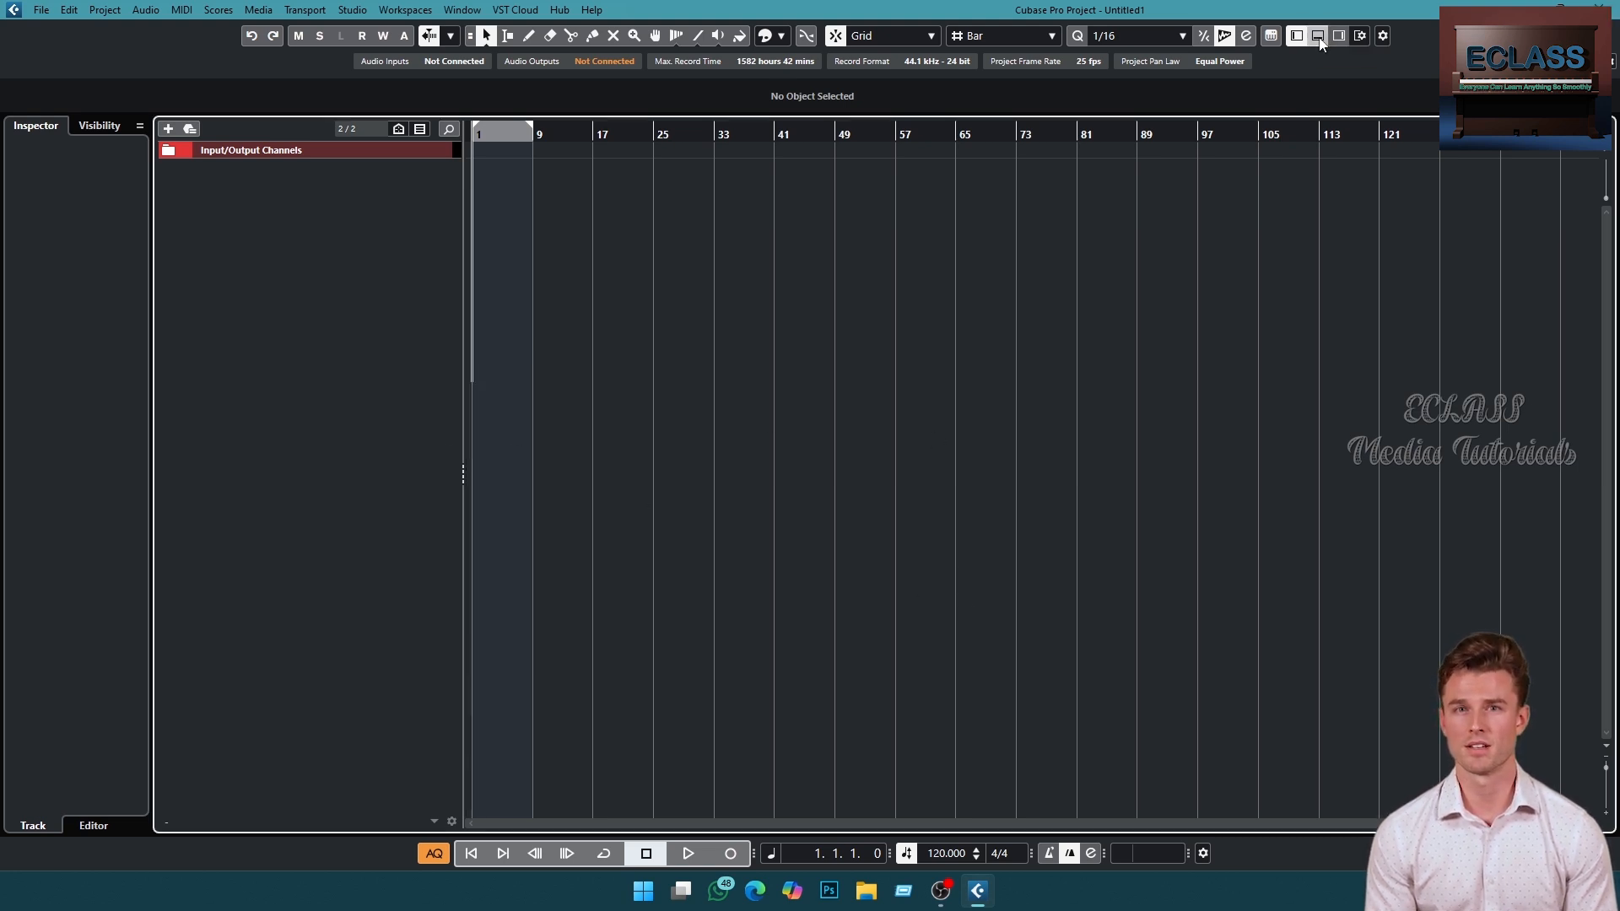
click(1339, 37)
click(363, 826)
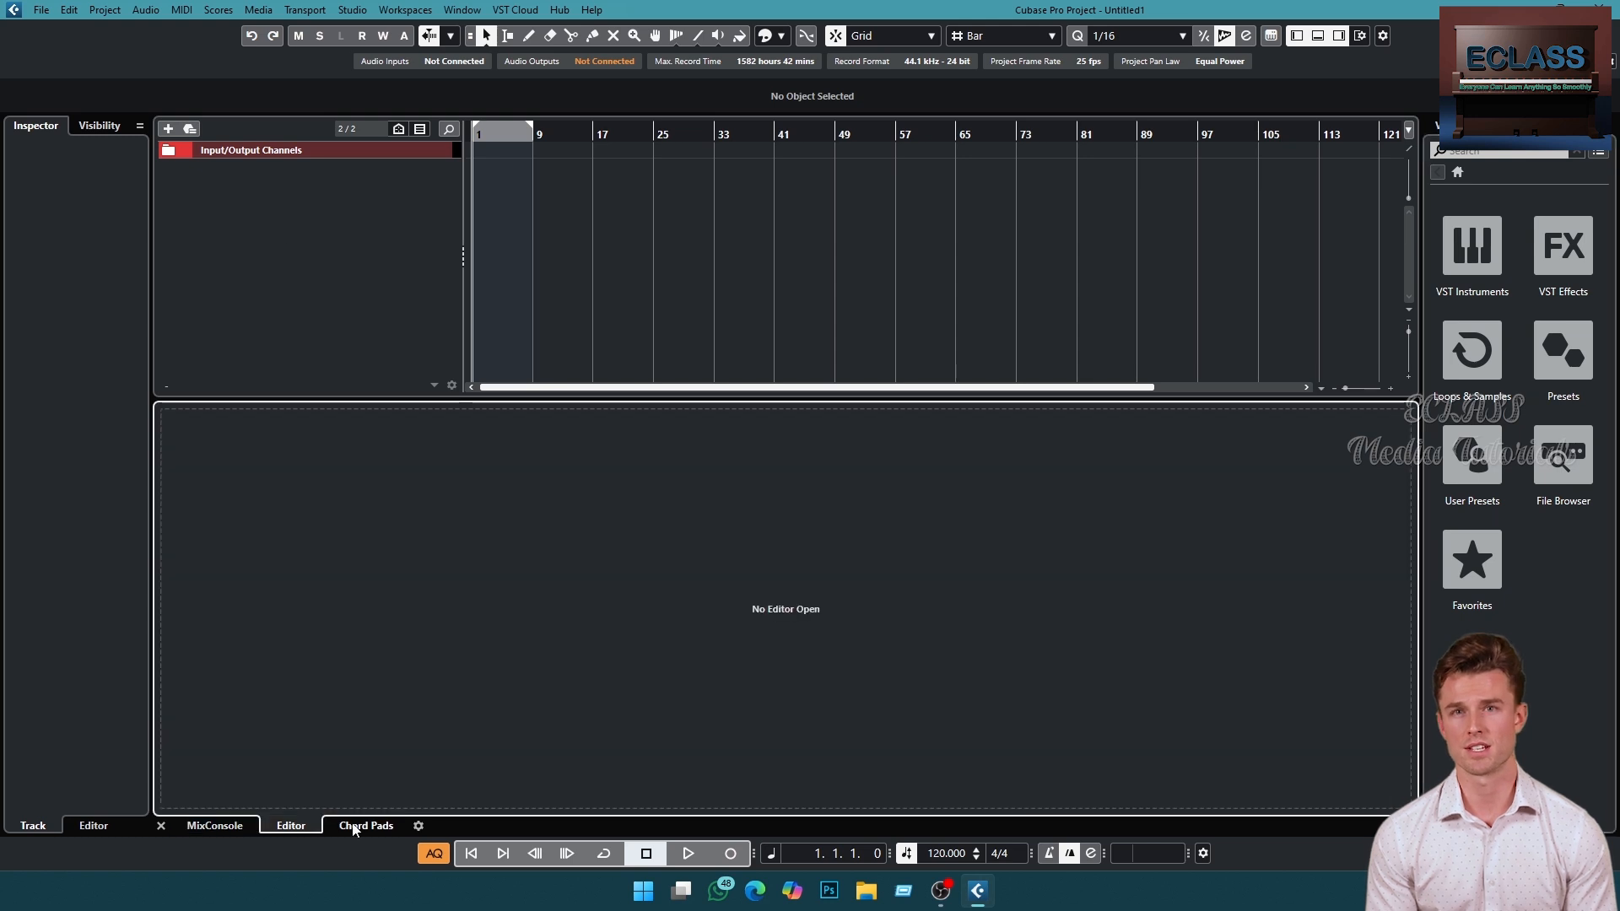
click(291, 826)
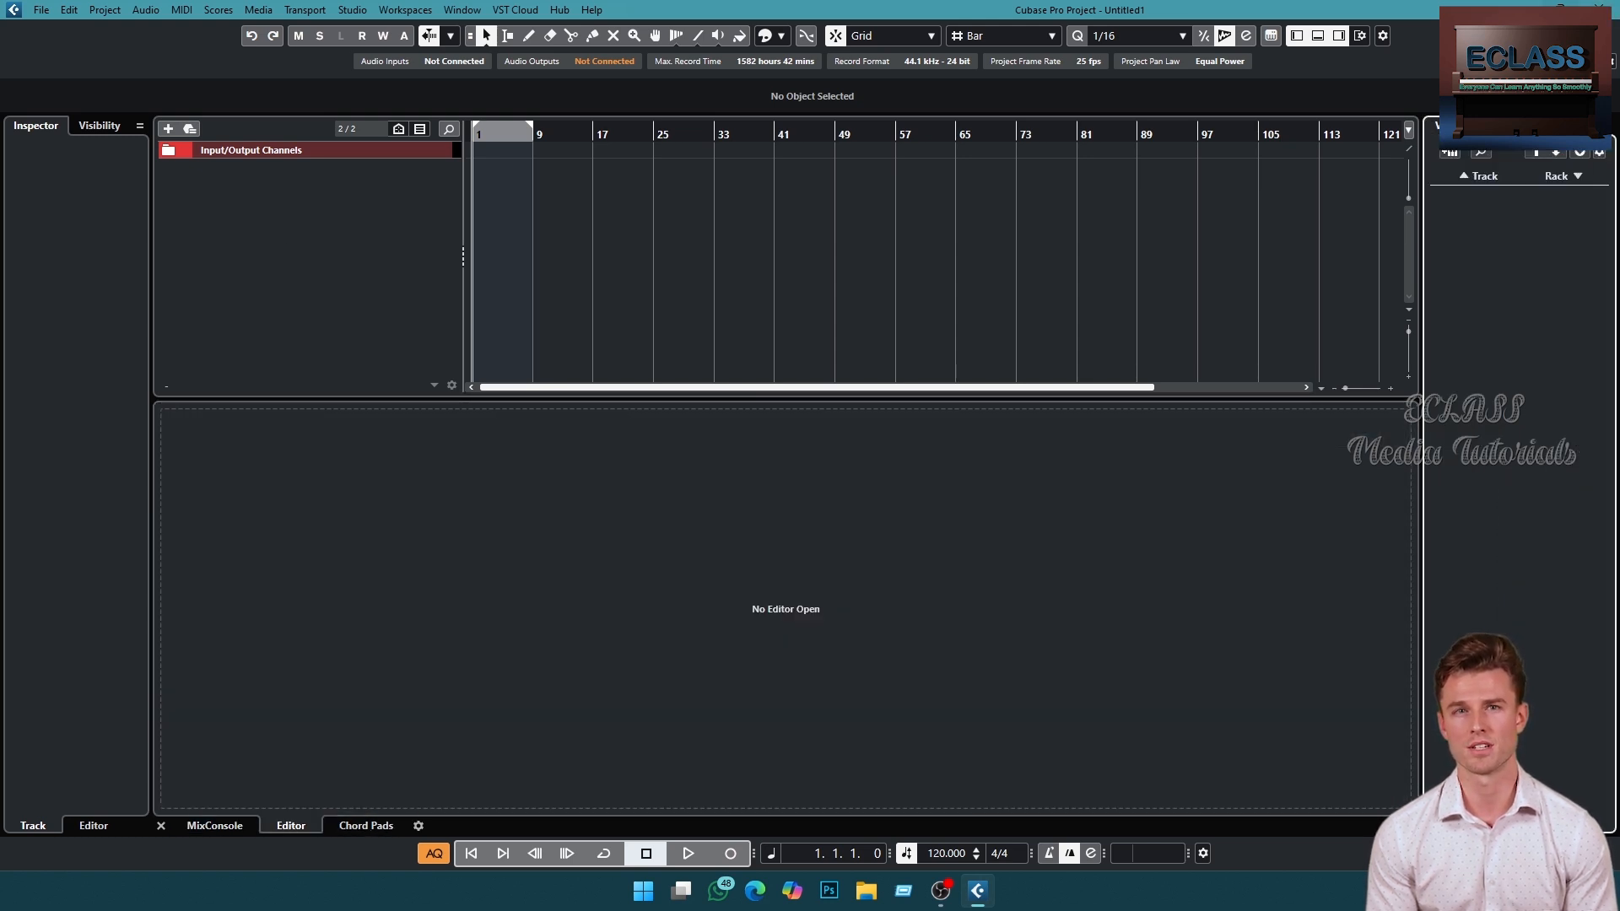
click(1562, 10)
drag(555, 57, 1033, 129)
double_click(1034, 129)
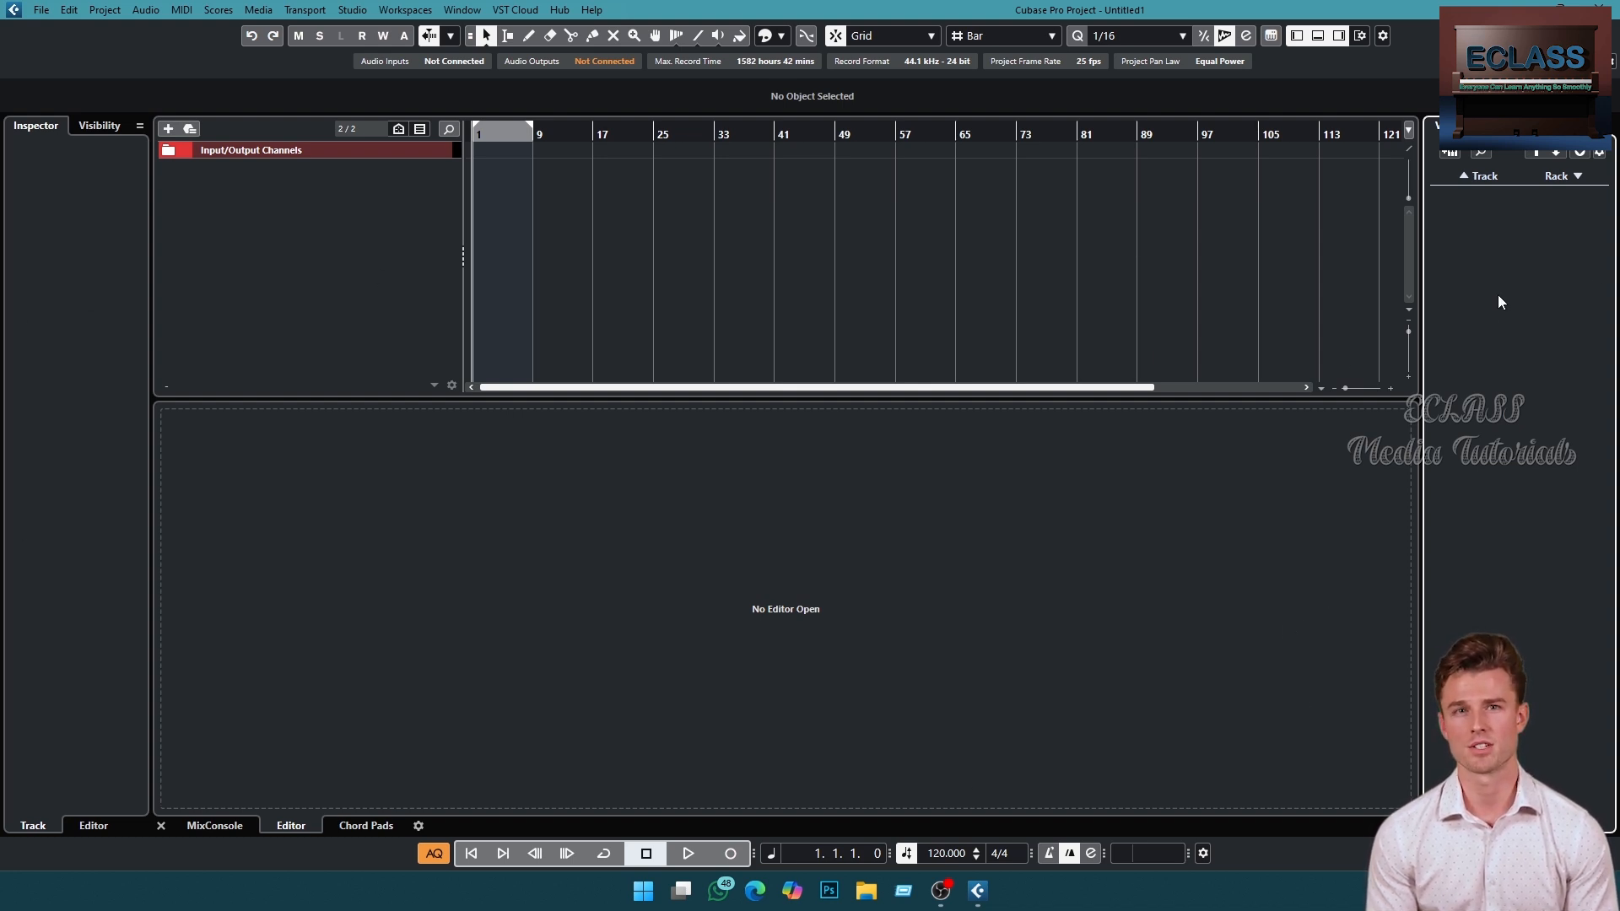
click(757, 560)
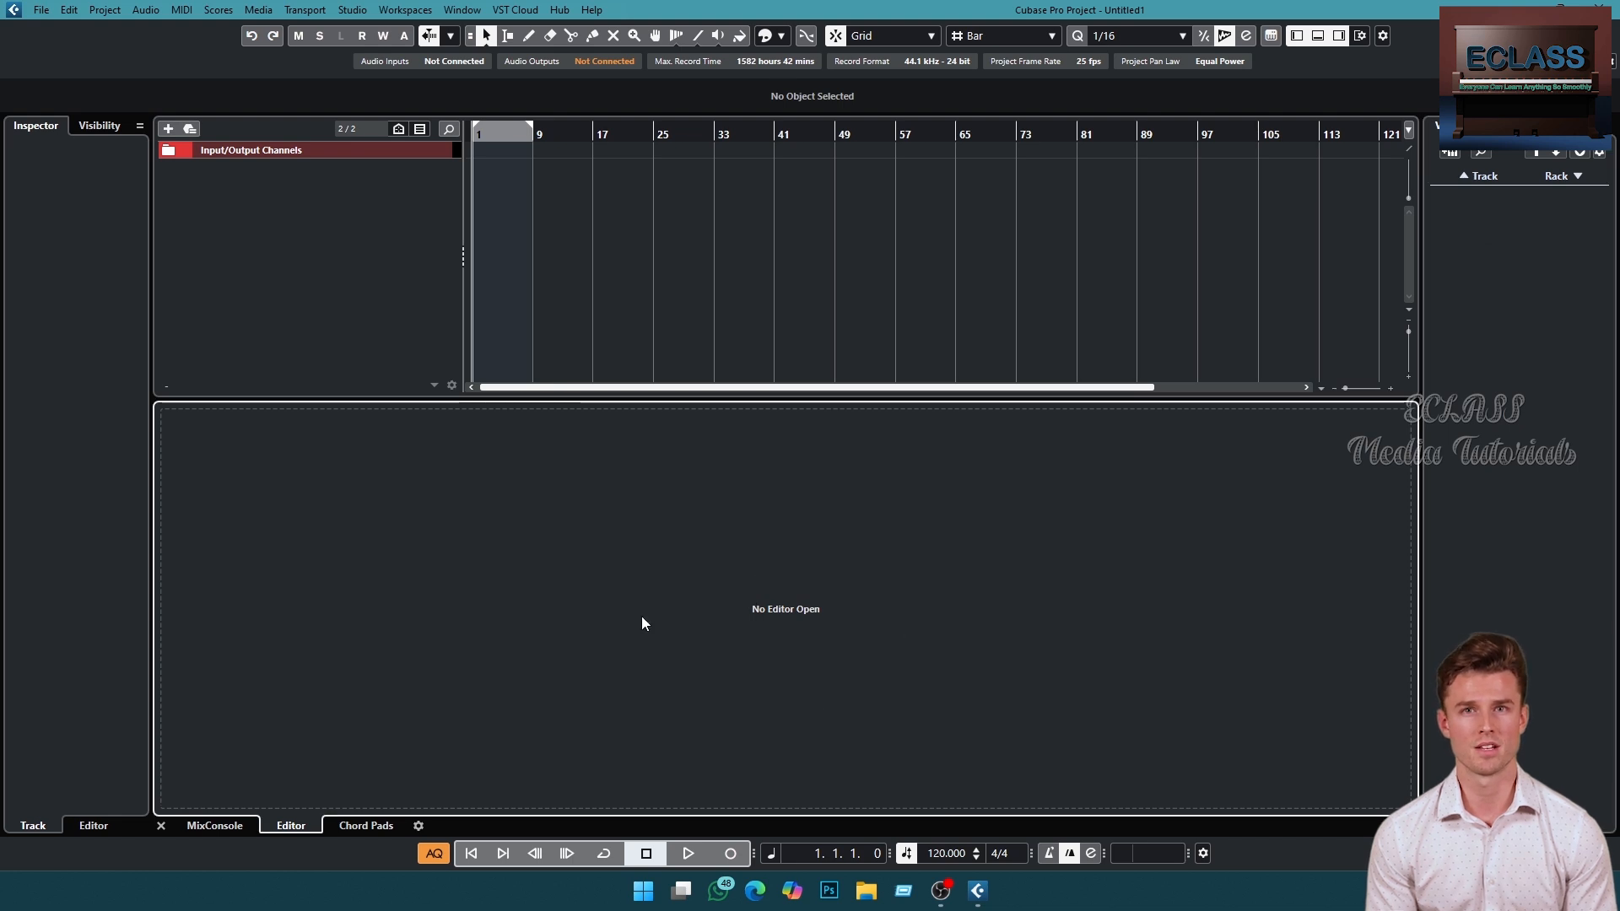
click(74, 273)
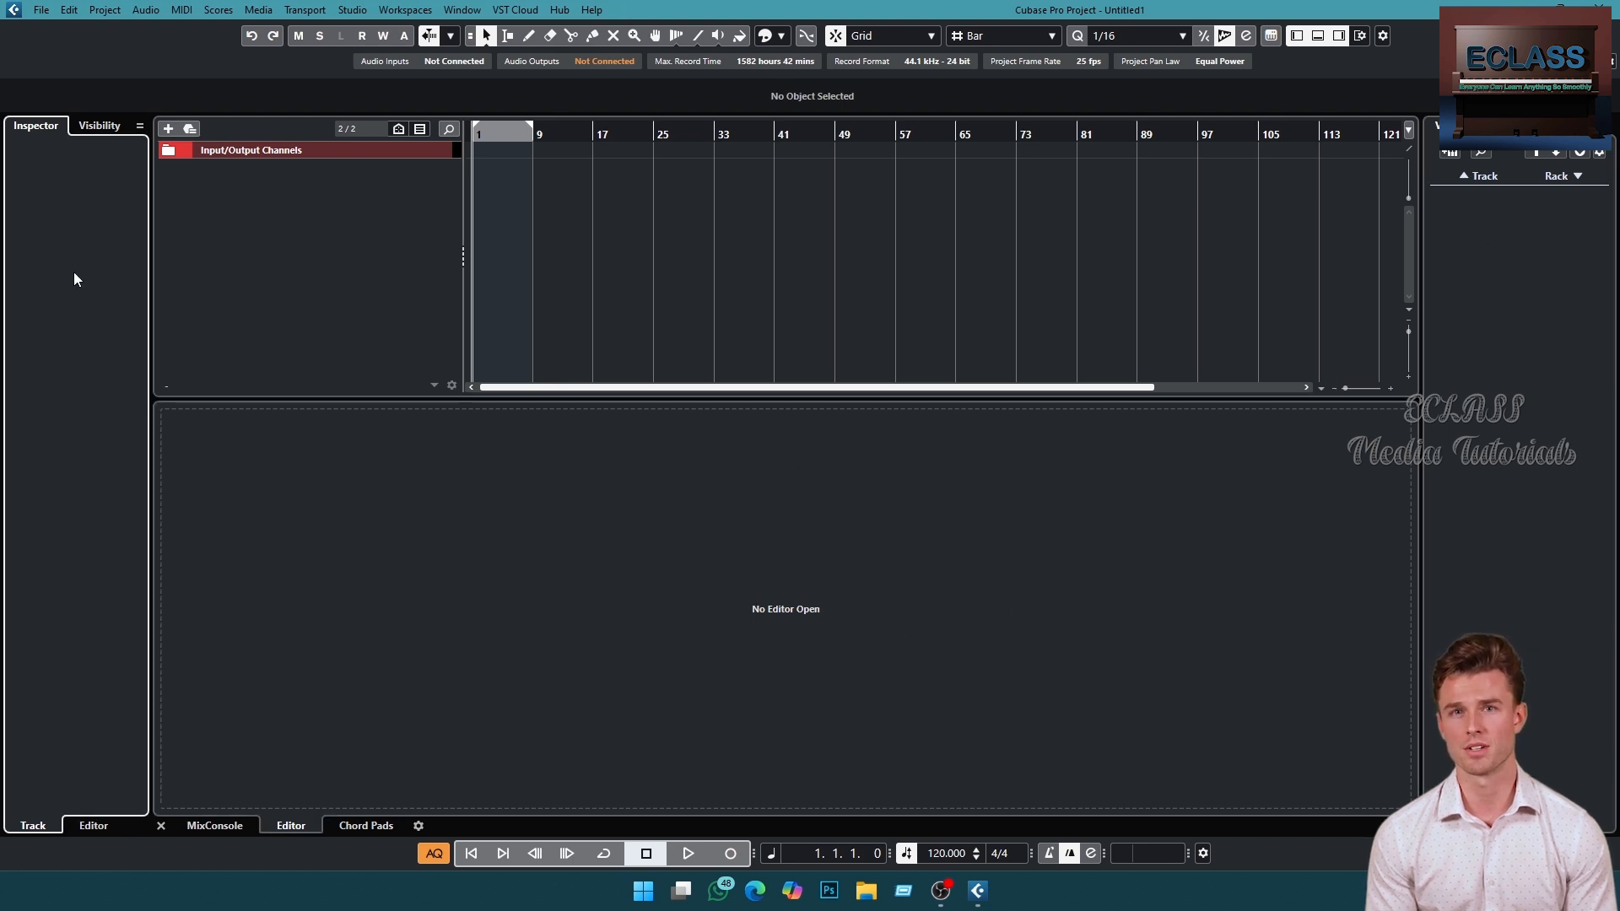
- Toggle the lower zone of the project window off and back on
click(415, 261)
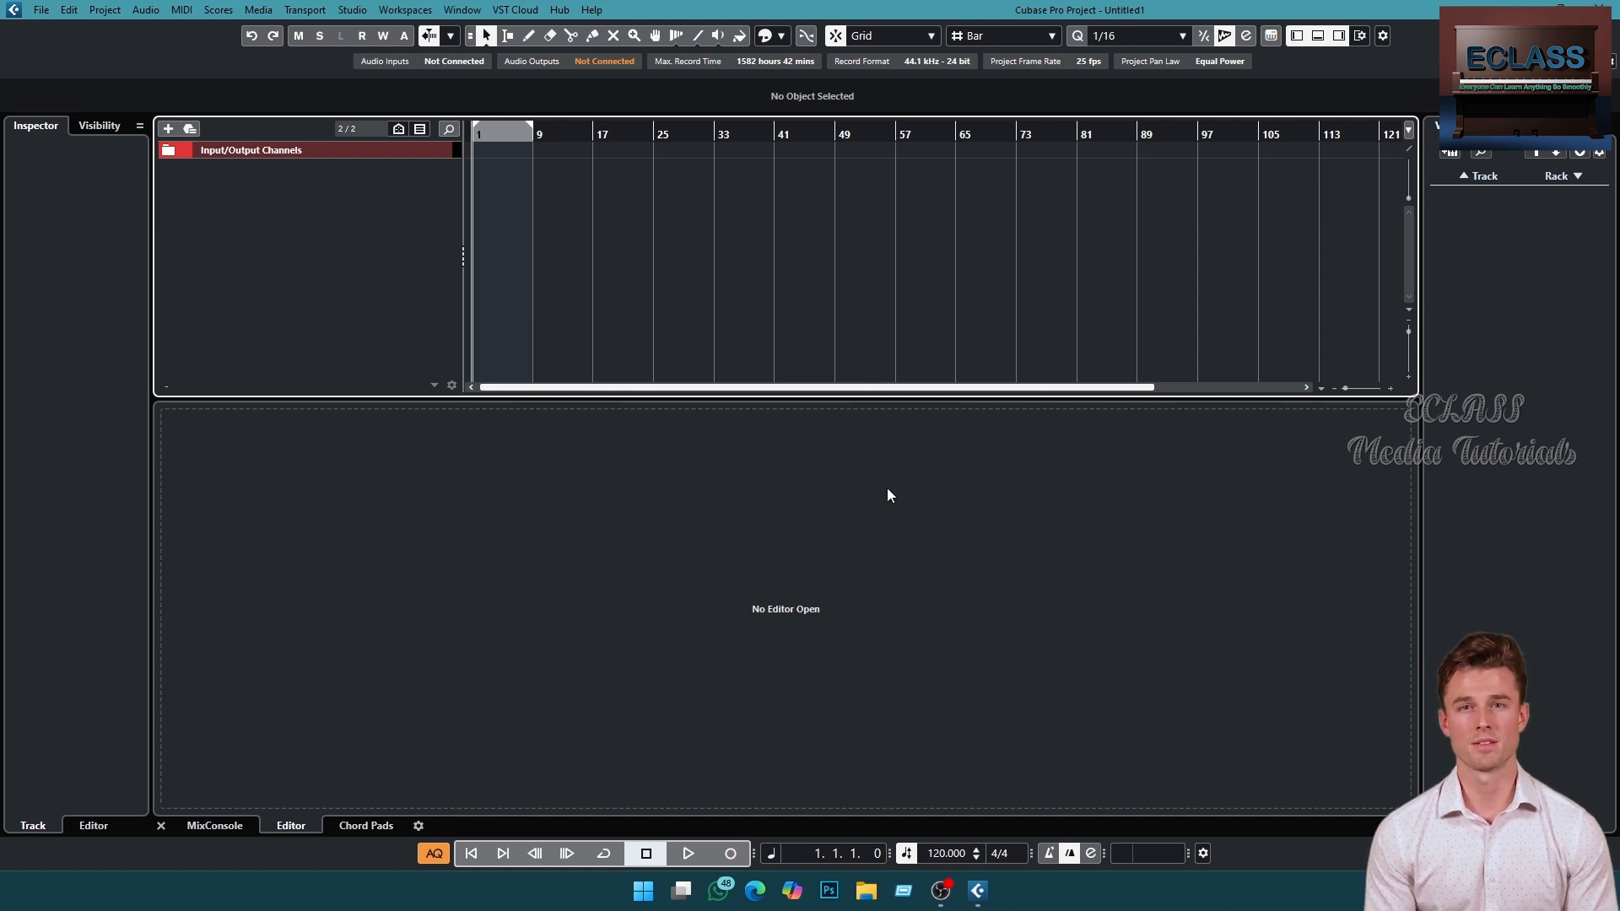
click(851, 405)
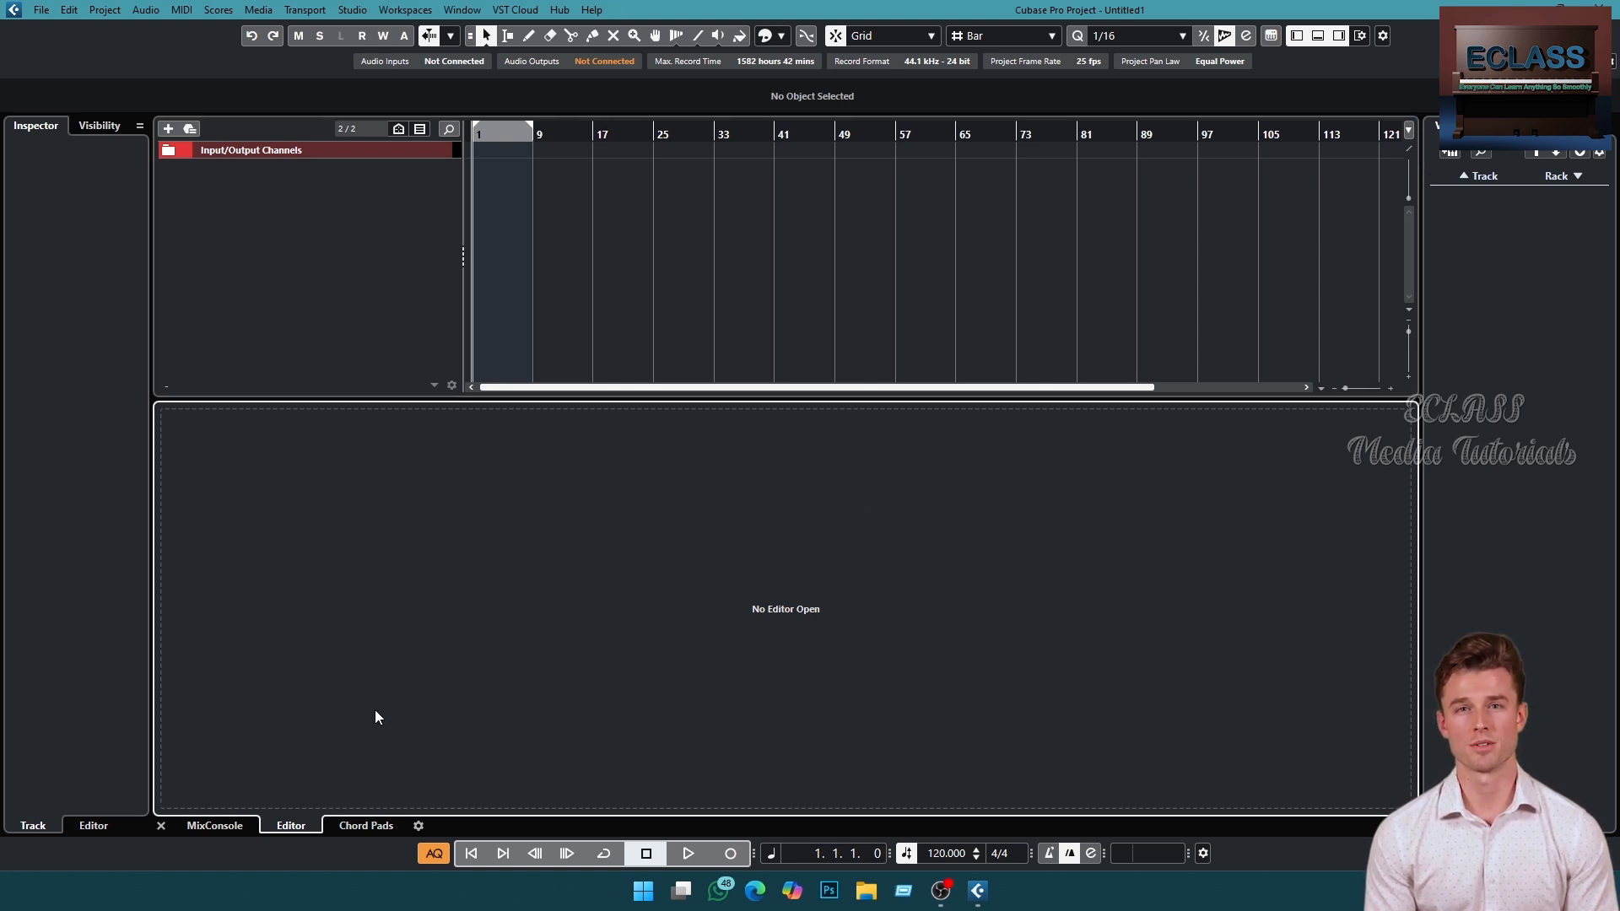
click(160, 826)
click(1318, 36)
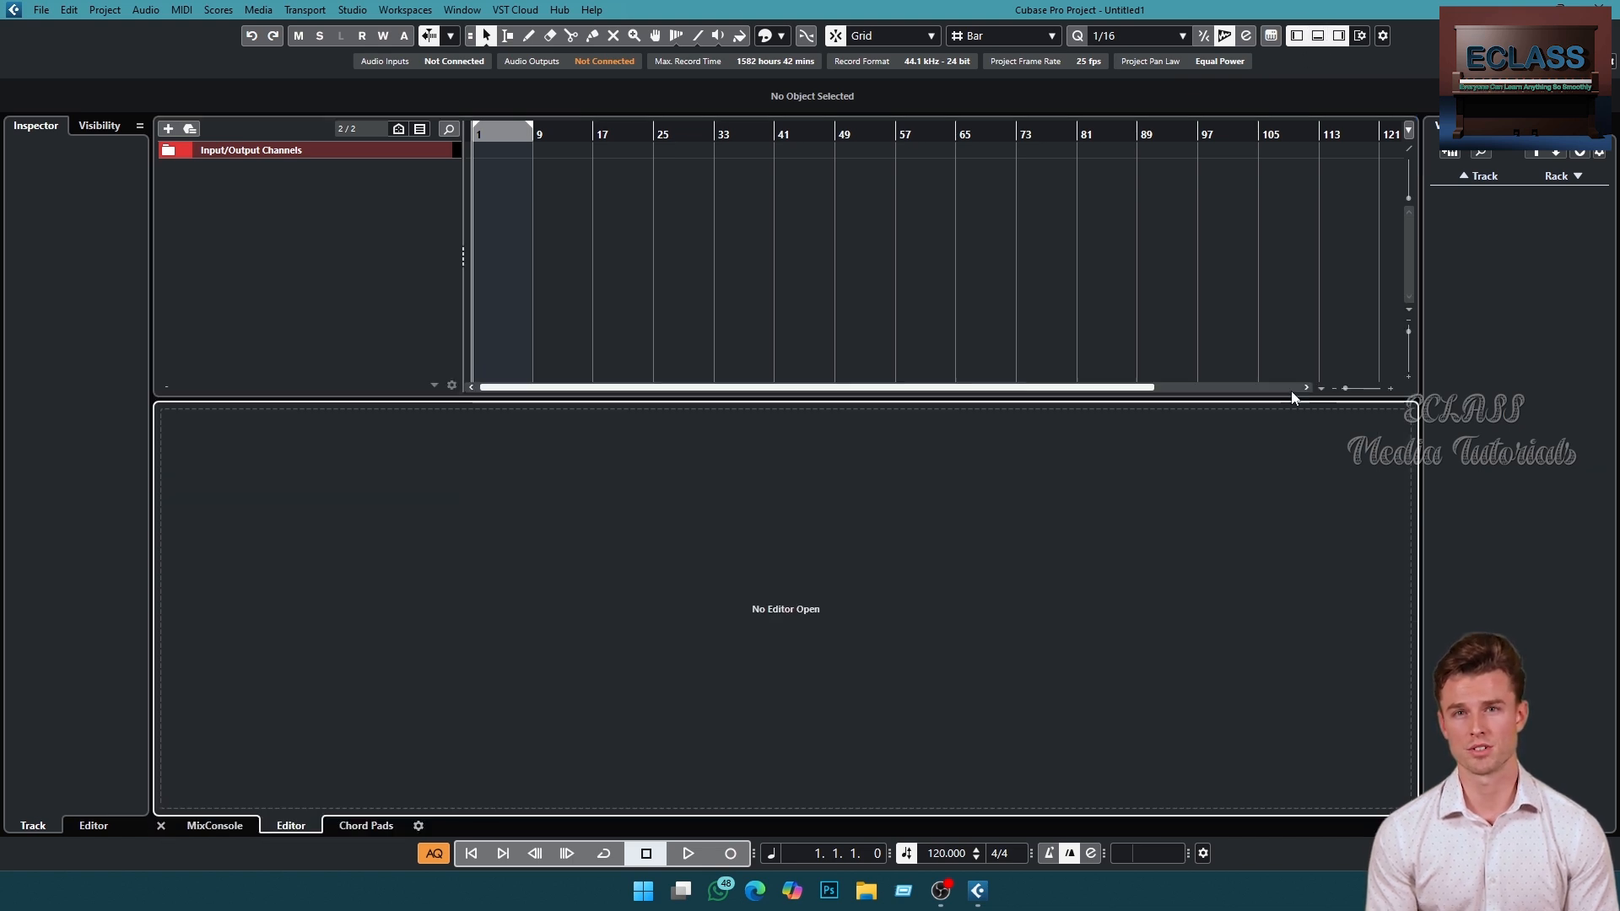
click(1318, 37)
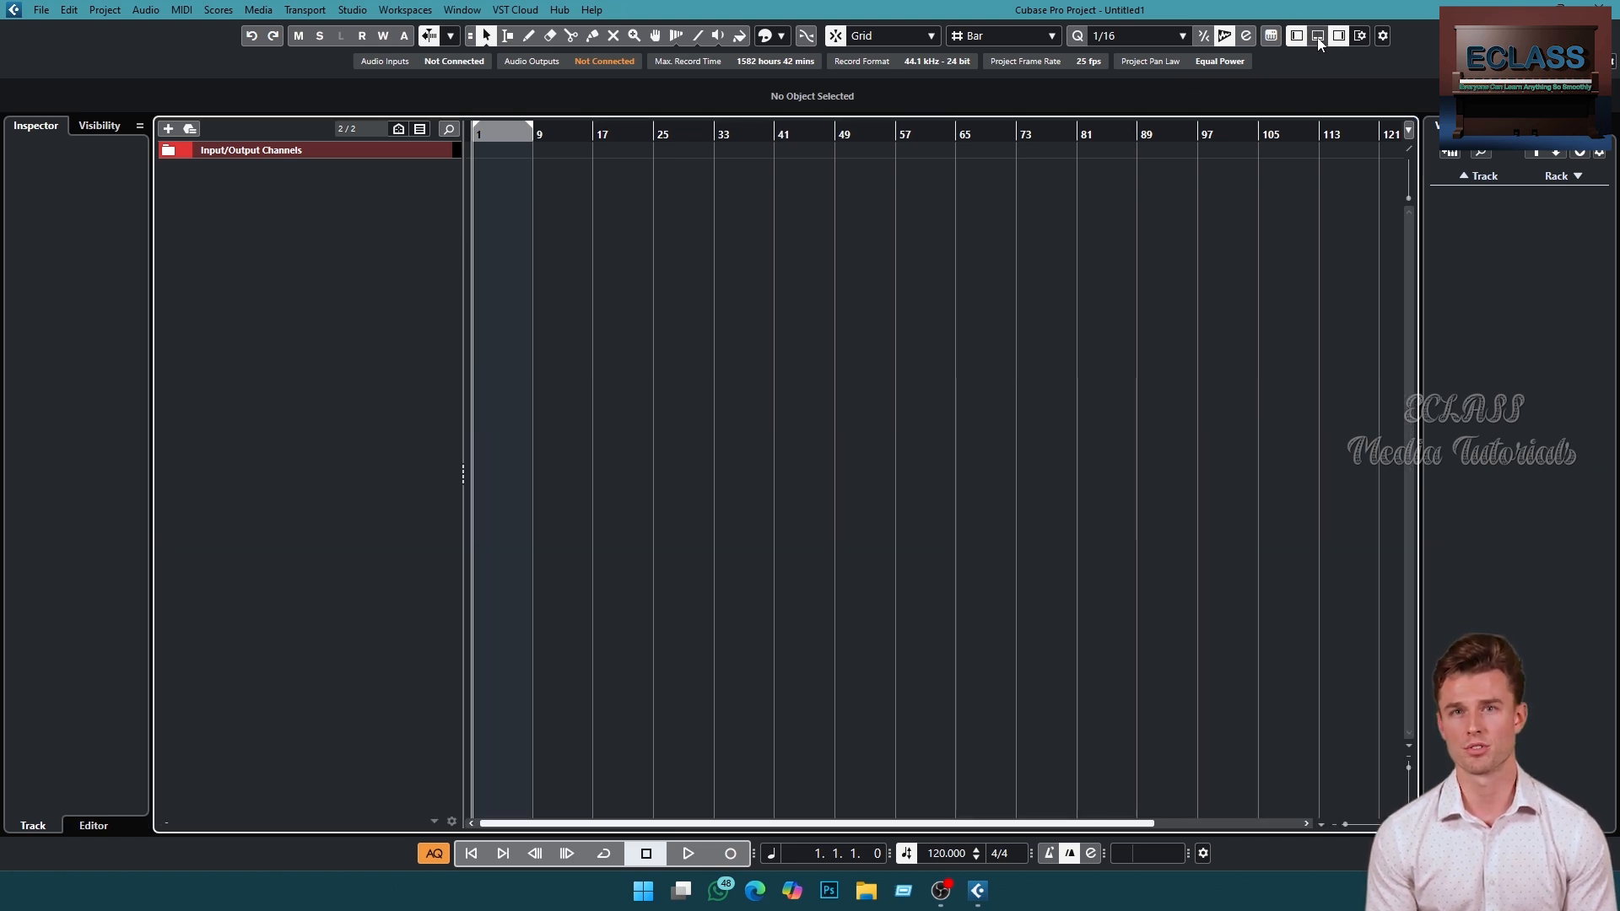
click(1318, 37)
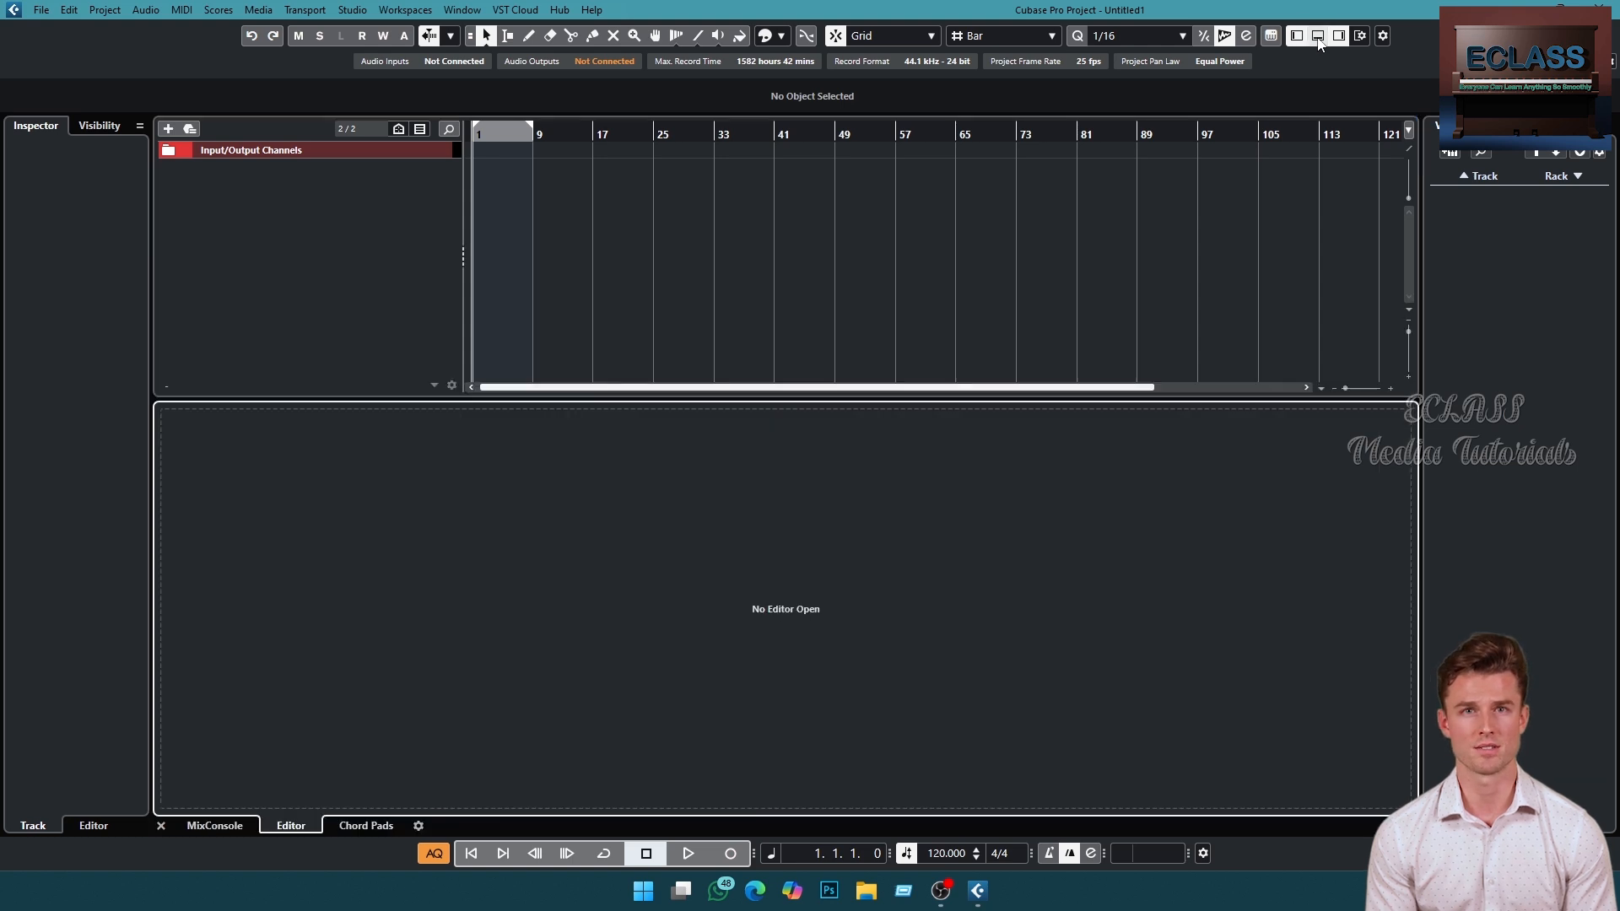
click(1318, 37)
click(1318, 37)
- Hide the right zone and the lower zone of the project window
click(1339, 36)
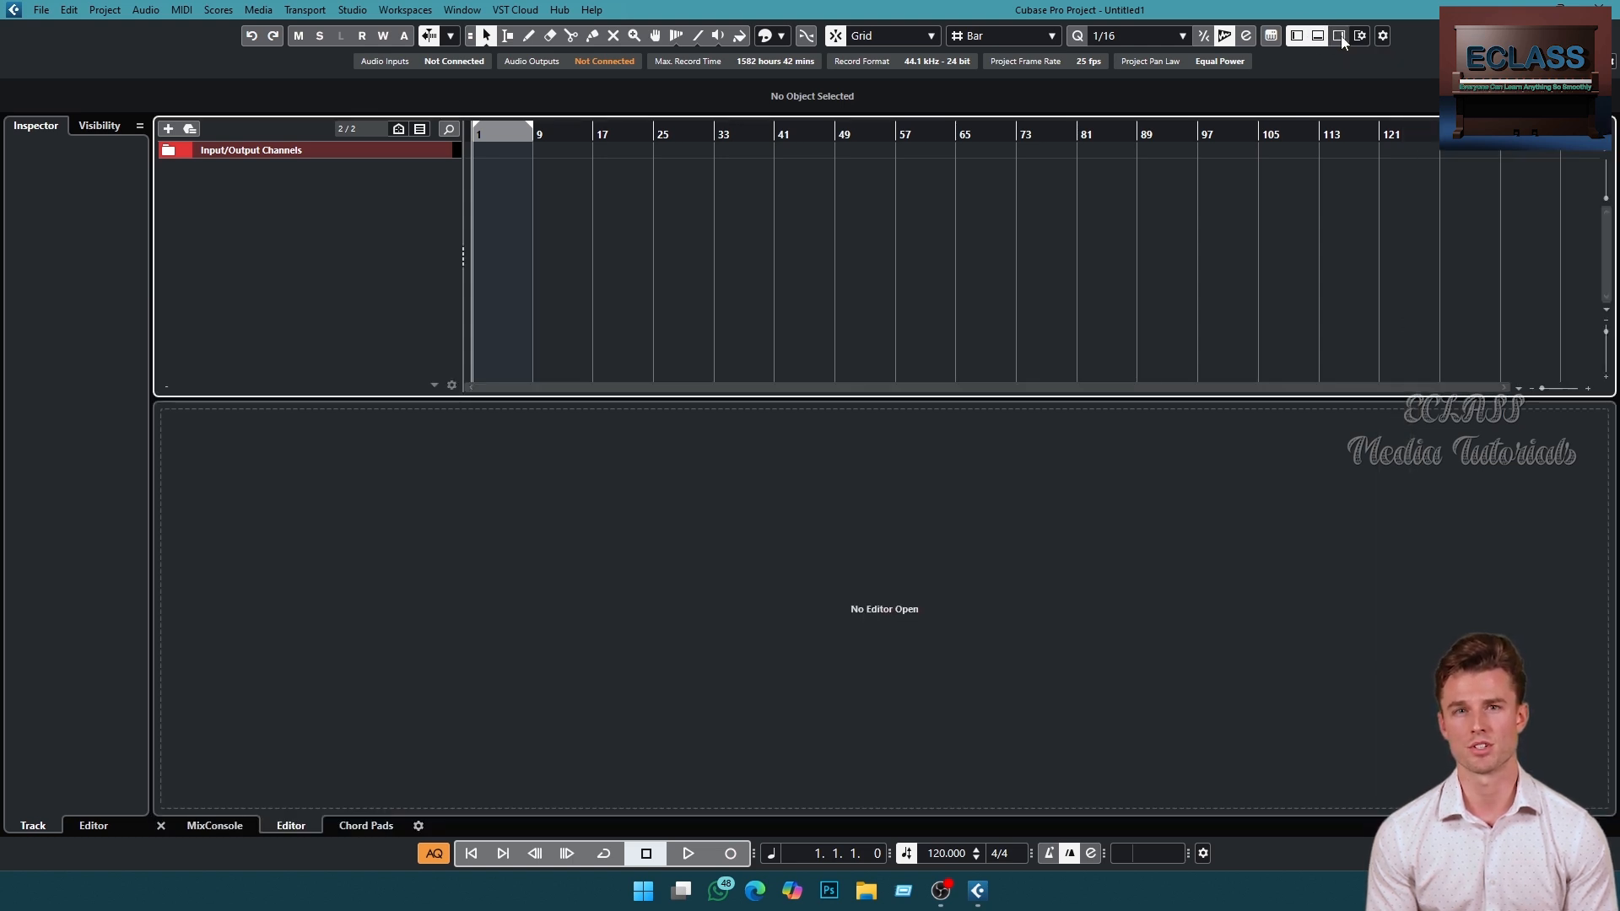
click(1339, 35)
click(1340, 36)
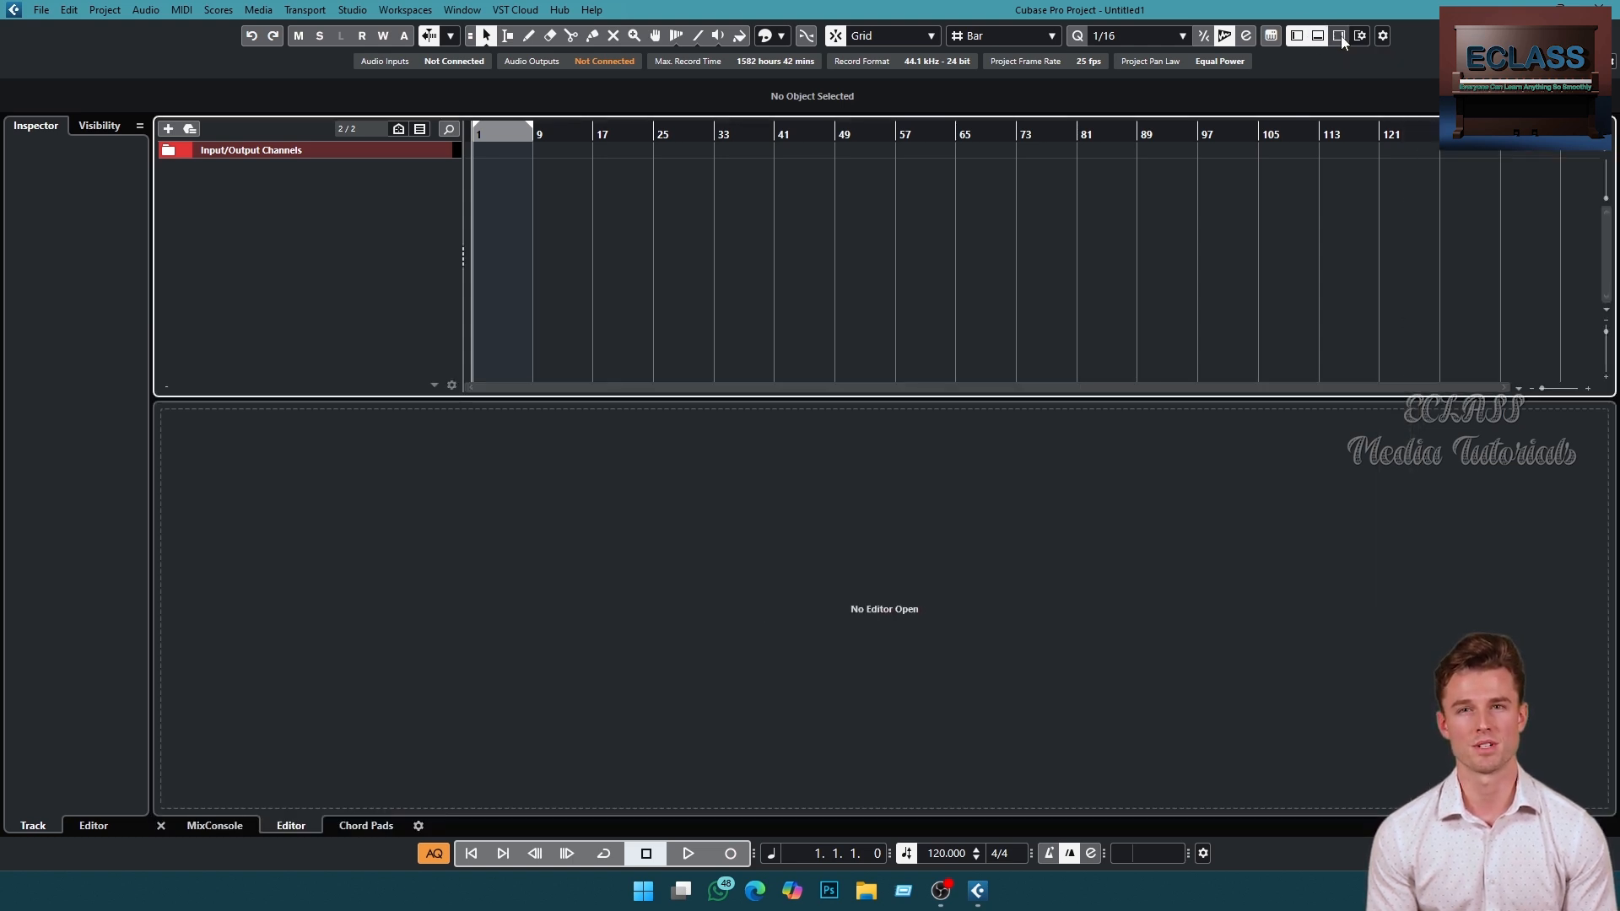
click(1318, 36)
- Toggle the left zone off and on, then make the track list column slightly narrower
click(80, 229)
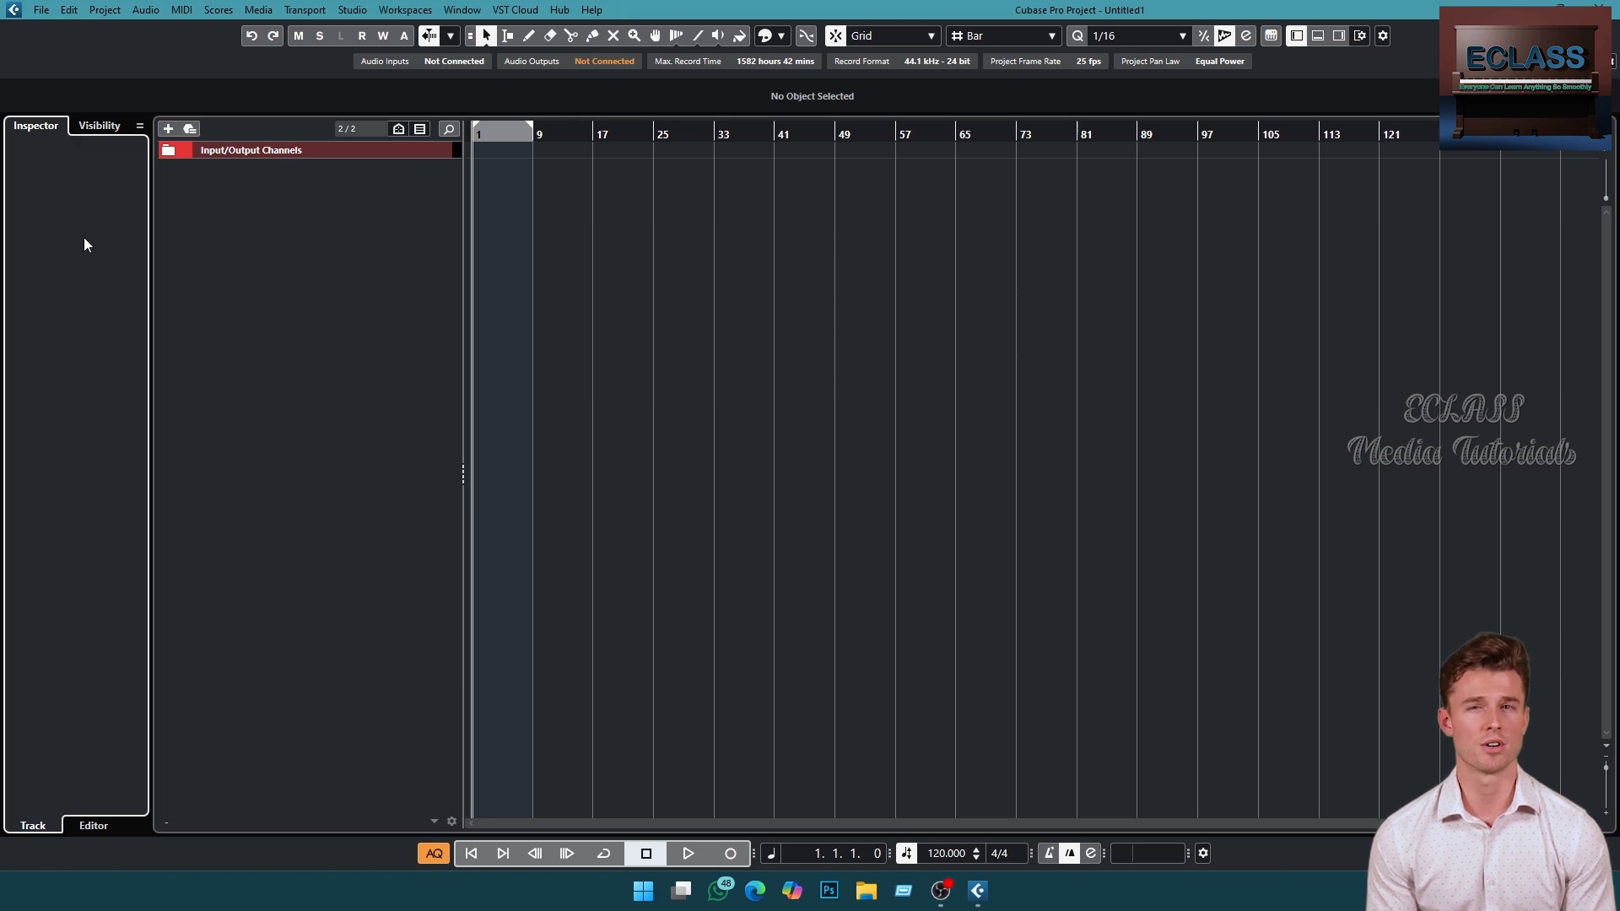
click(1297, 36)
click(1297, 35)
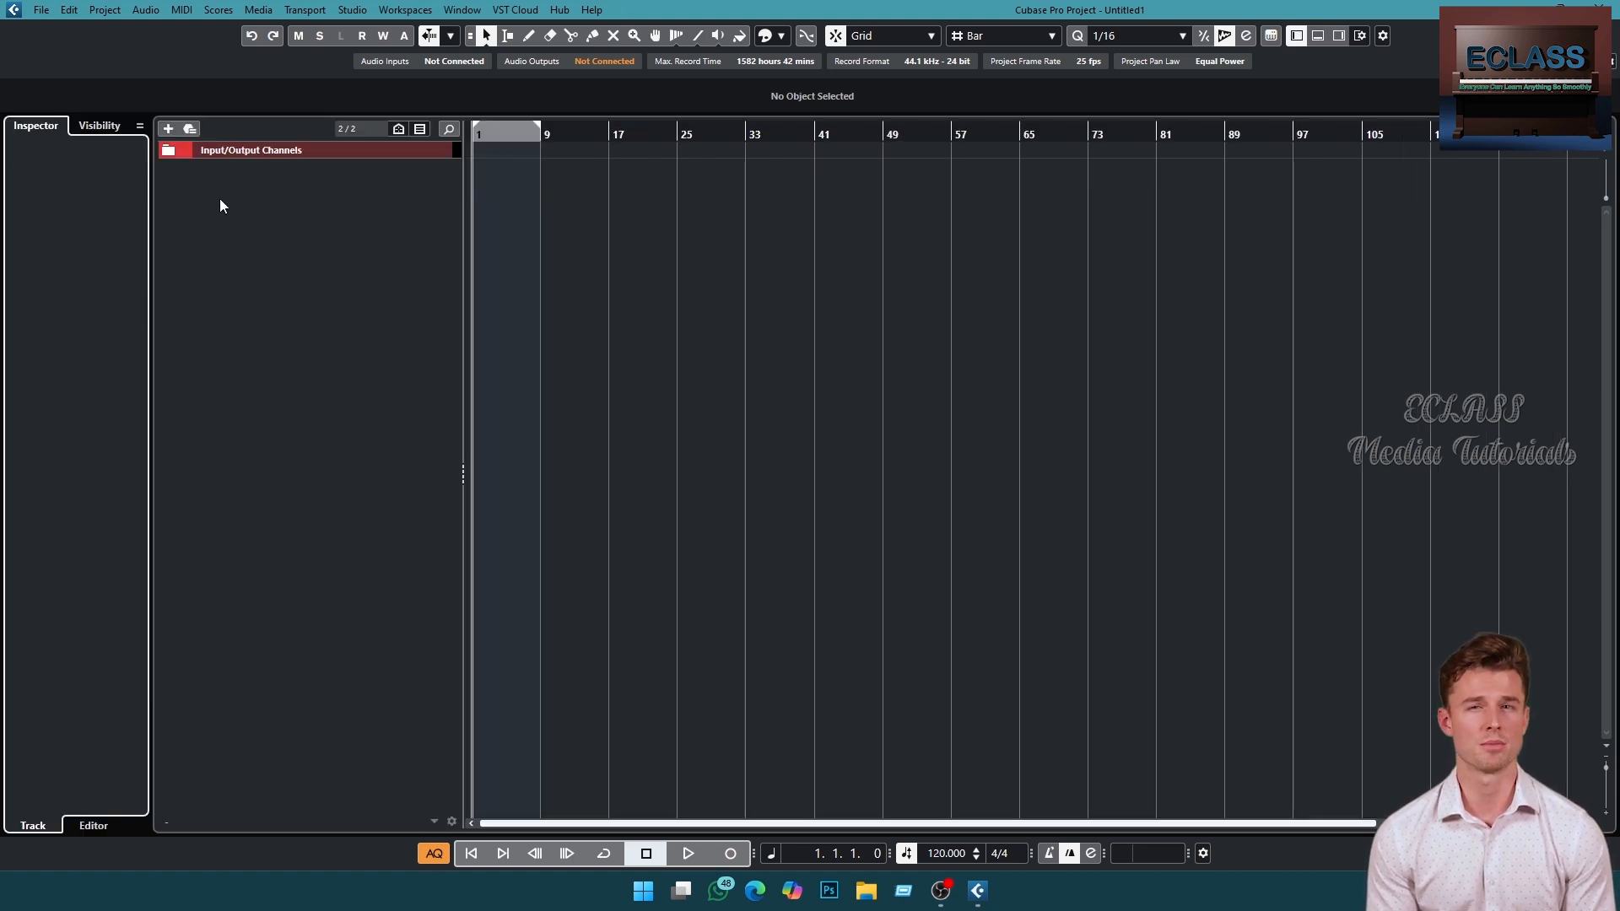
drag(466, 310, 430, 304)
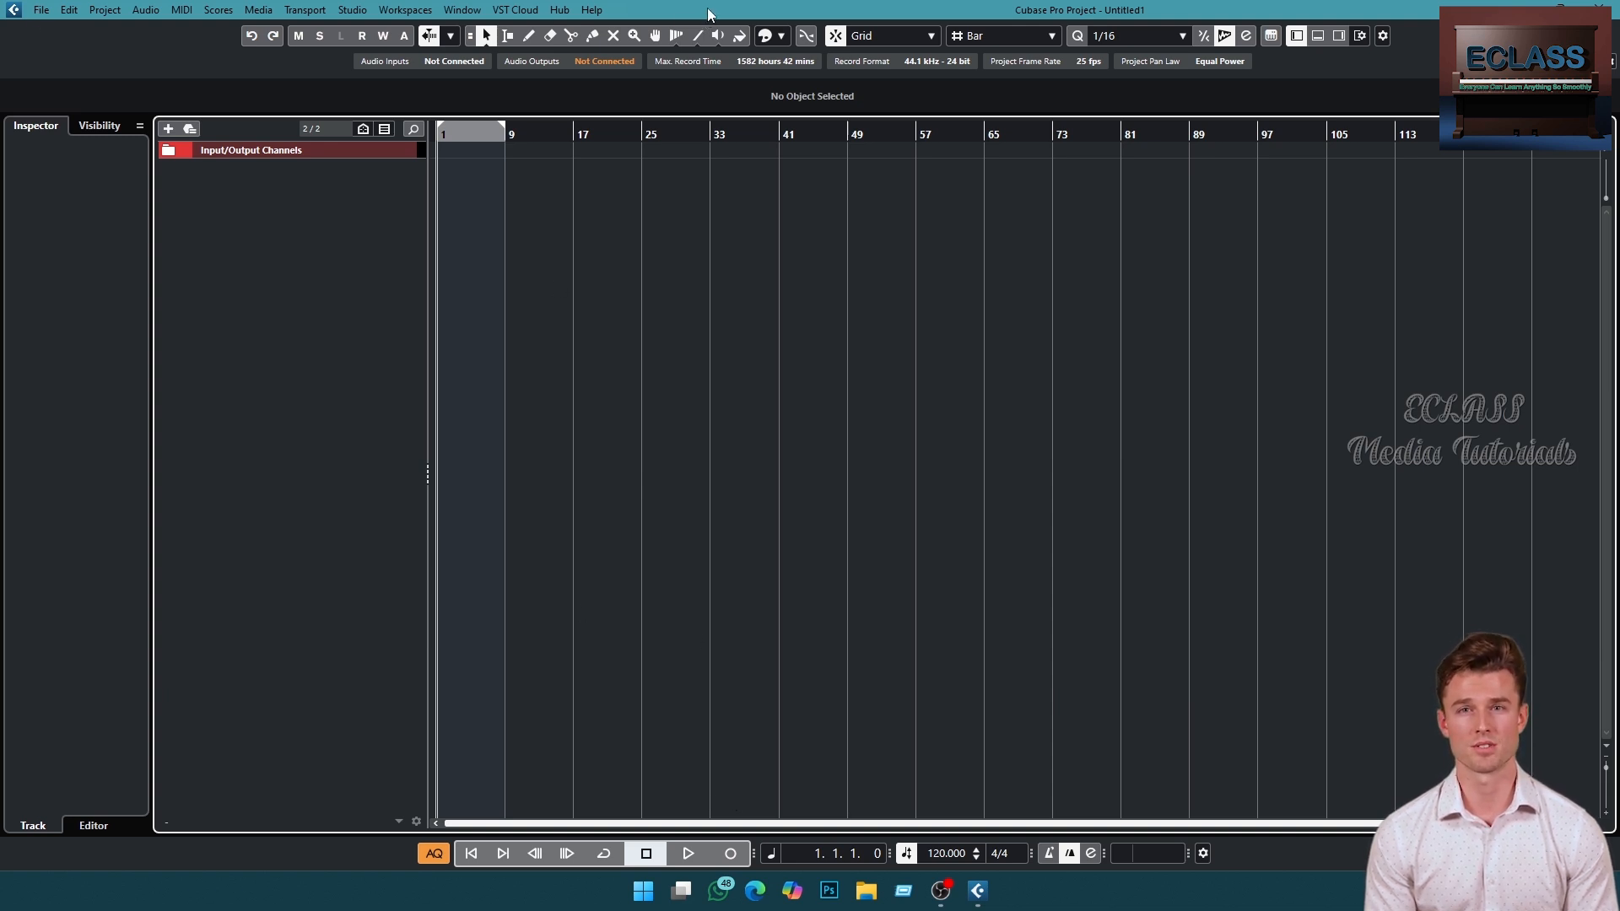
- Browse the main menus from File through Help
click(41, 10)
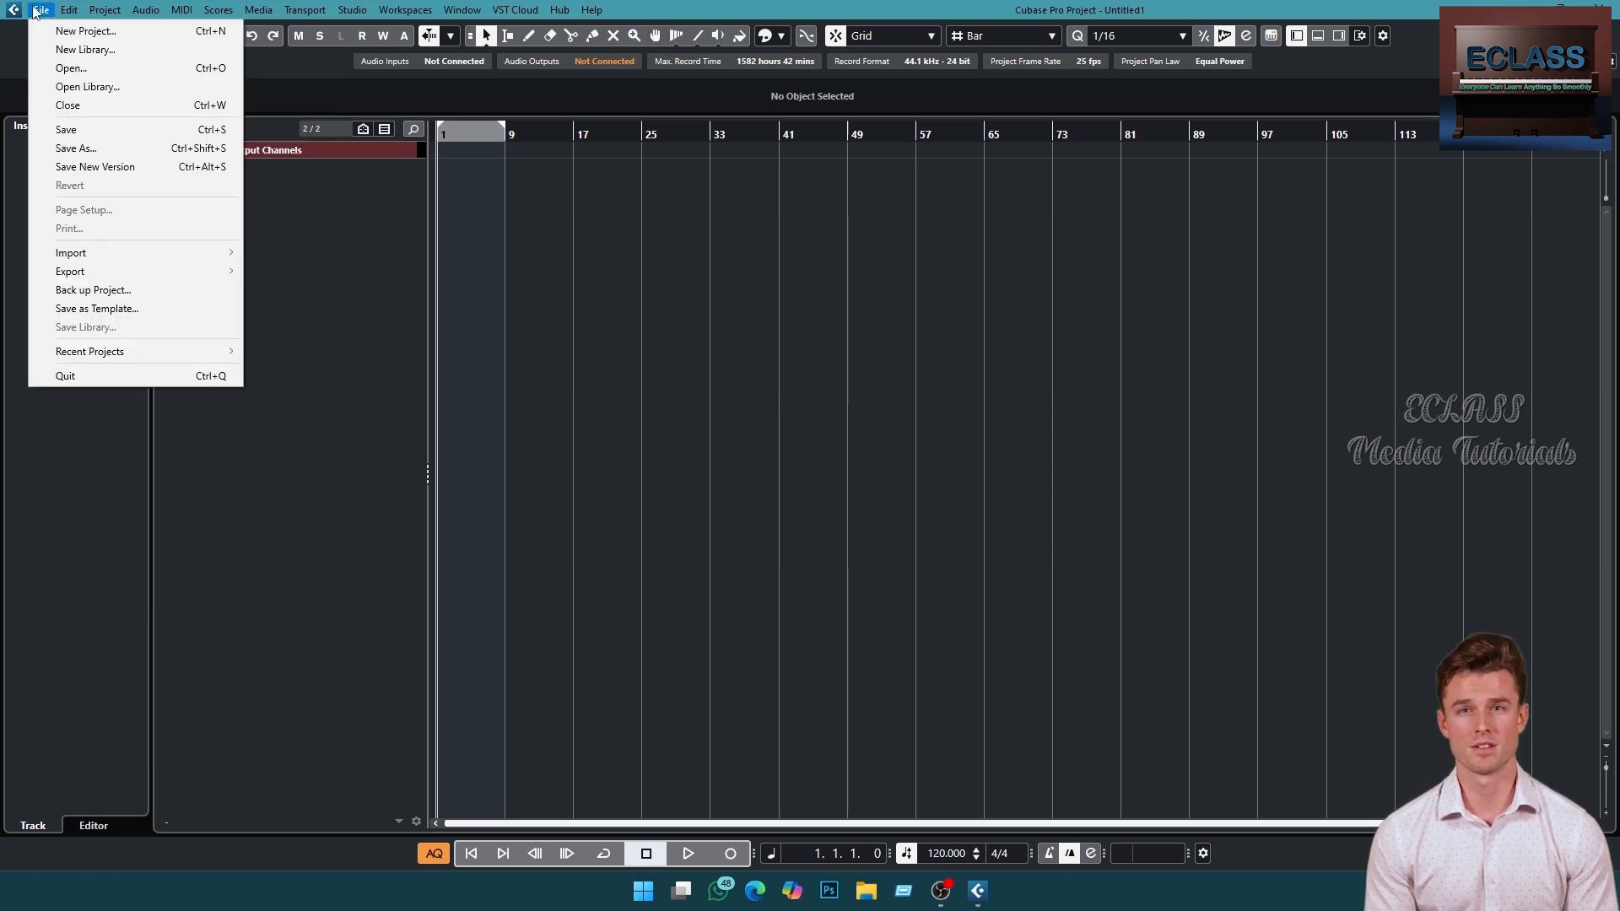
mouse_move(221, 11)
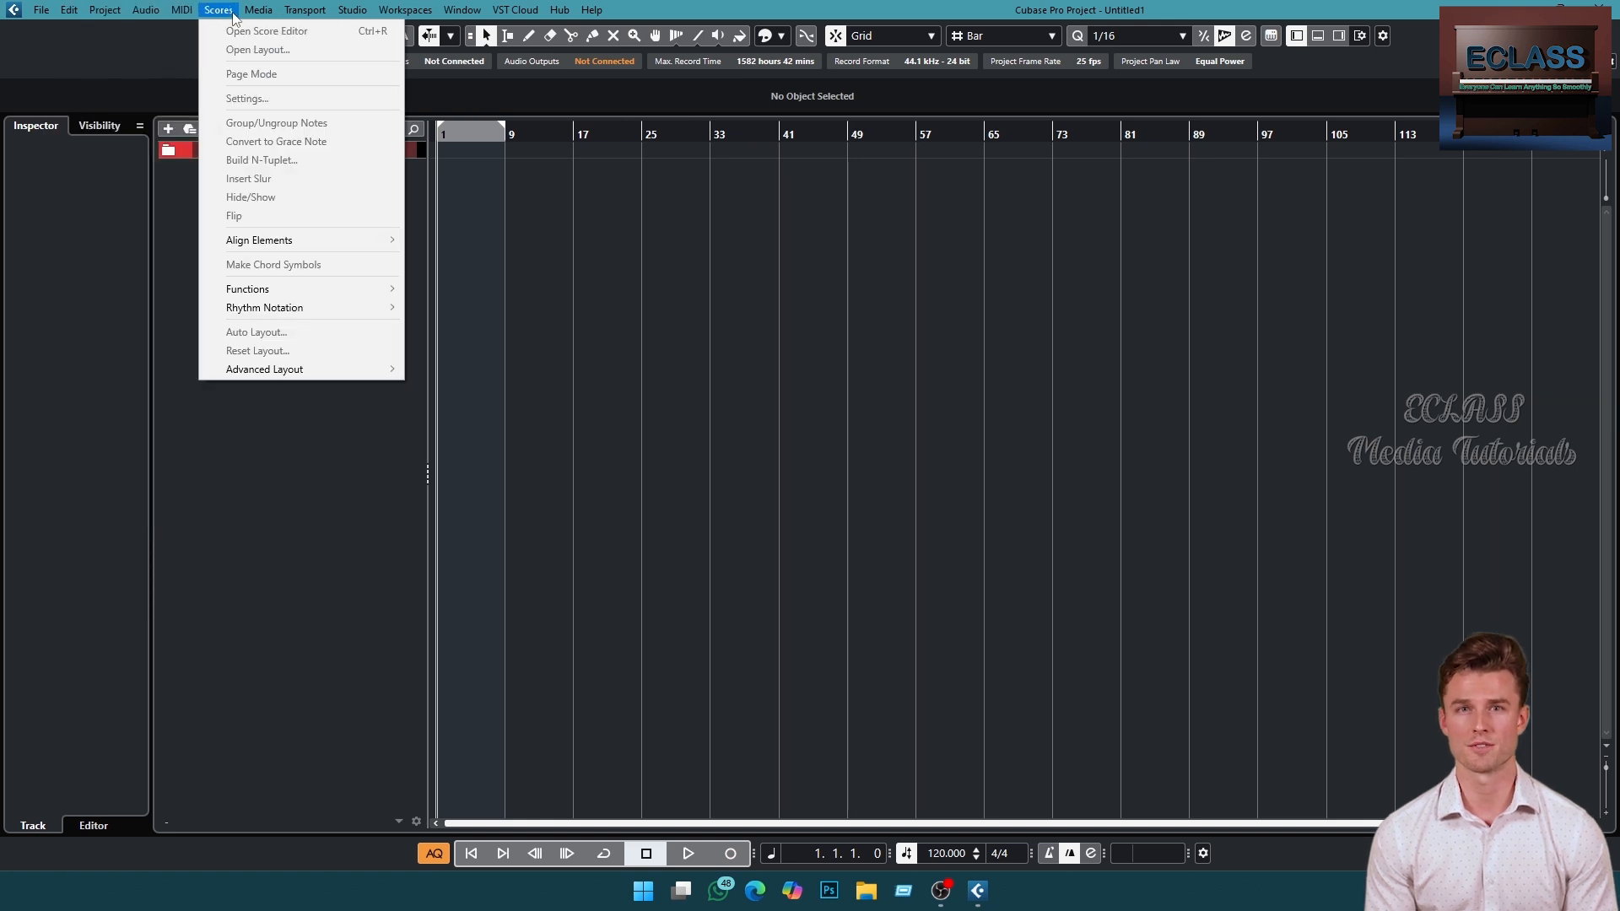
mouse_move(305, 11)
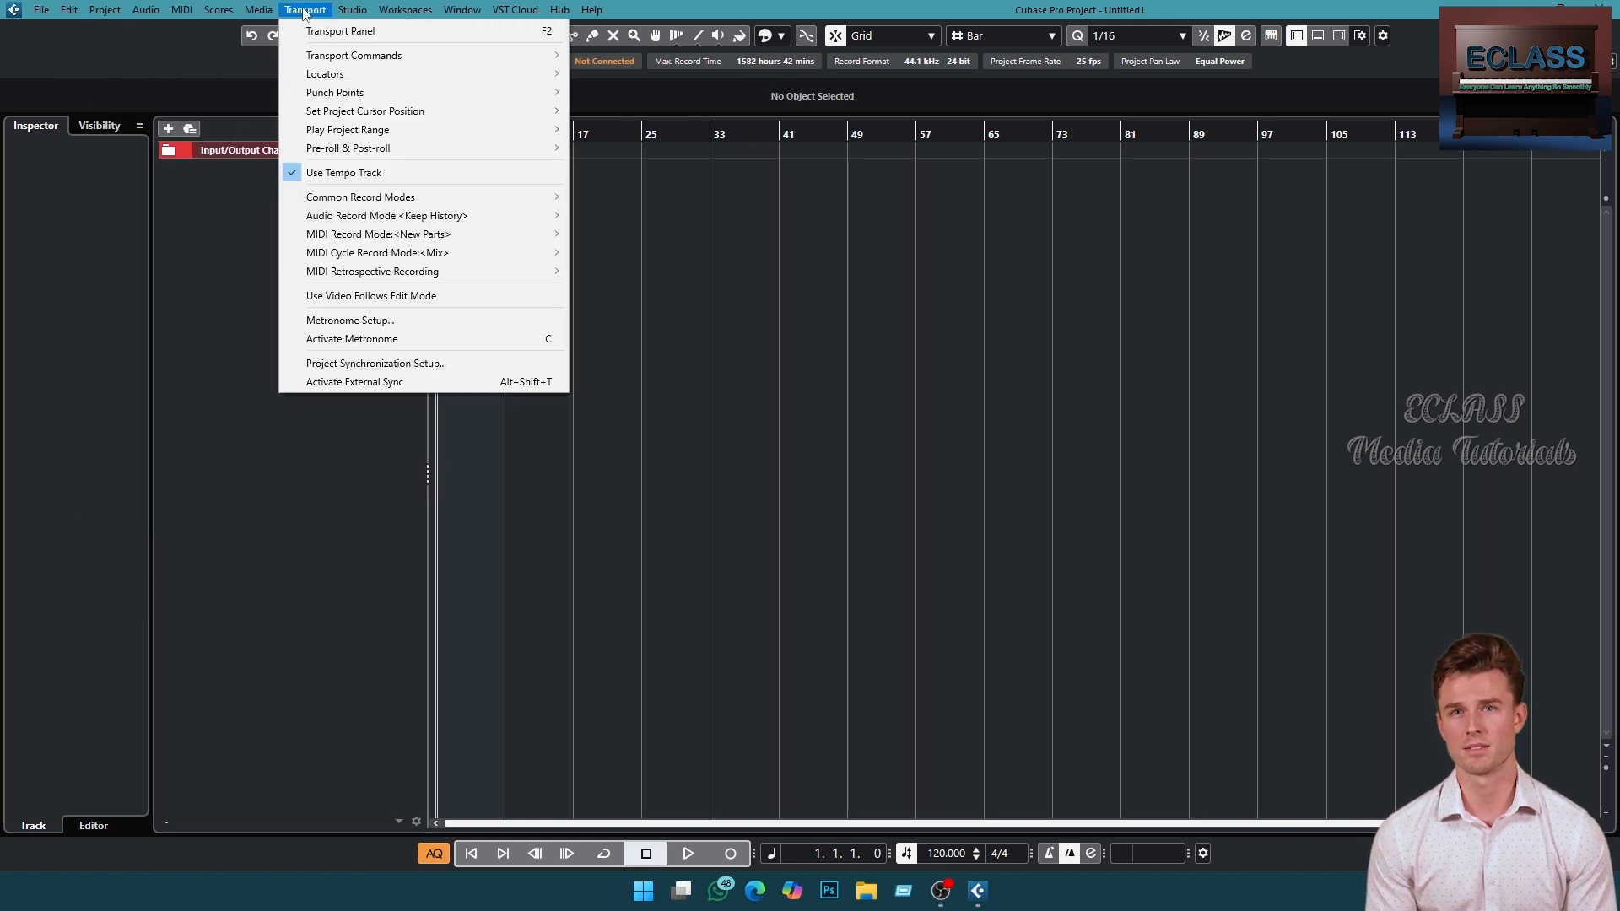
mouse_move(354, 13)
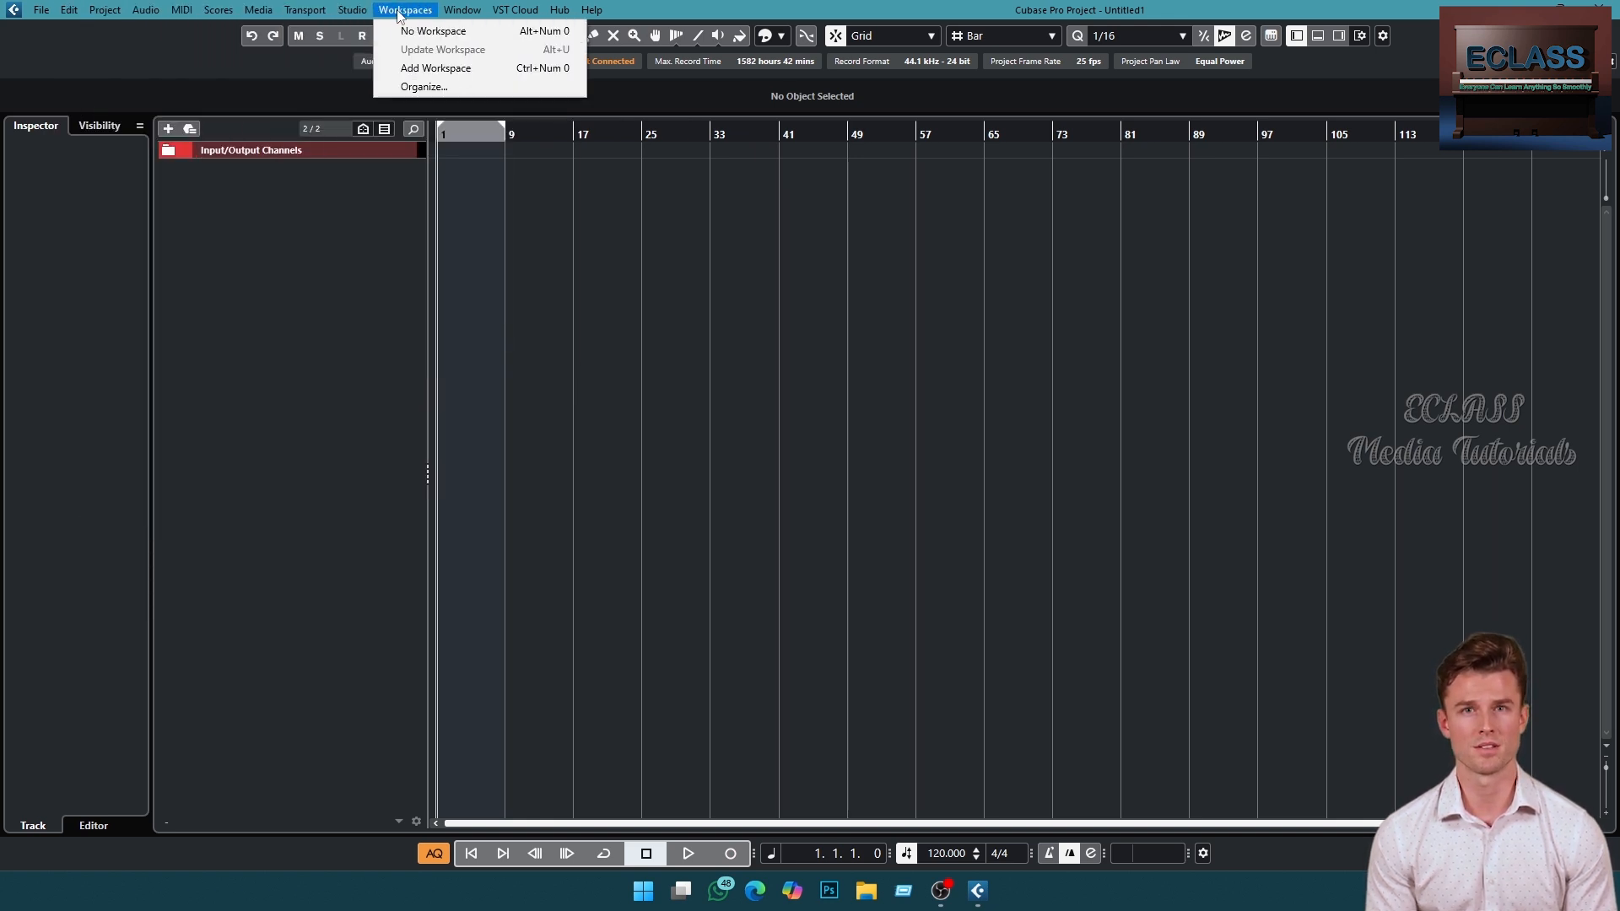
mouse_move(500, 14)
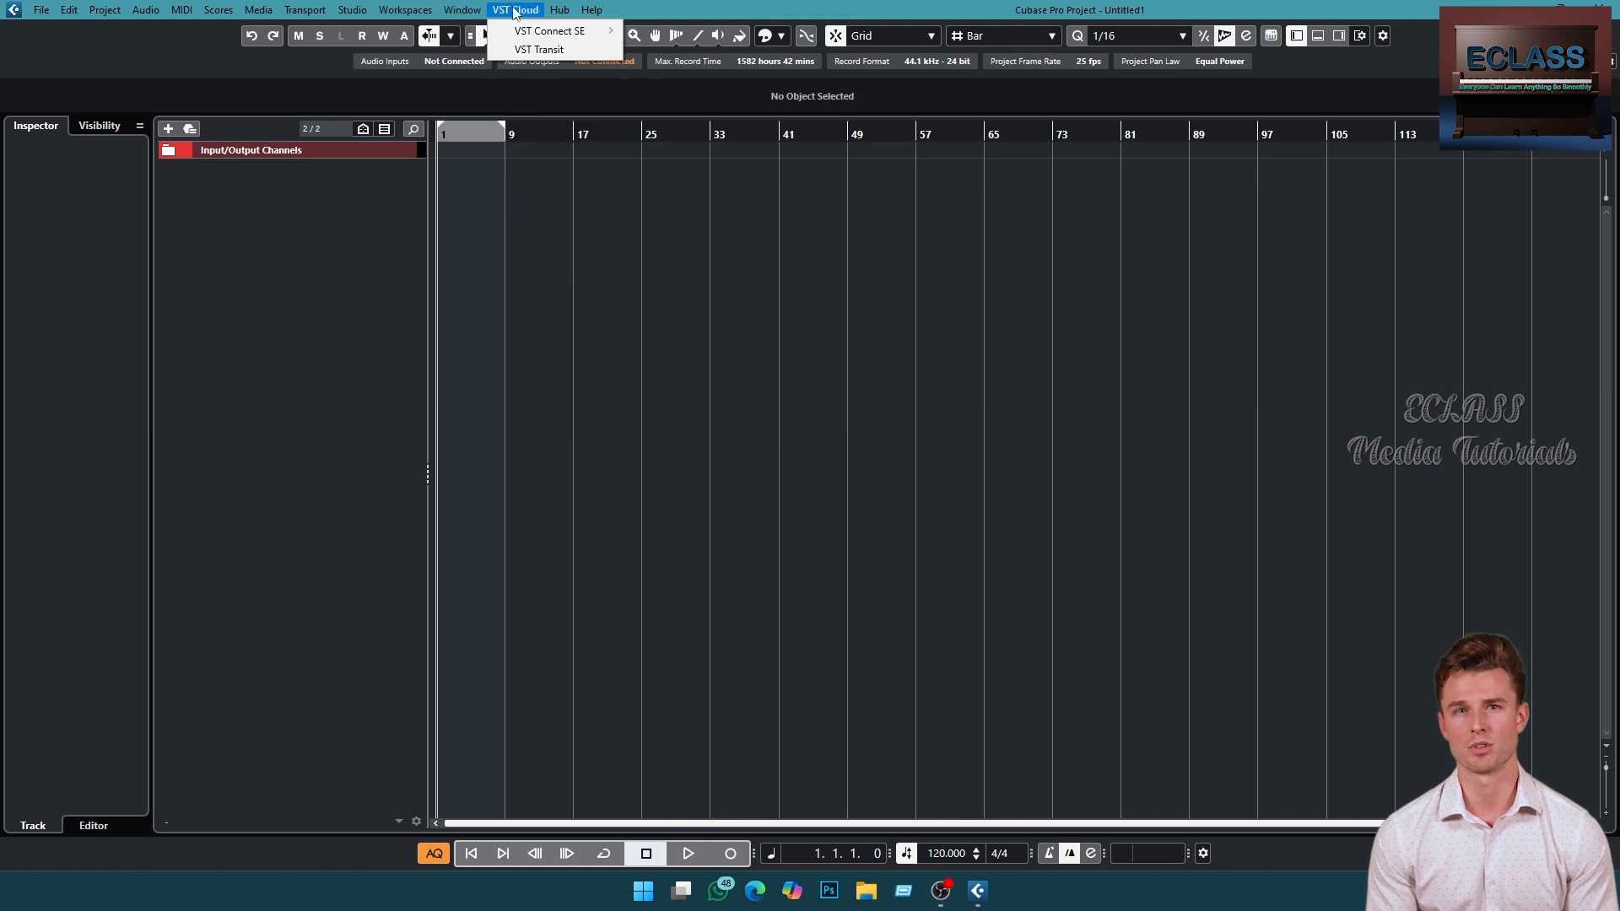
click(588, 15)
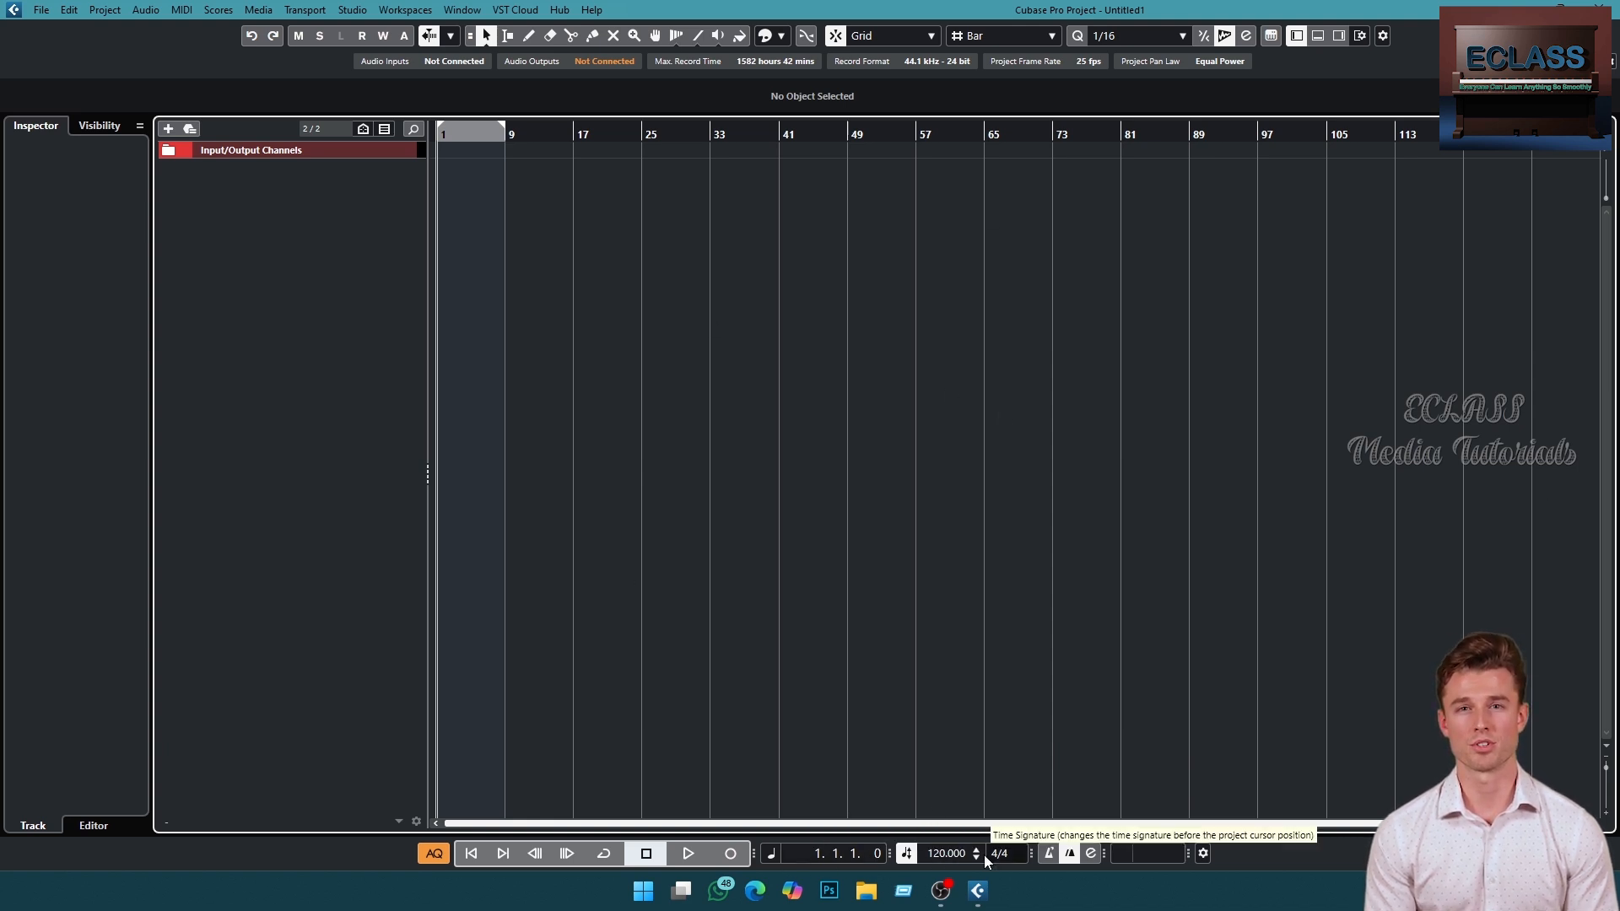
- Set the project tempo to 150 BPM
click(940, 856)
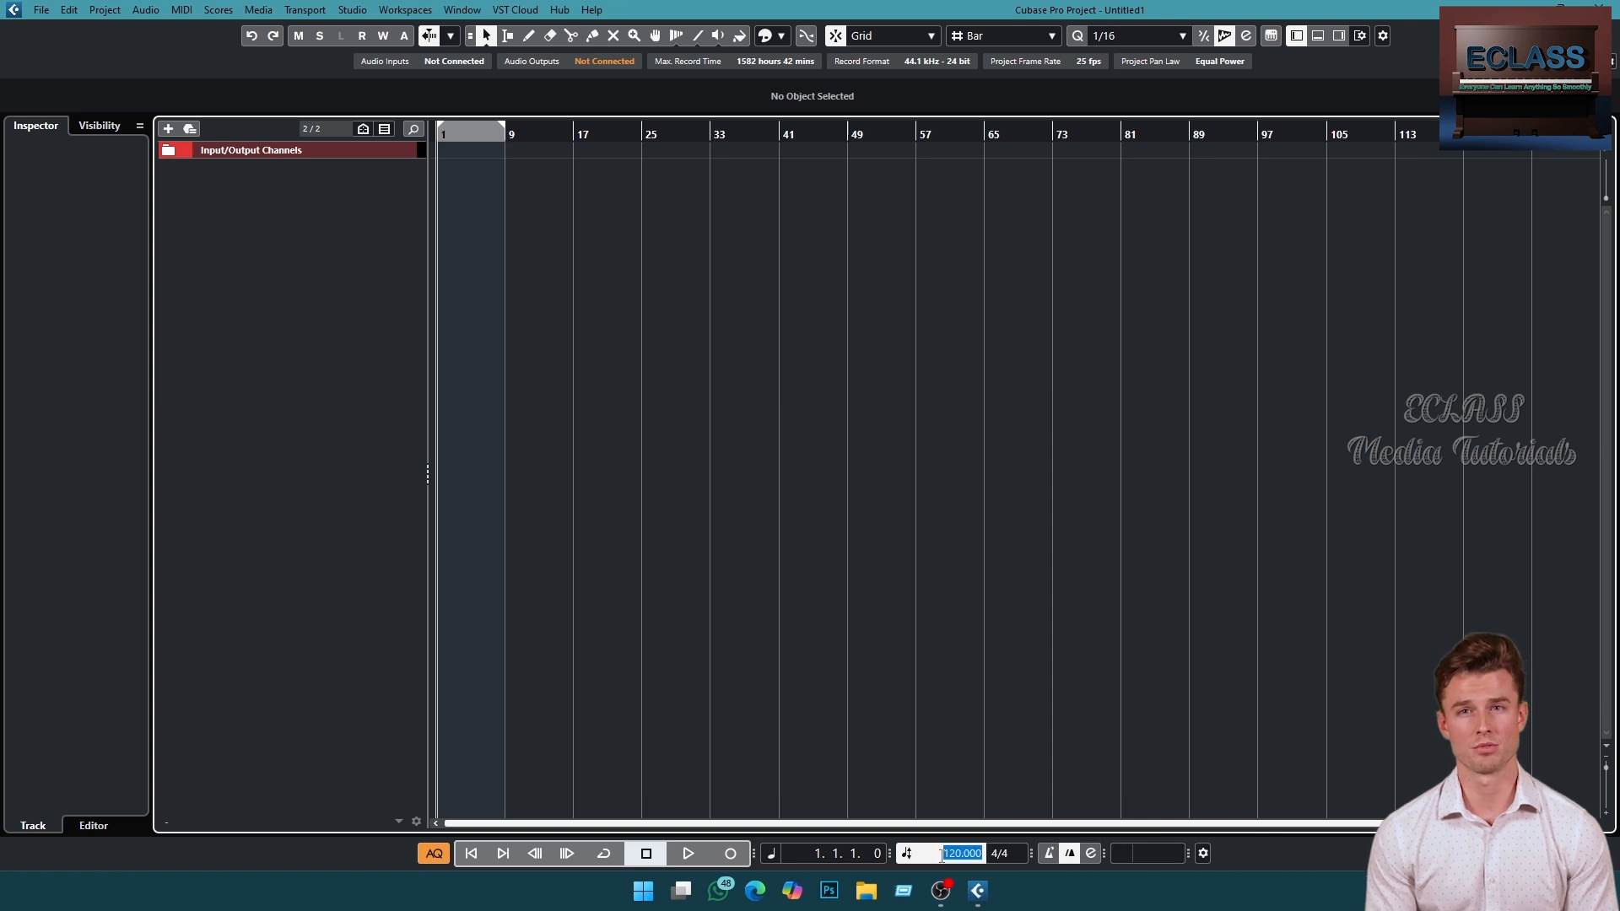
text(150)
key(Return)
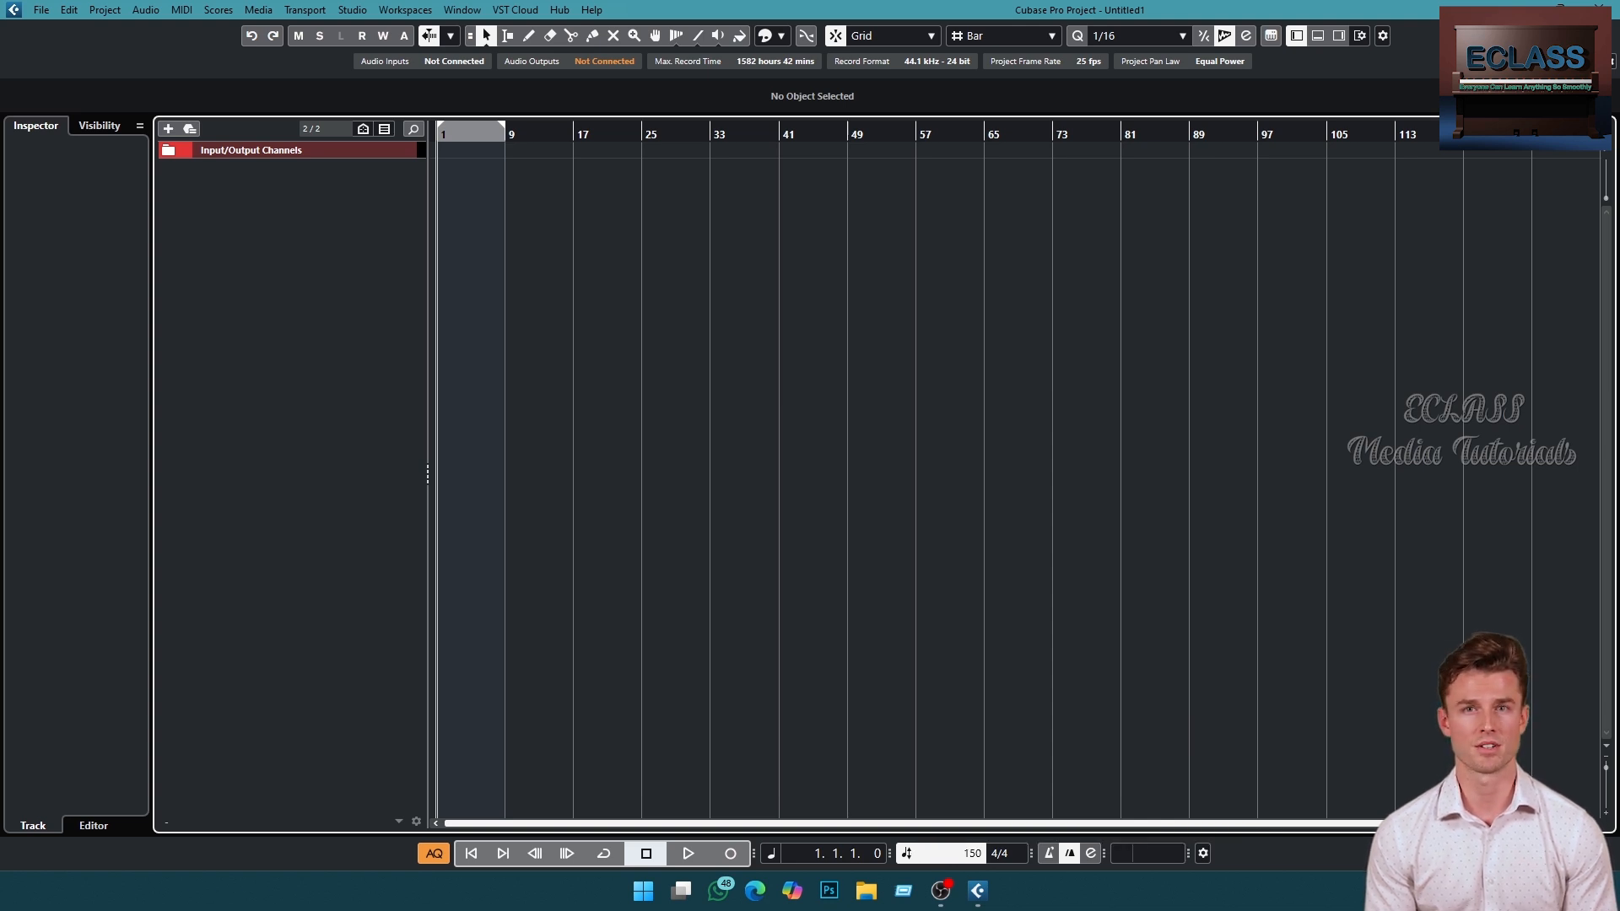
key(Return)
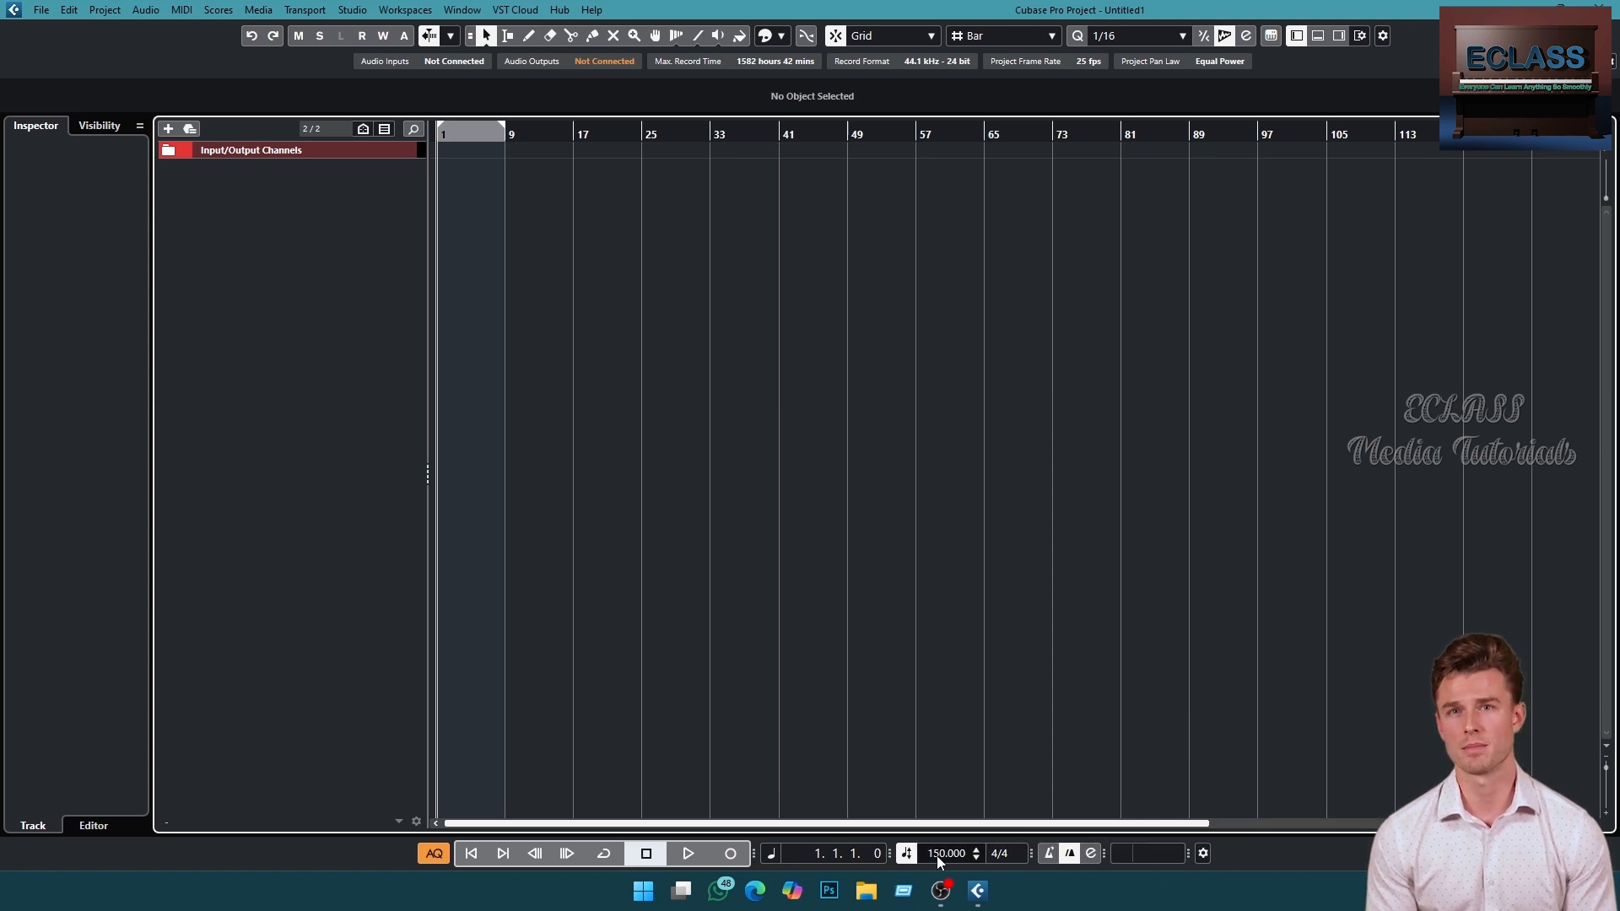
- Nudge the tempo up to 151 BPM and open the time signature field
mouse_move(938, 856)
mouse_down()
mouse_move(943, 748)
mouse_move(931, 888)
mouse_move(919, 788)
mouse_move(943, 864)
mouse_up()
click(1012, 854)
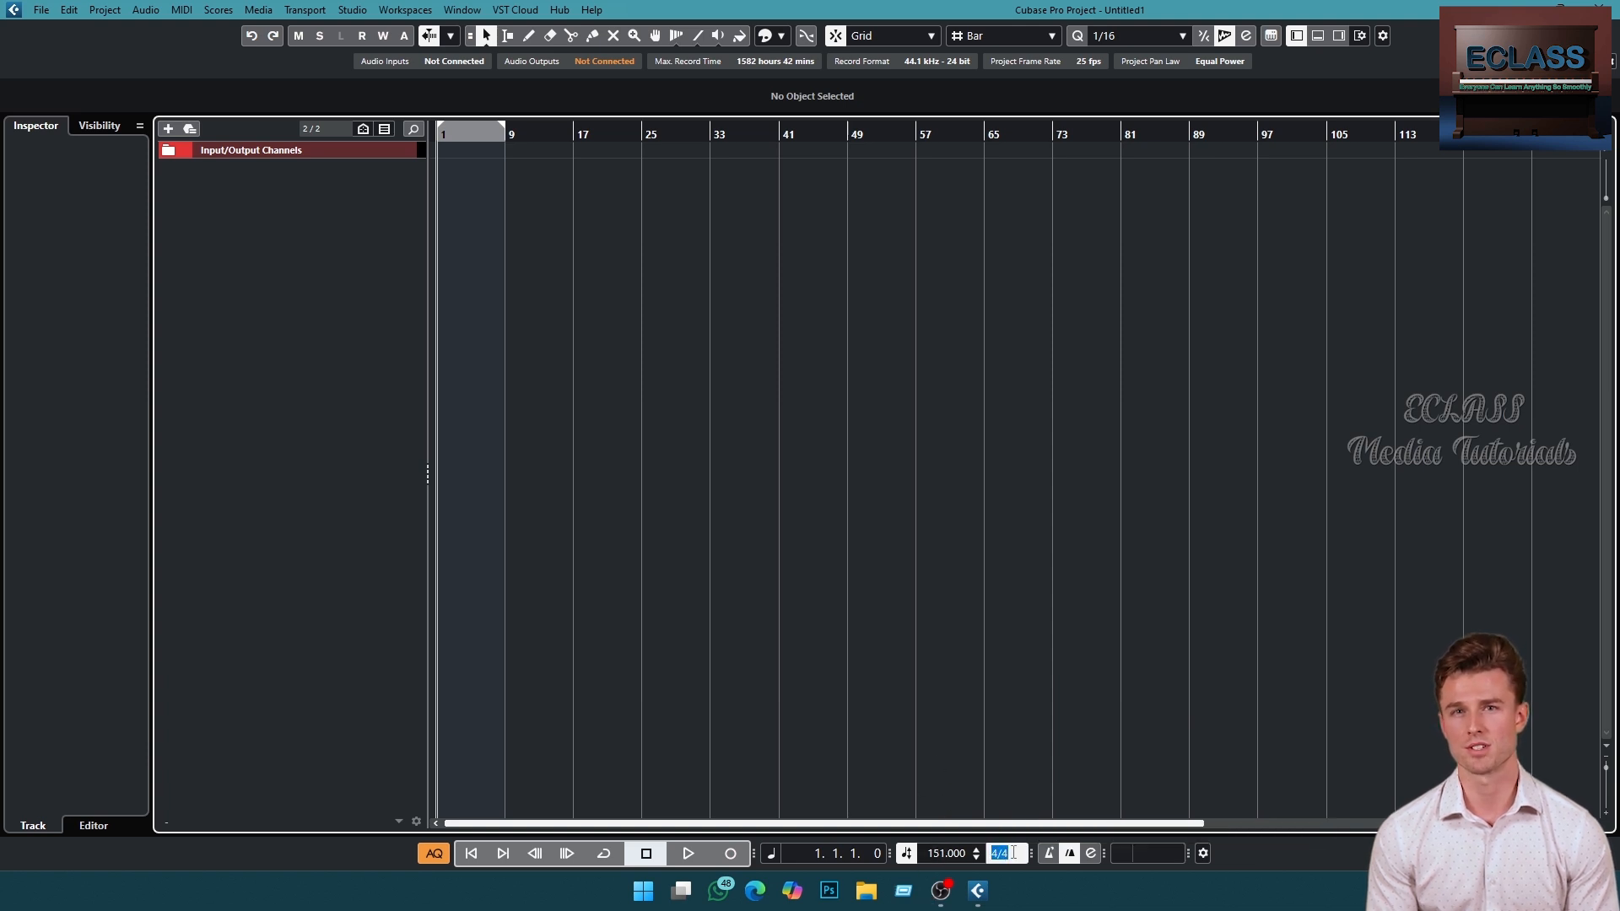
click(1015, 853)
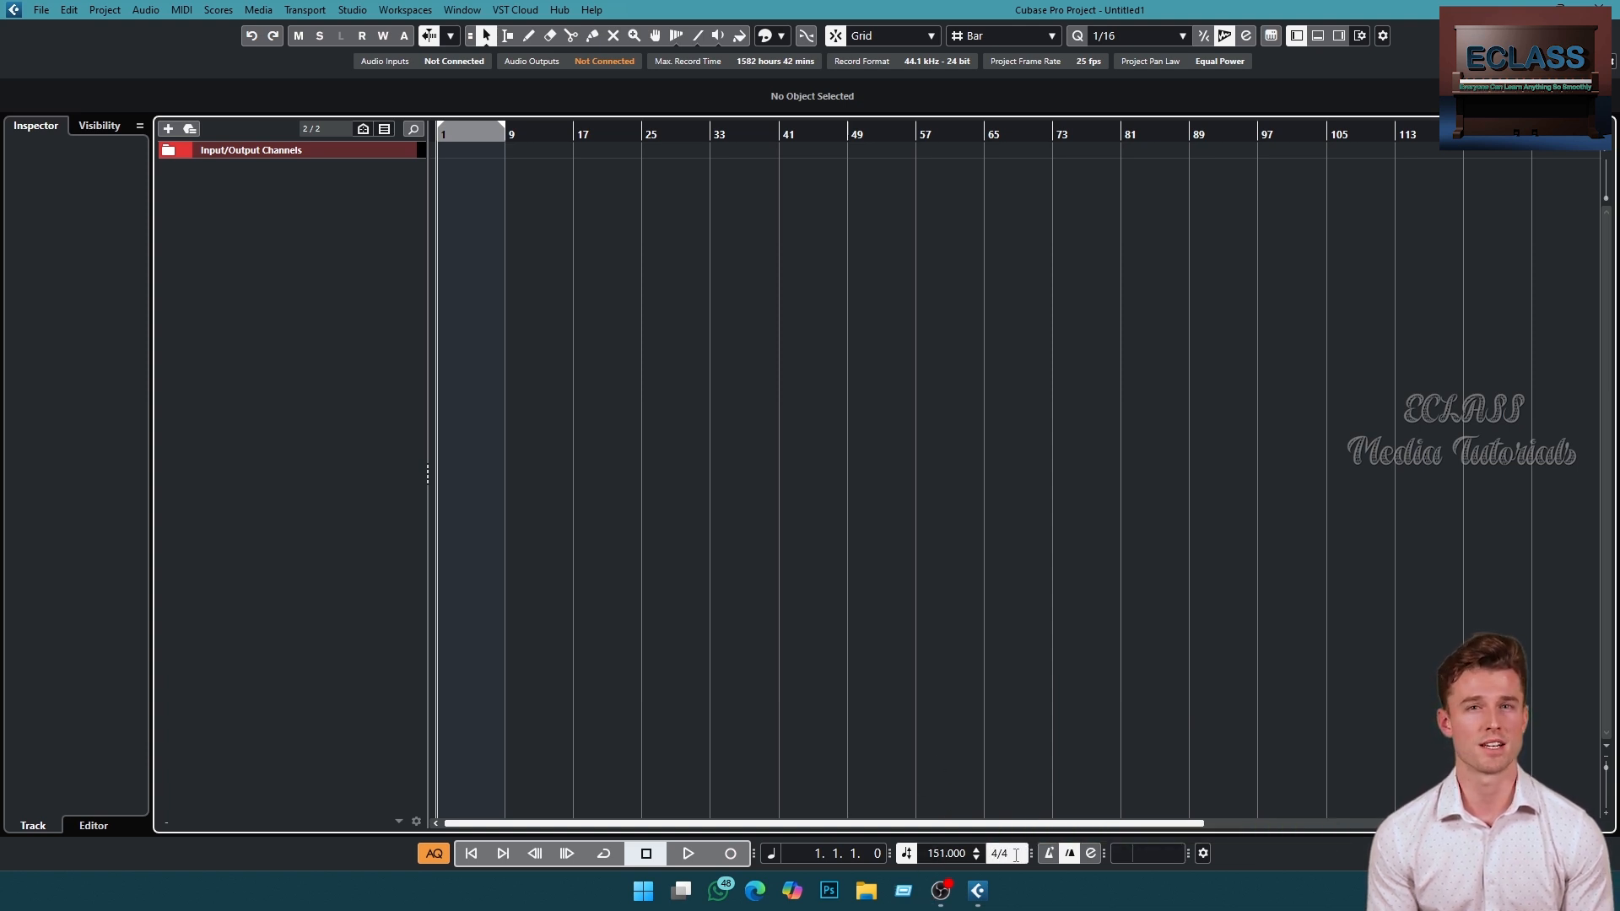
- Set the project tempo to 120 BPM
click(937, 853)
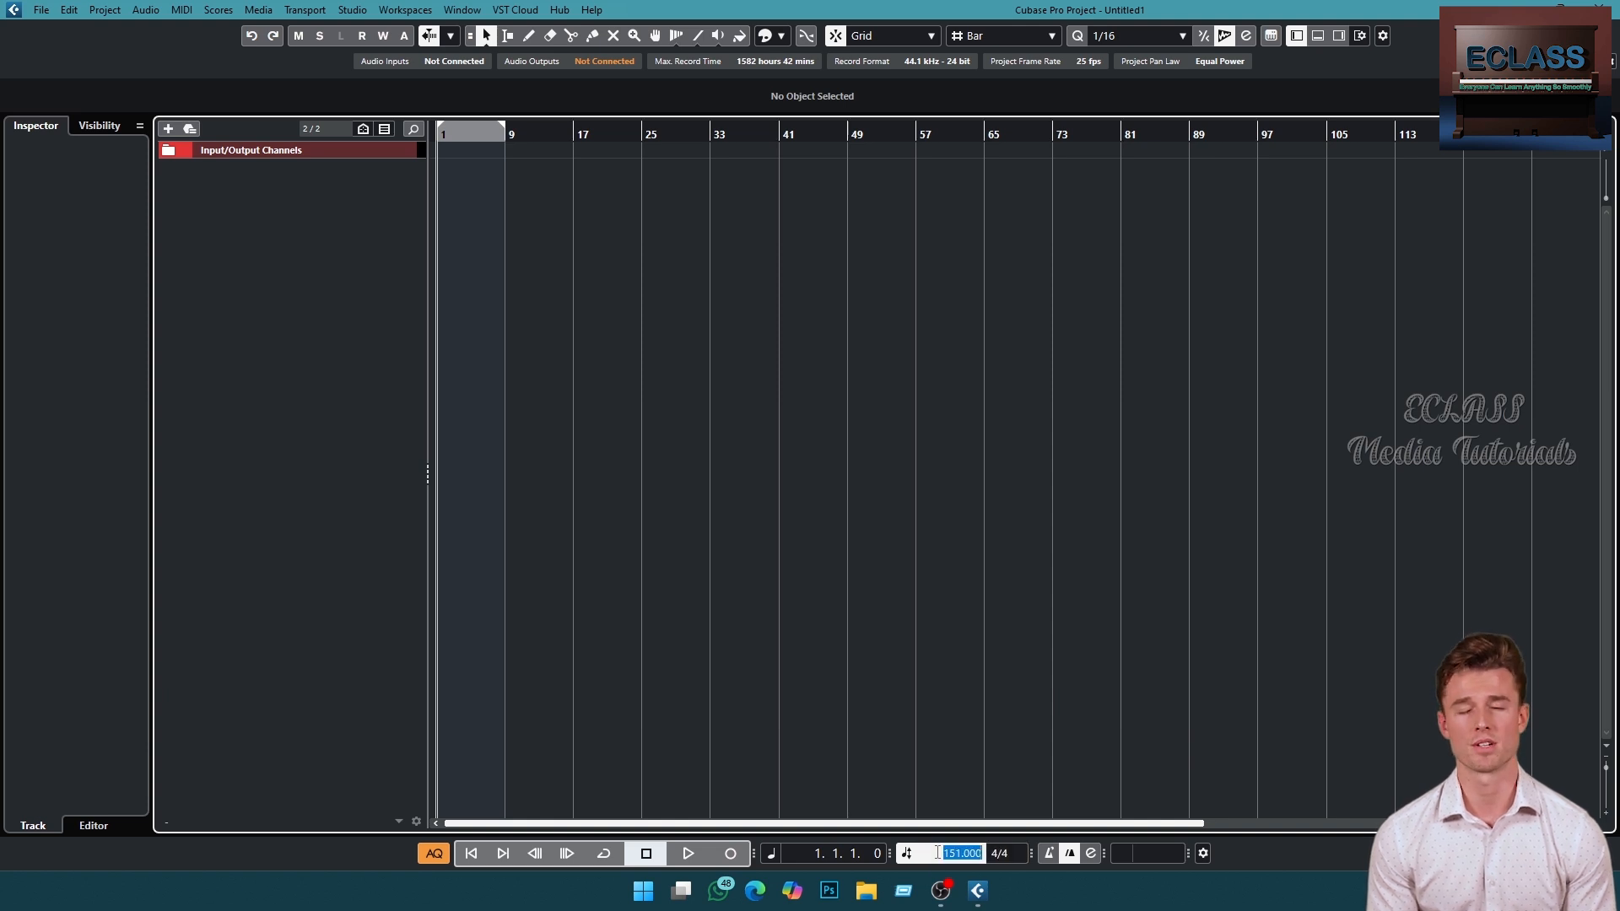
text(120)
key(Return)
- Change the project time signature to 3/4
click(997, 853)
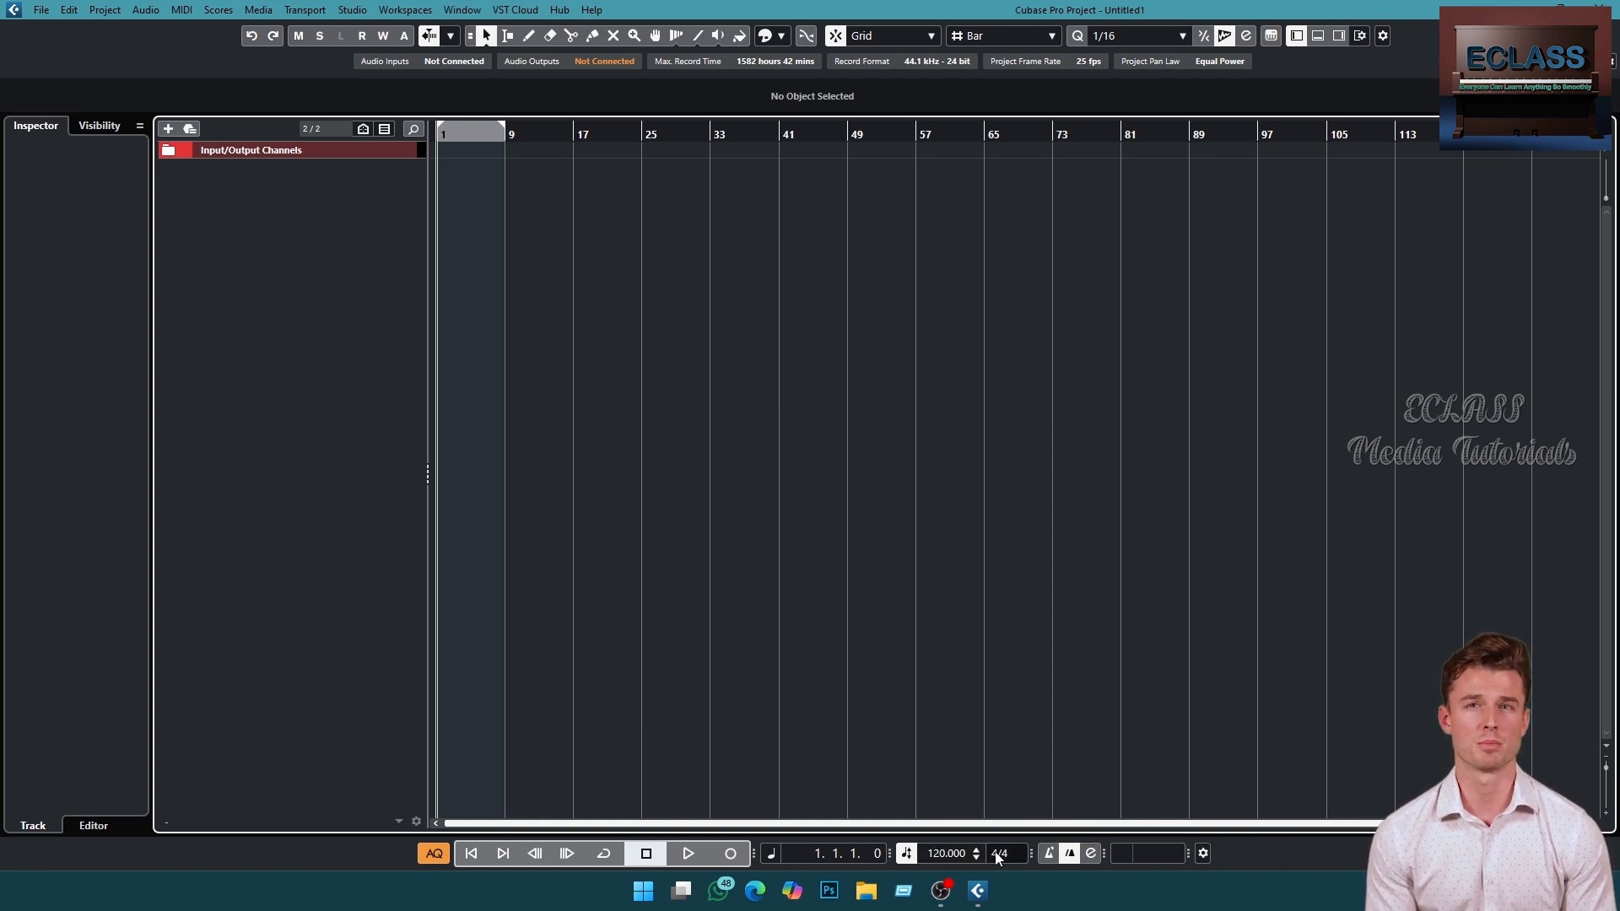
text(3/4)
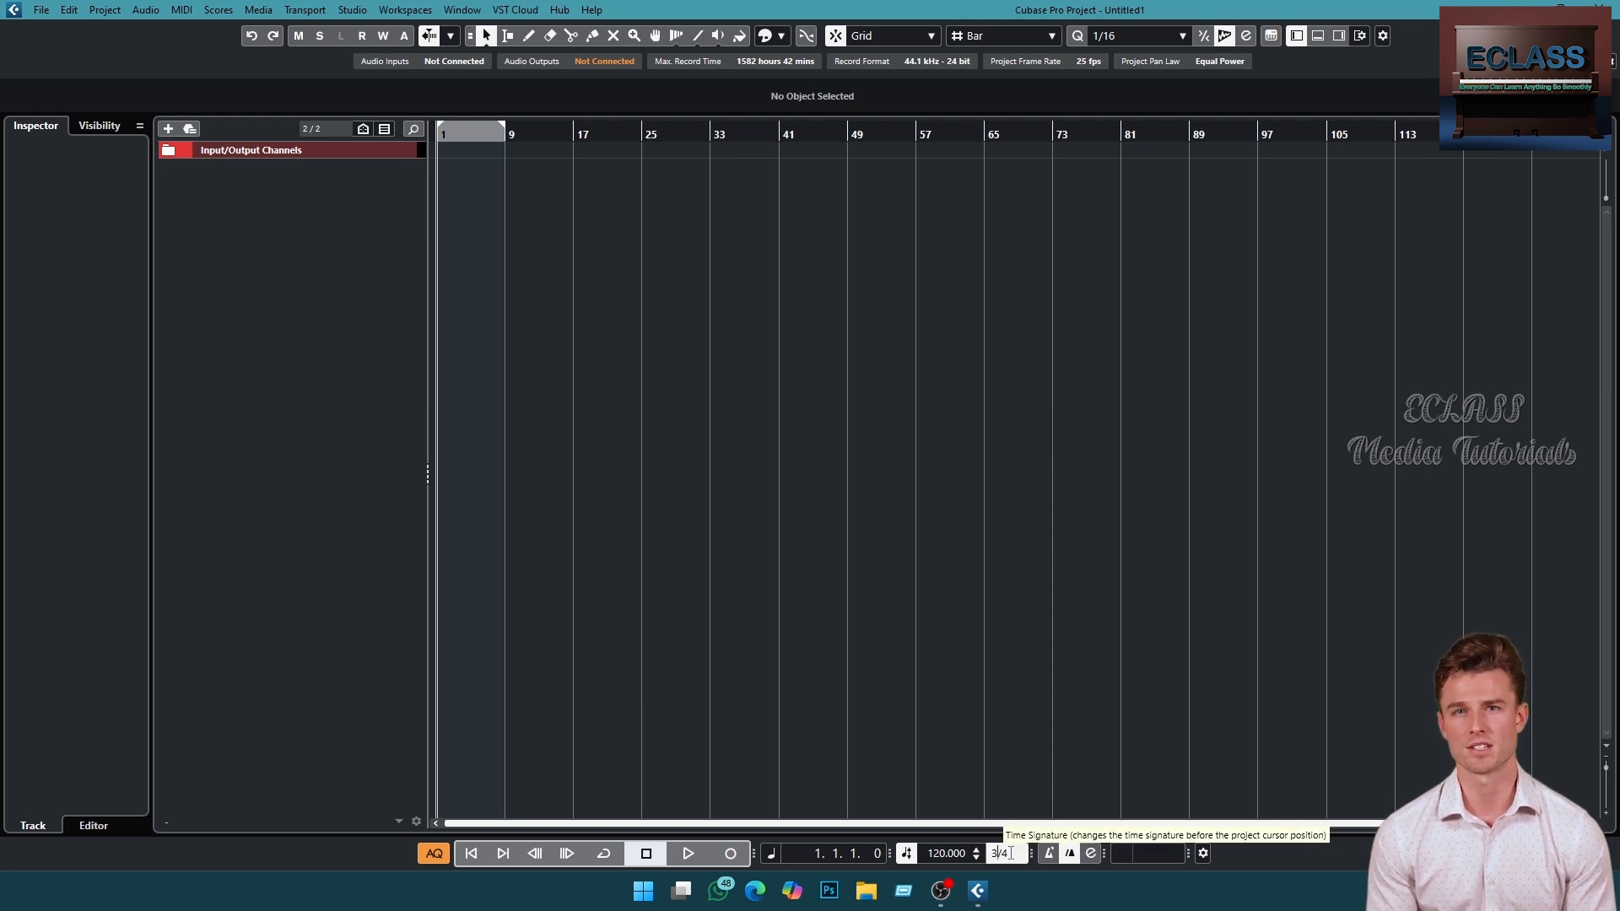
click(1022, 769)
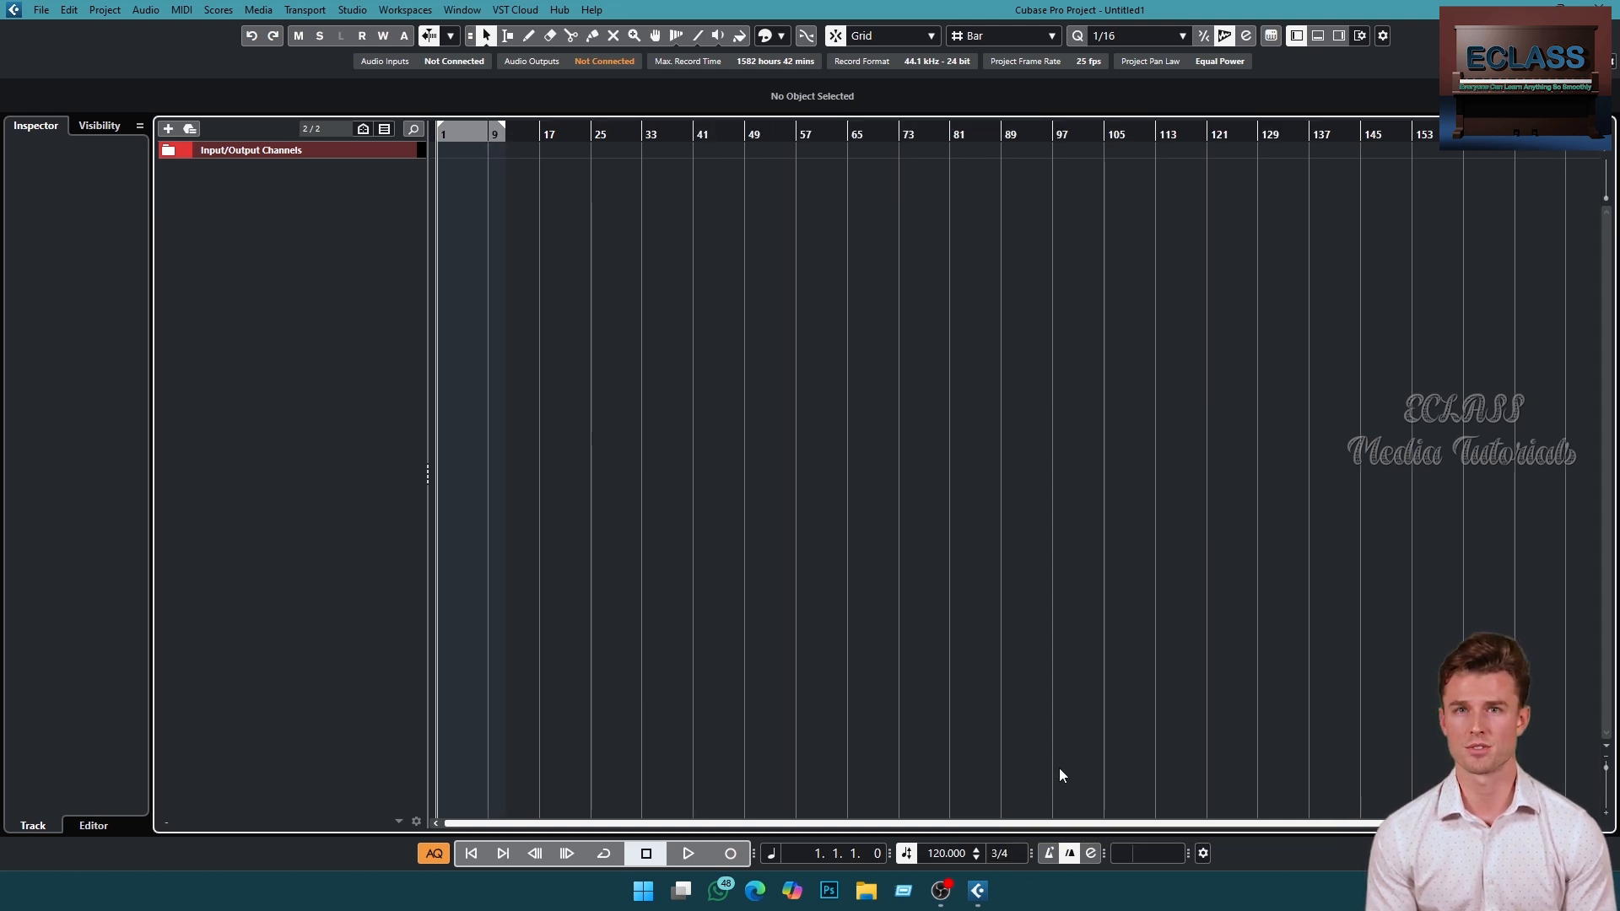
- Activate the metronome click and the count-in, and open the transport settings
click(1051, 856)
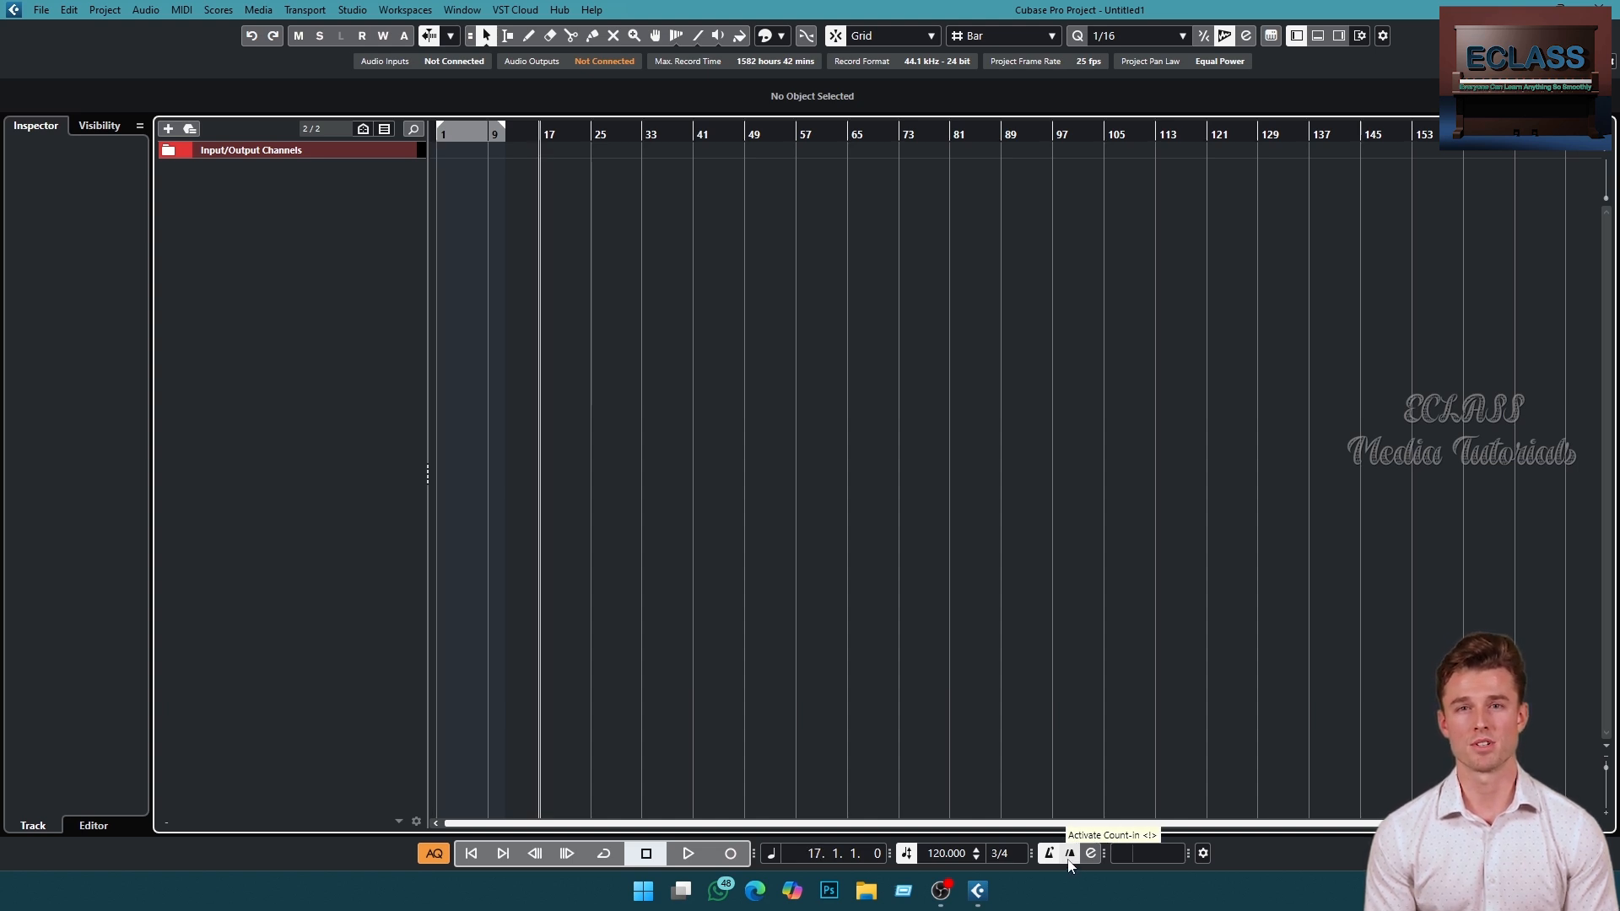
click(1070, 855)
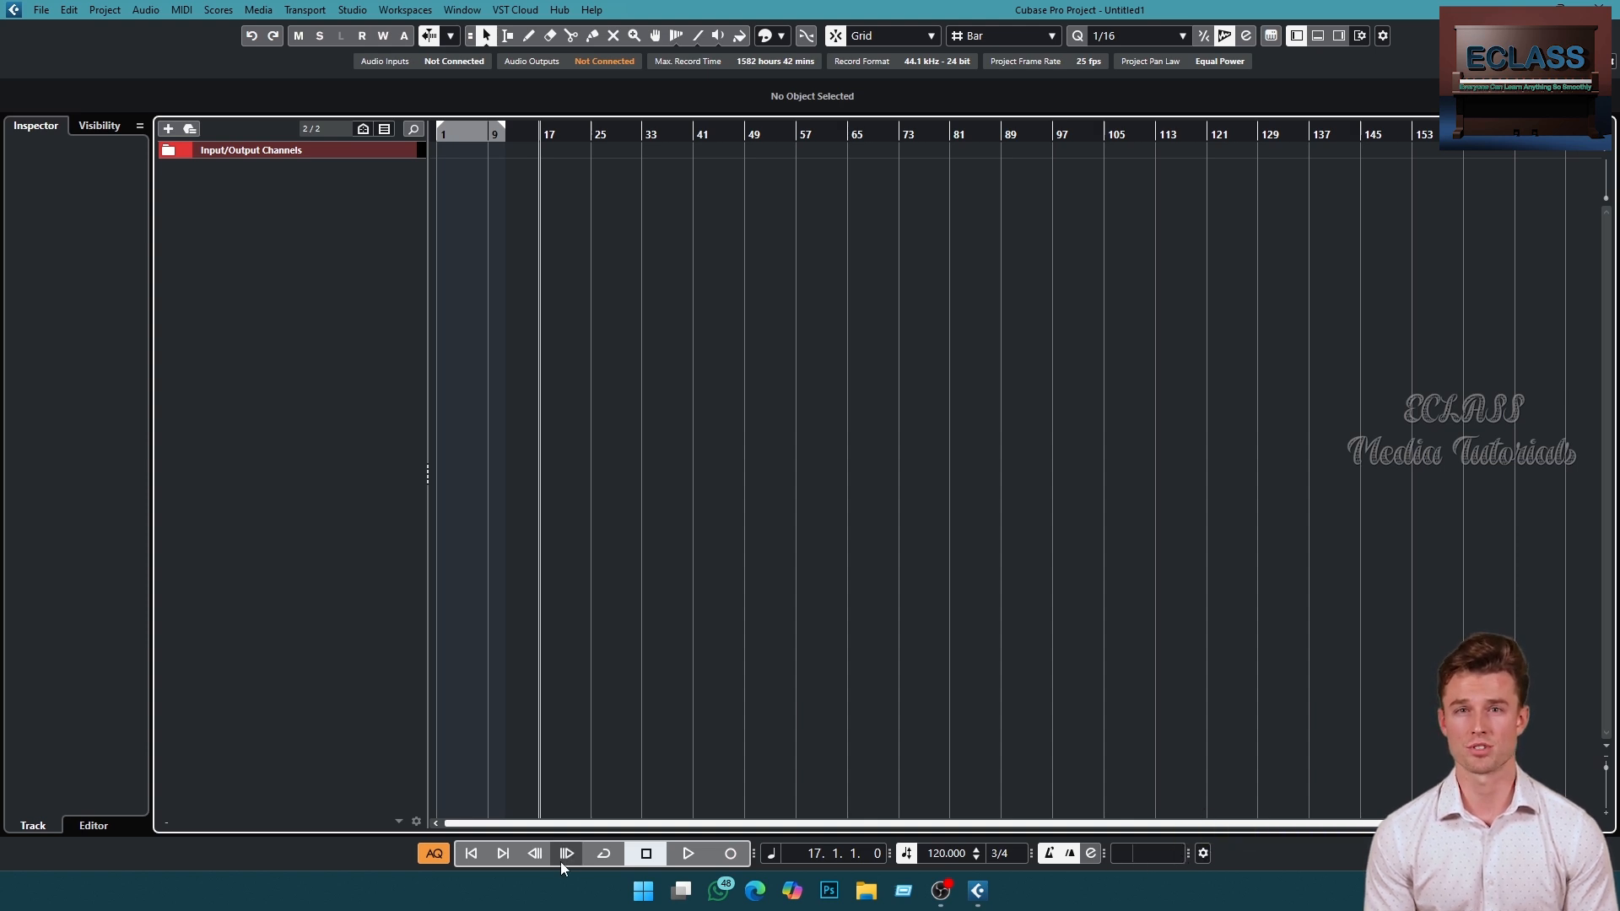
click(1204, 854)
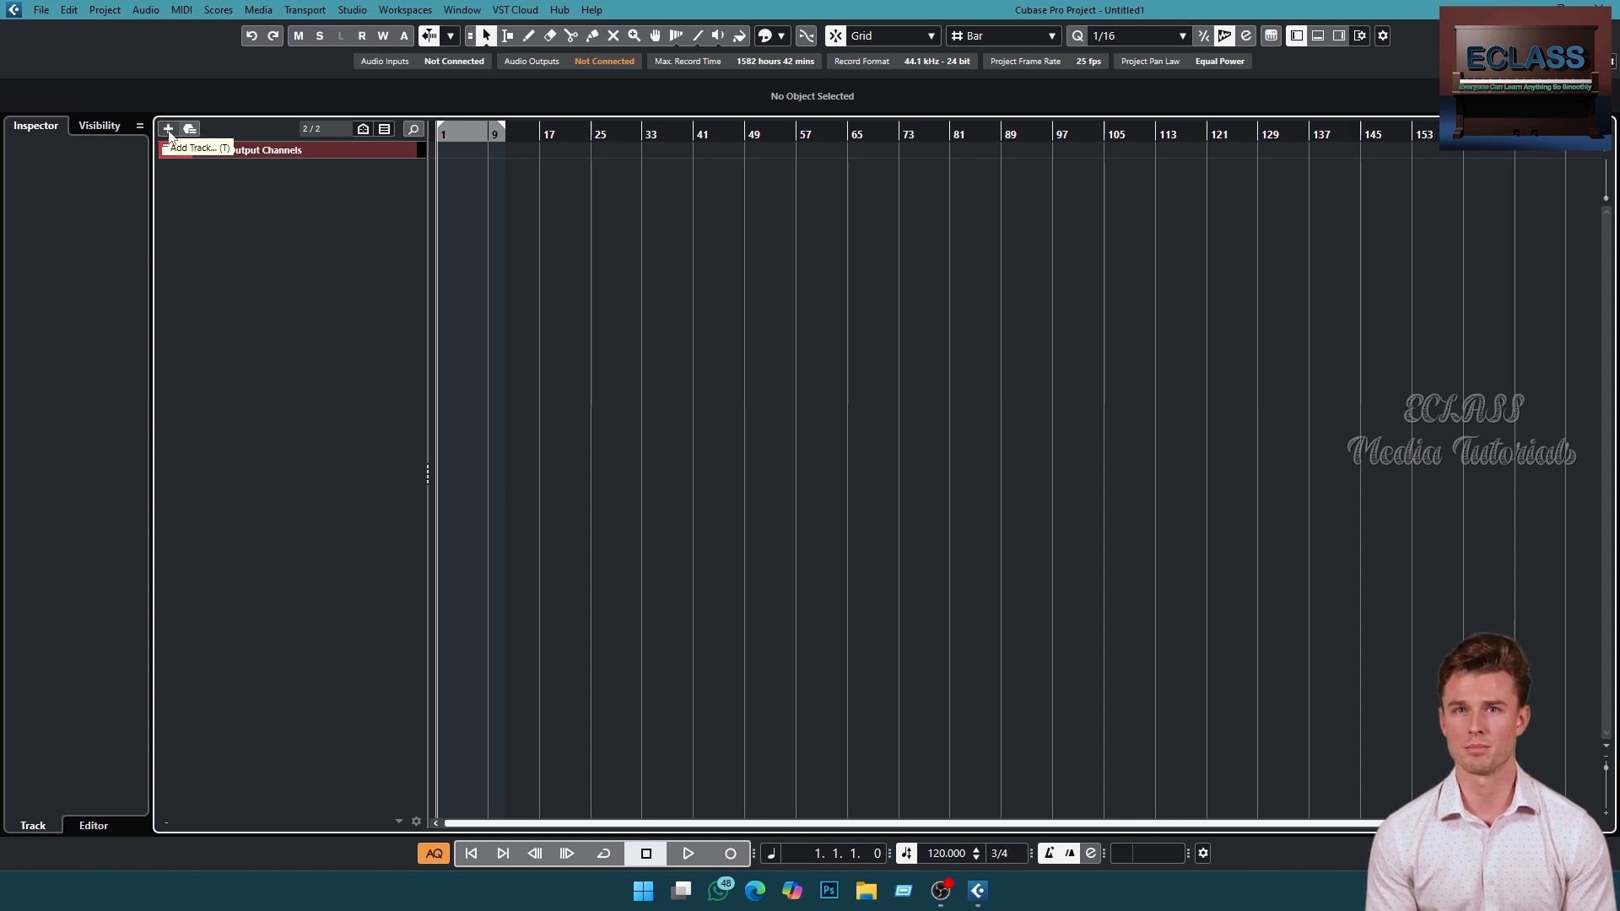
- Open the Add Track dialog and expand its More Tracks section
double_click(214, 190)
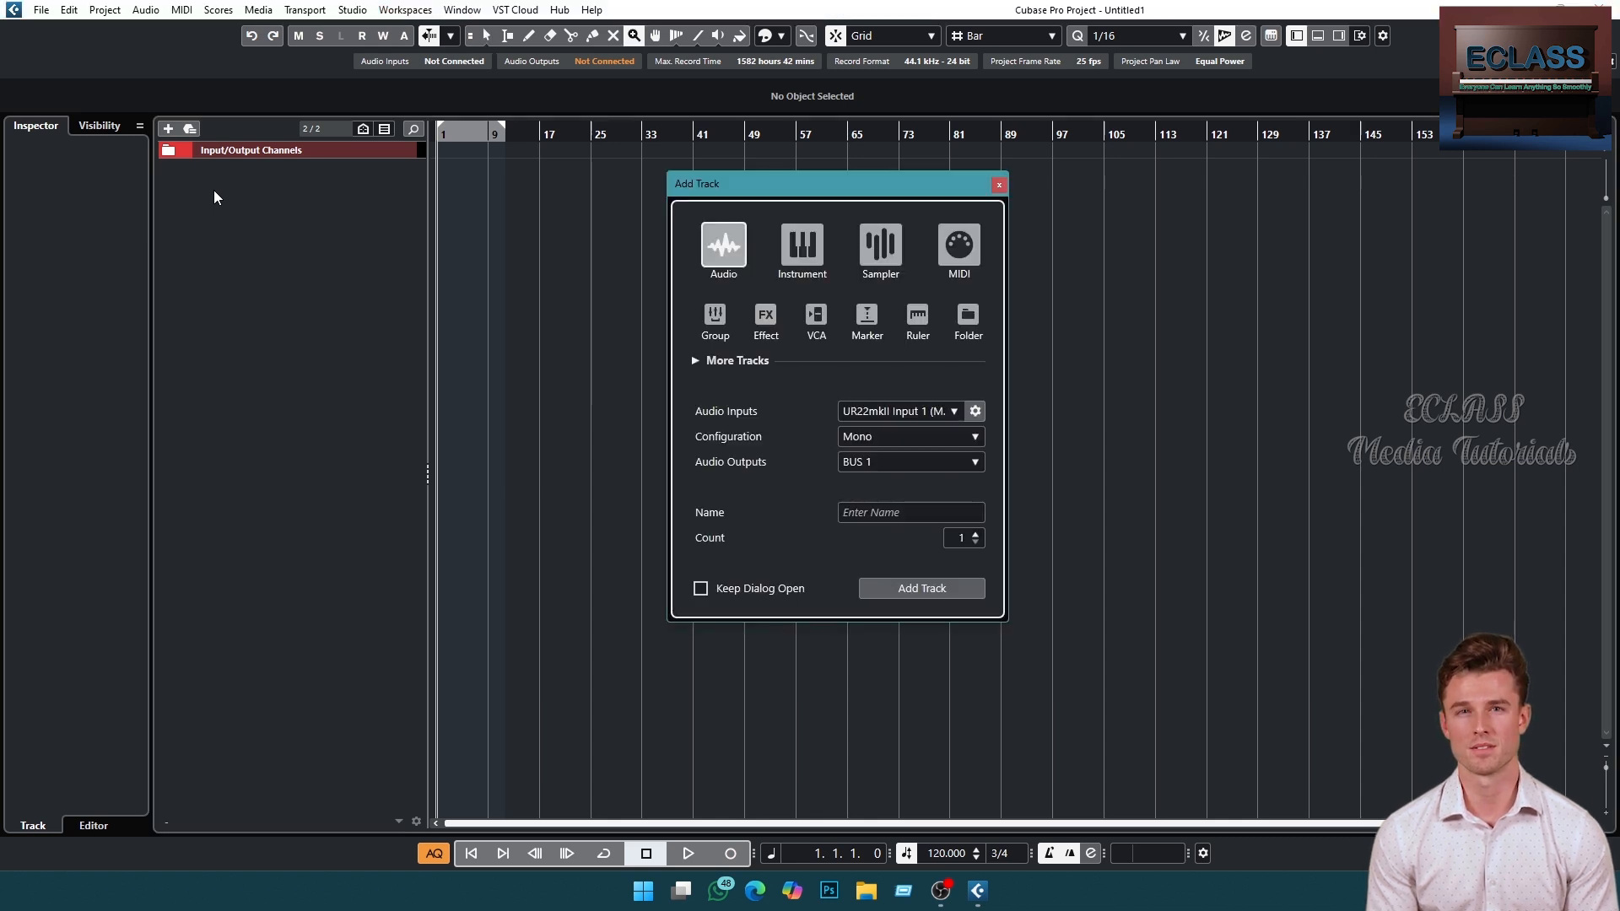
drag(812, 185, 655, 192)
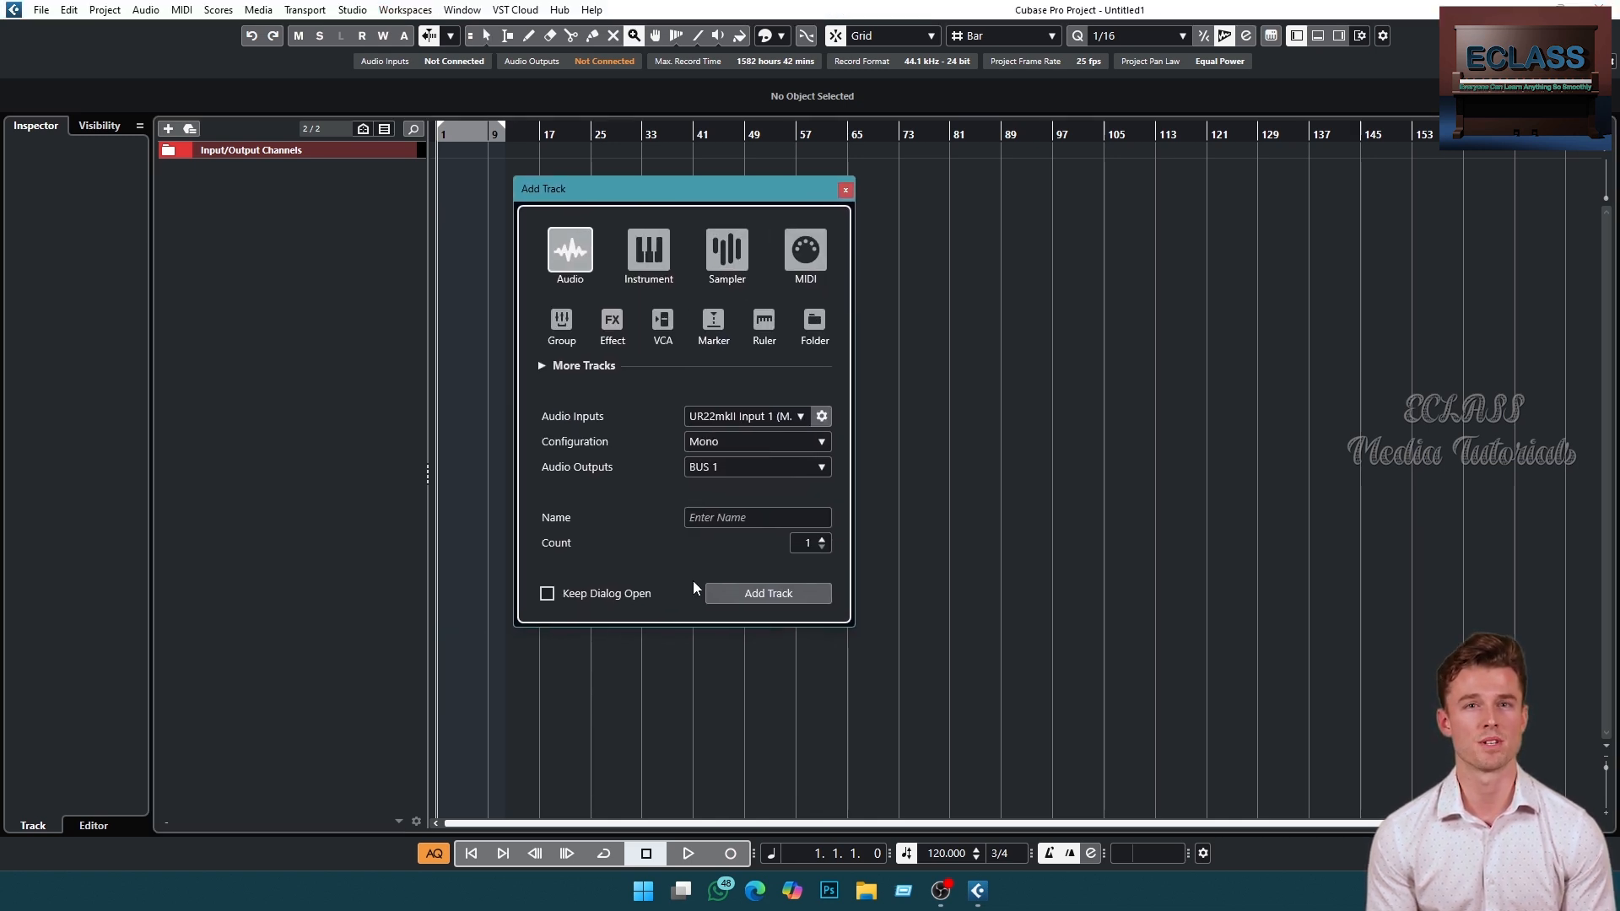
click(845, 191)
click(168, 128)
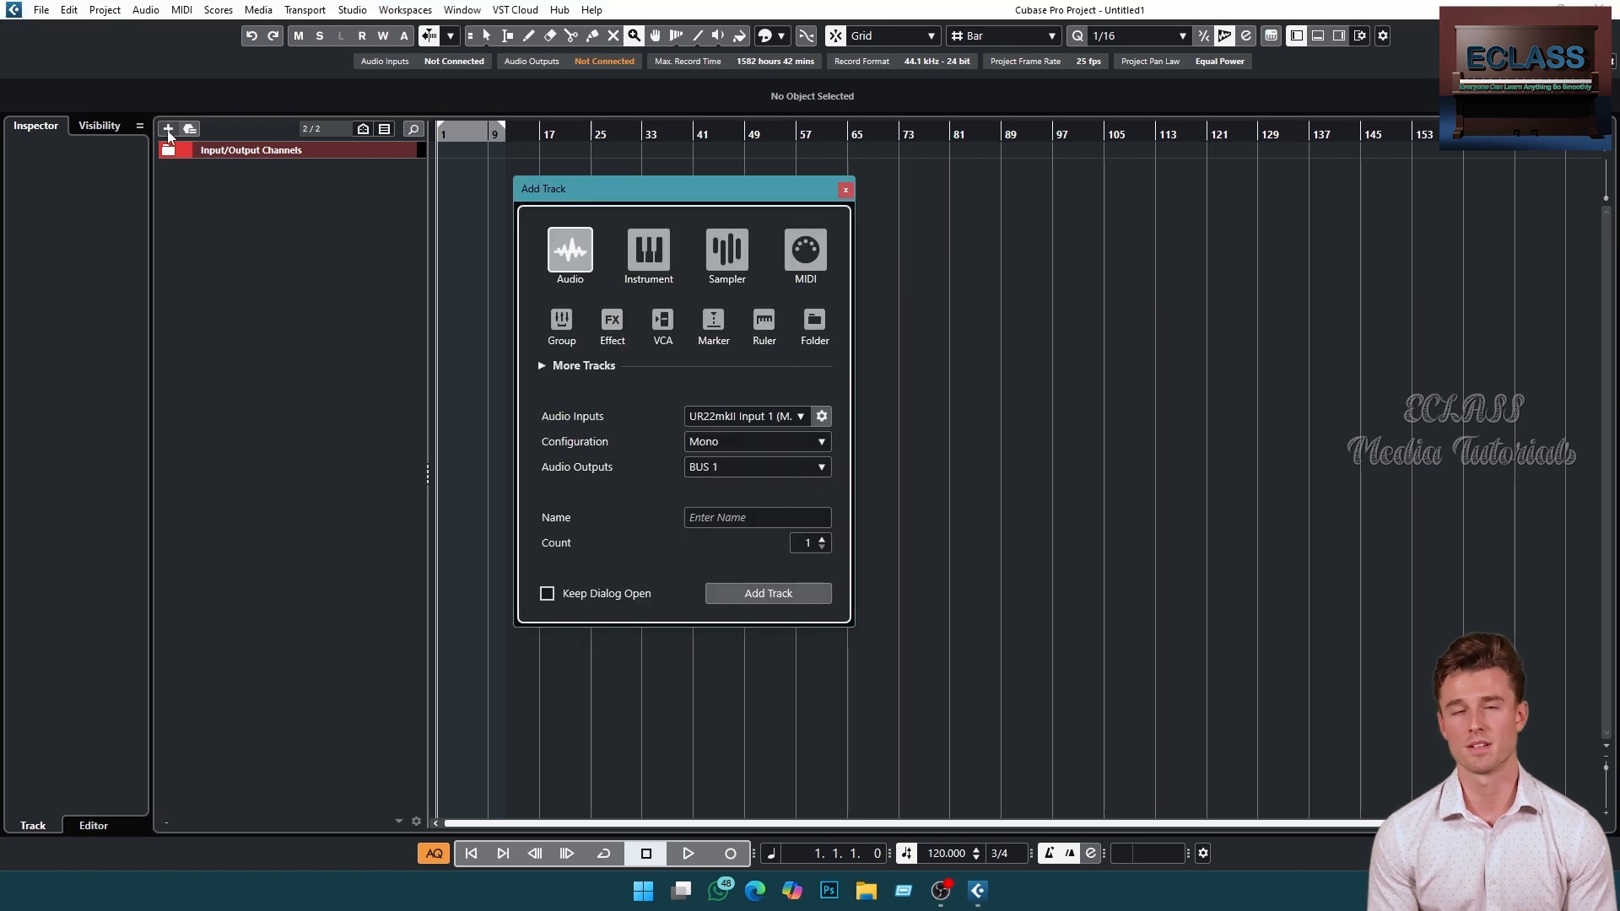
drag(557, 188, 629, 182)
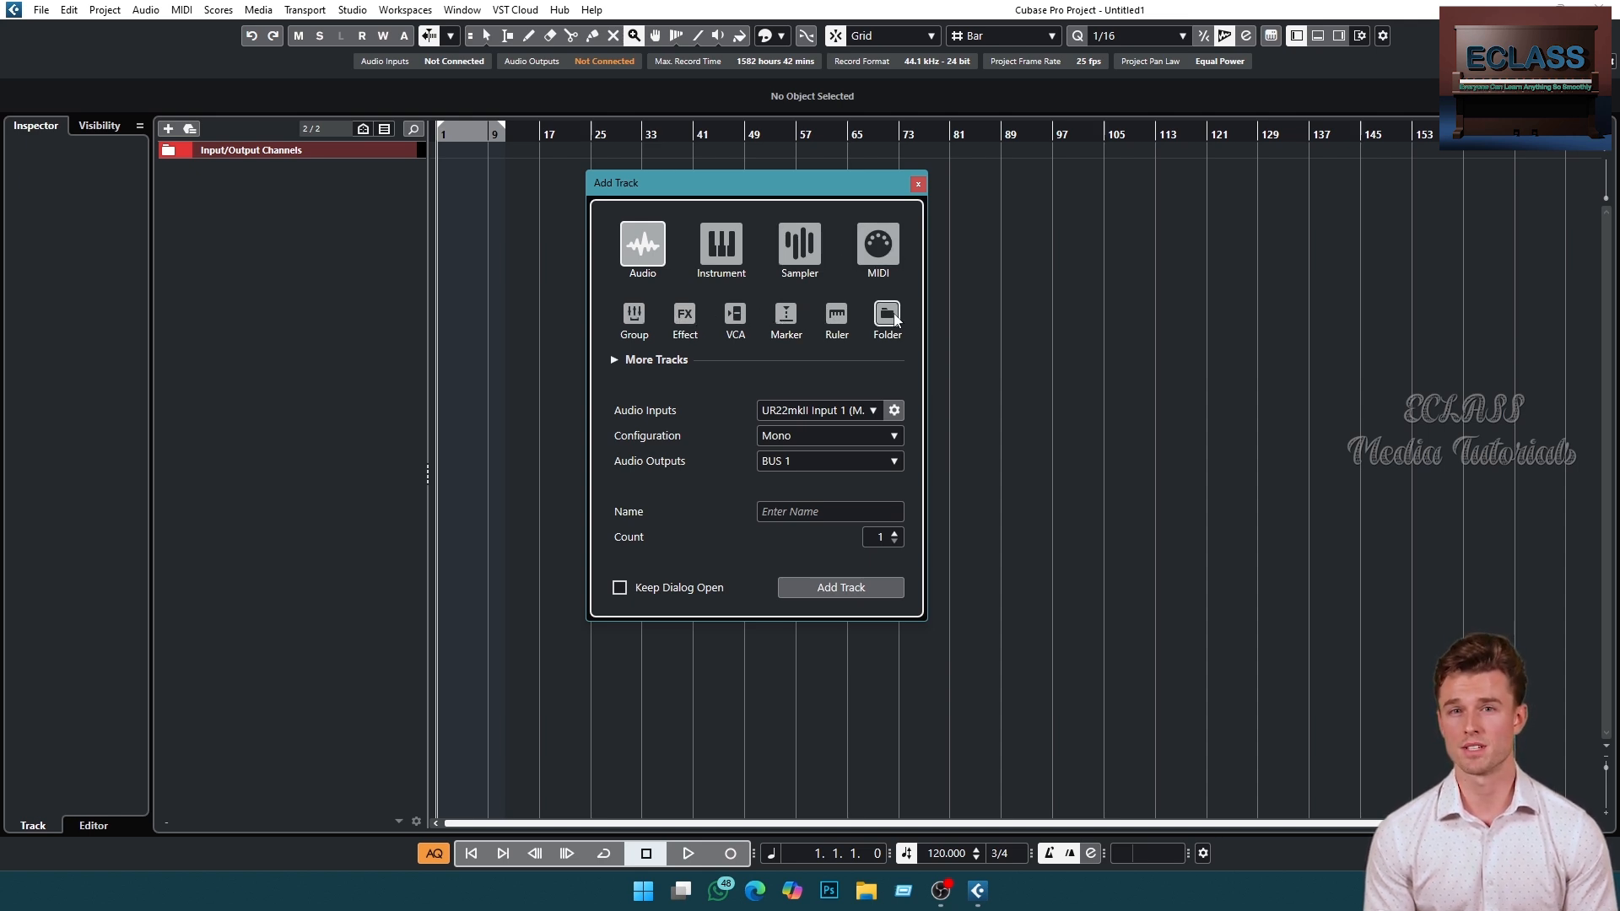
click(615, 360)
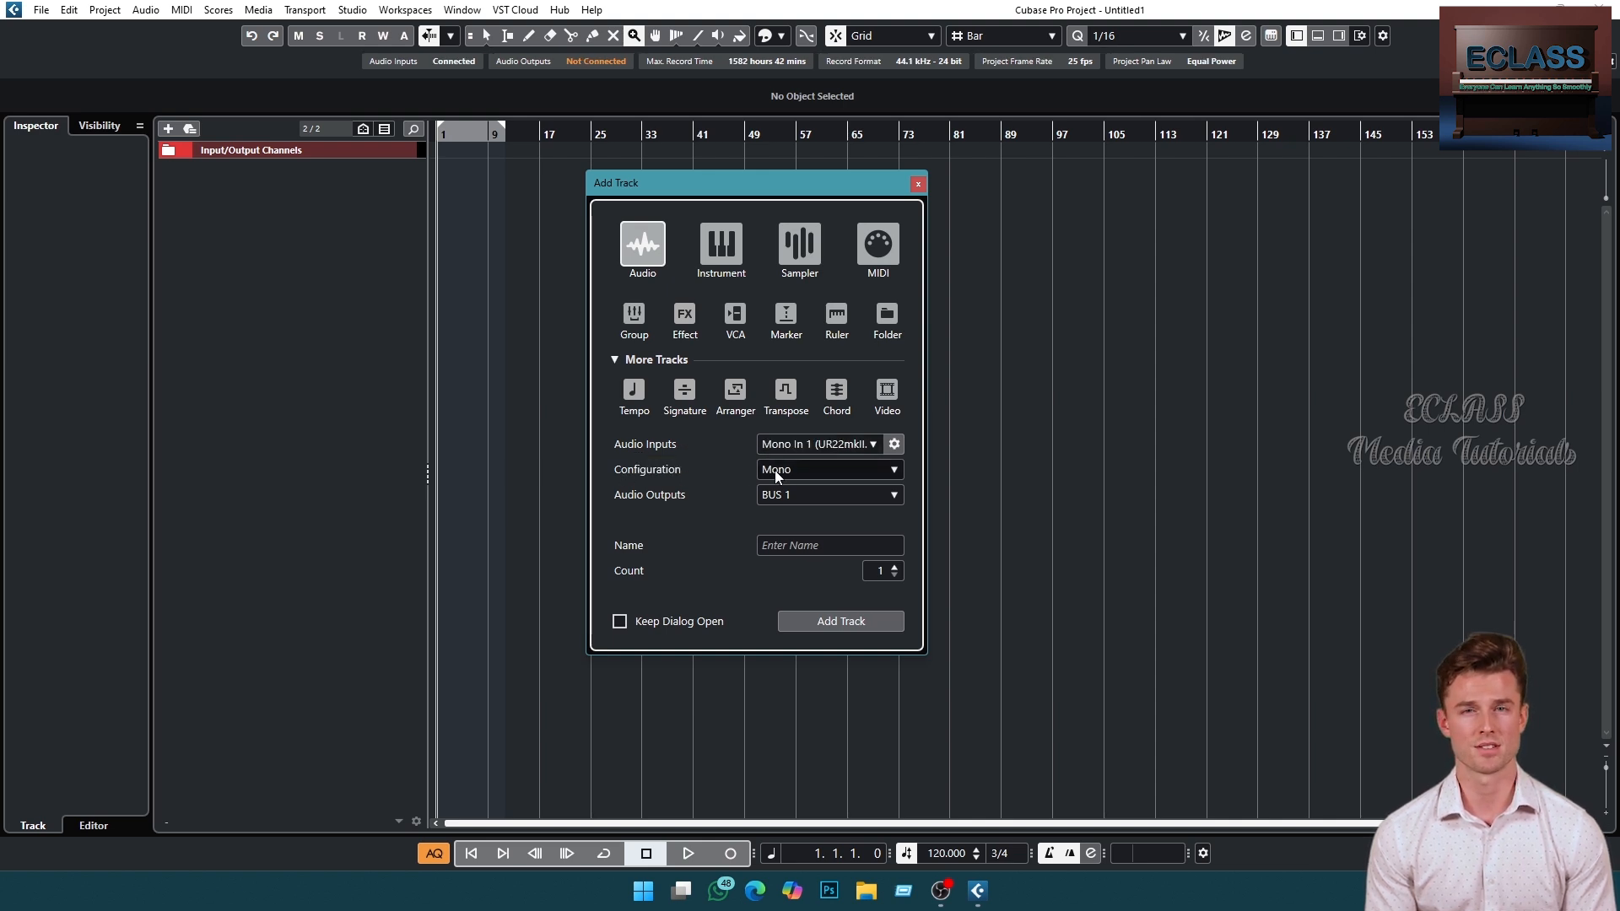
- Set the new audio track's configuration to Mono and its output to BUS 1, keeping the dialog open
click(894, 471)
click(821, 497)
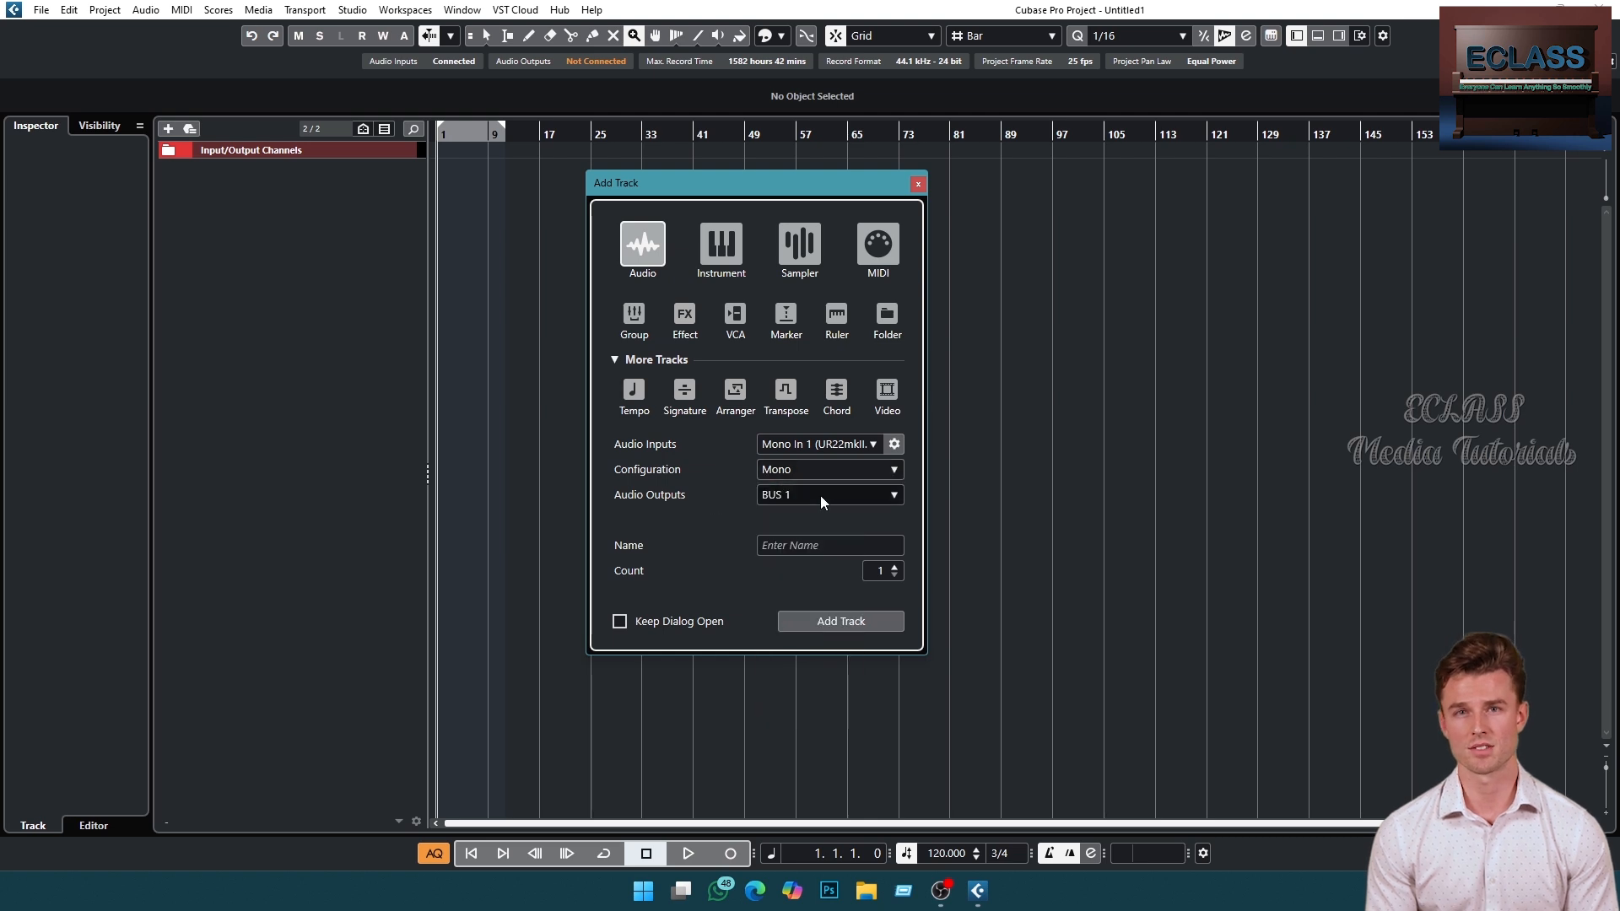
click(893, 497)
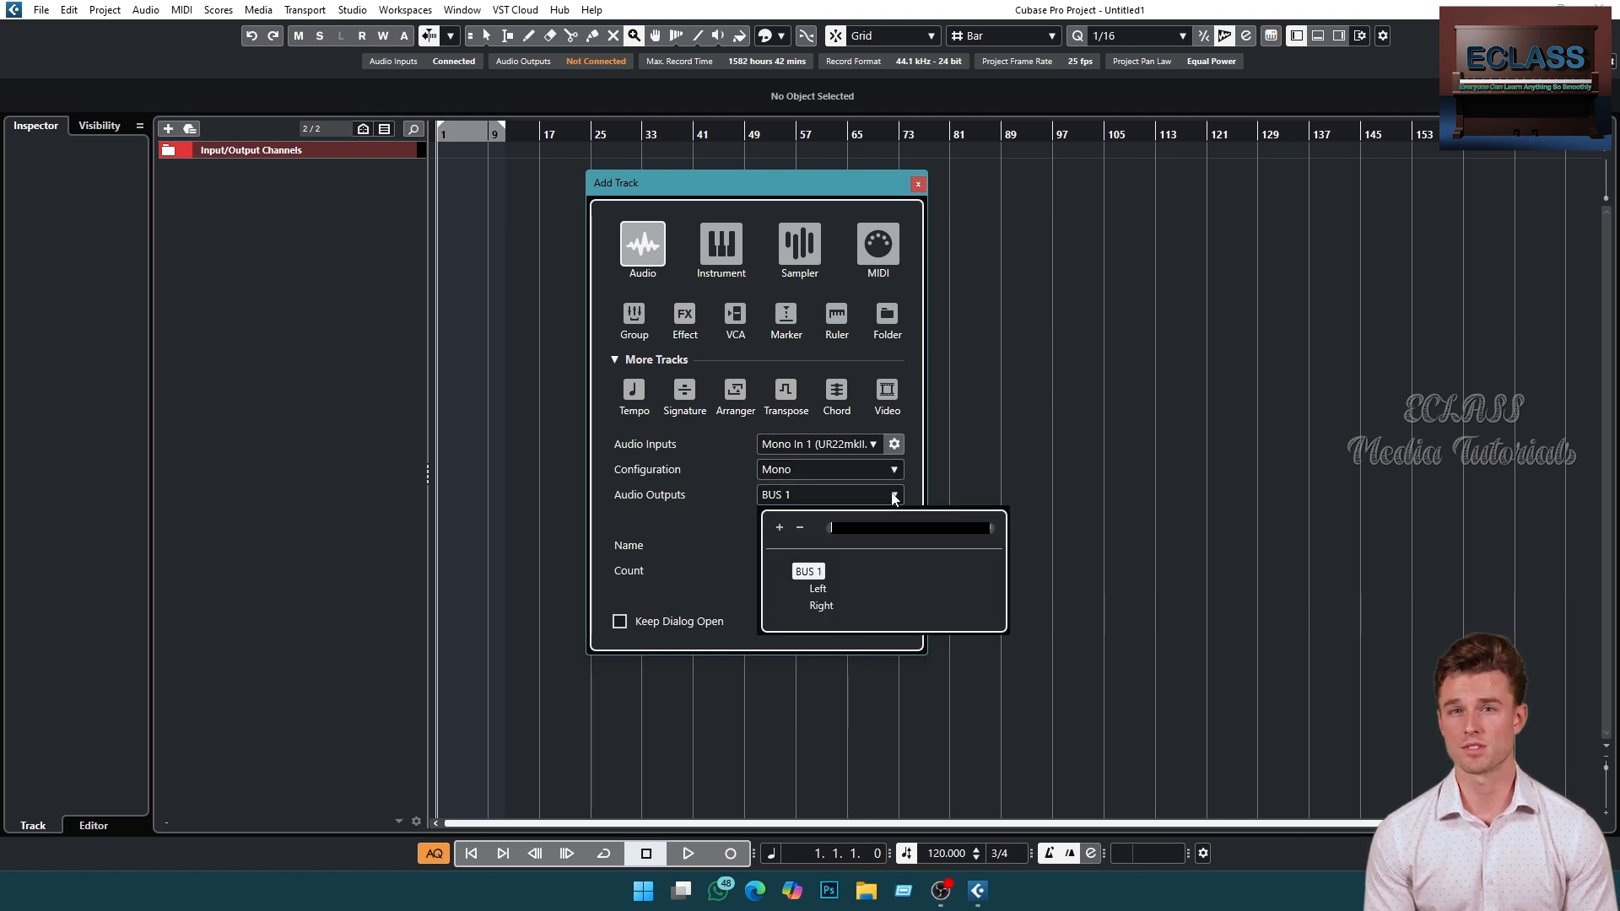
click(802, 567)
click(816, 547)
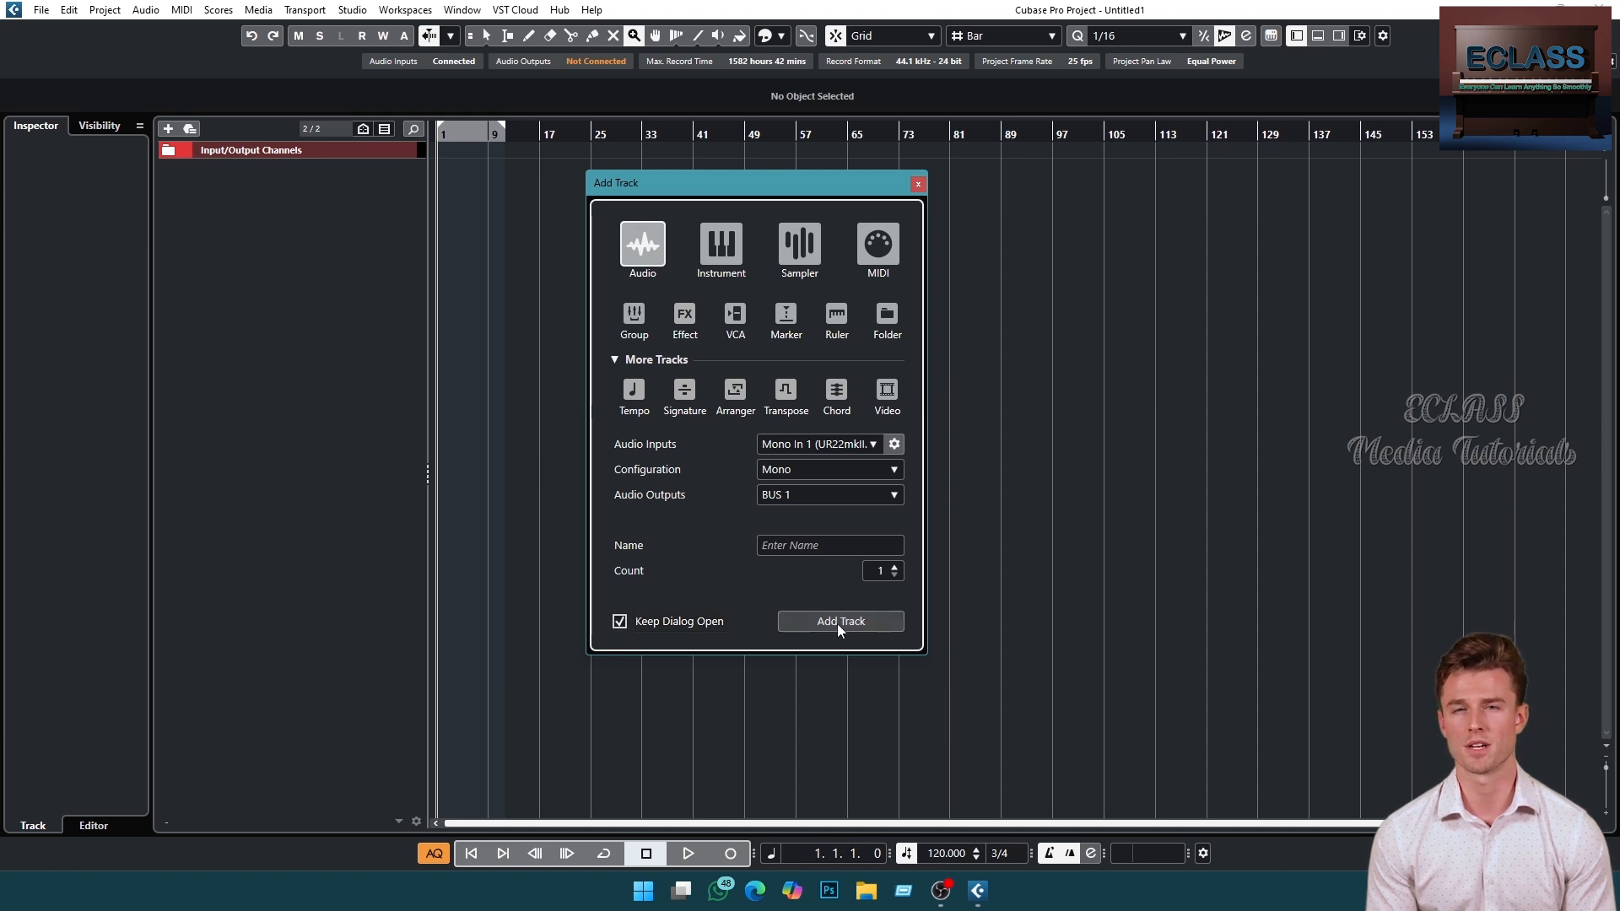
- Move the Add Track dialog aside and add the mono audio track
drag(851, 186, 994, 190)
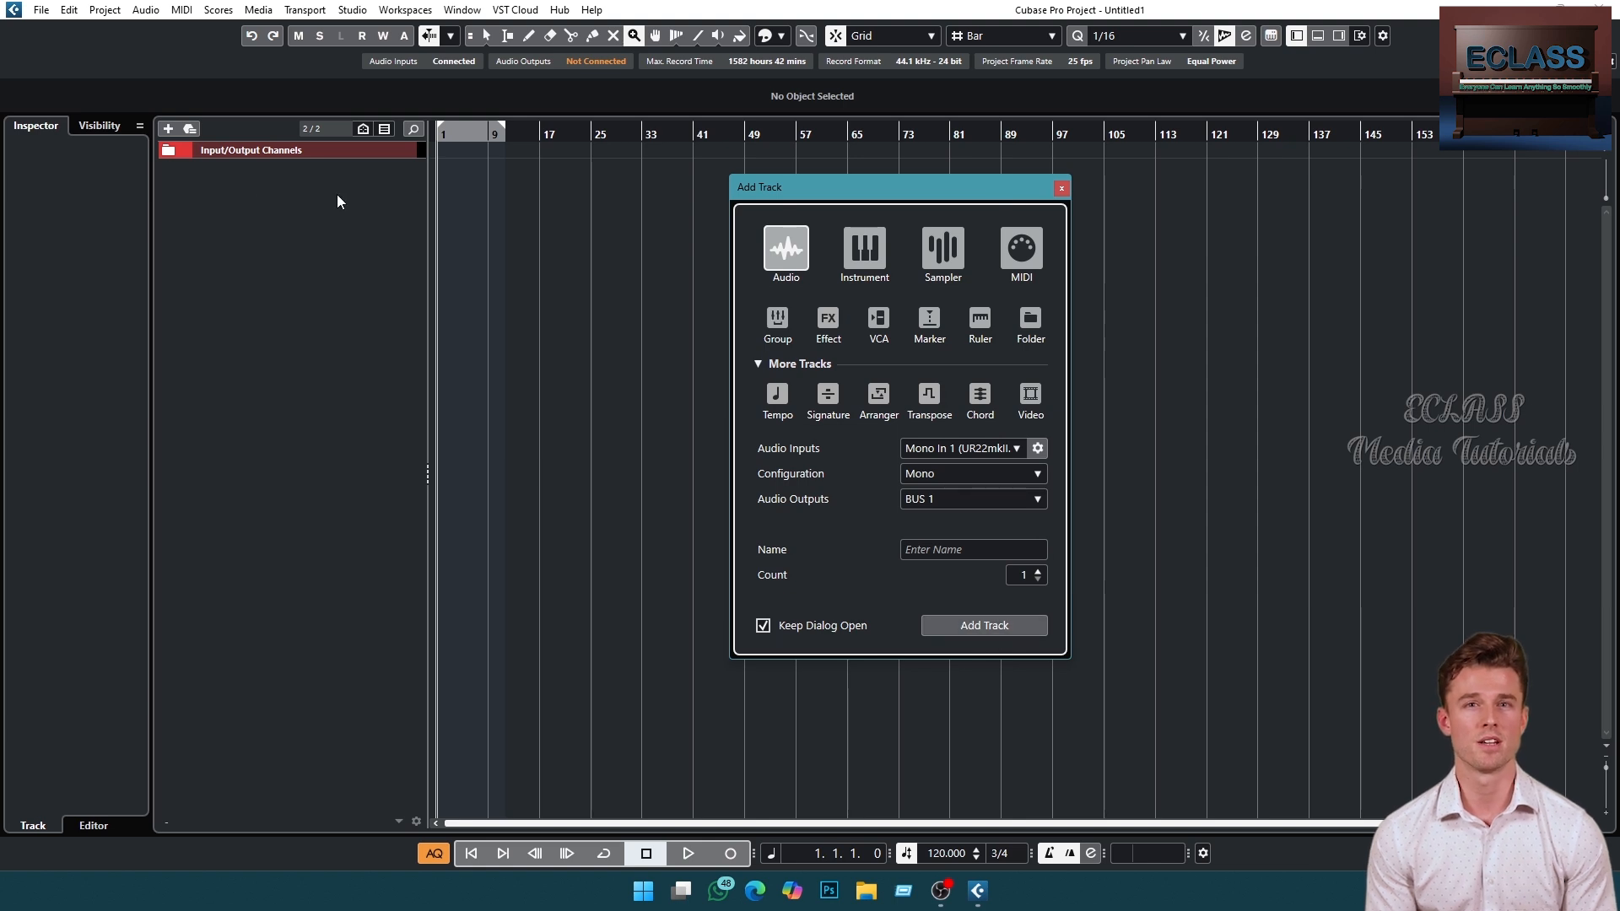
click(982, 625)
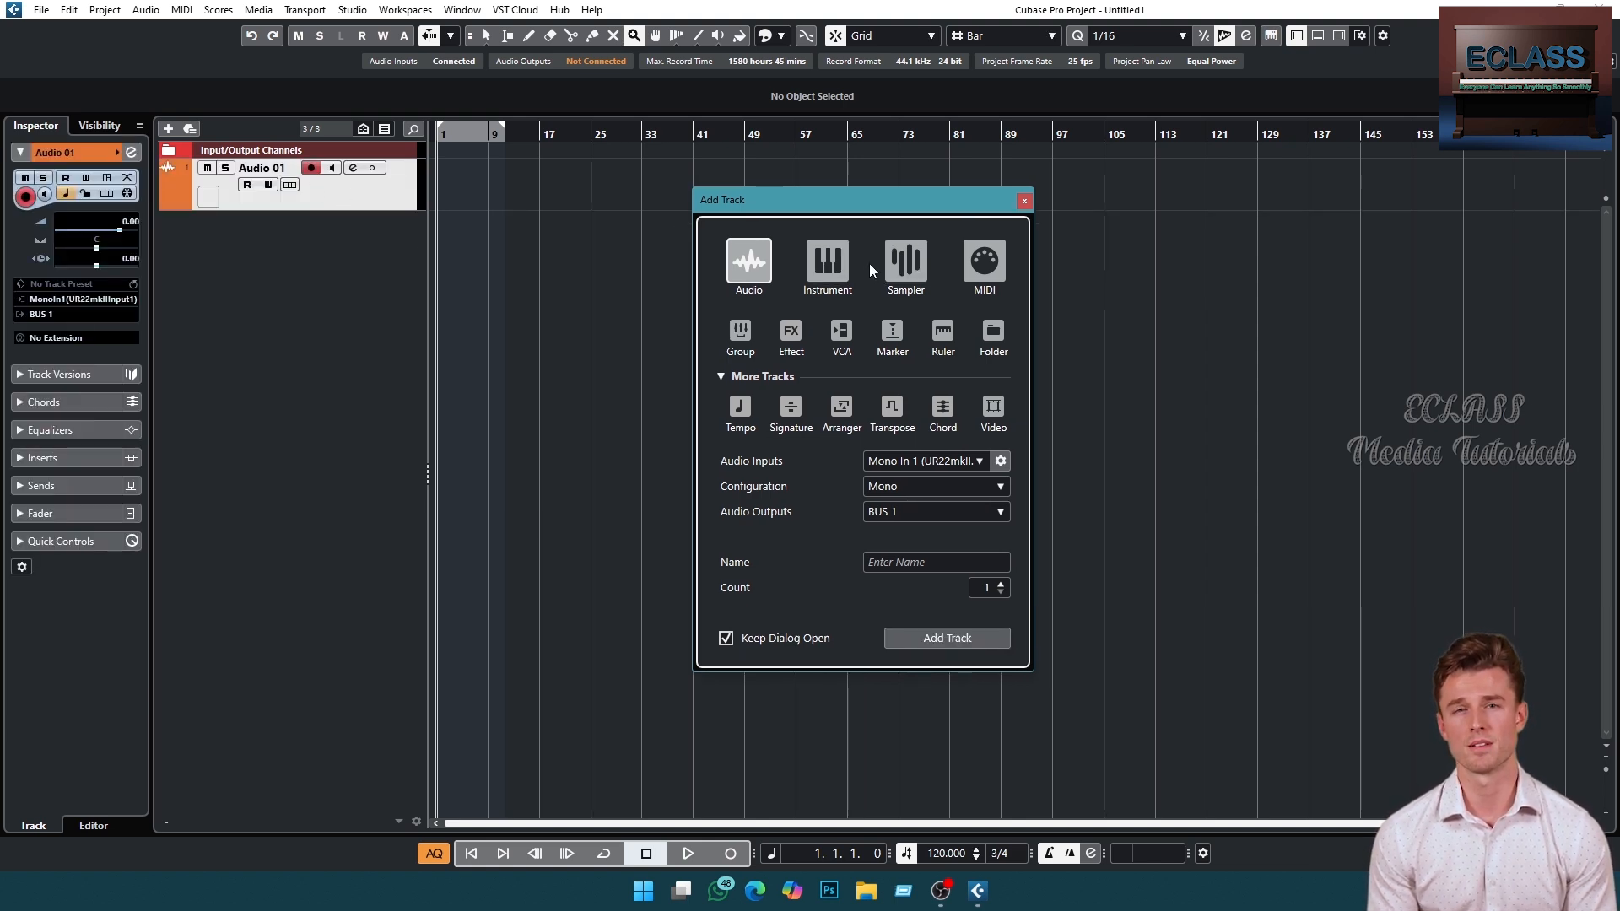
- Add an instrument track using the TRITON instrument with BUS 1 output, turning off Keep Dialog Open
click(833, 264)
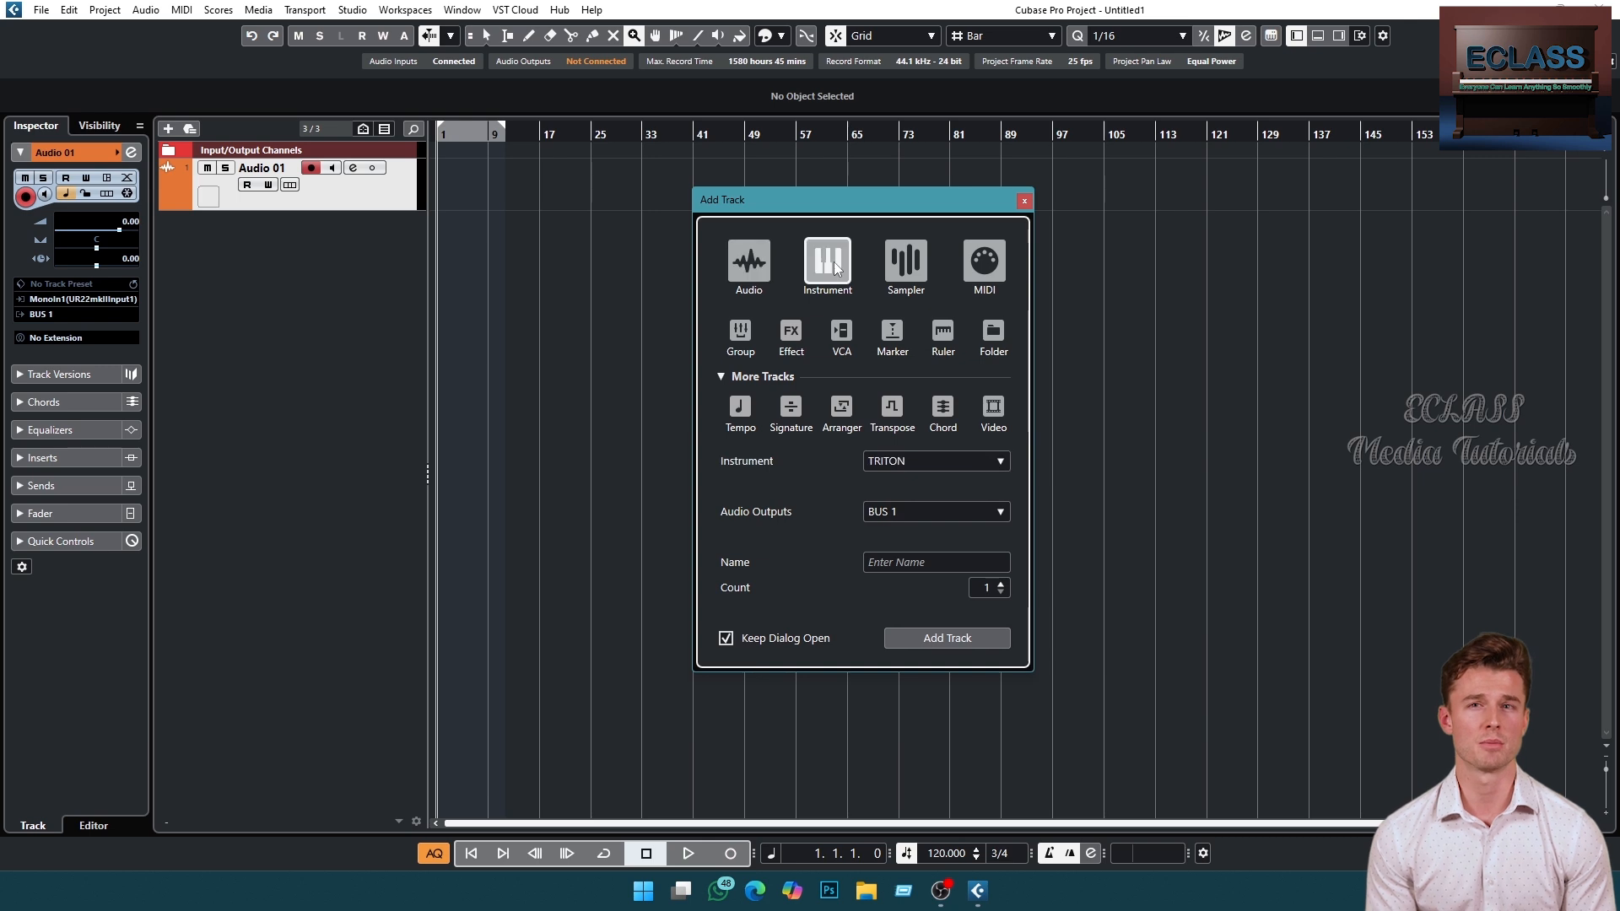
click(1001, 462)
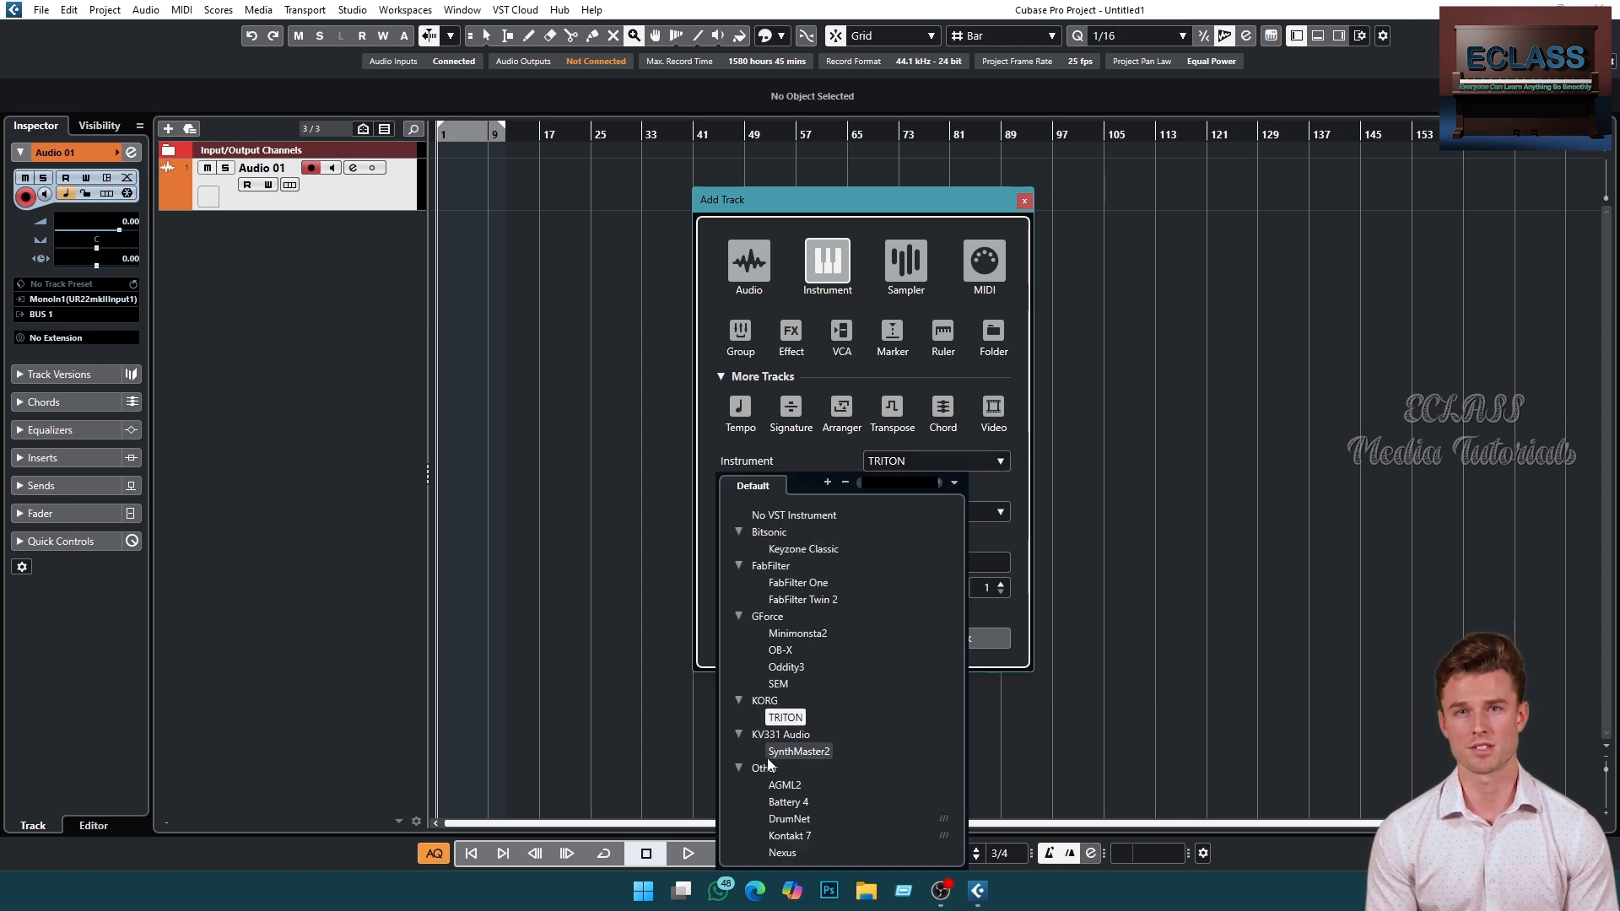
click(785, 717)
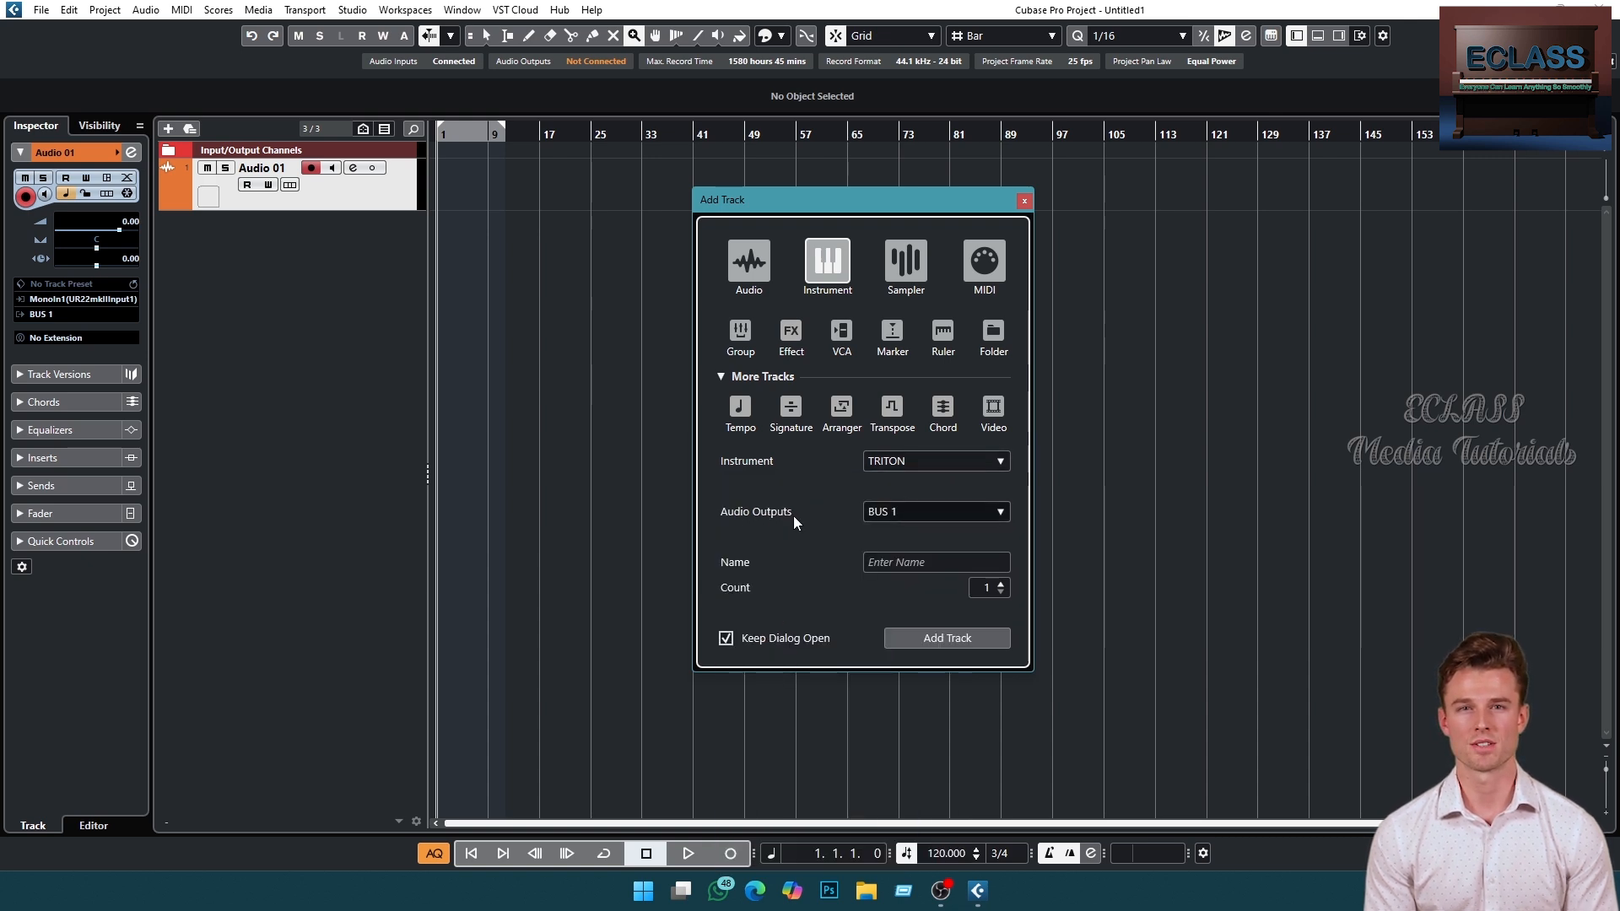
click(998, 511)
click(938, 587)
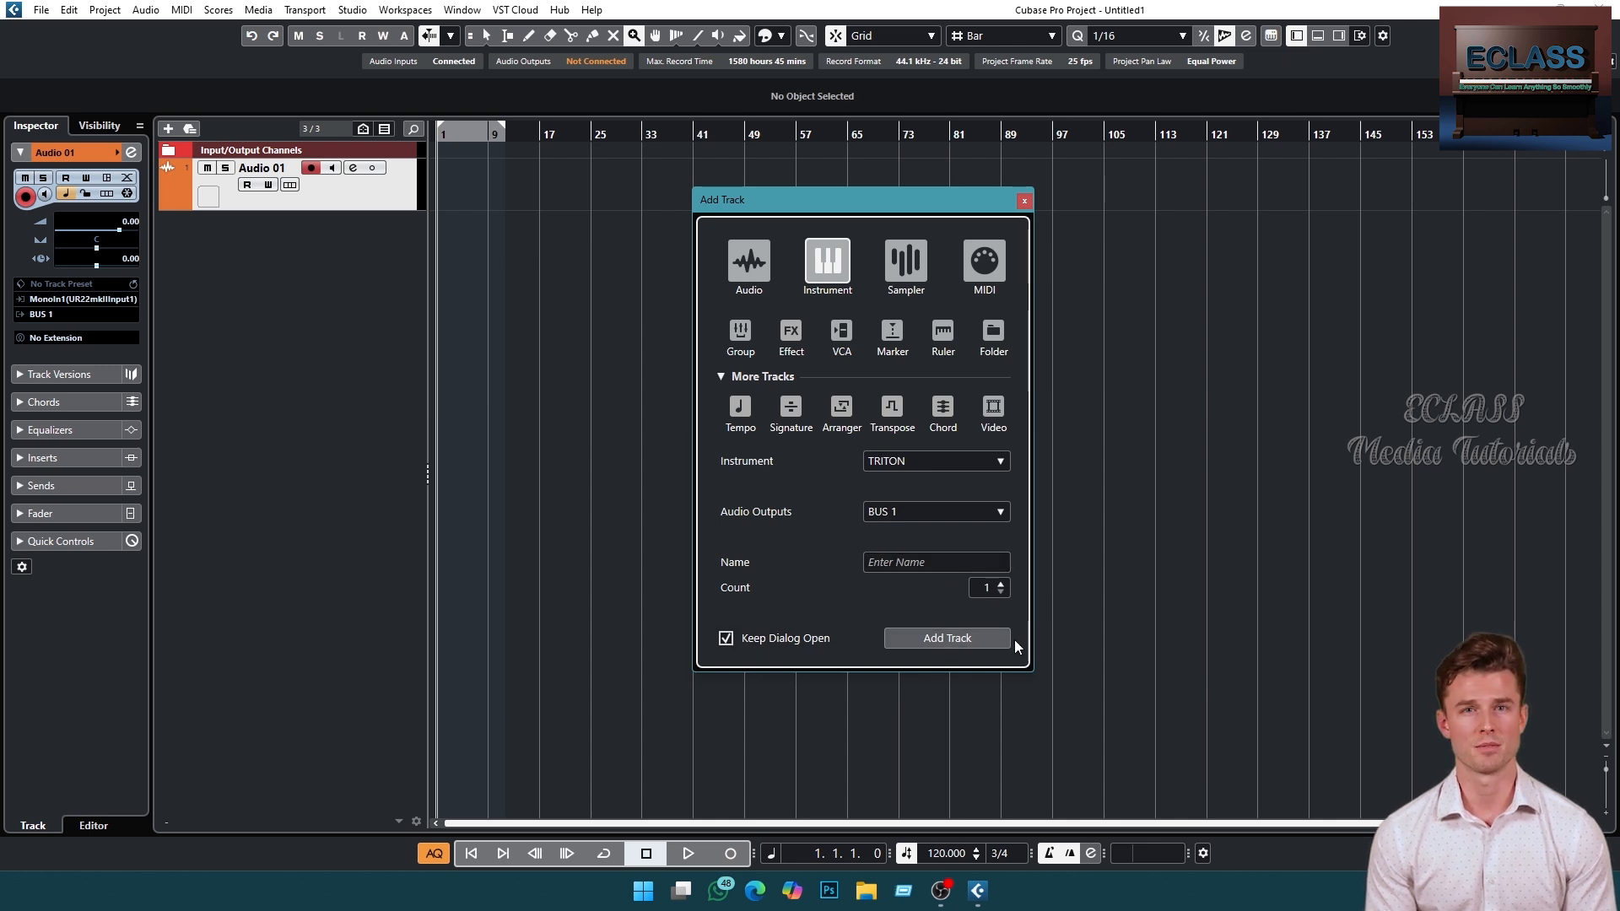
click(725, 642)
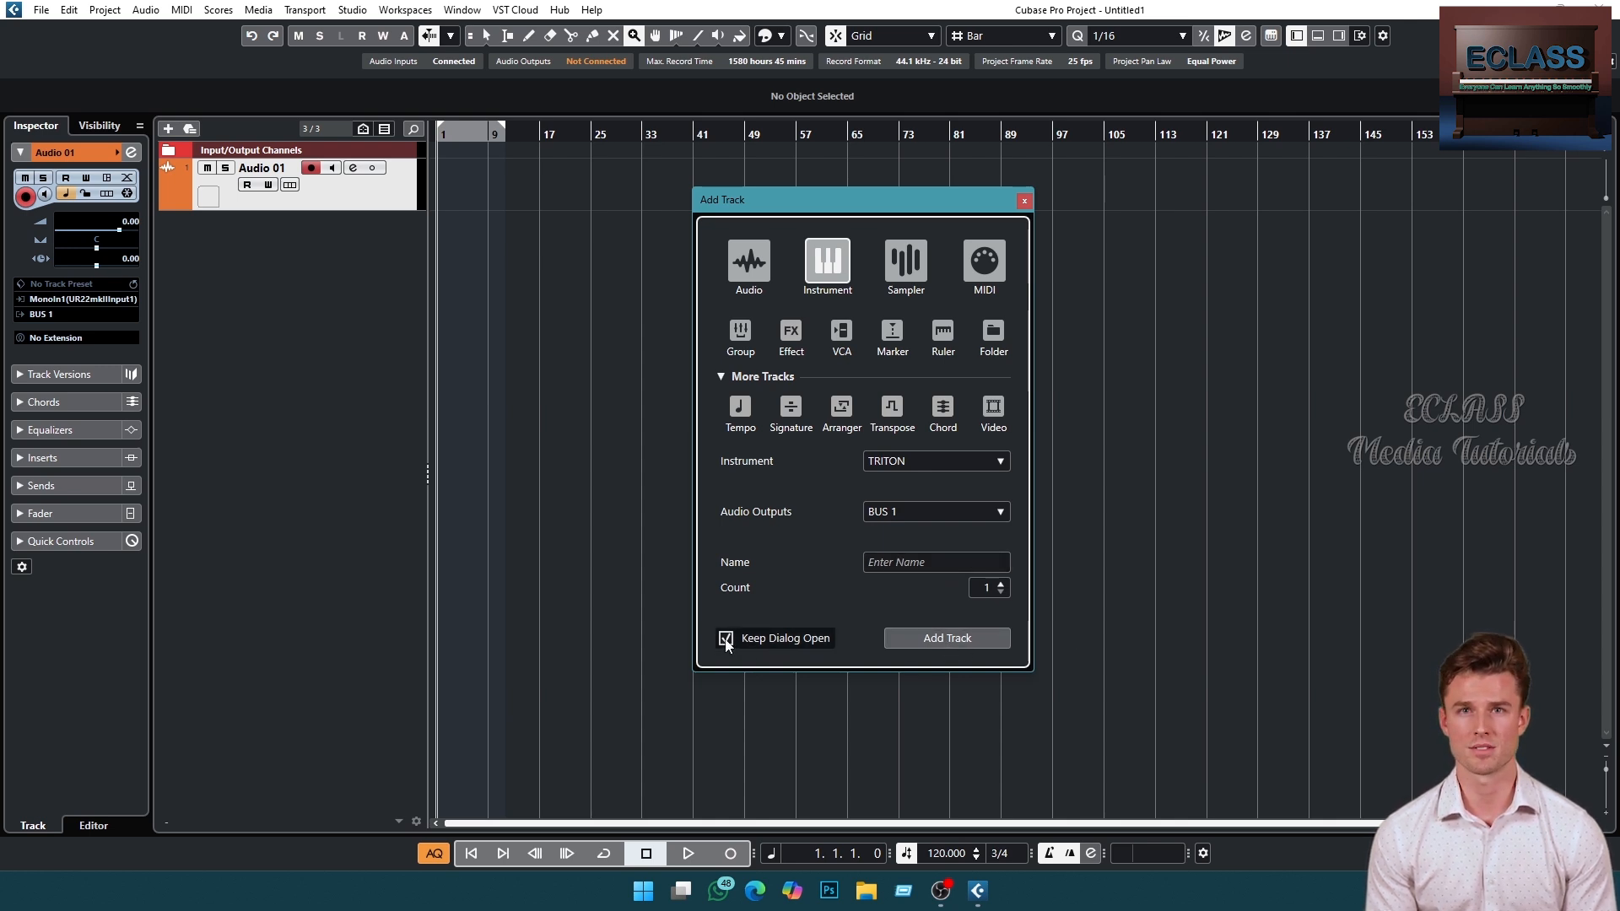
click(935, 638)
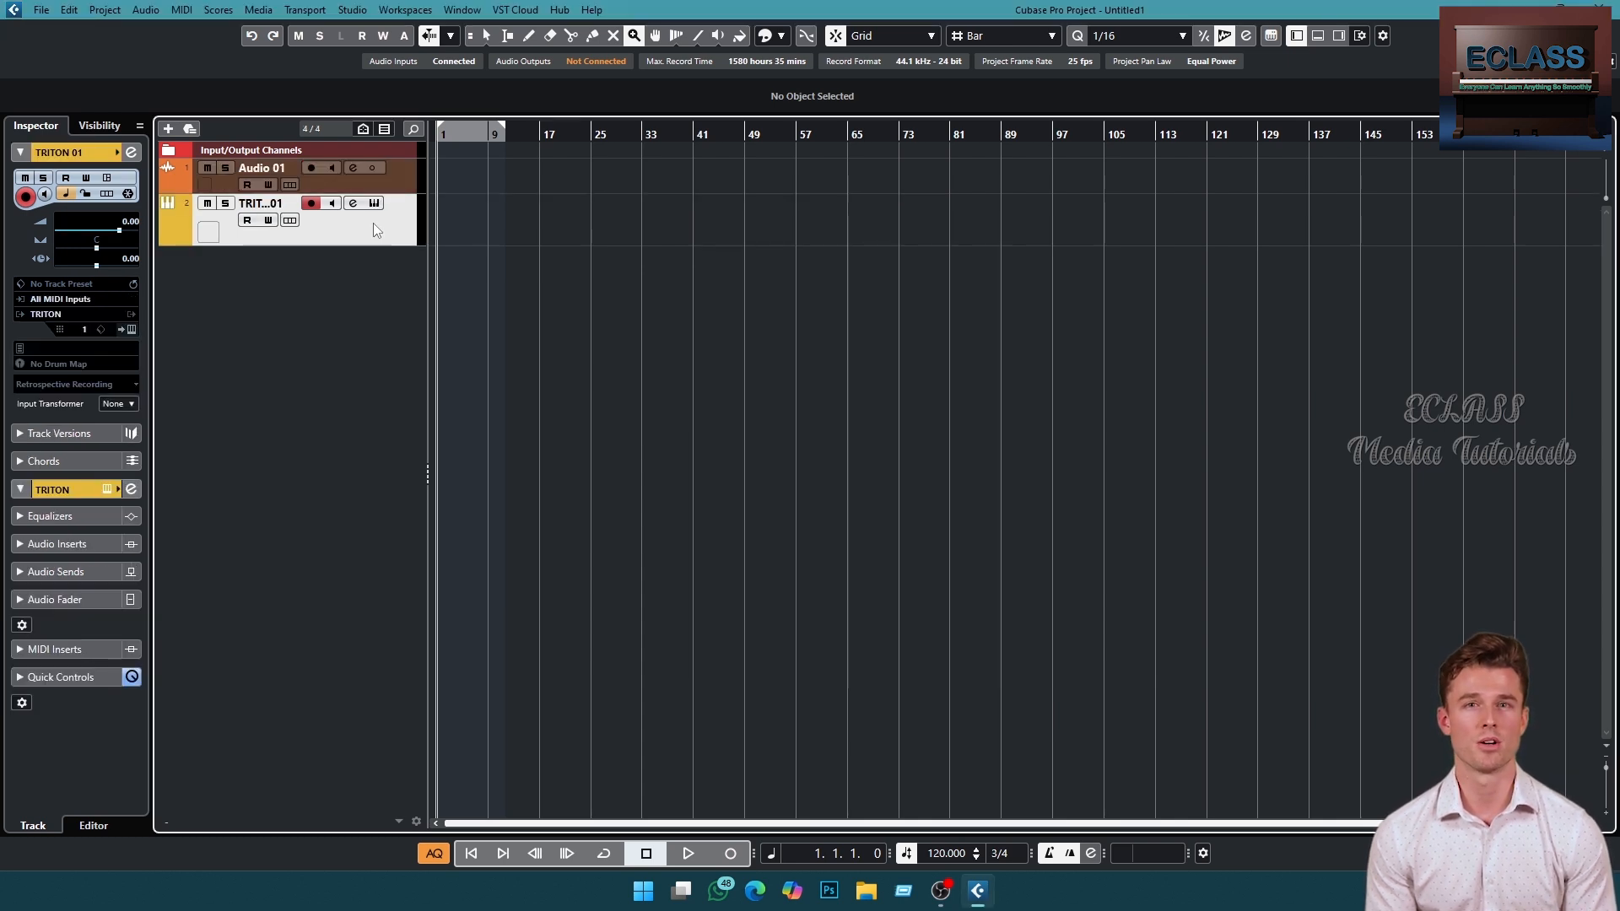
- Move the TRITON instrument track above the audio track and enlarge the track rows
click(174, 170)
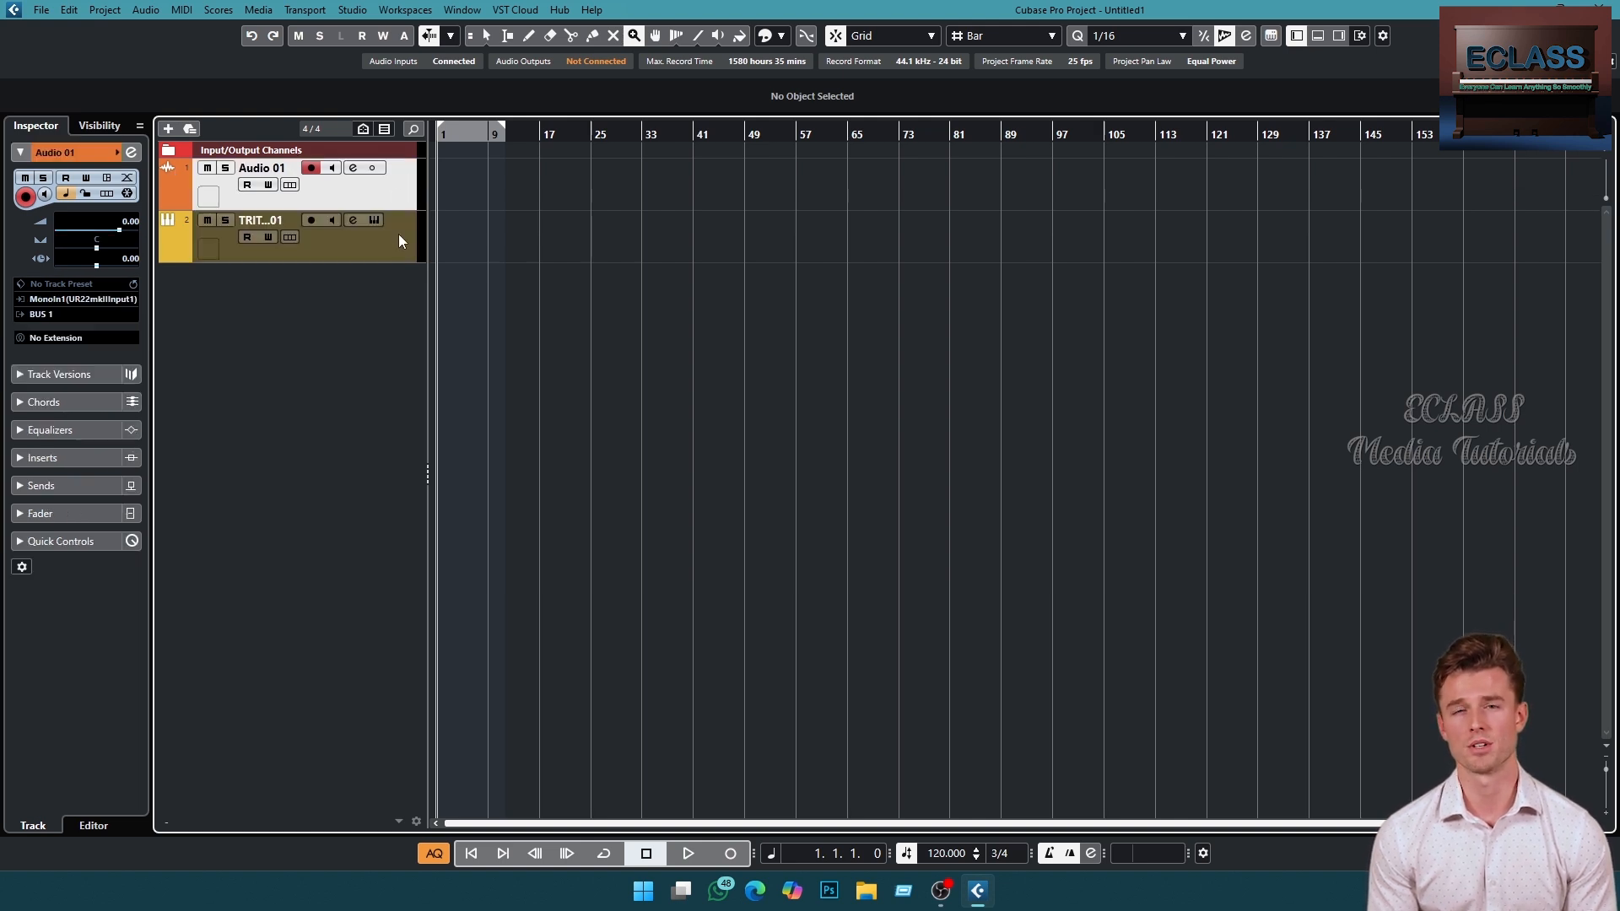
drag(400, 242, 391, 160)
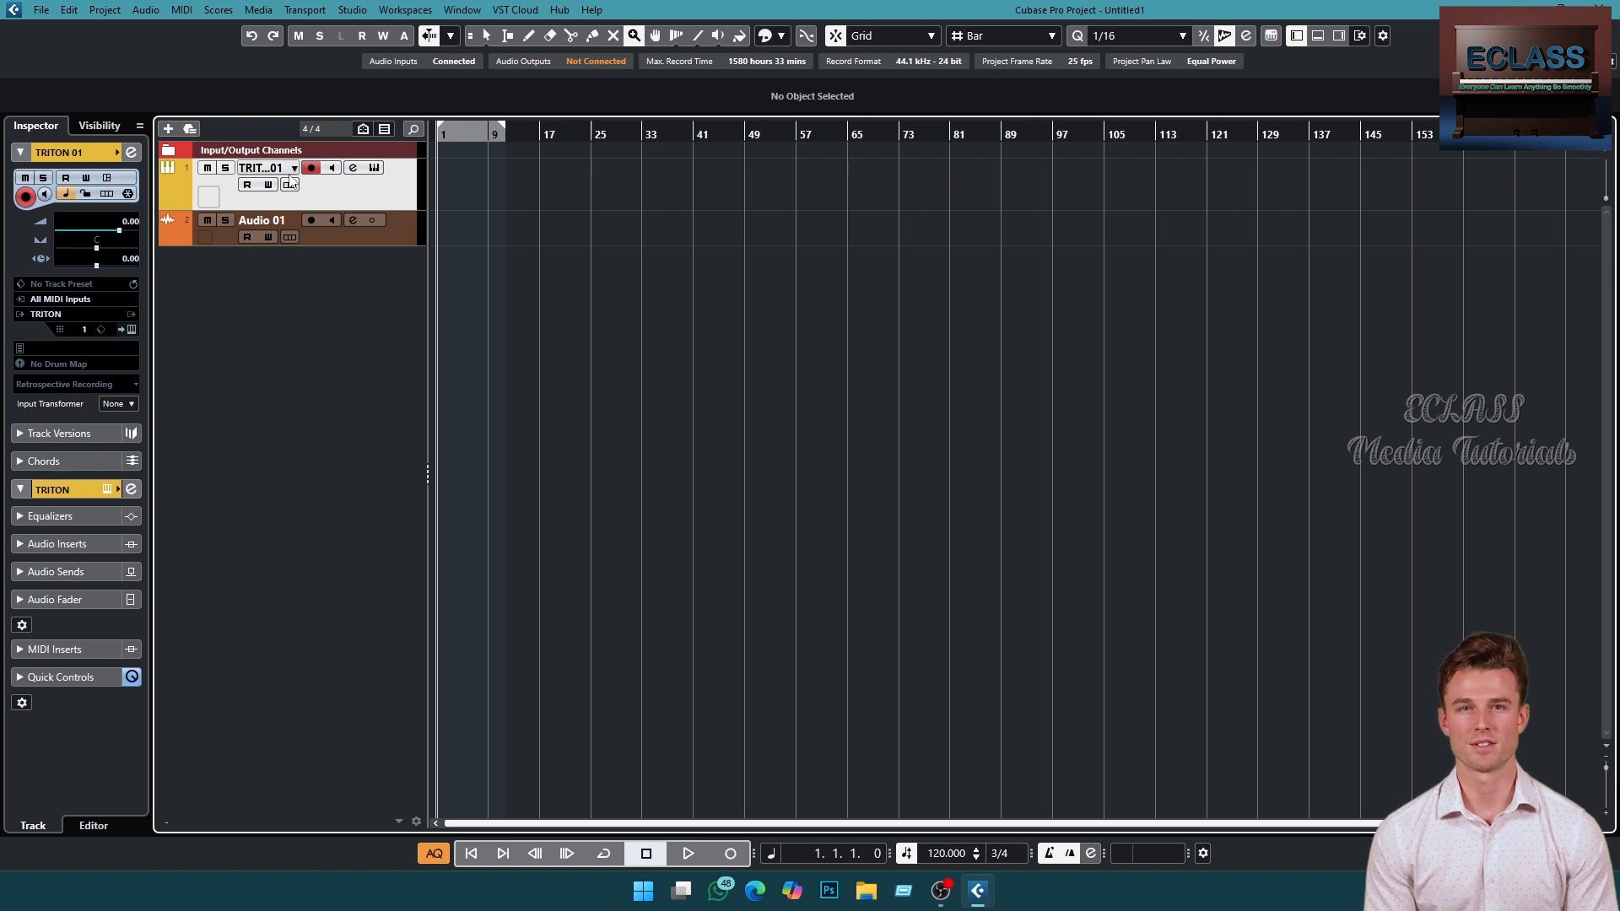
key(1)
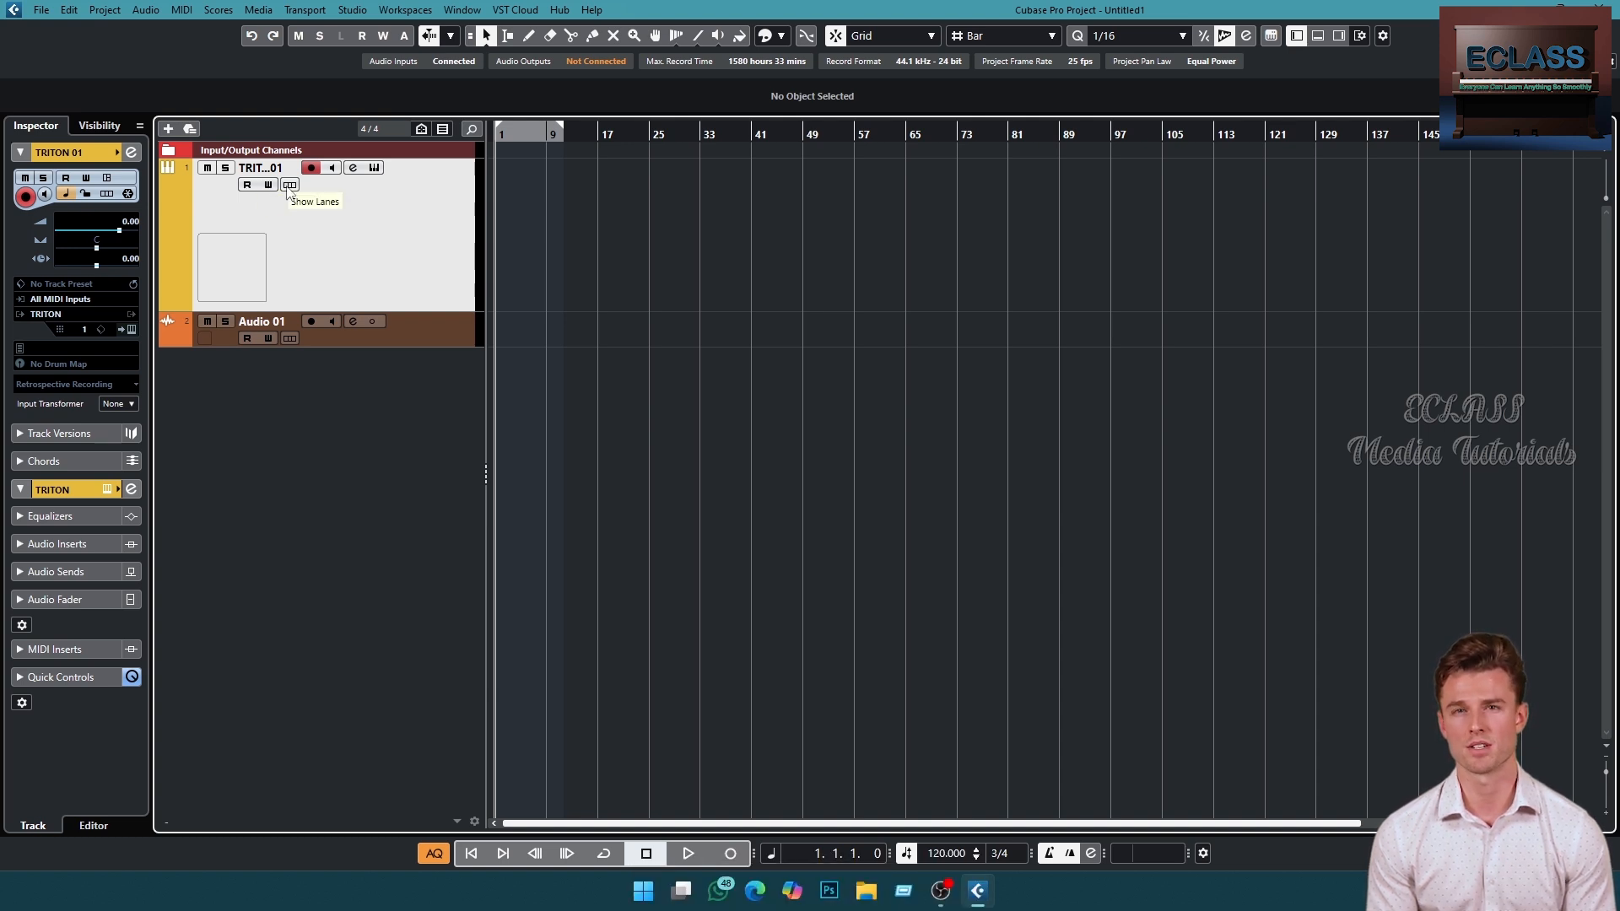
- Open the TRITON instrument editor for the instrument track and reposition its window
click(374, 168)
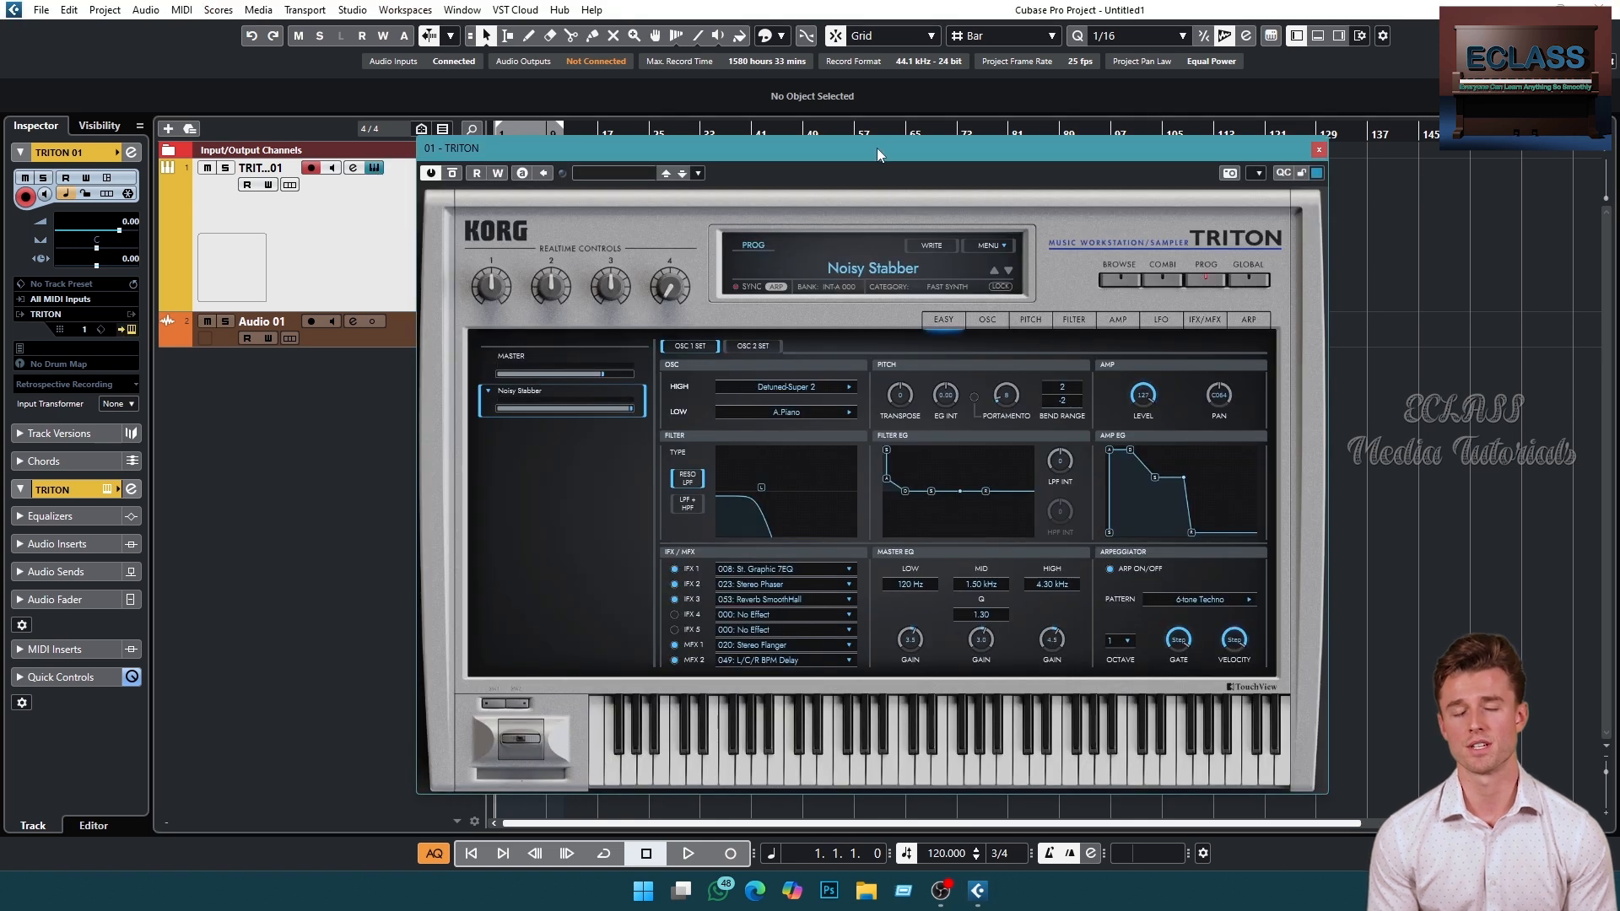
drag(877, 149, 883, 105)
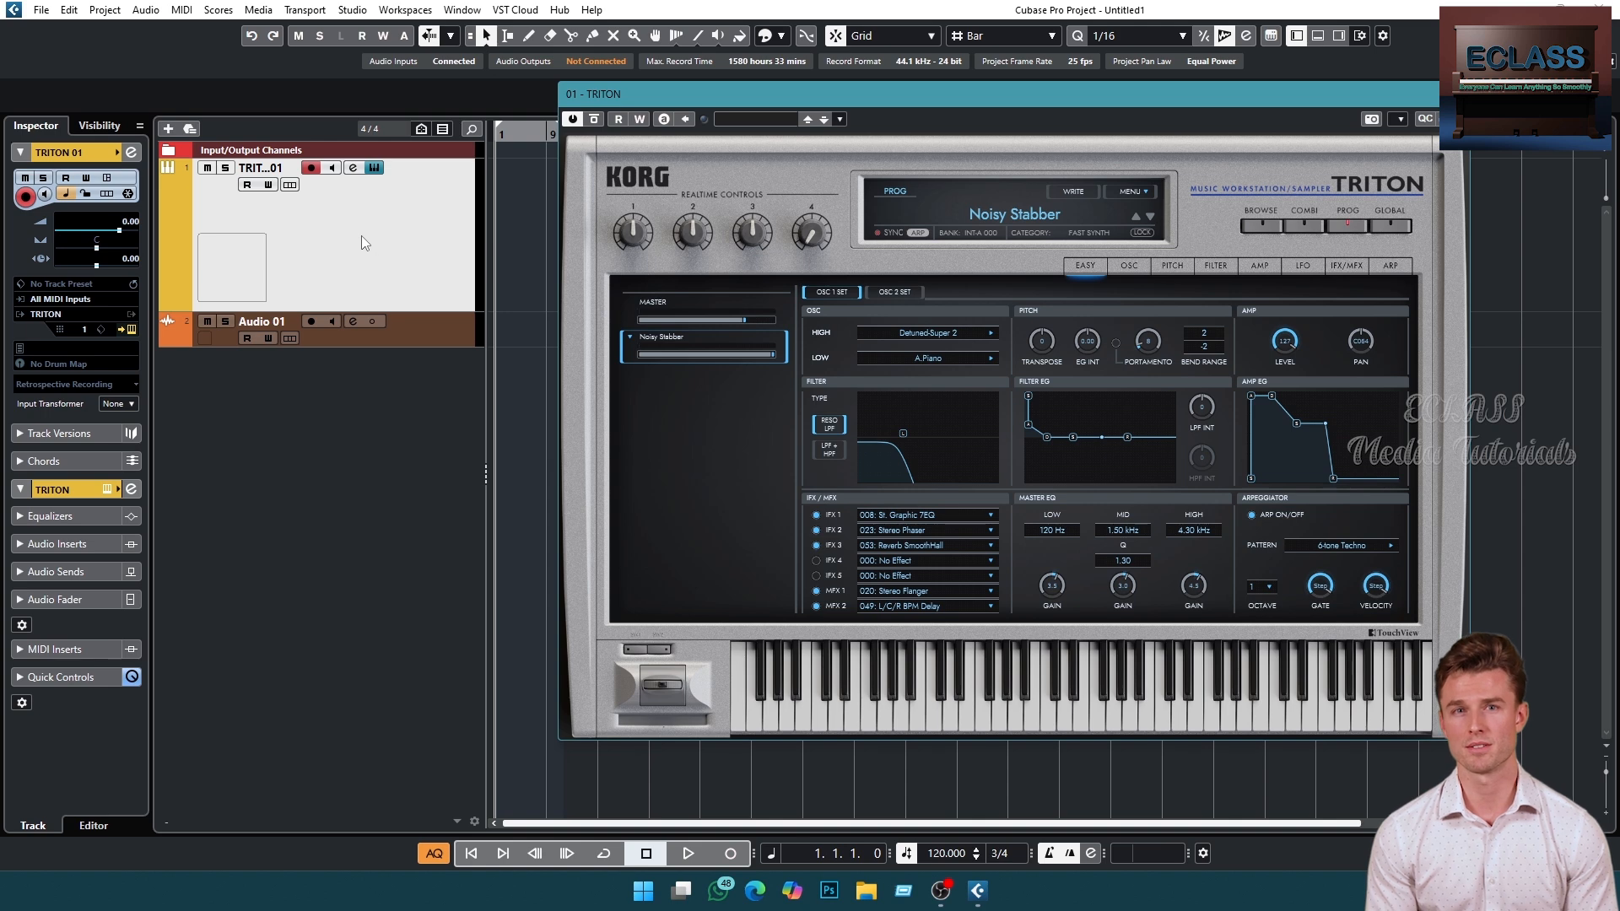
drag(405, 313, 404, 245)
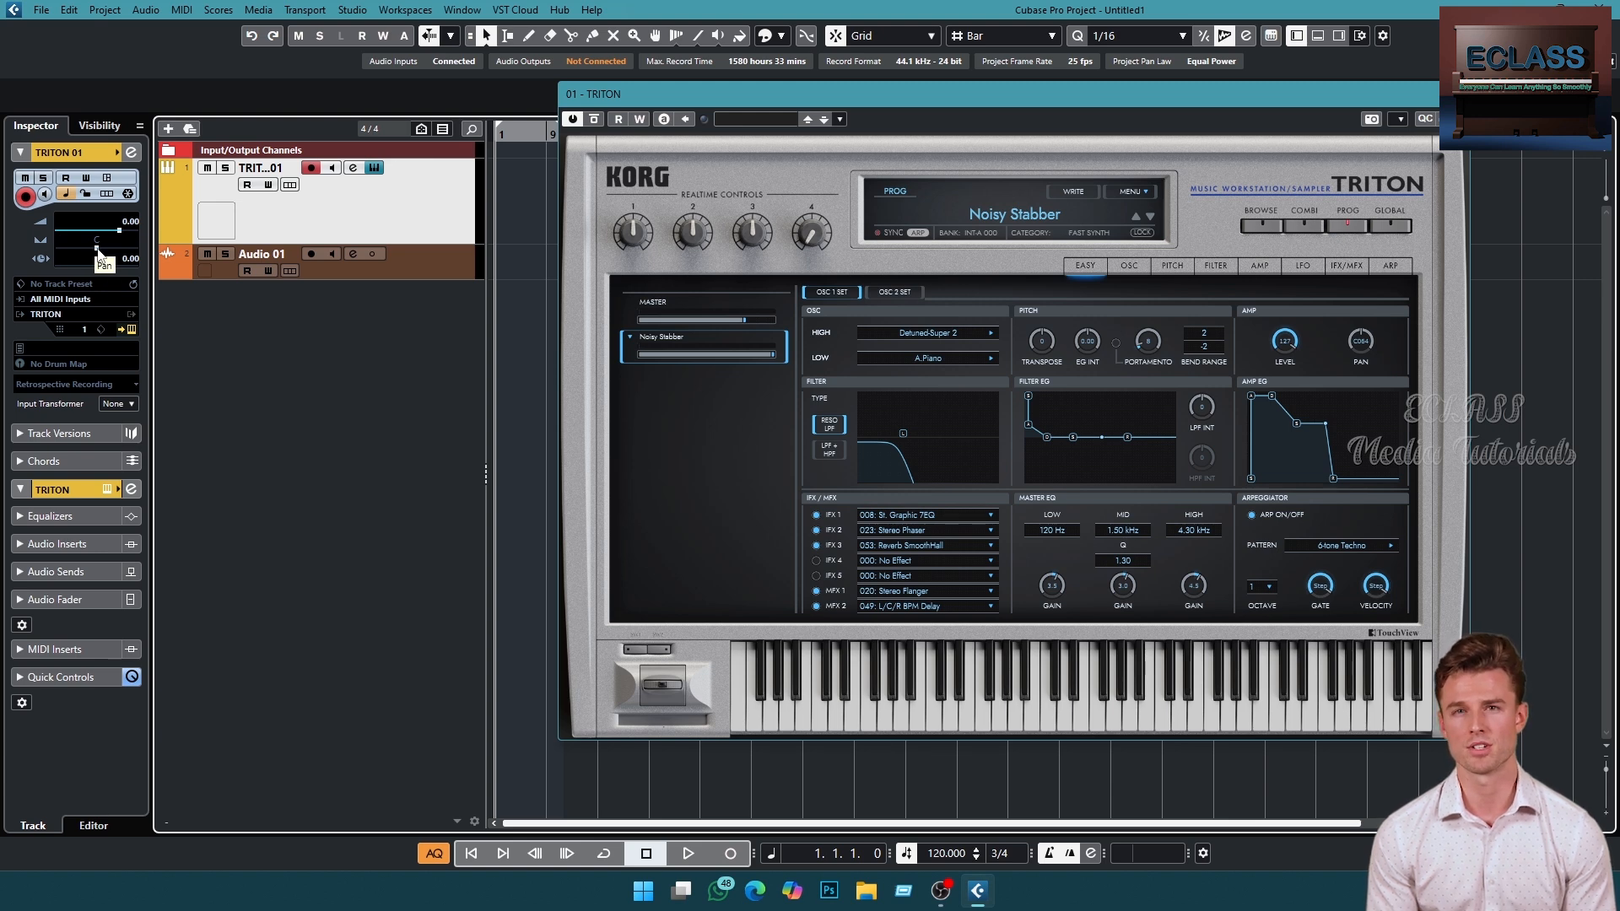
mouse_move(98, 249)
mouse_down()
mouse_move(70, 245)
mouse_move(94, 245)
mouse_up()
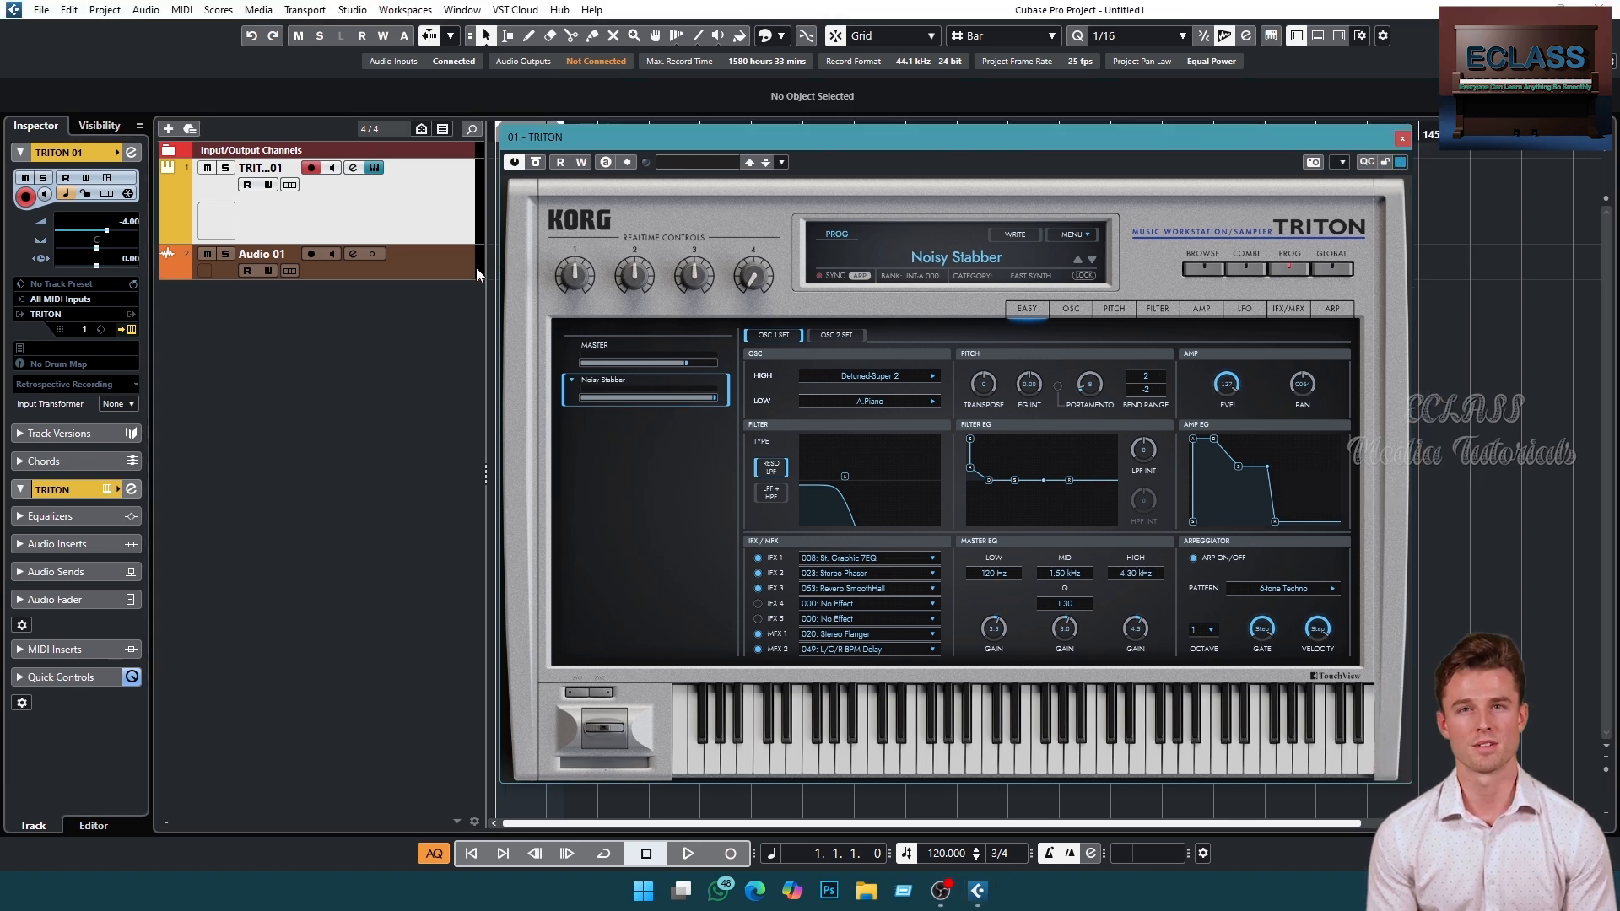
click(458, 266)
click(982, 139)
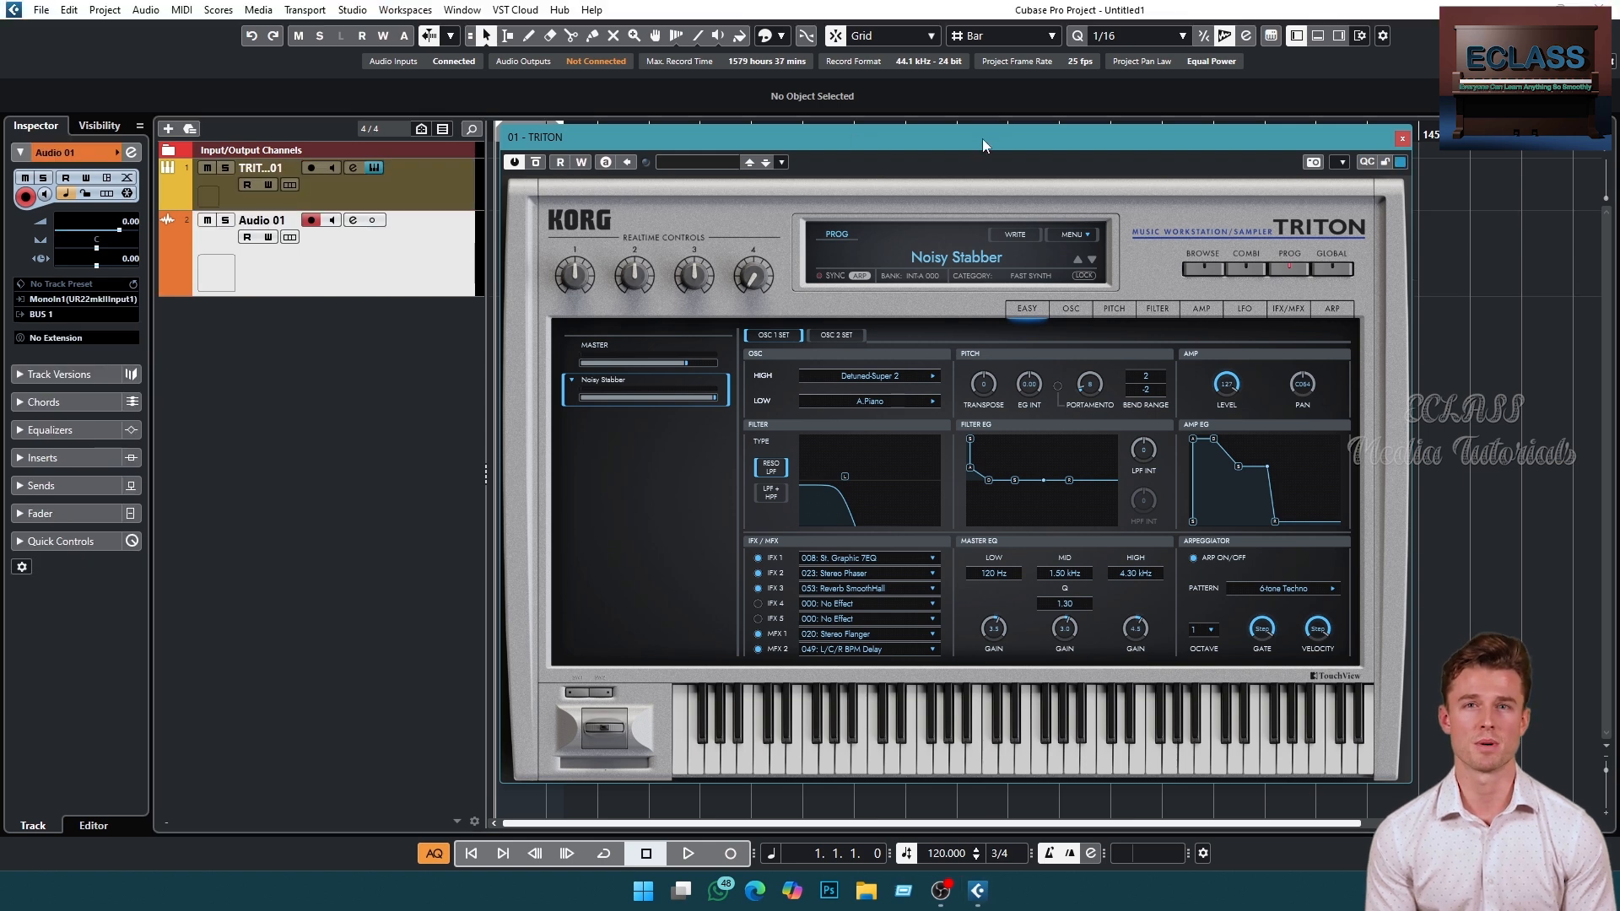
mouse_move(982, 138)
mouse_down()
mouse_move(973, 123)
mouse_move(992, 124)
mouse_up()
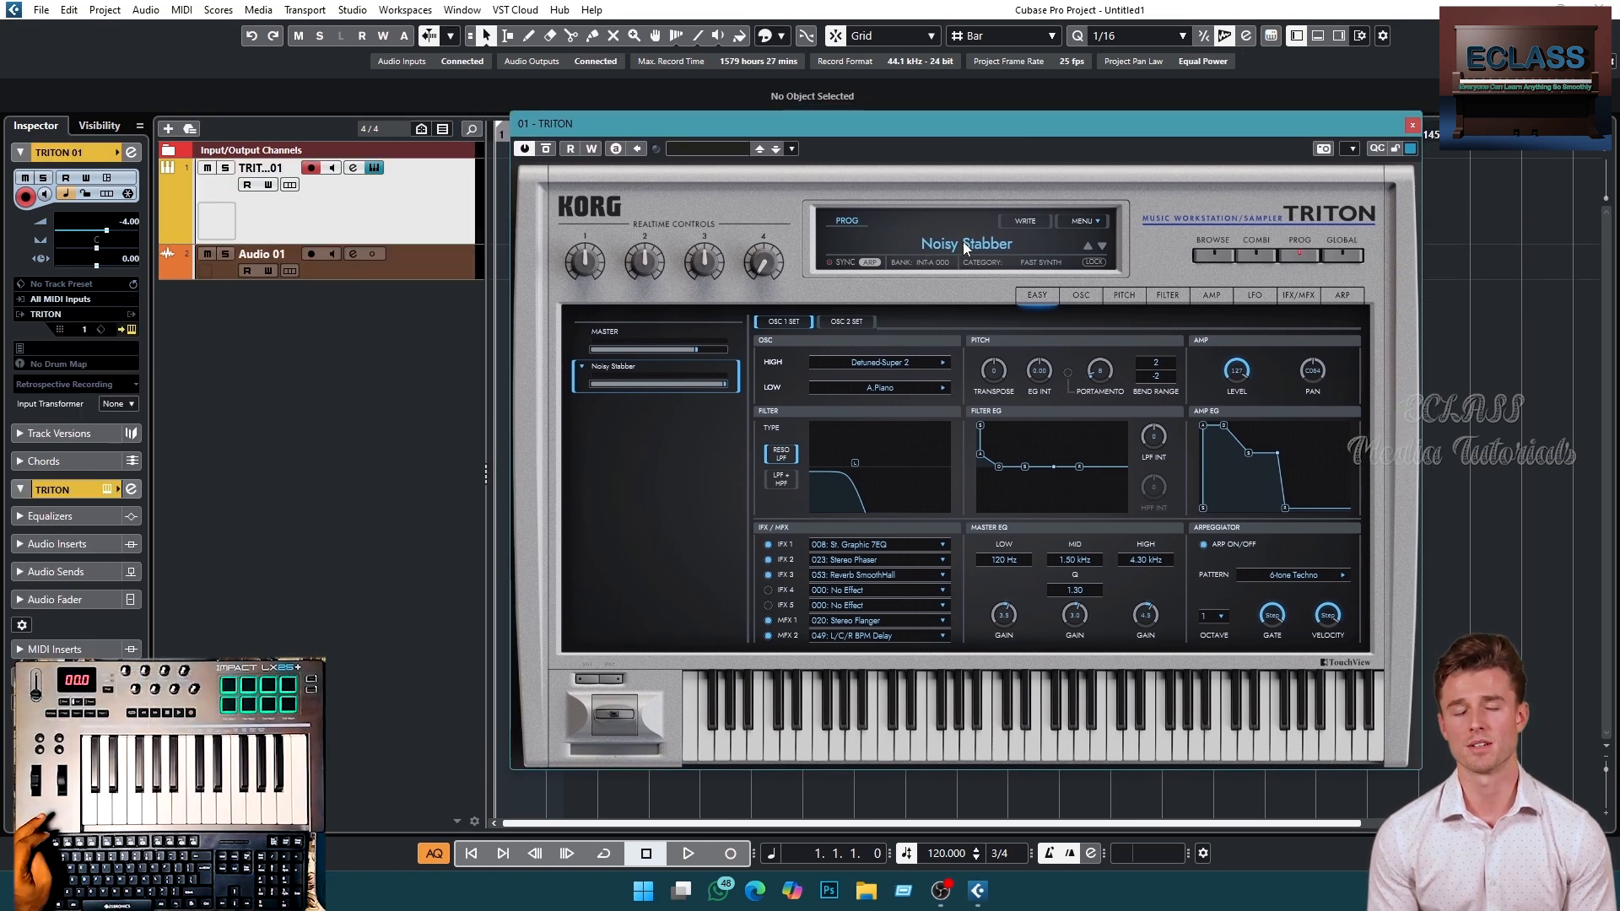
- Audition the current TRITON sound by playing several notes on its on-screen keyboard
click(1011, 732)
click(1111, 739)
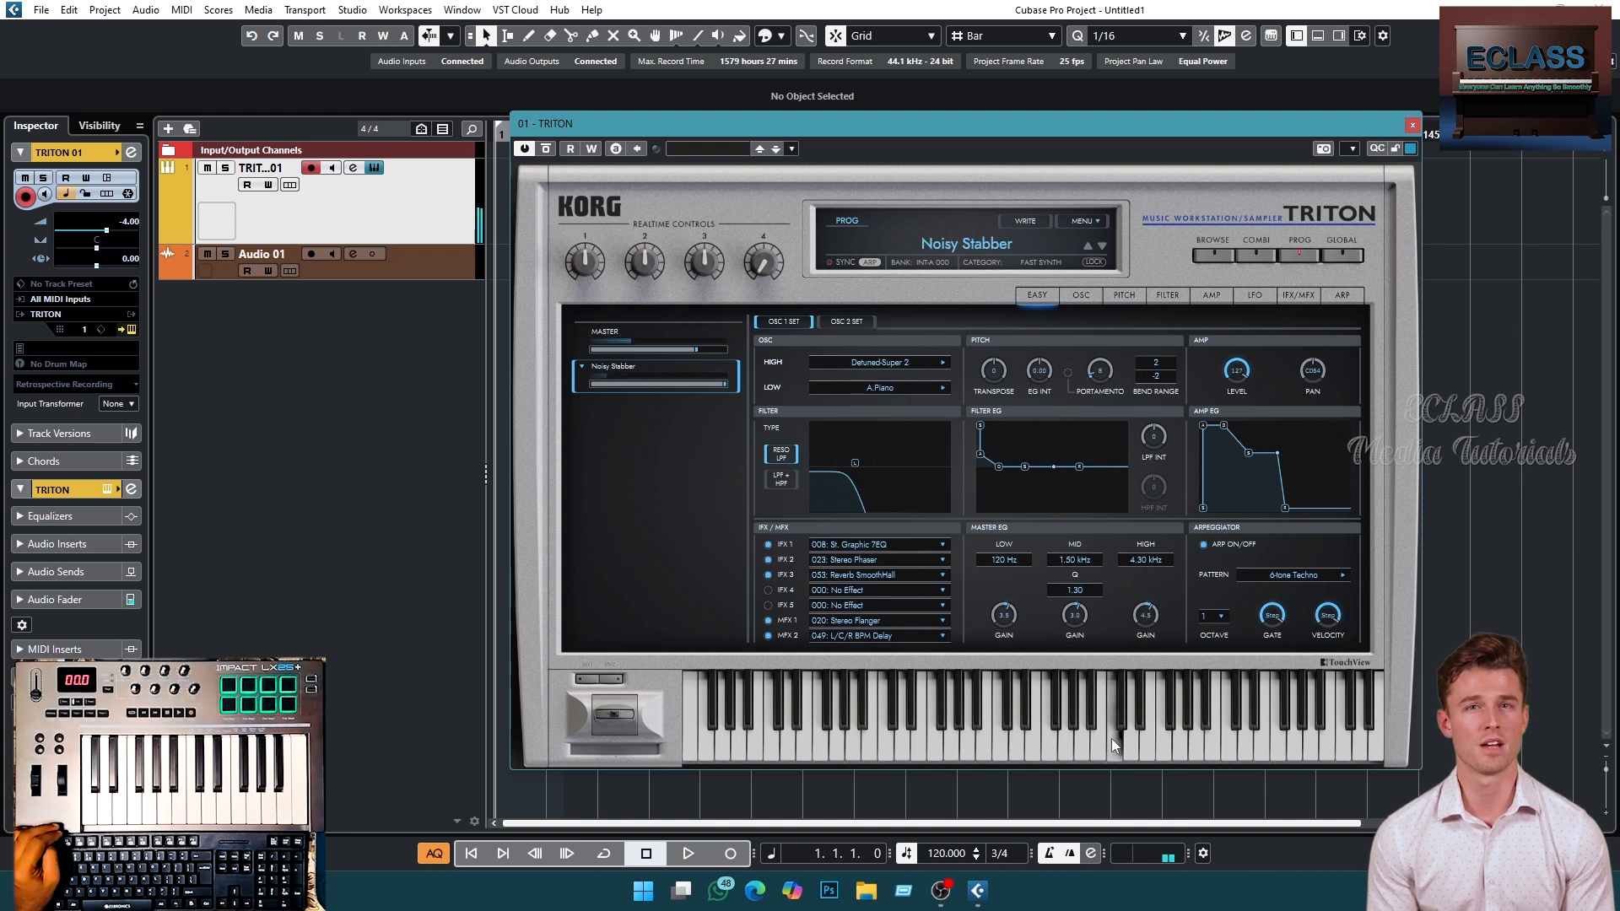
click(1252, 744)
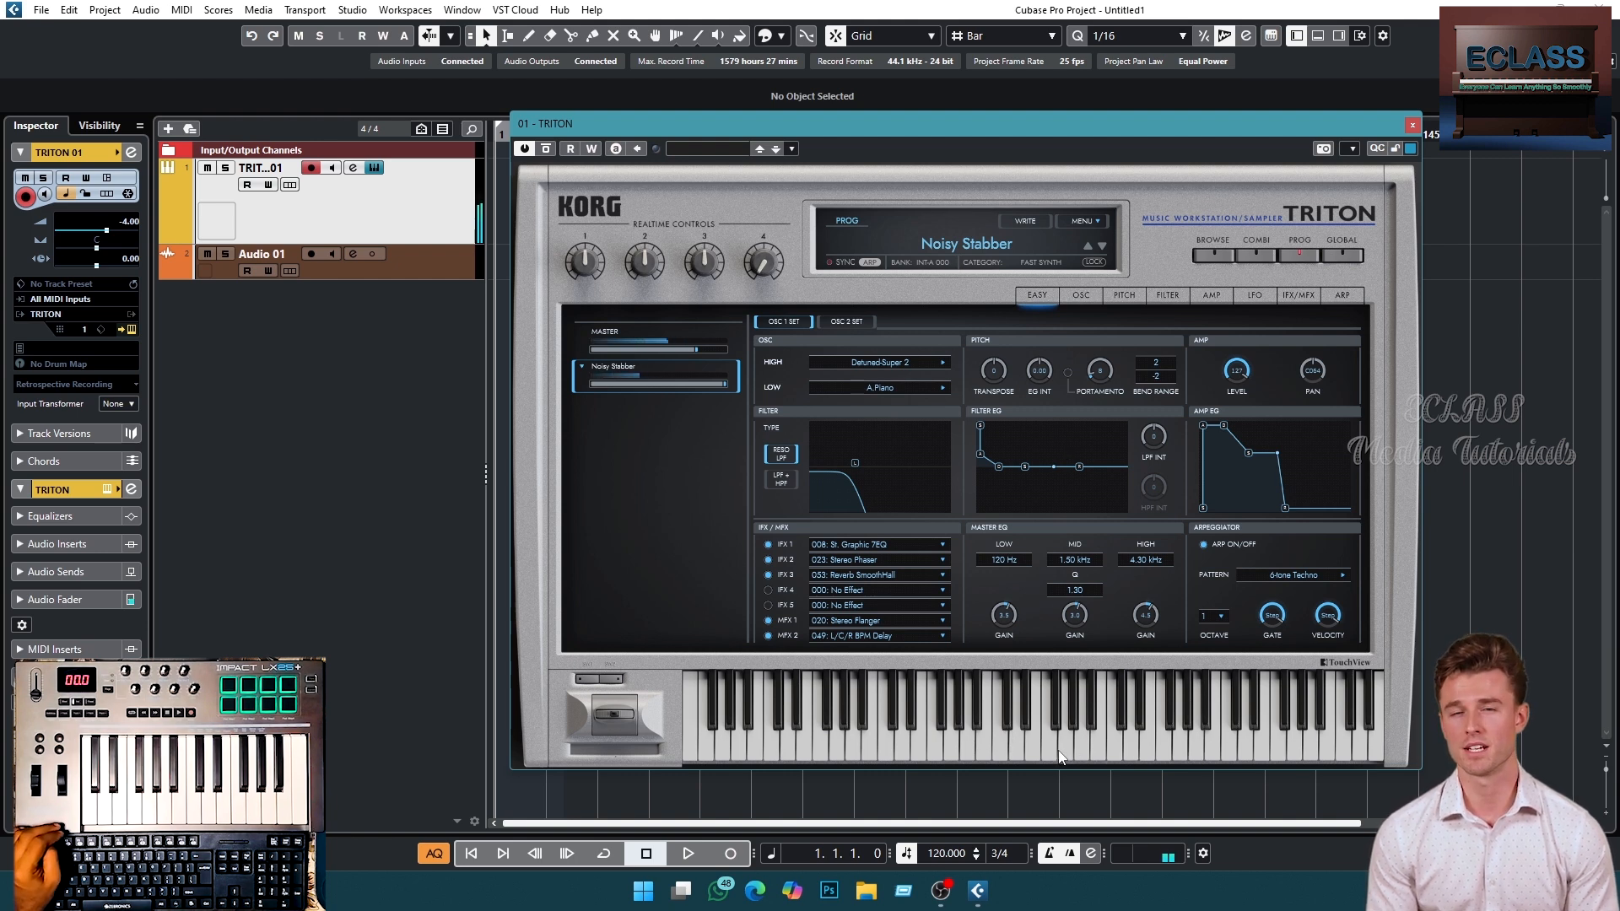
click(1021, 746)
click(970, 746)
click(881, 741)
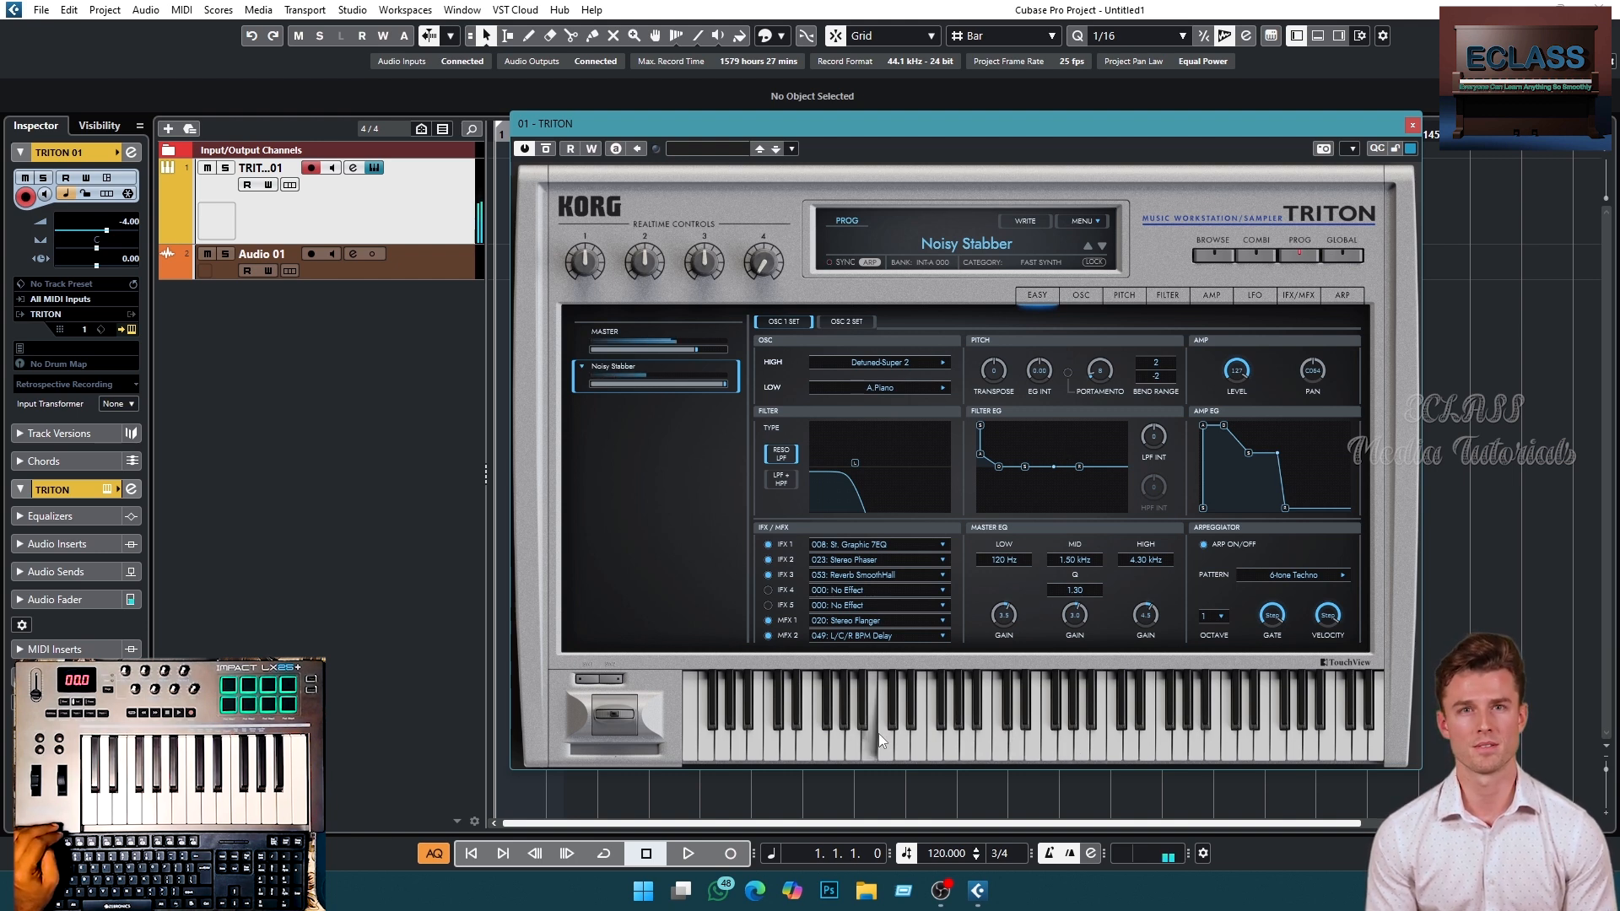
click(785, 746)
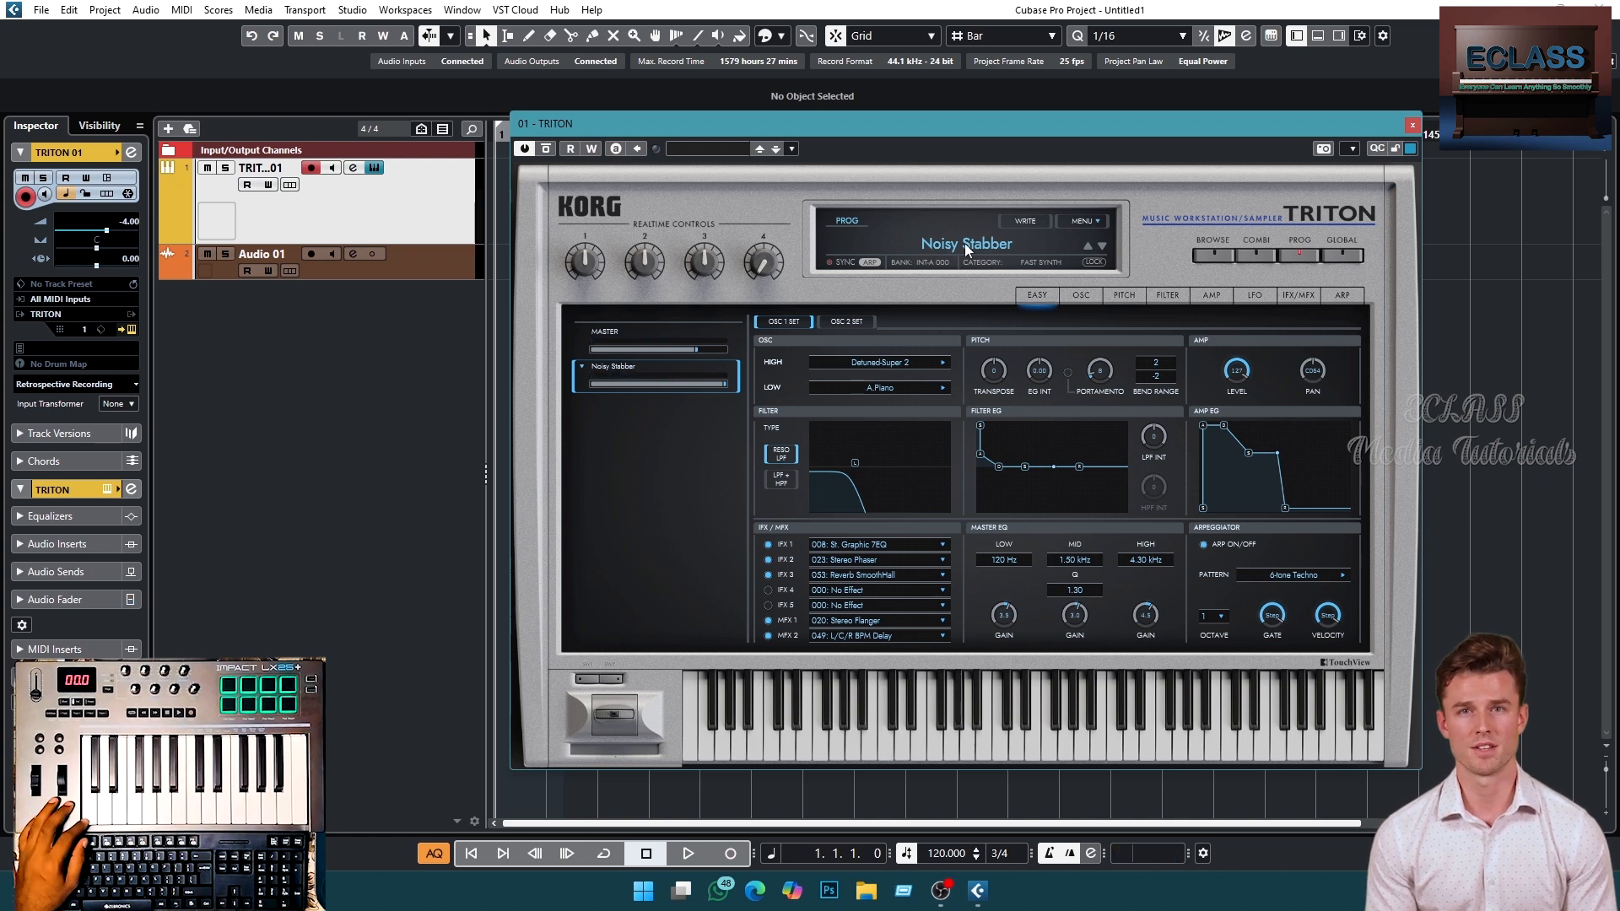
- Switch the TRITON program to Acoustic Piano and open the program browser
click(1104, 246)
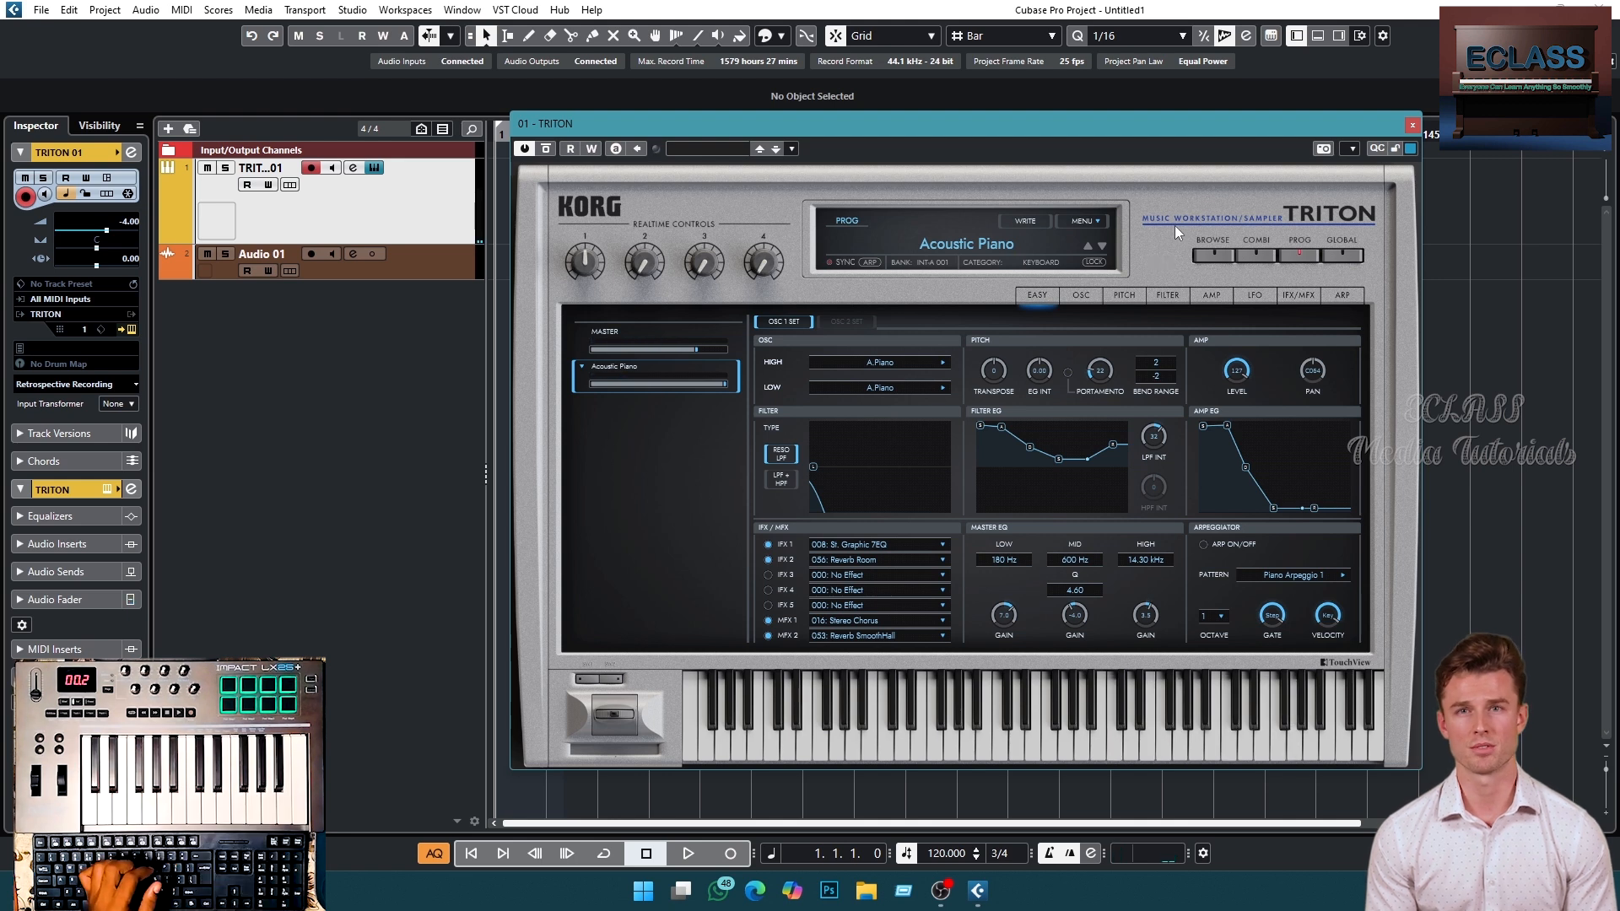
click(1207, 254)
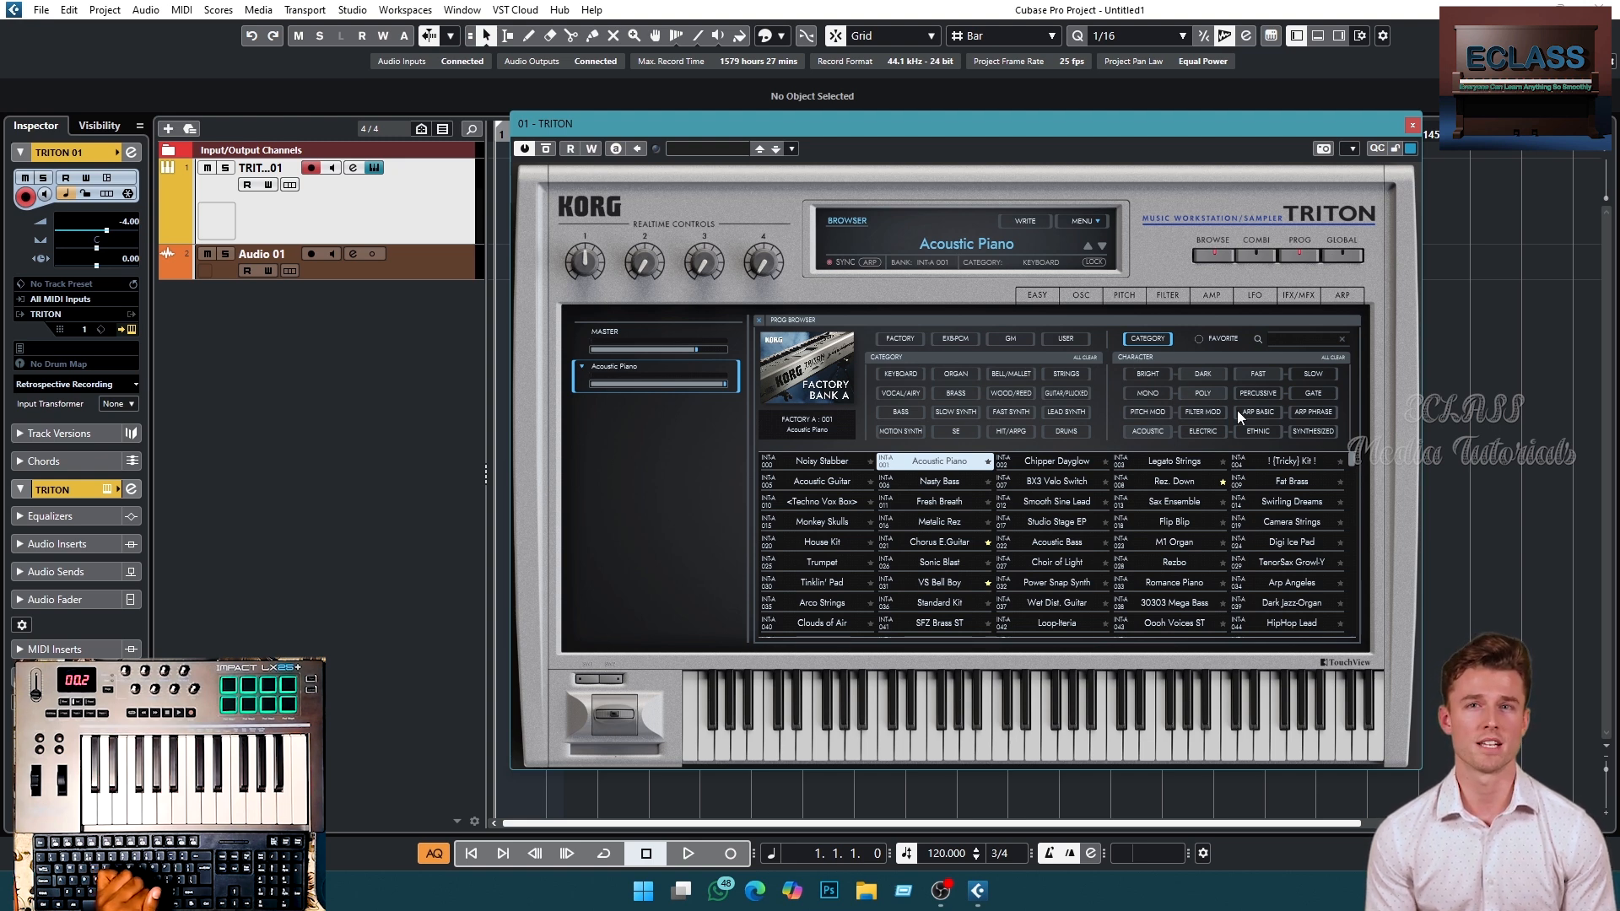
- Filter the browser by the Keyboard category and load the Studio Stage EP program
click(912, 375)
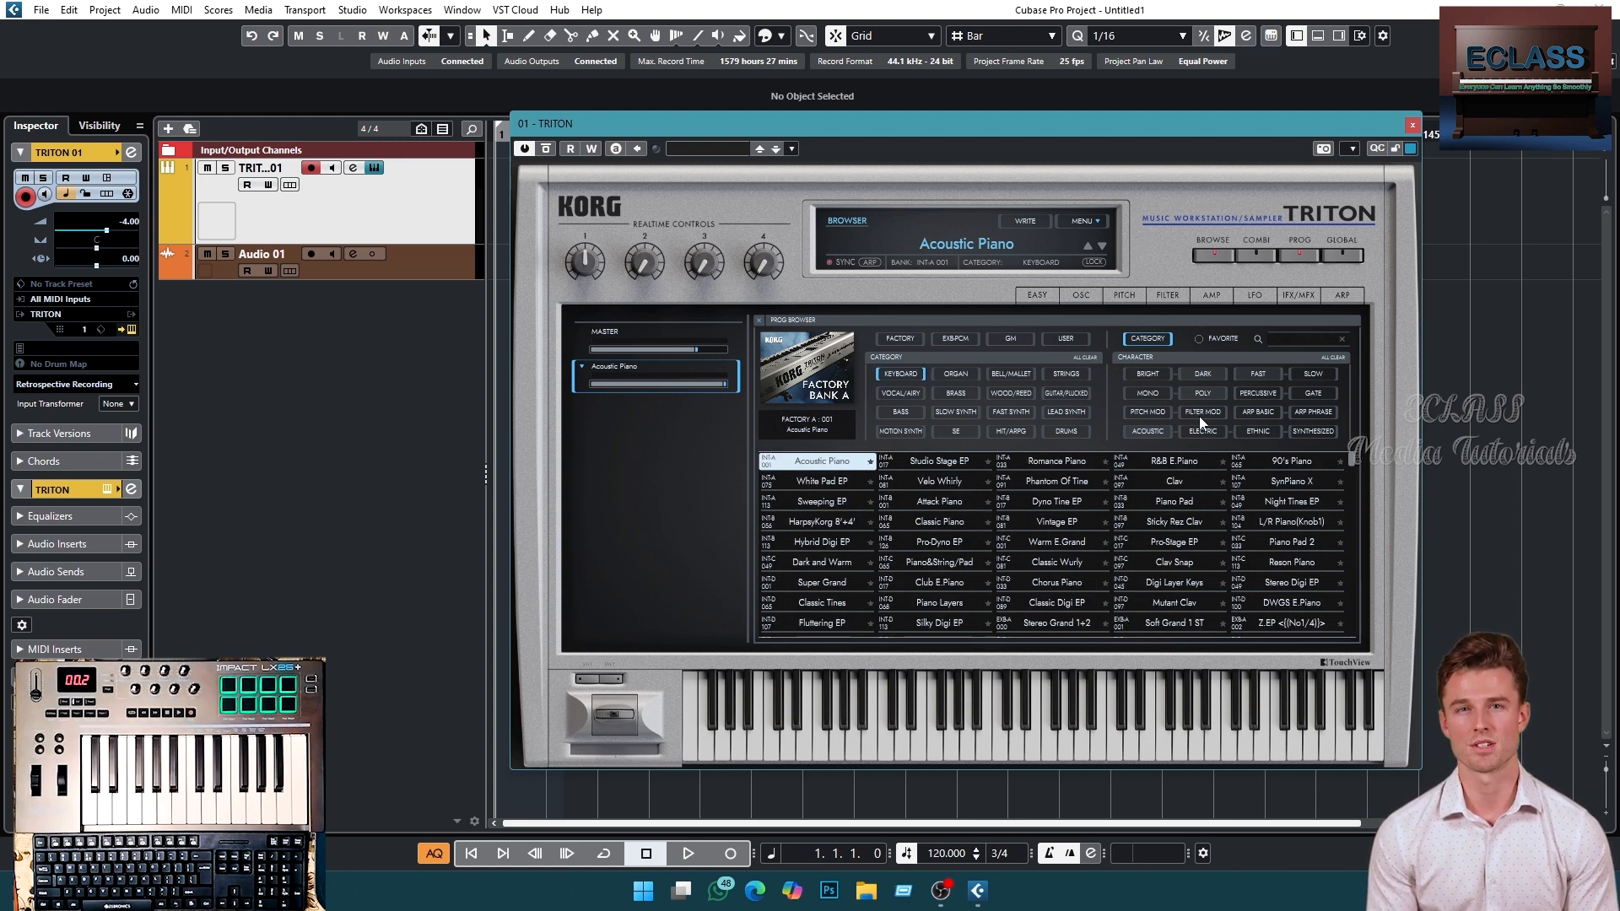
scroll(1028, 524, down, 6)
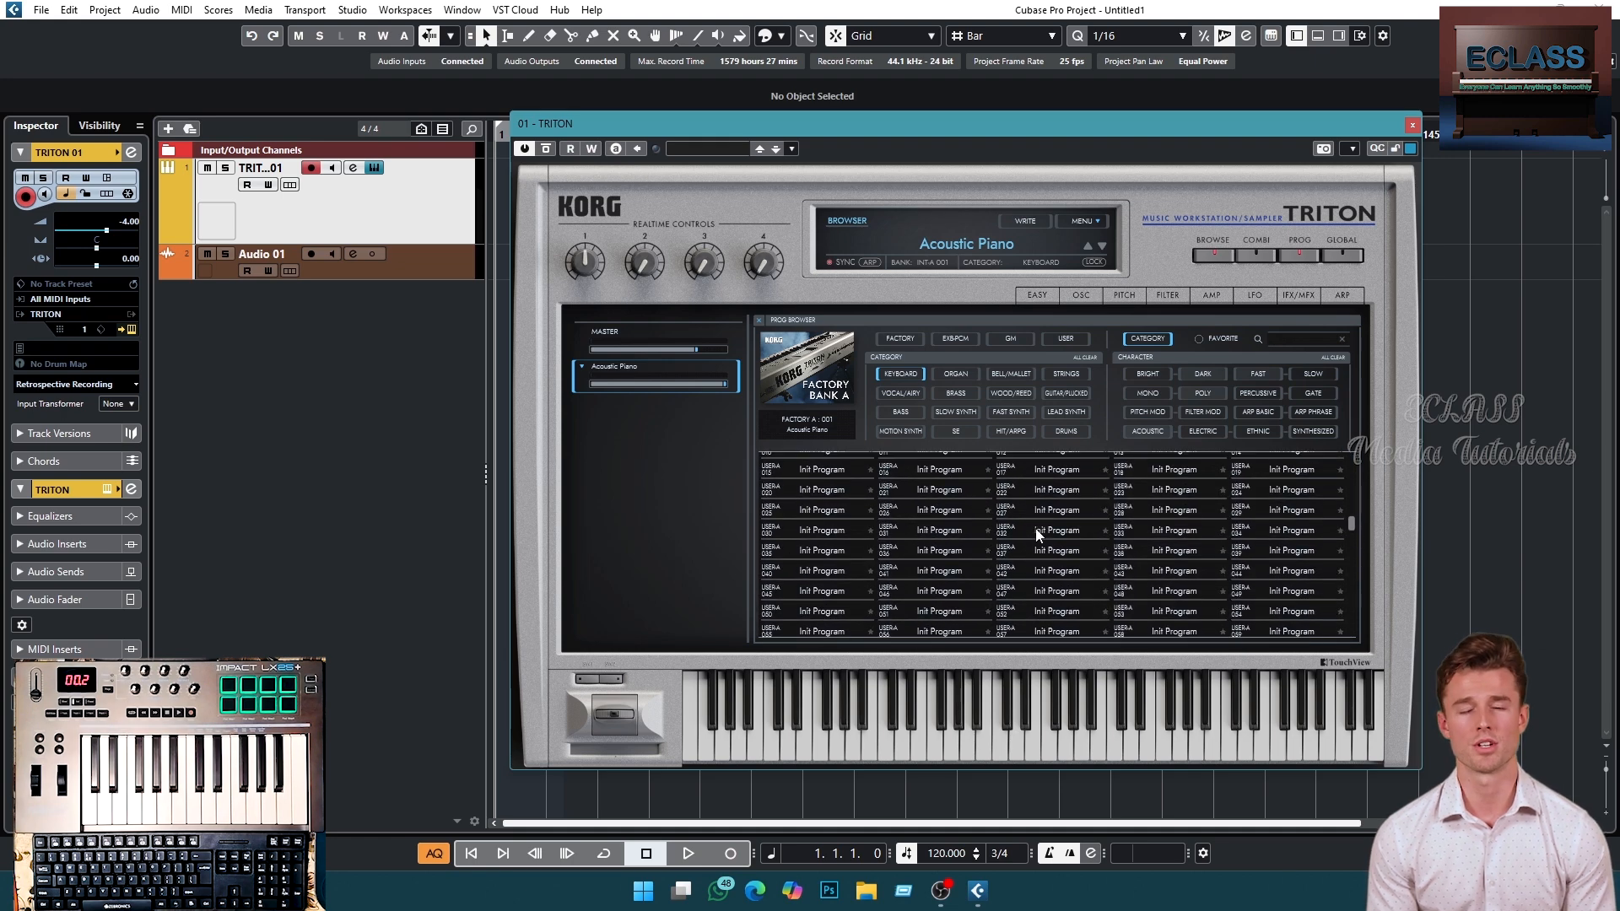
scroll(1038, 534, up, 6)
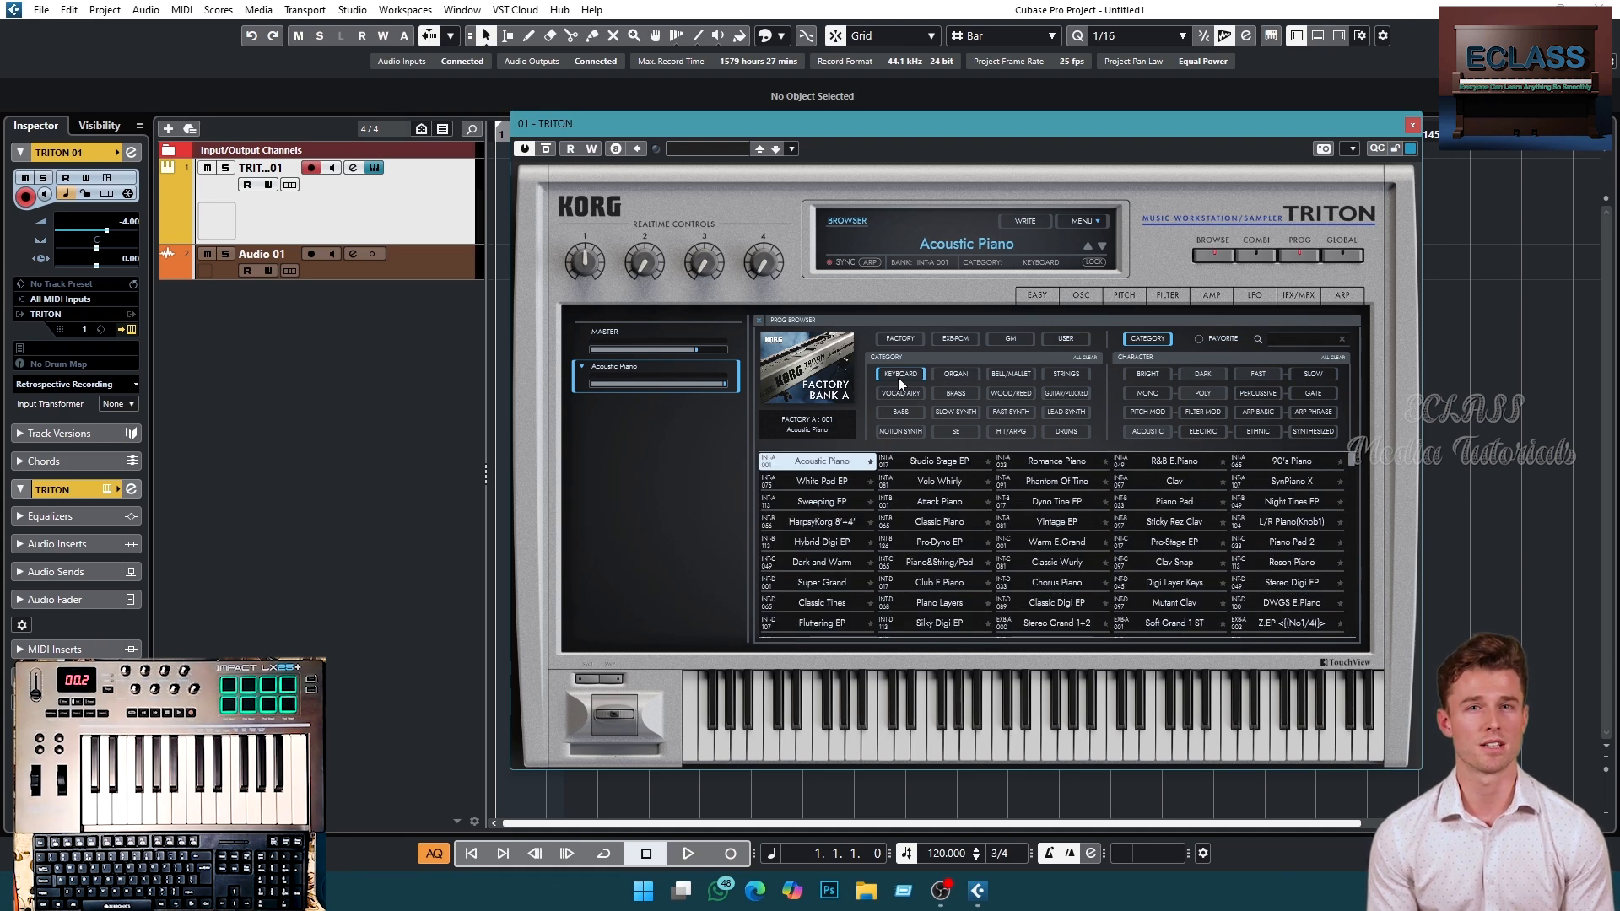
click(949, 465)
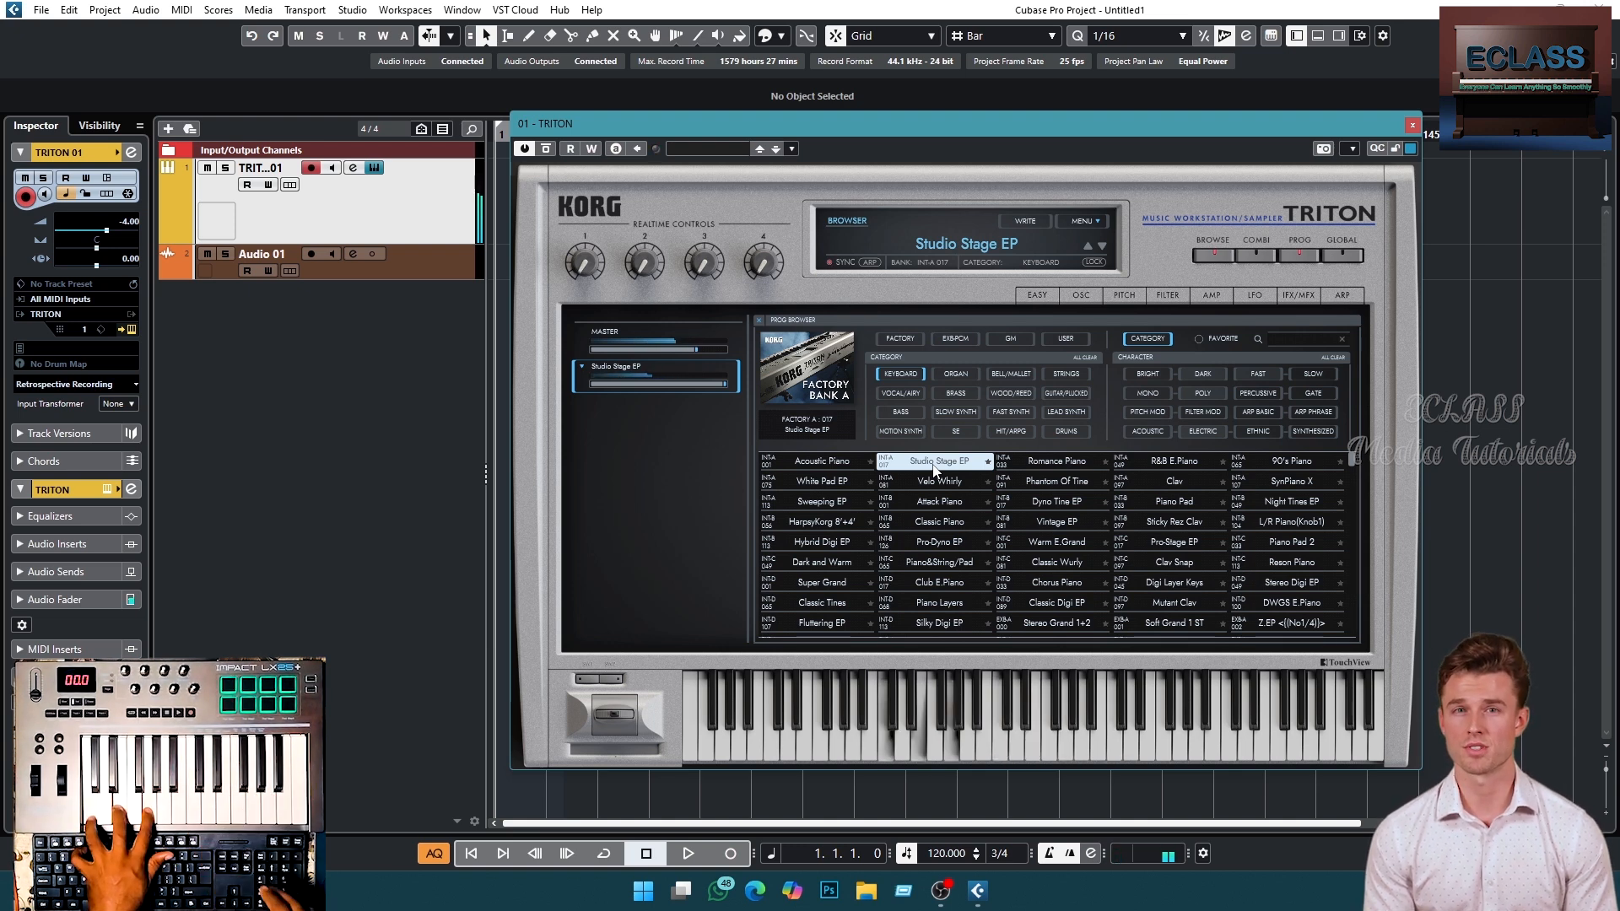
- Filter the browser by the Strings category and load the Legato Strings program
click(1068, 374)
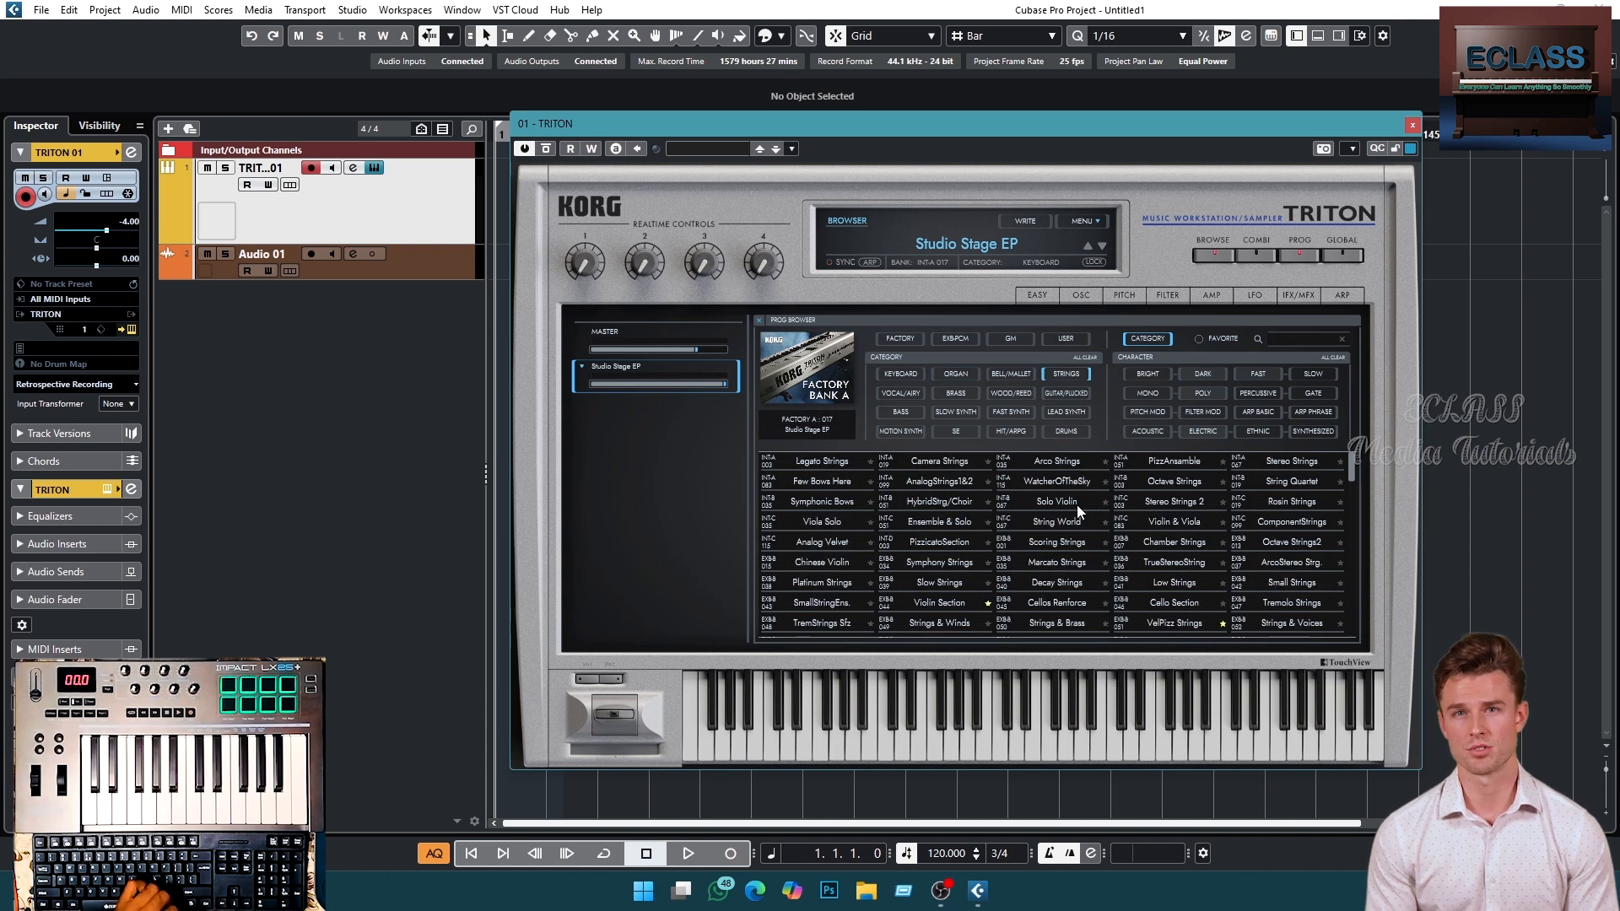
click(844, 464)
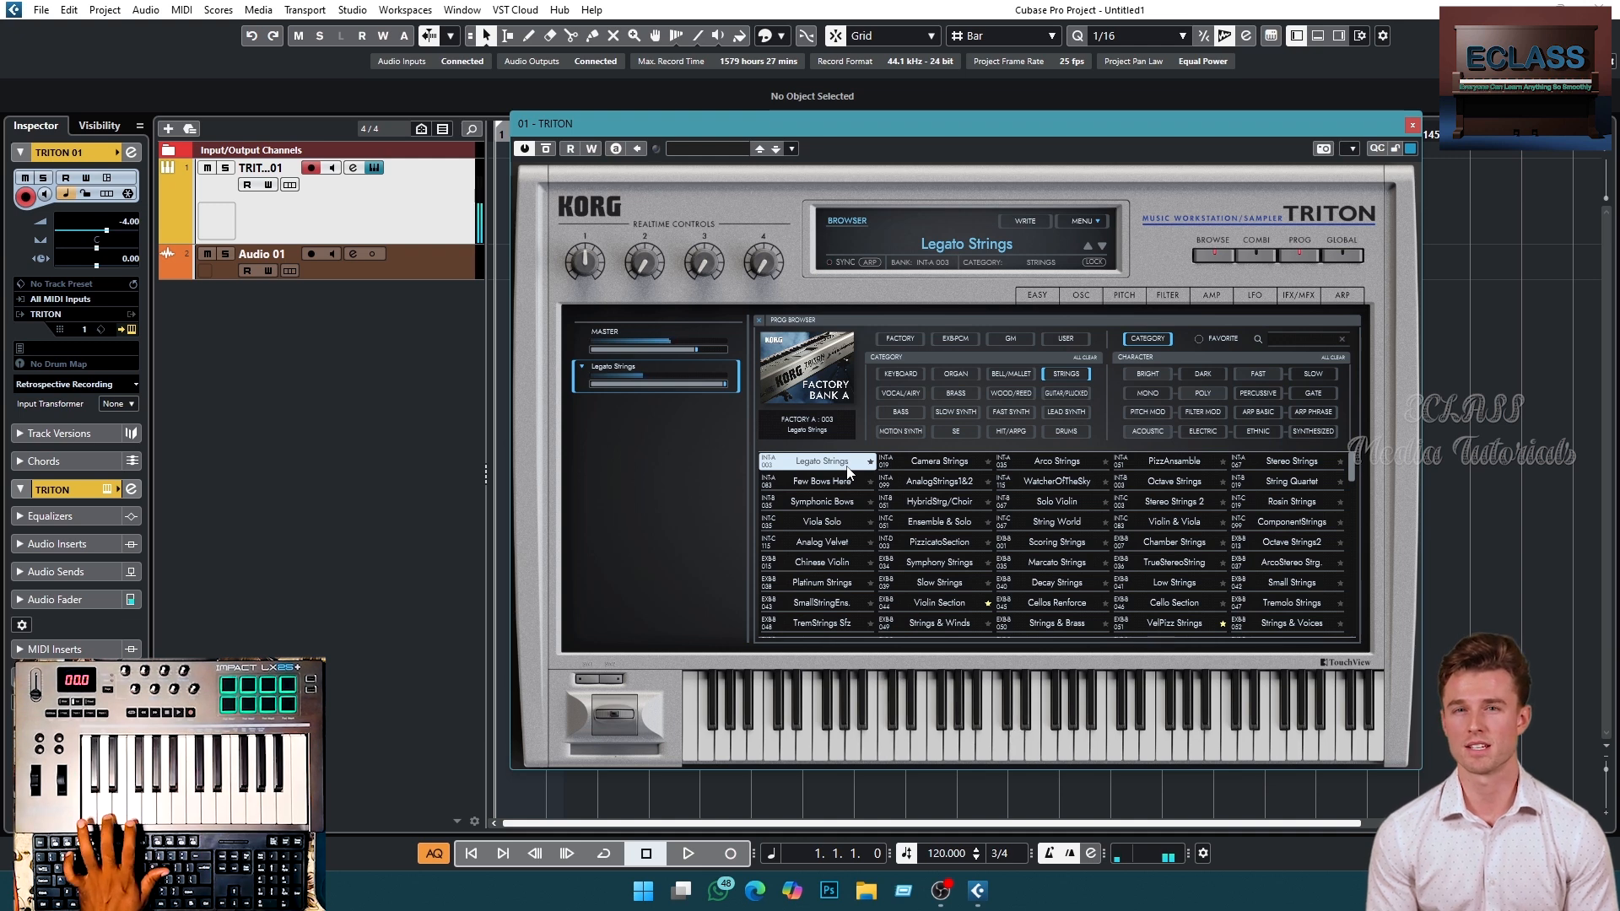
- Move the editor window, filter by the Drums category and load the Standard Kit program
drag(835, 126, 955, 133)
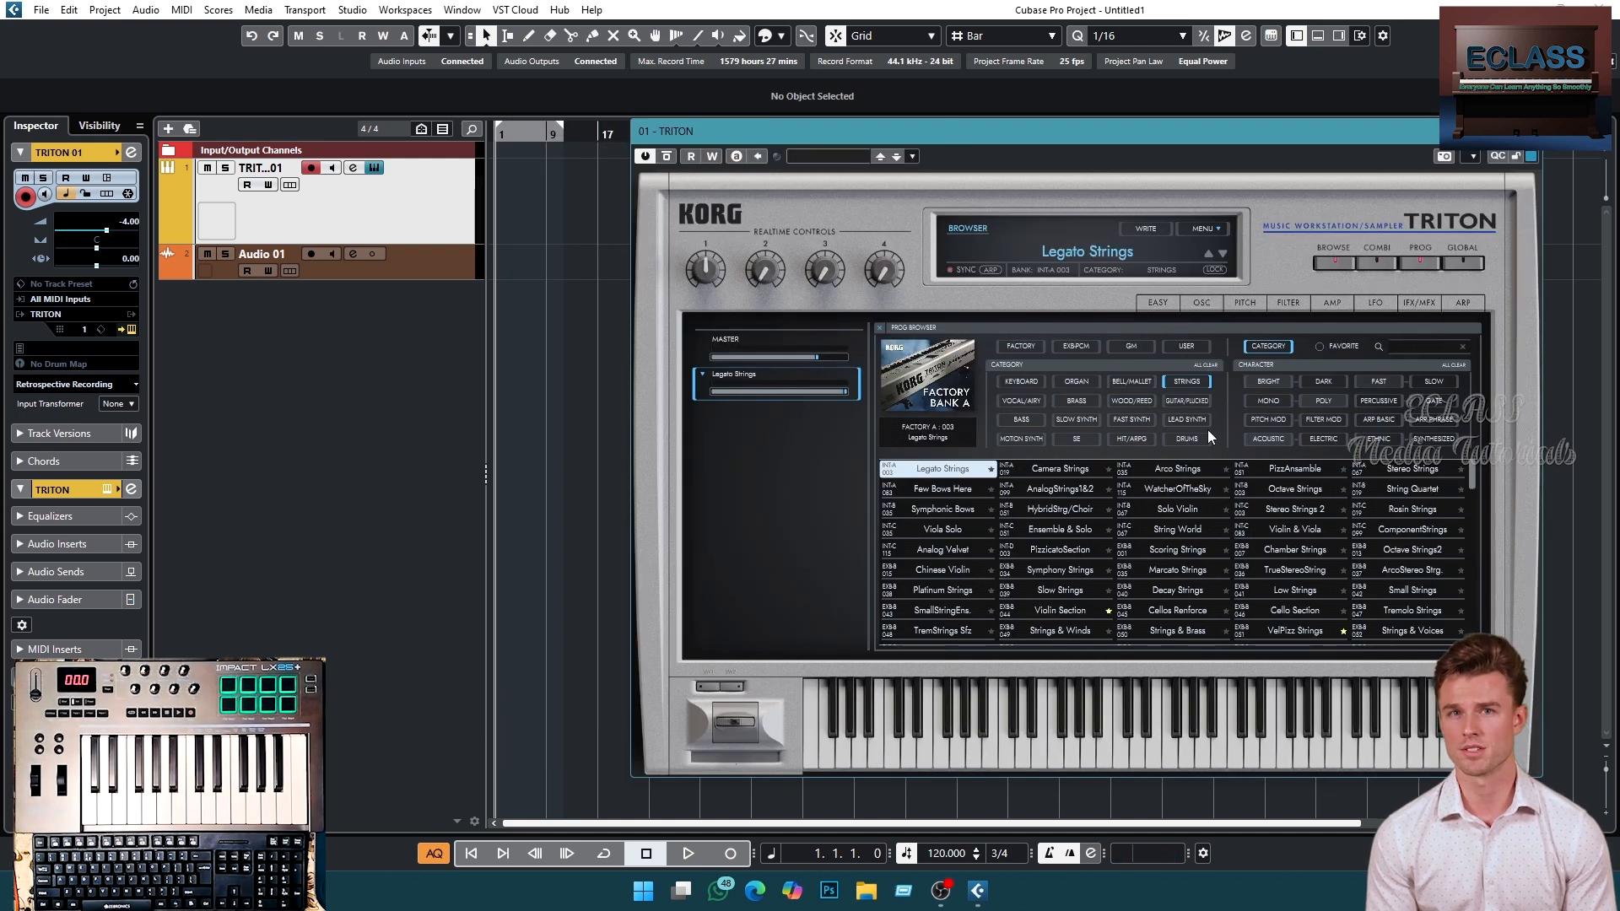
click(1186, 437)
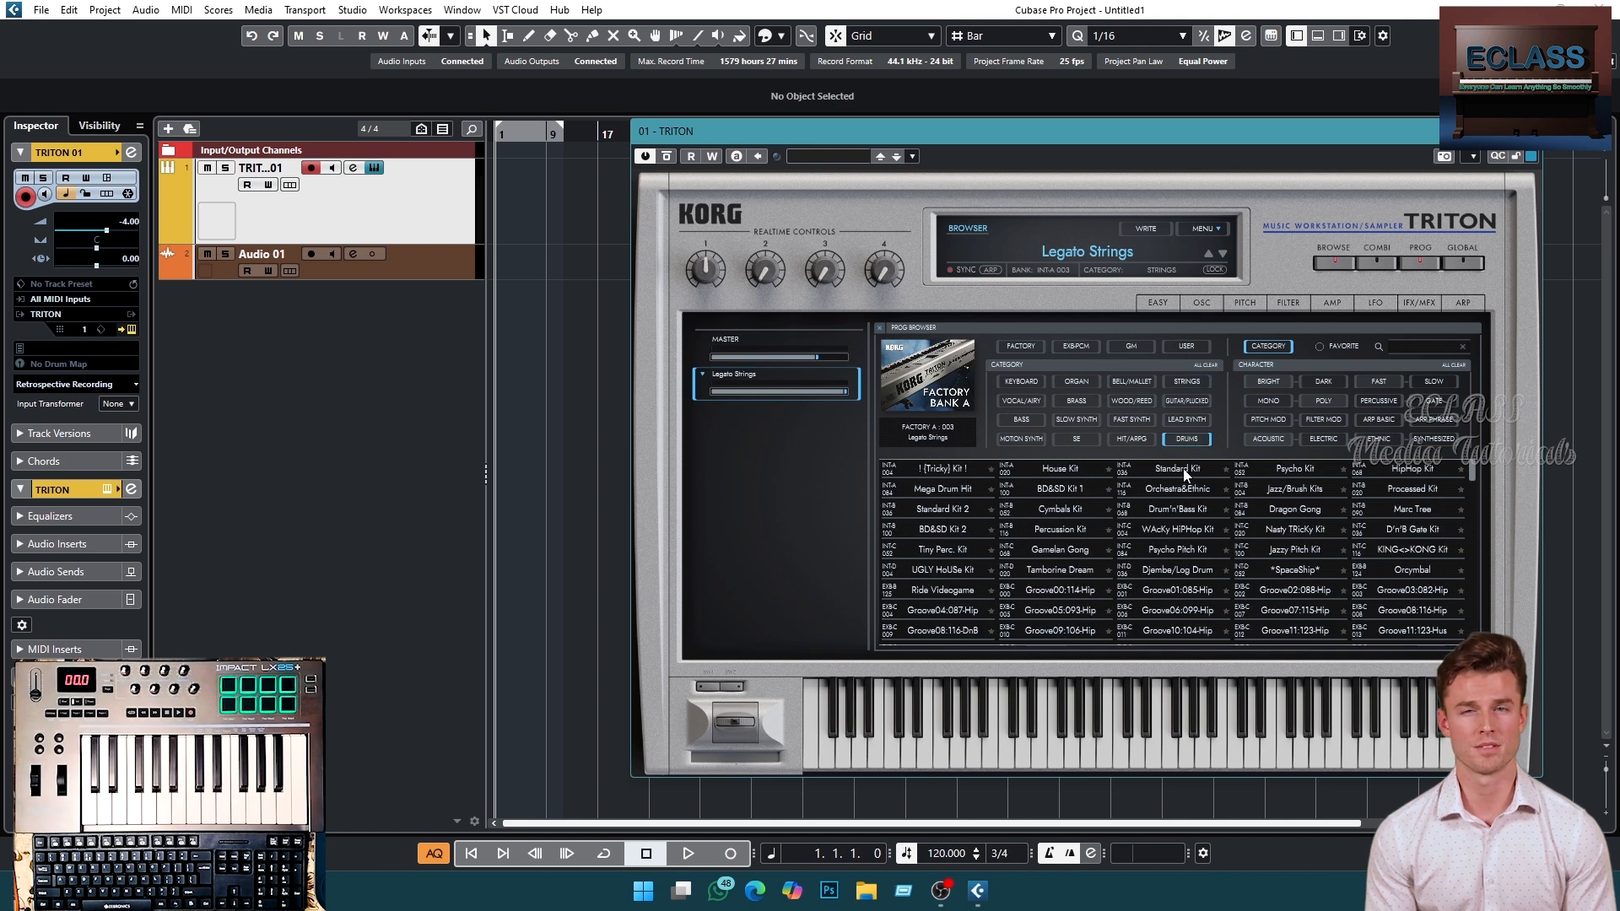
click(1184, 470)
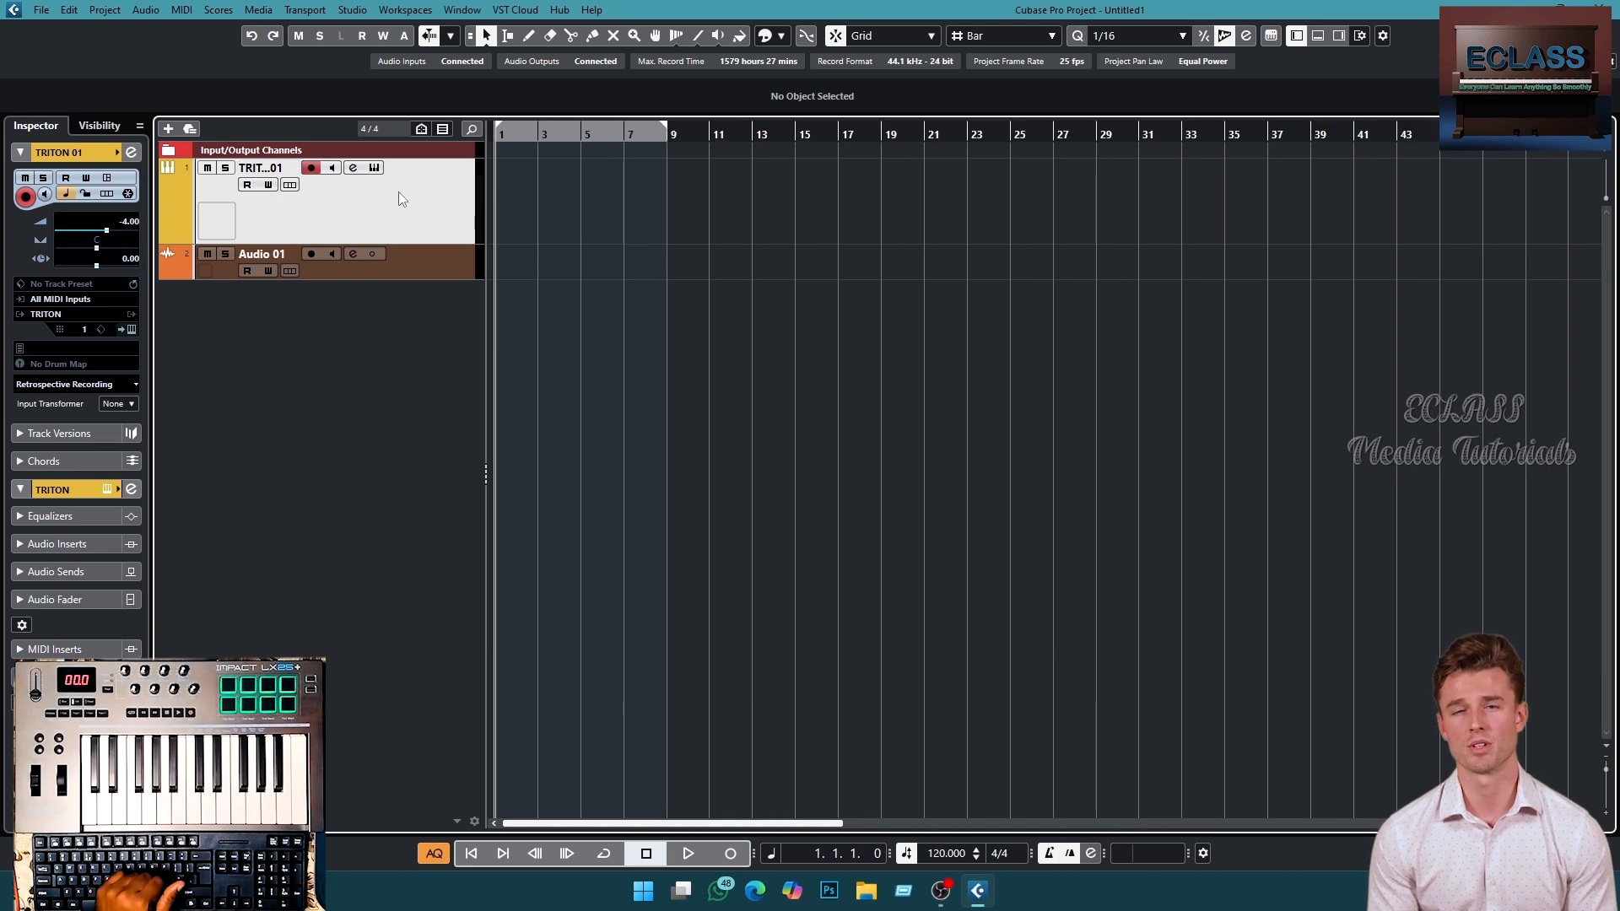
- Rename the TRITON instrument track to Drums
double_click(257, 167)
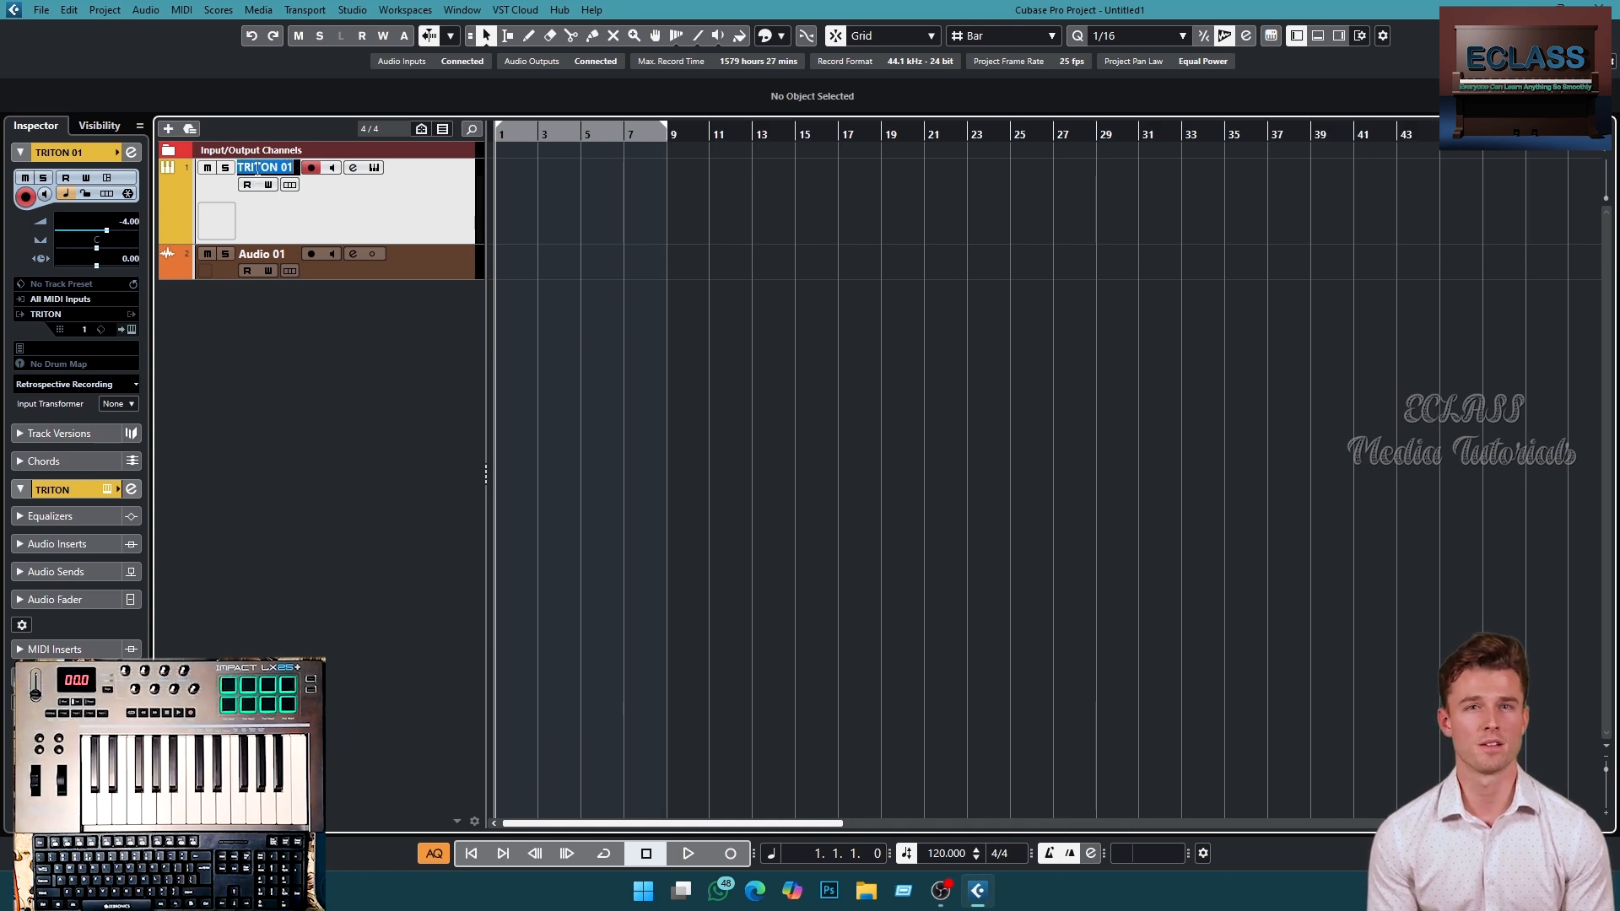
text(Drums)
key(Return)
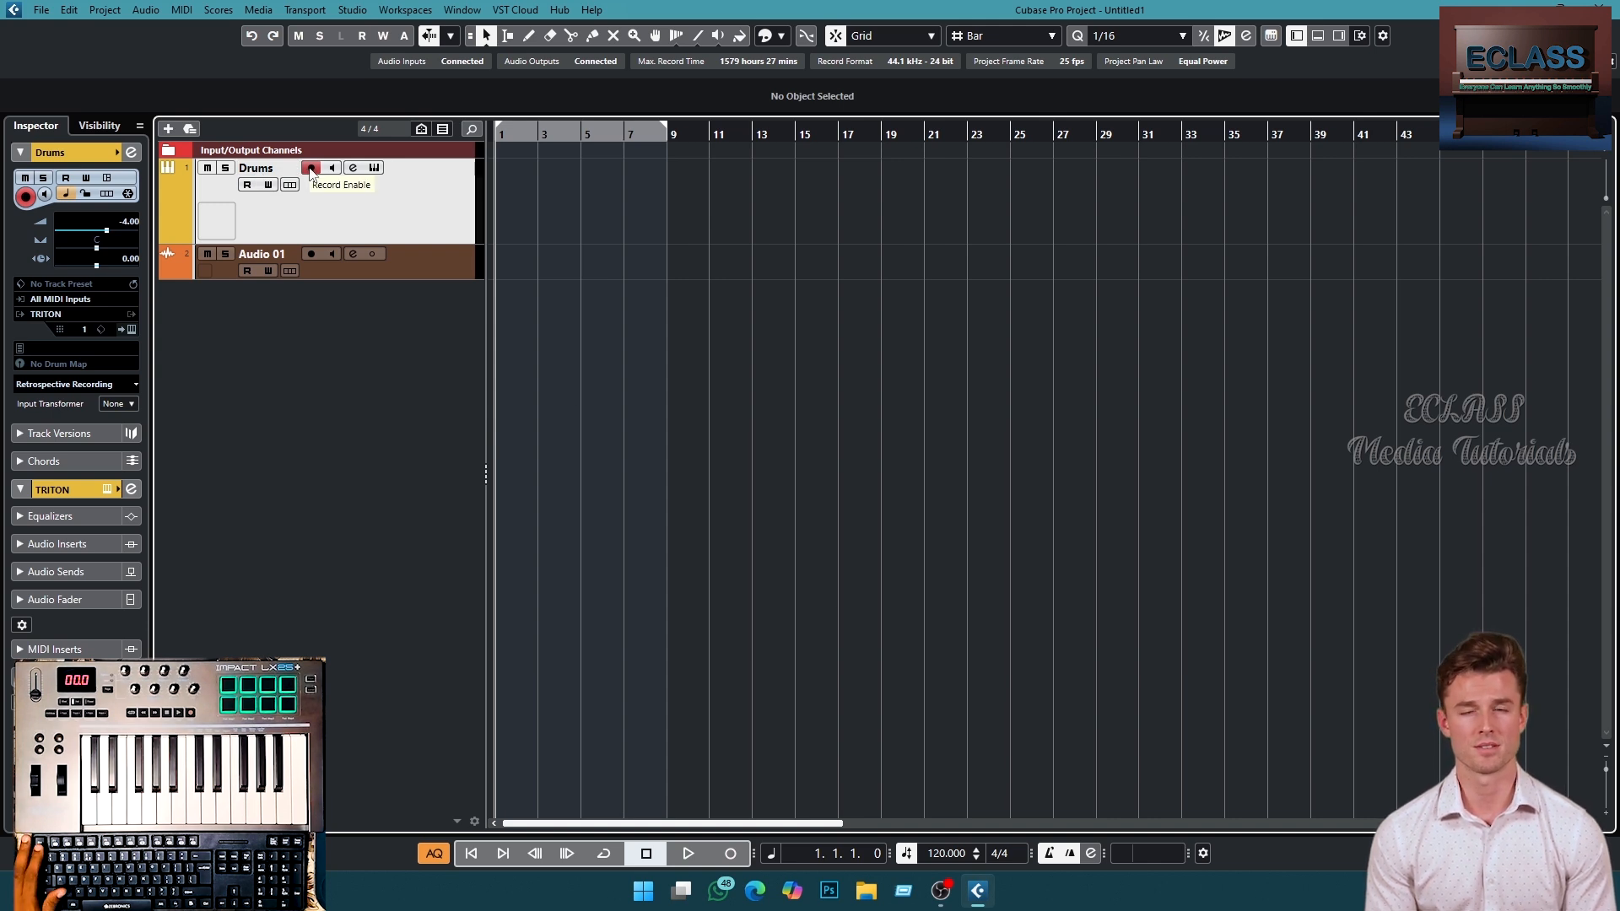
- Record-enable the Drums track and record a drum part from the start of the project
click(310, 169)
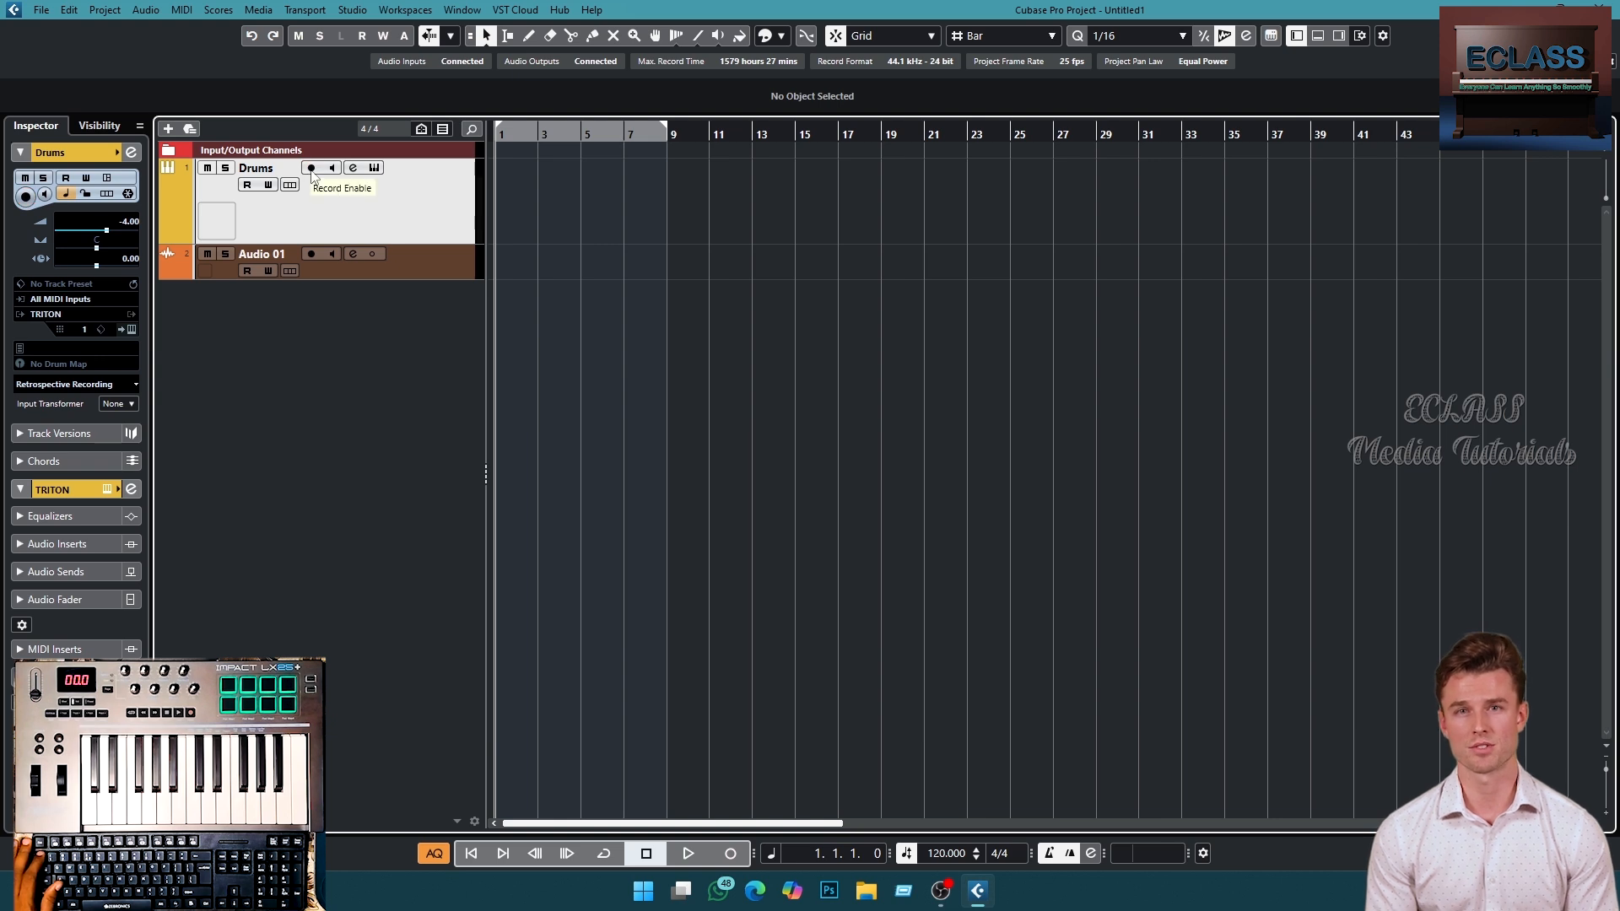
click(311, 169)
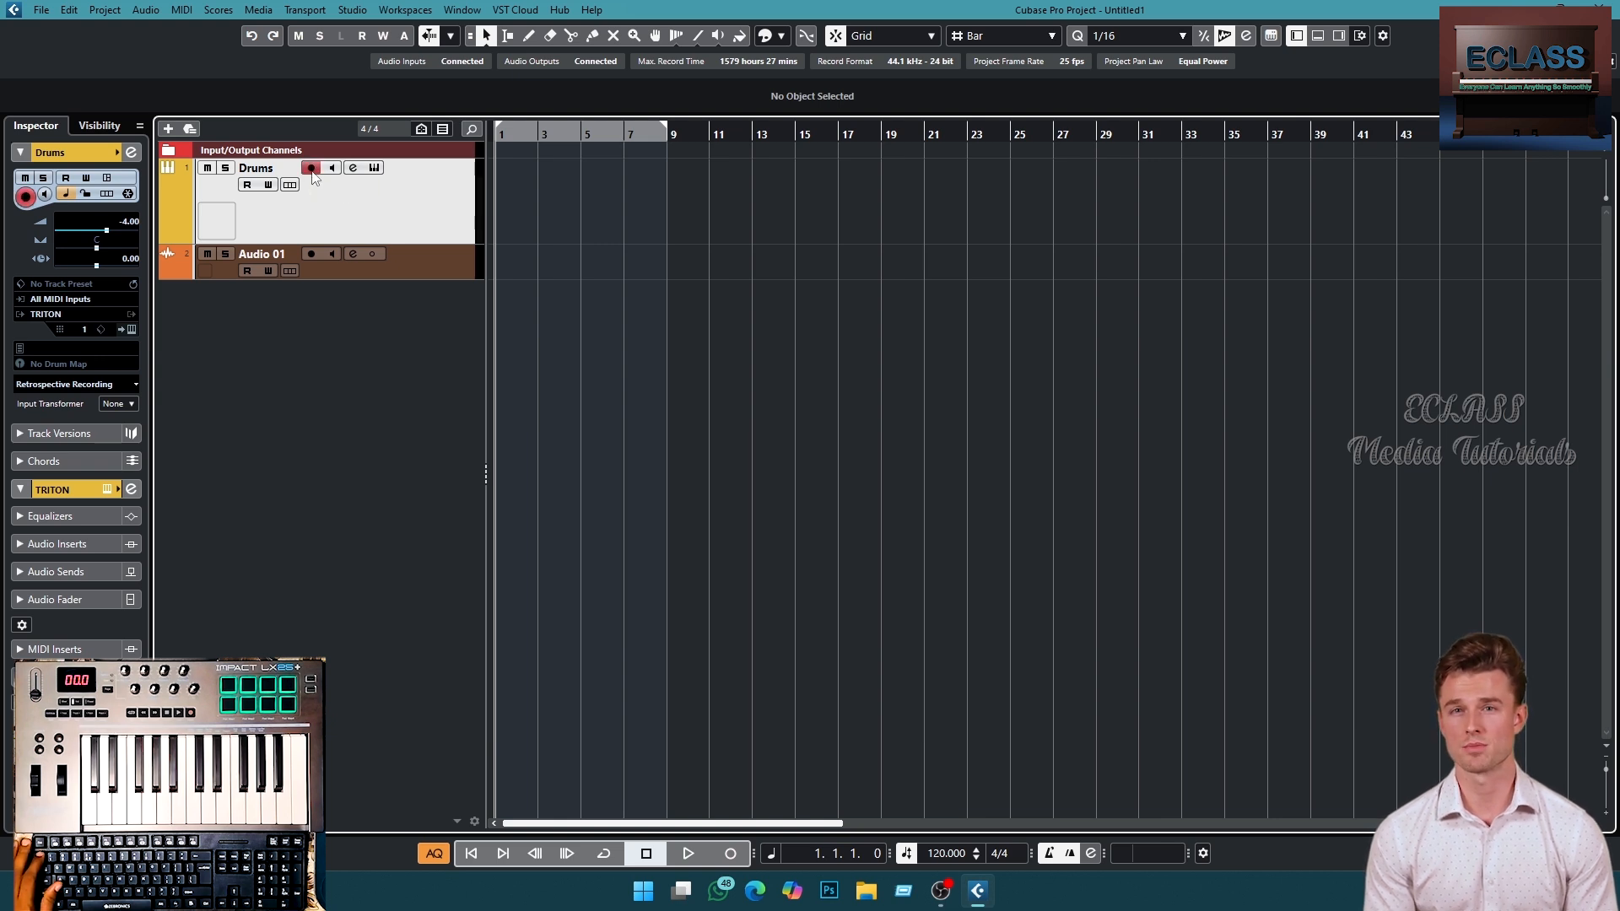
click(730, 854)
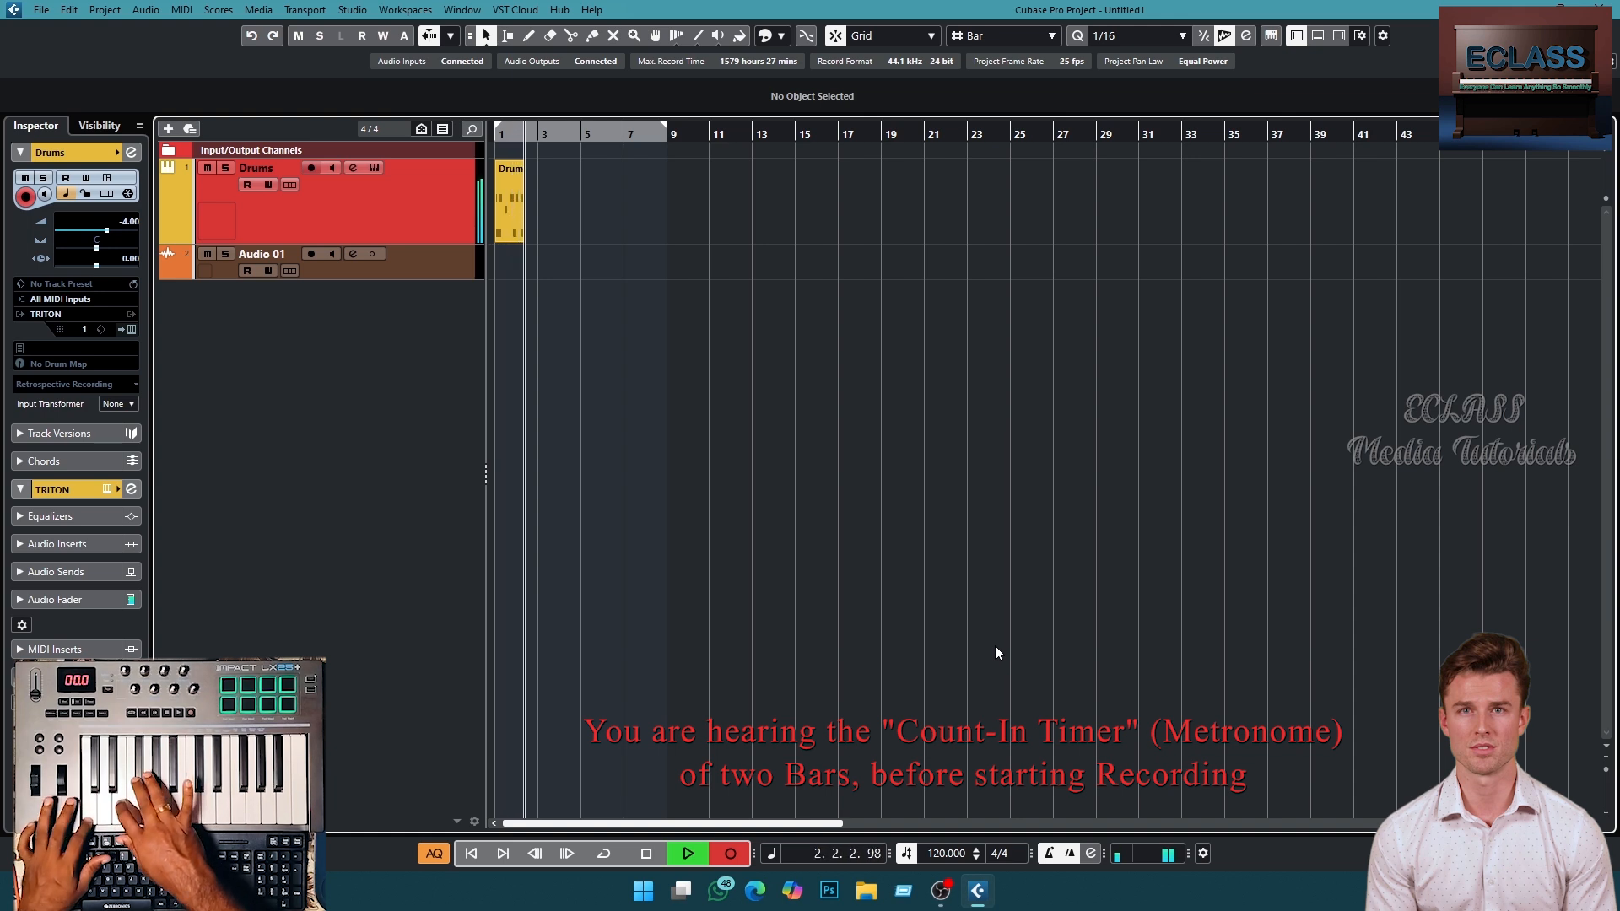
key(space)
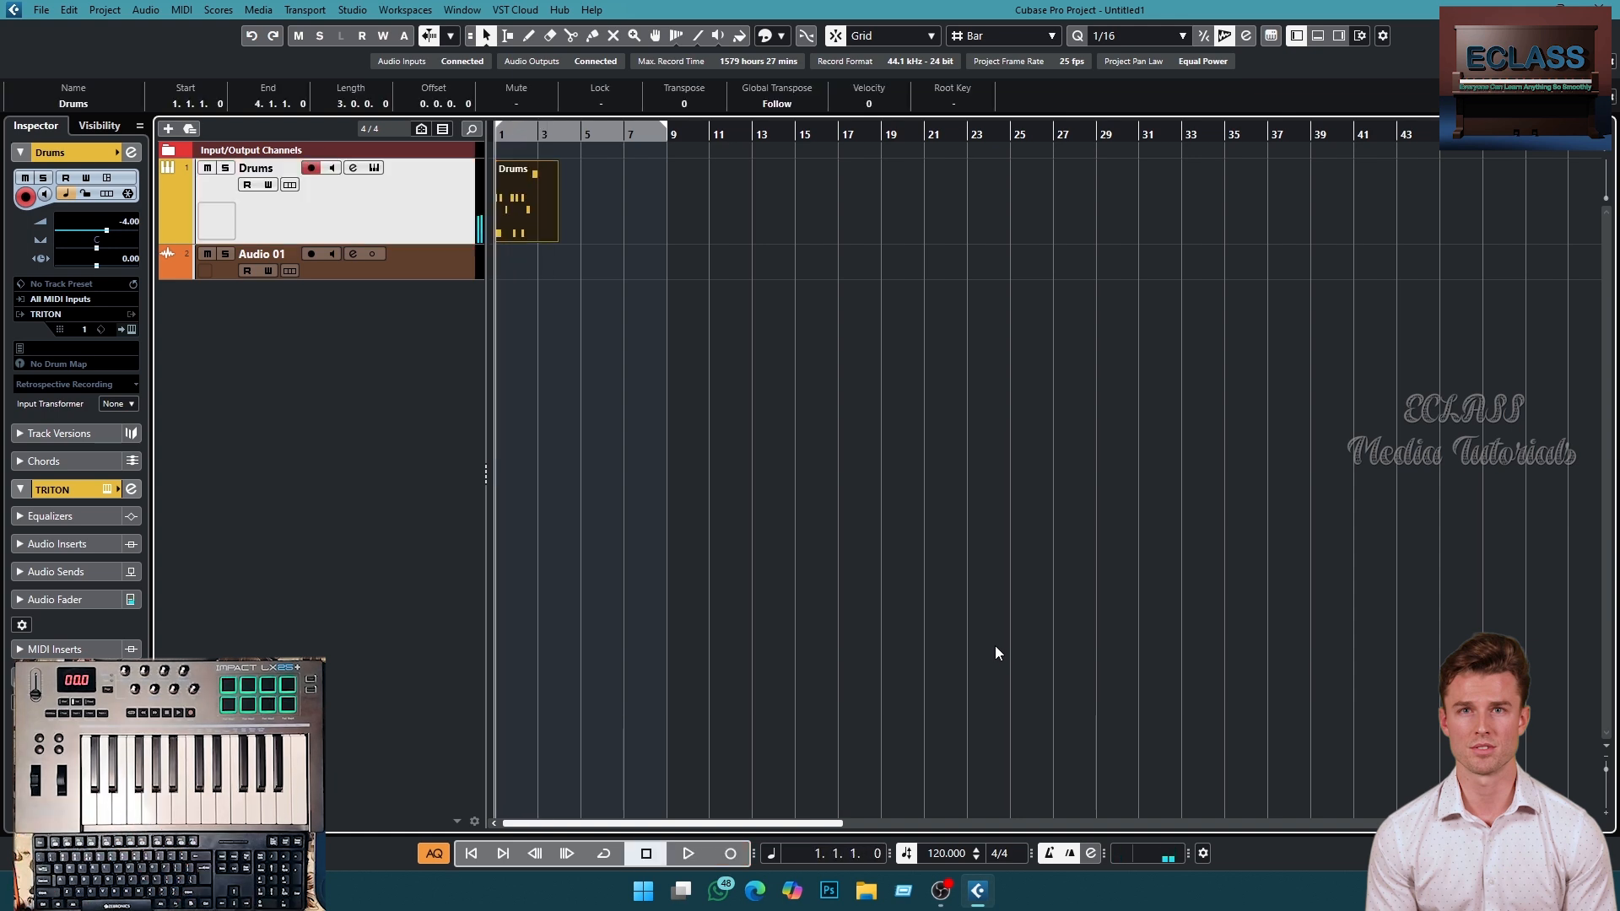
- Trim the recorded drum part to two bars and play it back from the project start
drag(556, 237, 541, 237)
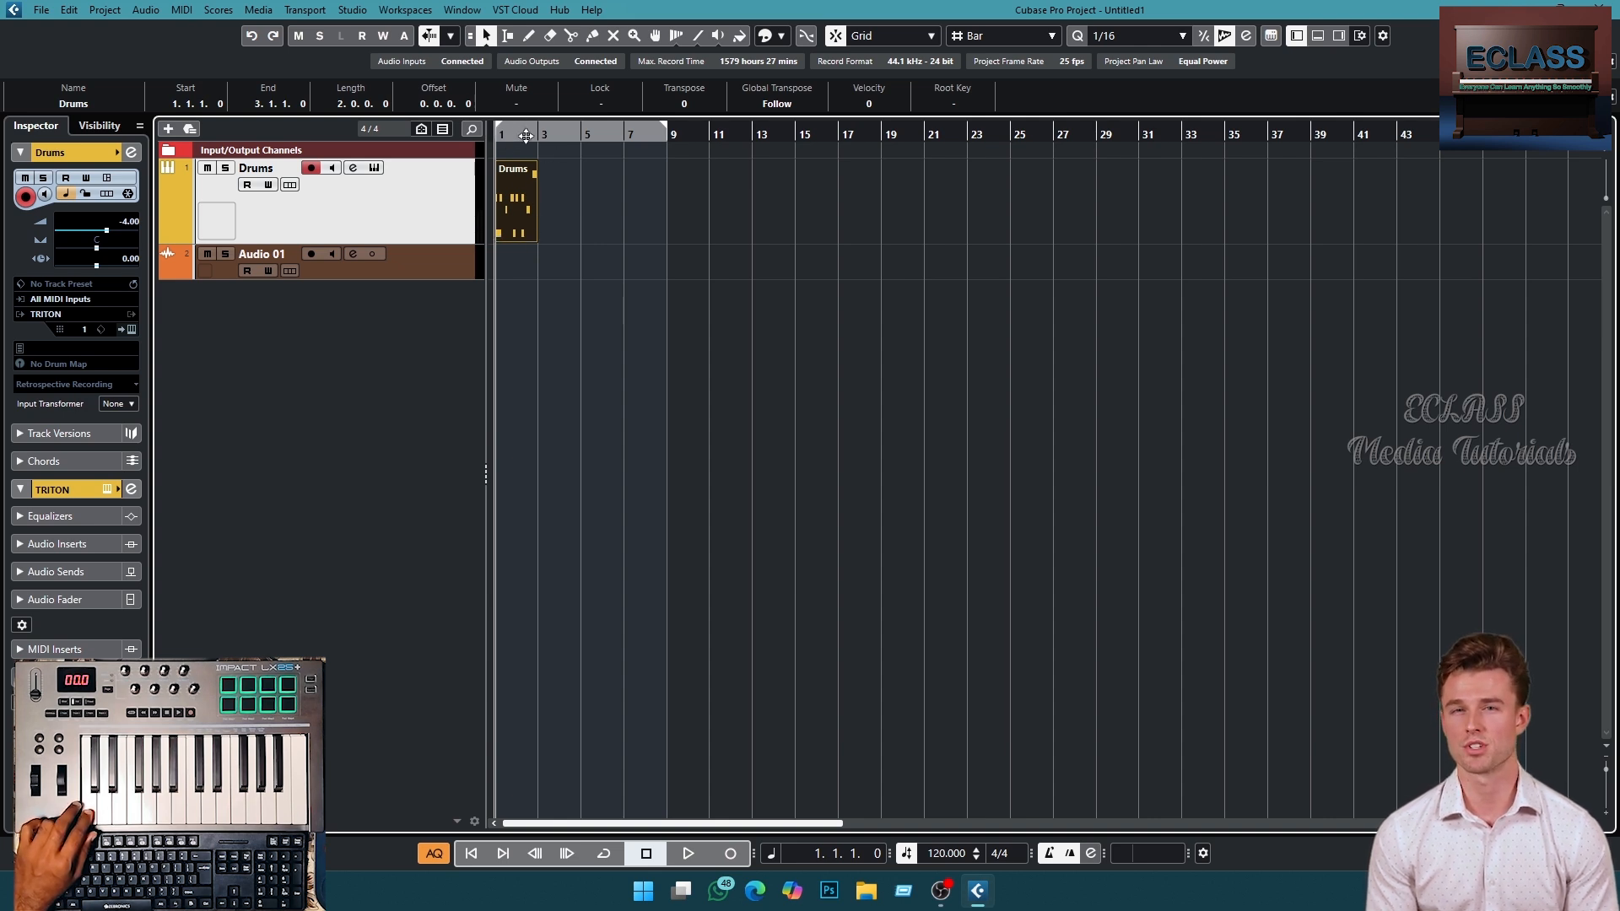
scroll(532, 135, down, 1)
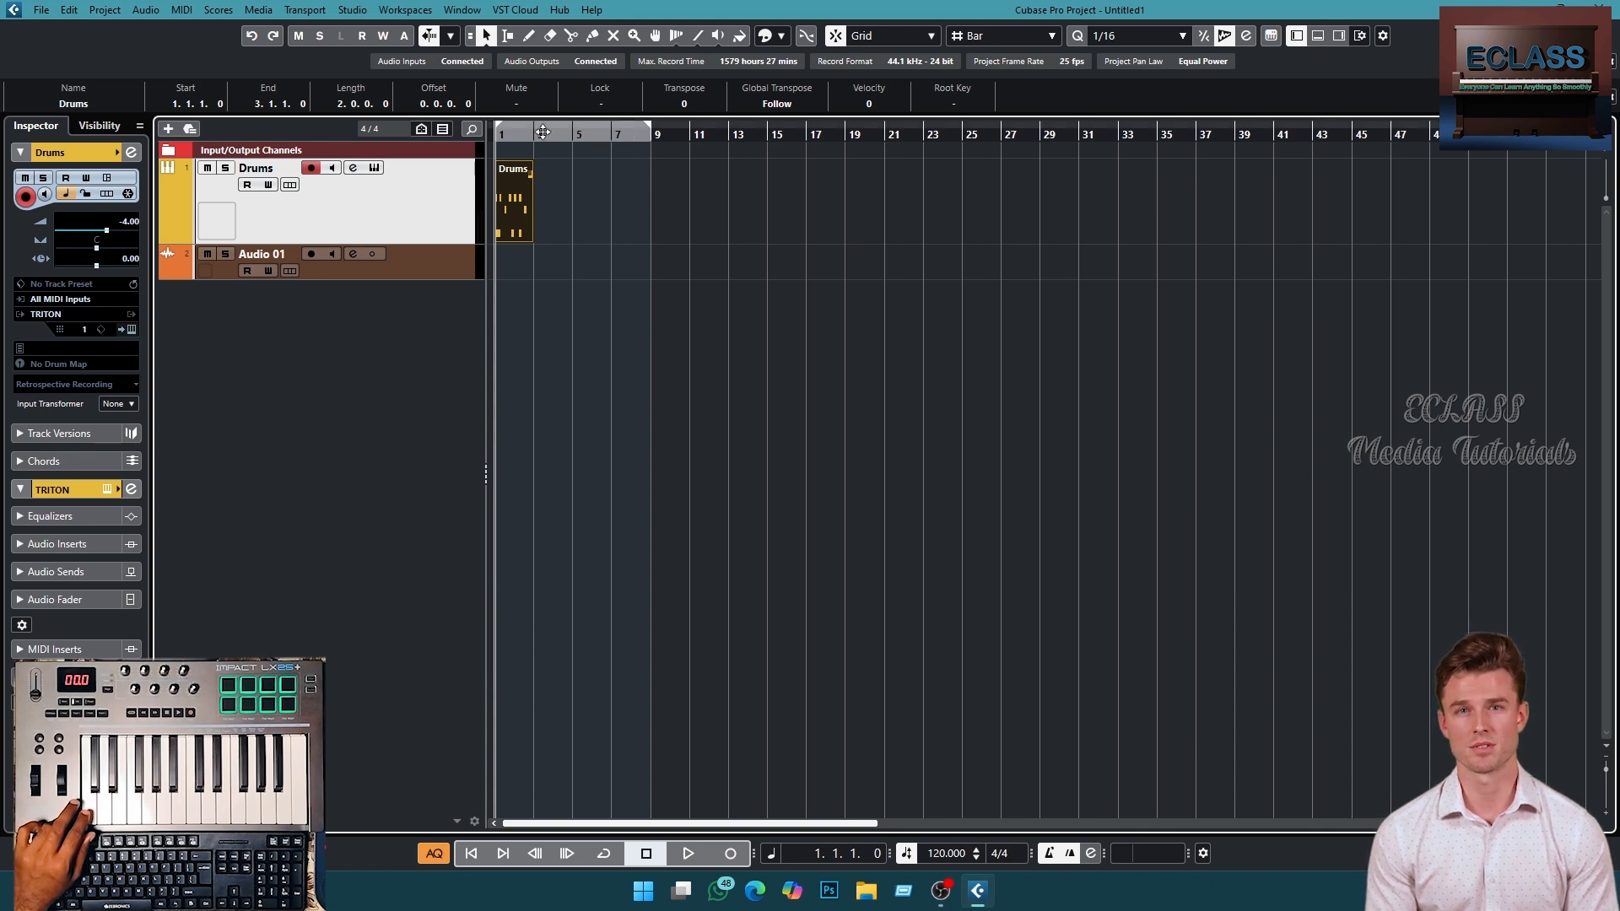
click(500, 135)
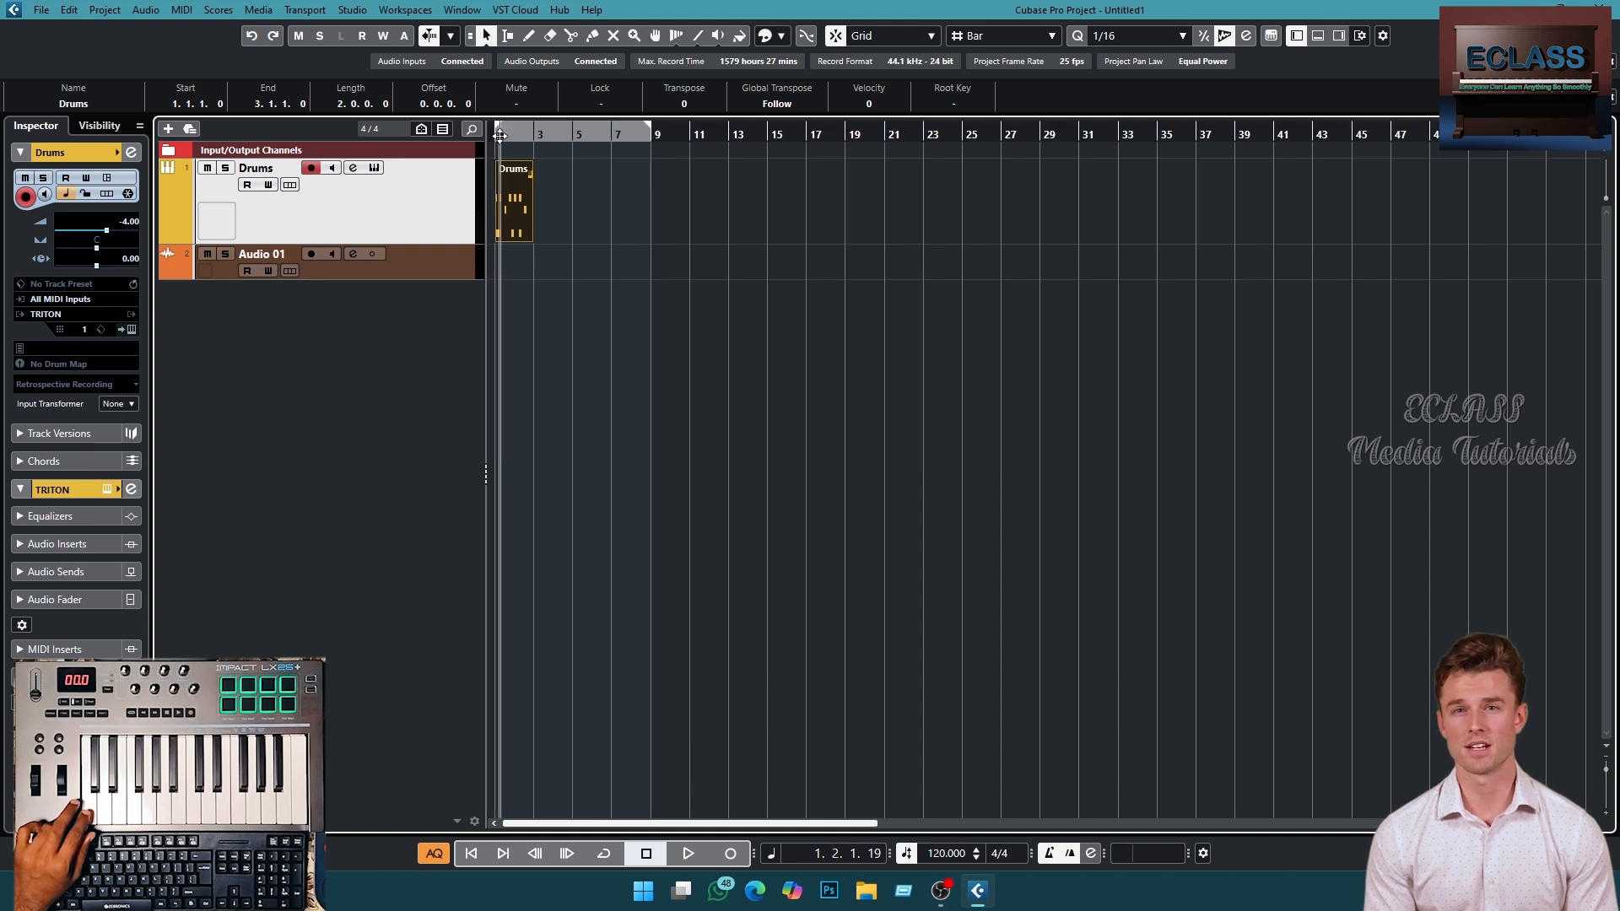
drag(500, 135, 913, 243)
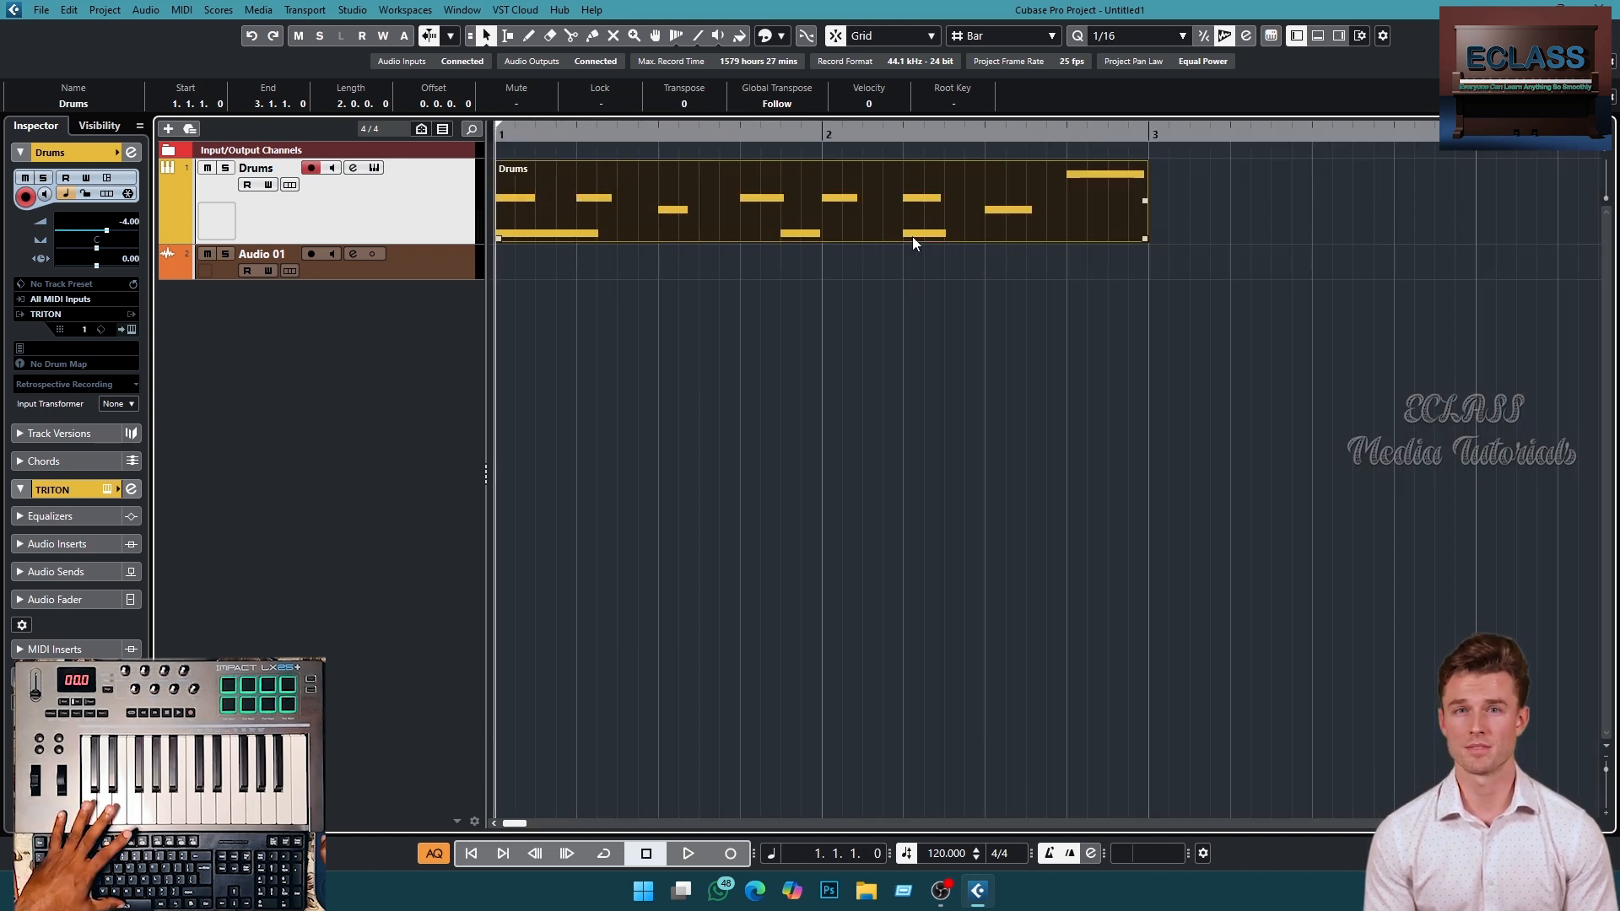
key(space)
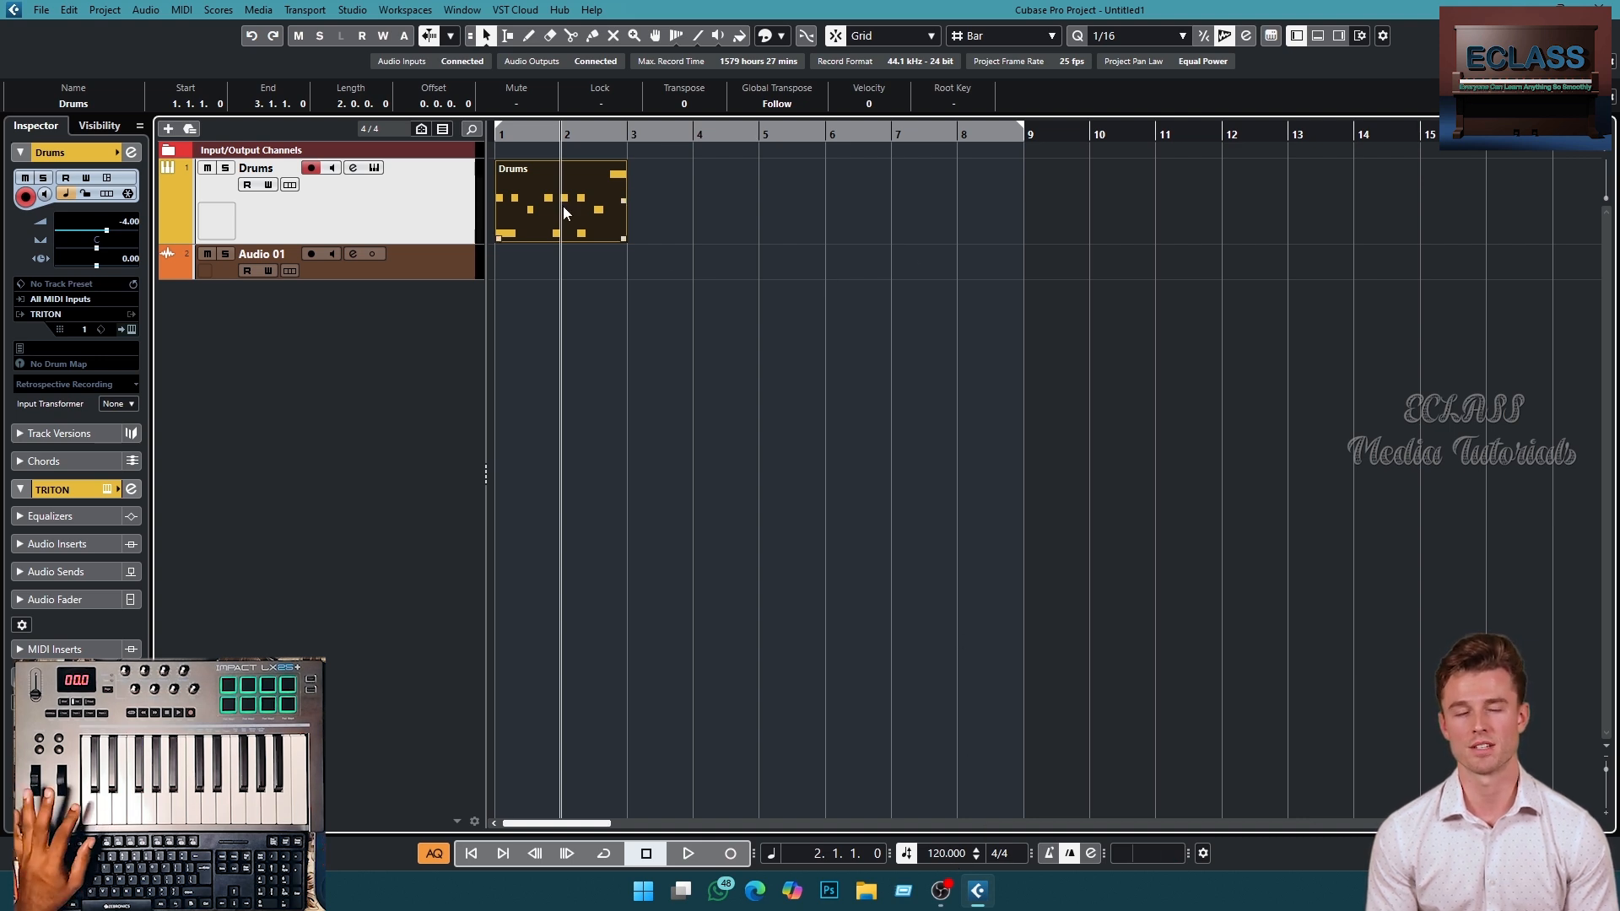
key(Home)
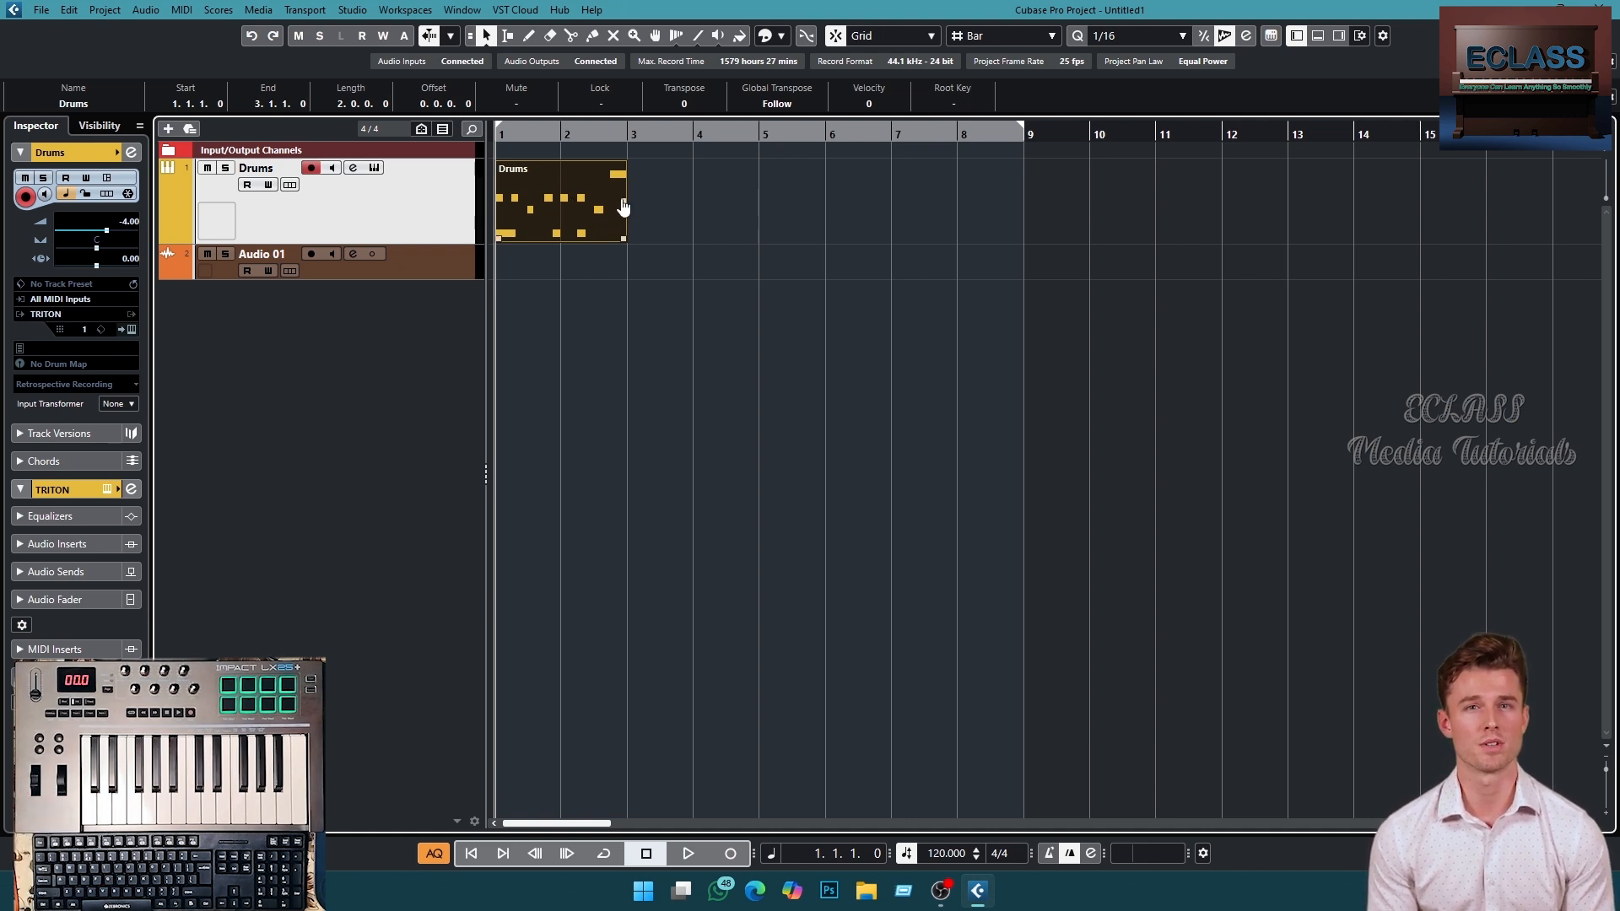
drag(622, 207, 1576, 219)
key(ctrl+z)
key(ctrl+z)
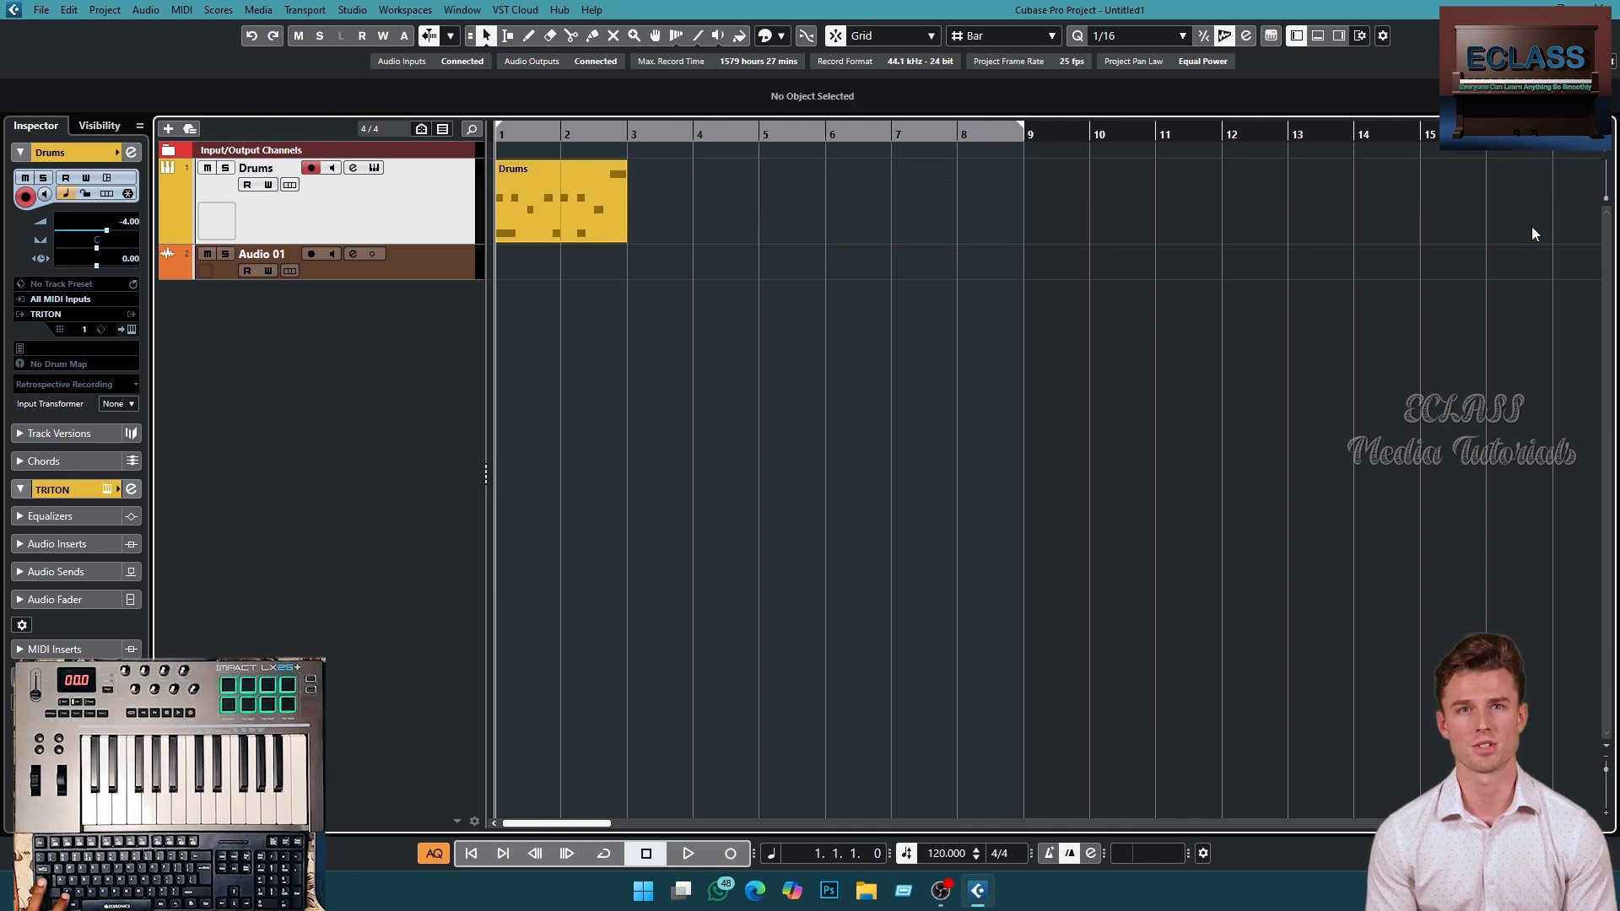
- Duplicate the two-bar drum part repeatedly so the loop extends to about bar 31
click(555, 206)
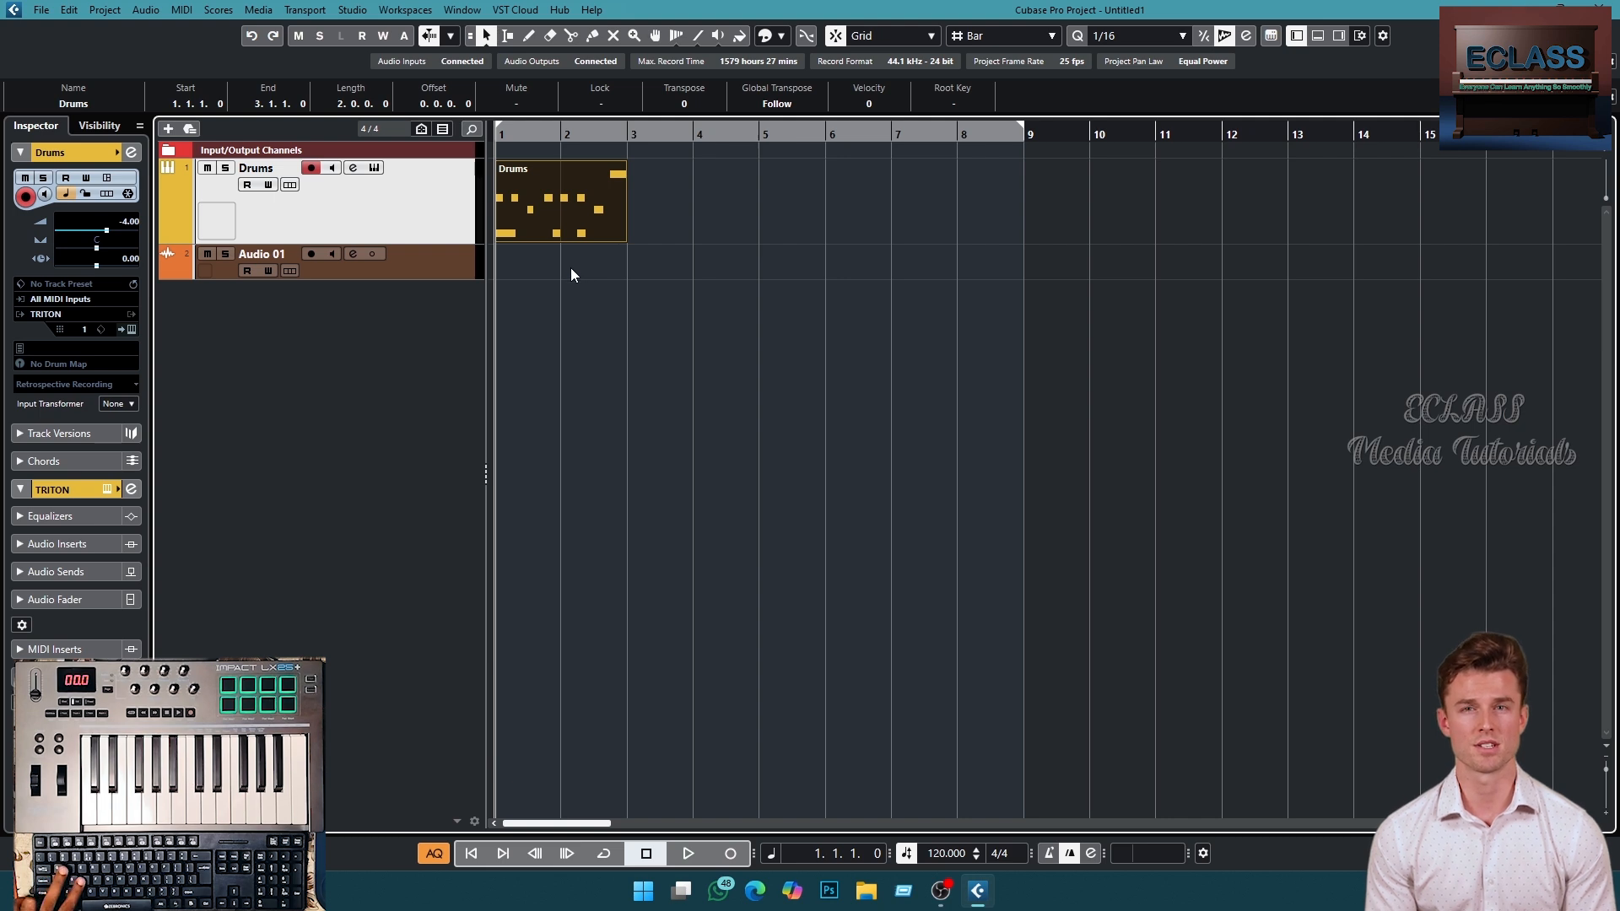
key(ctrl+d)
key(ctrl+d)
key(ctrl+d)
key(ctrl+d)
key(ctrl+d)
key(ctrl+d)
key(ctrl+d)
key(ctrl+d)
key(ctrl+d)
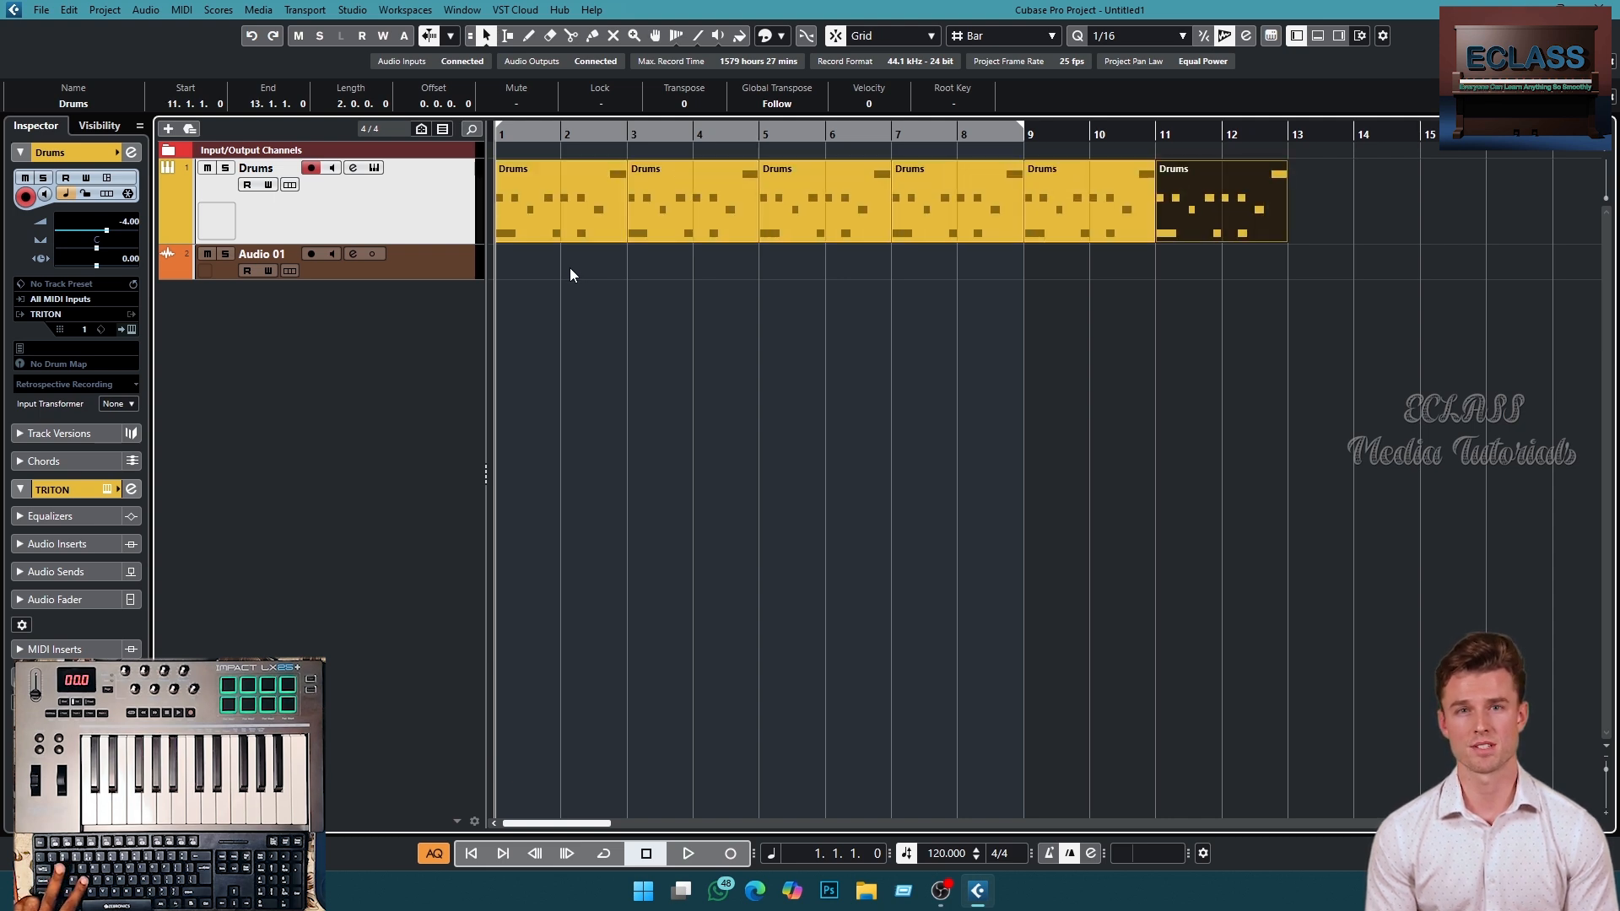
key(ctrl+d)
key(ctrl+d)
key(ctrl+d)
key(ctrl+d)
key(ctrl+d)
key(g)
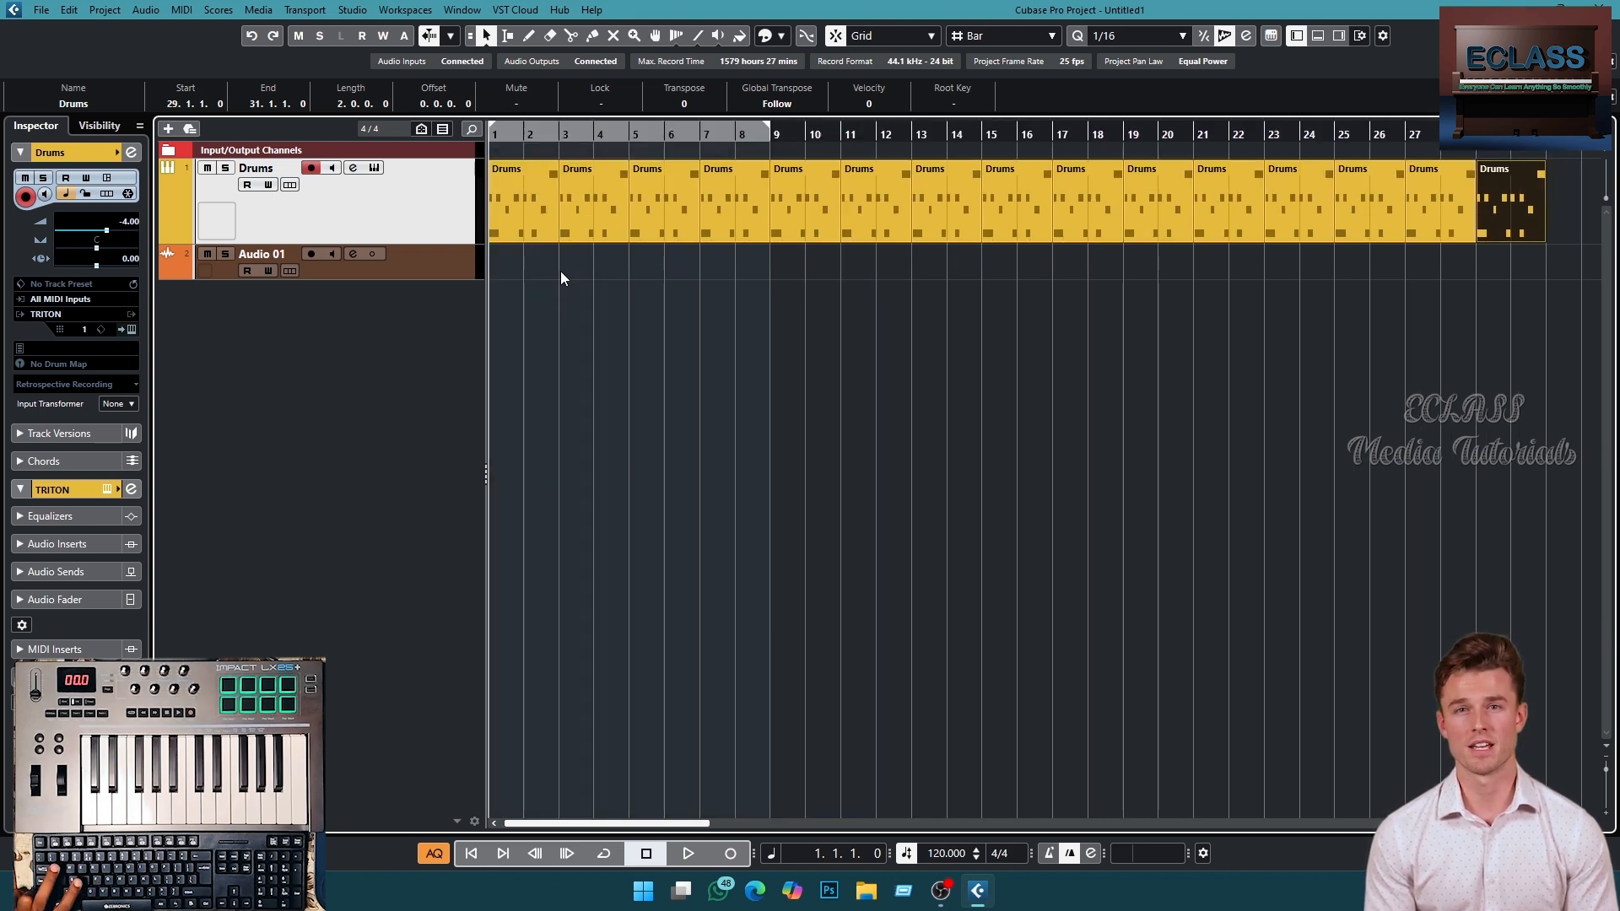
click(793, 451)
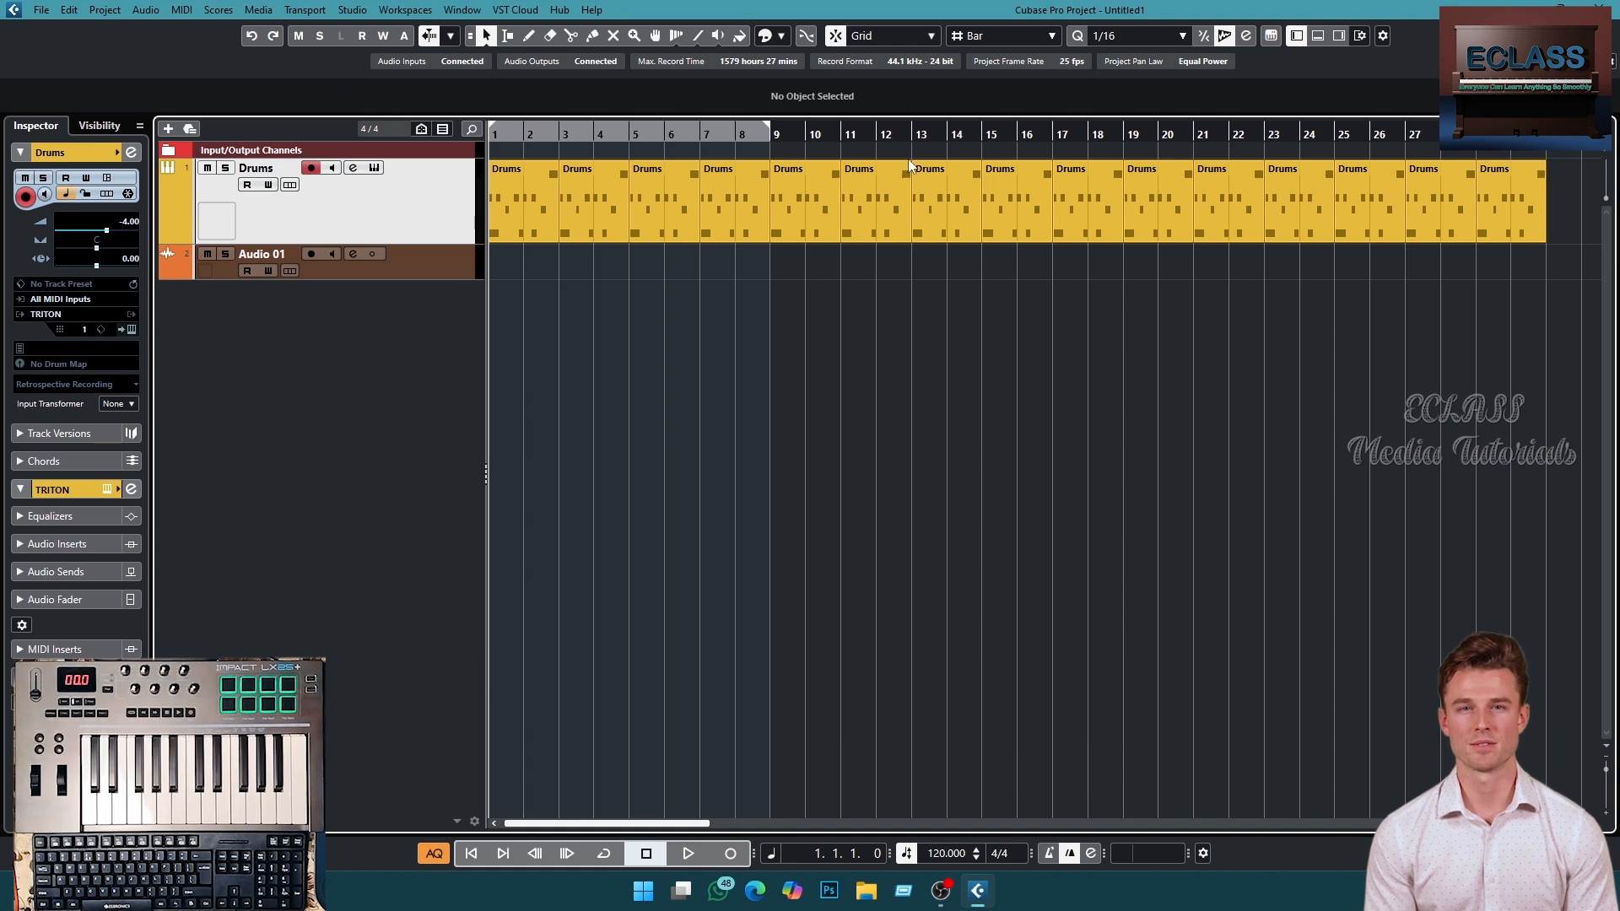
- Set the project tempo to 200 BPM and play the drum loop from the start
drag(528, 131, 359, 118)
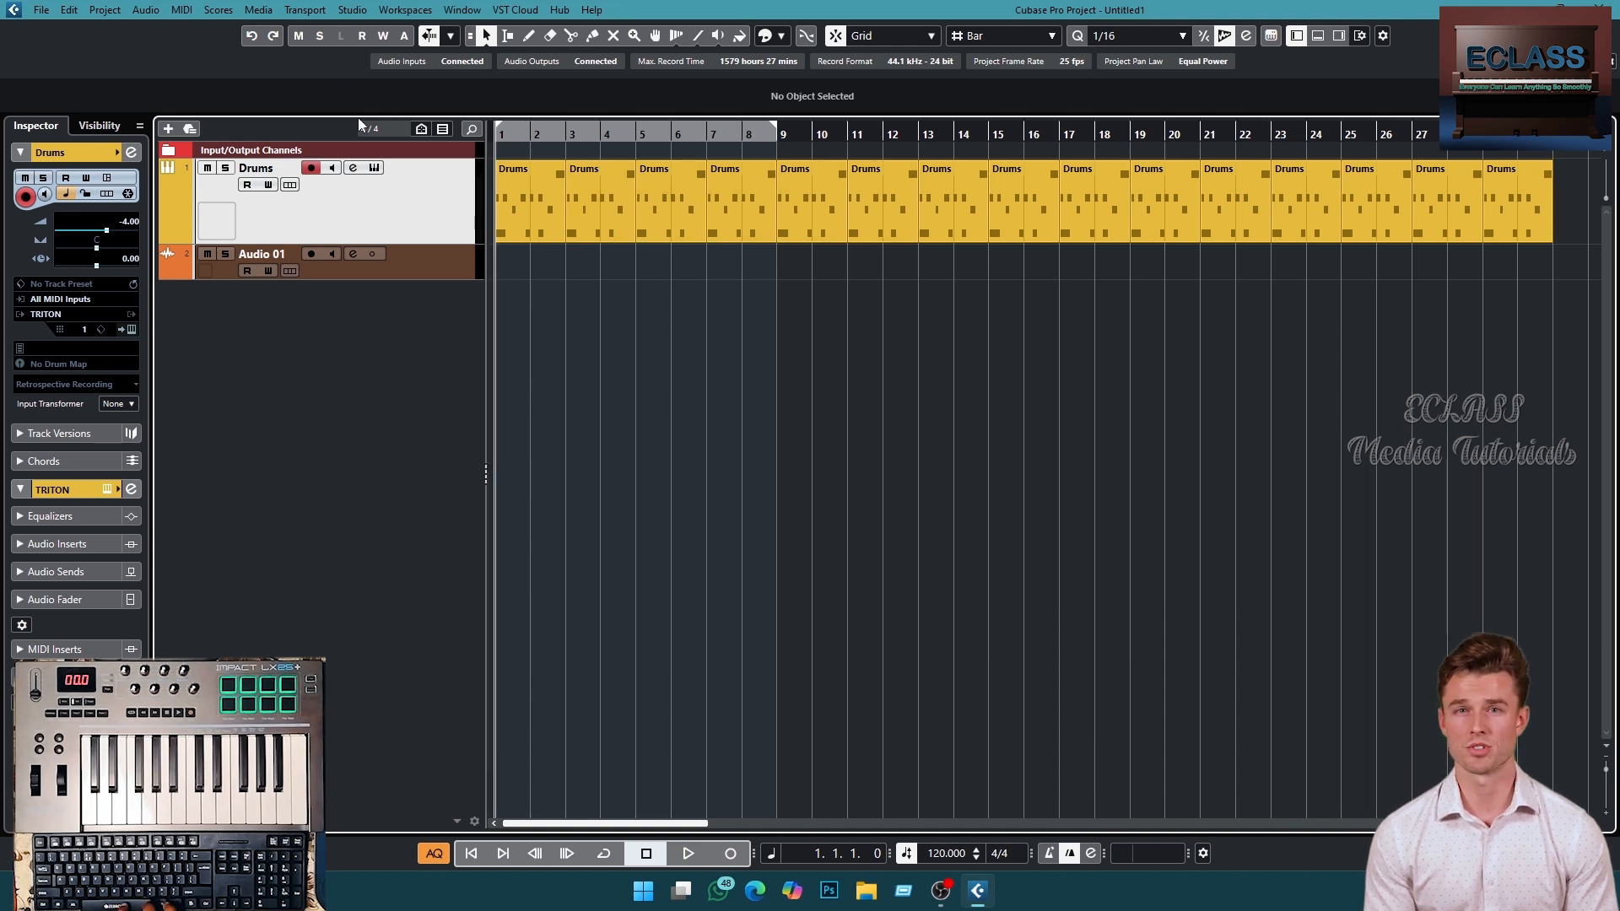
key(space)
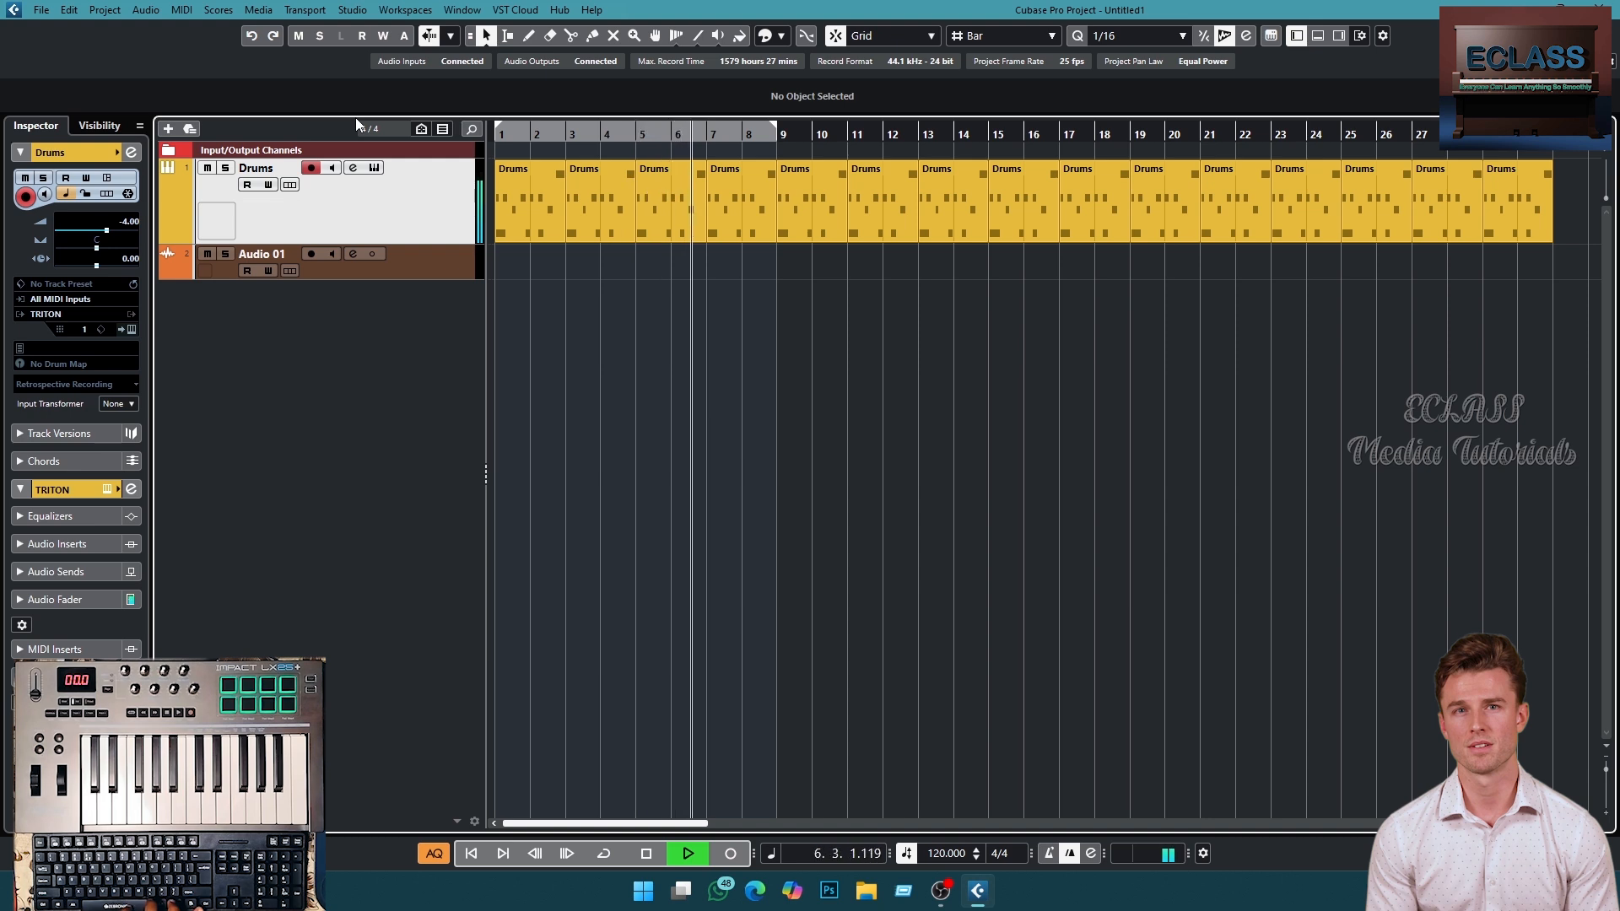
key(space)
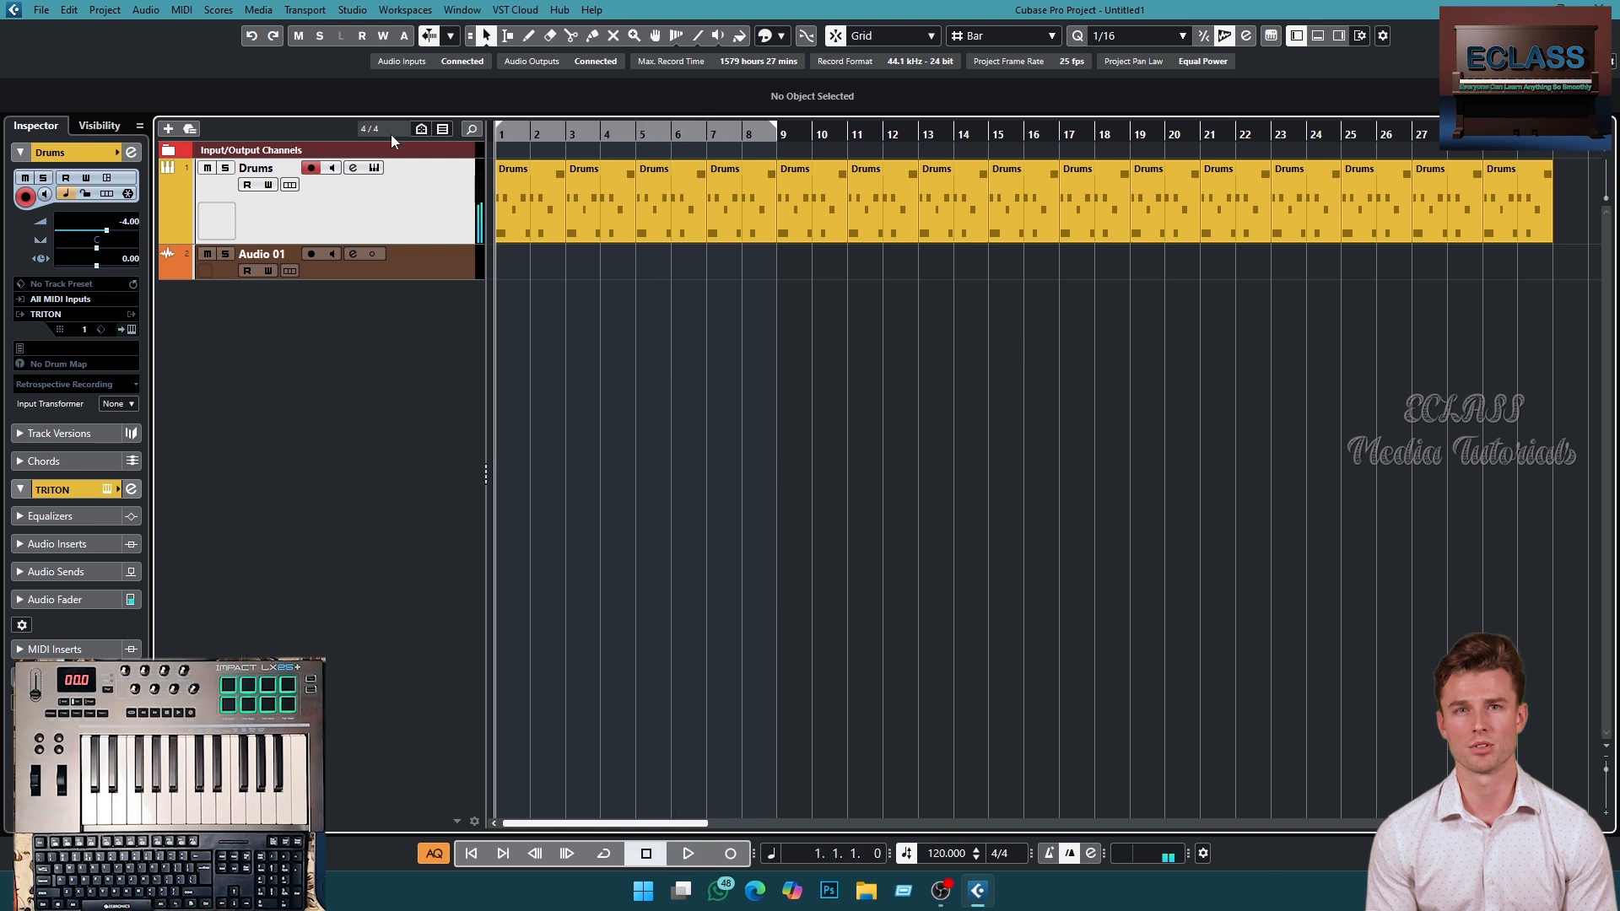
double_click(943, 854)
text(200)
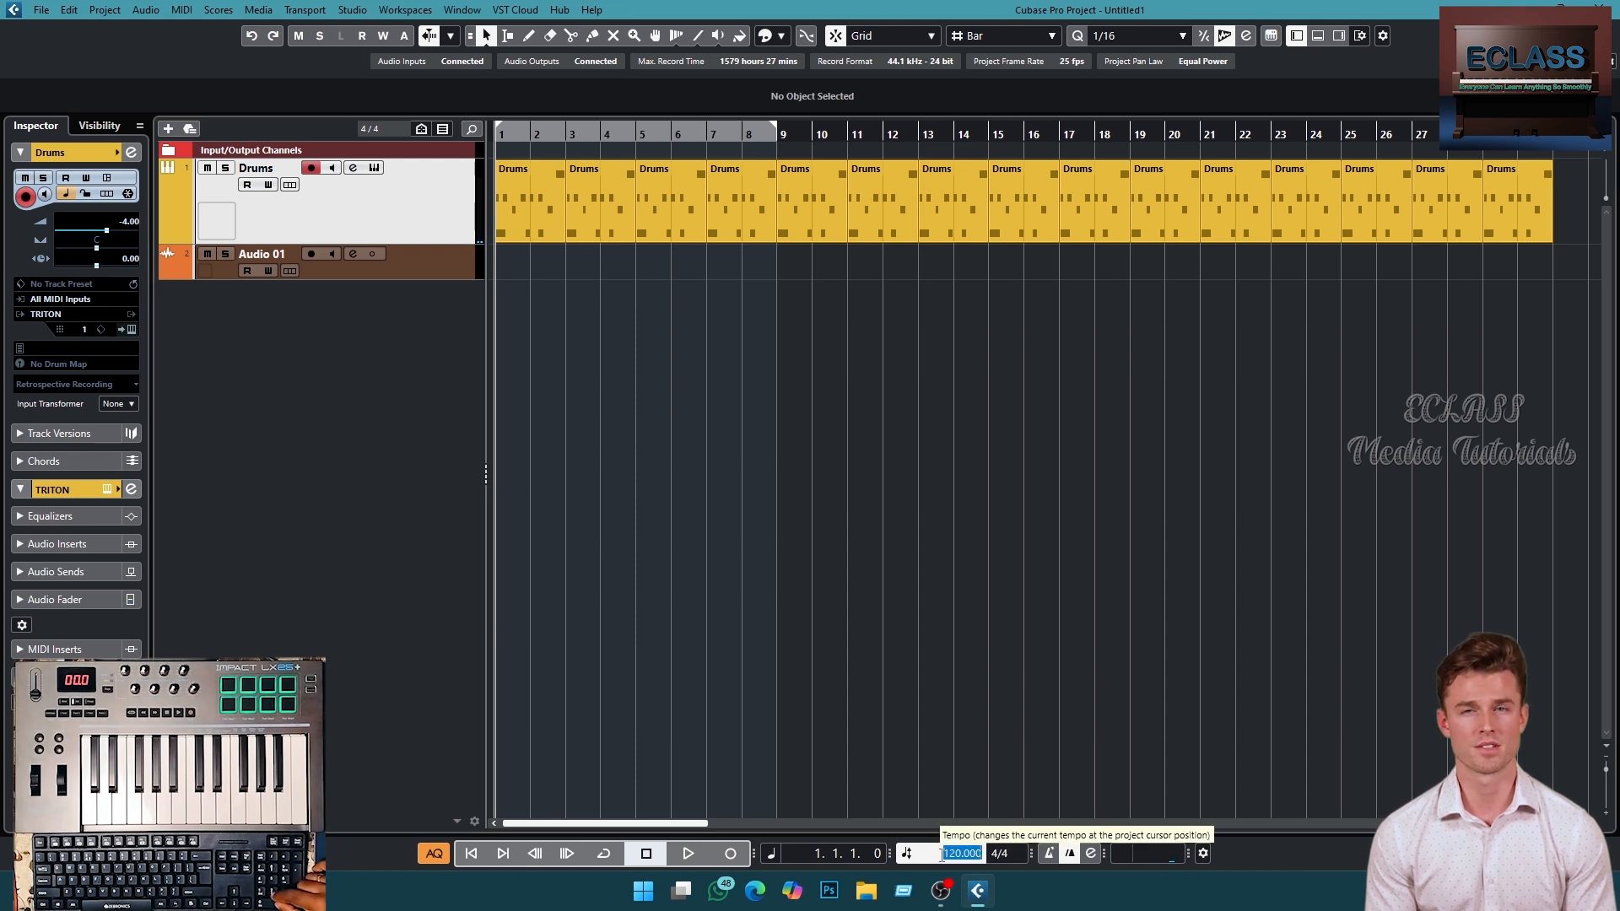
key(Return)
key(space)
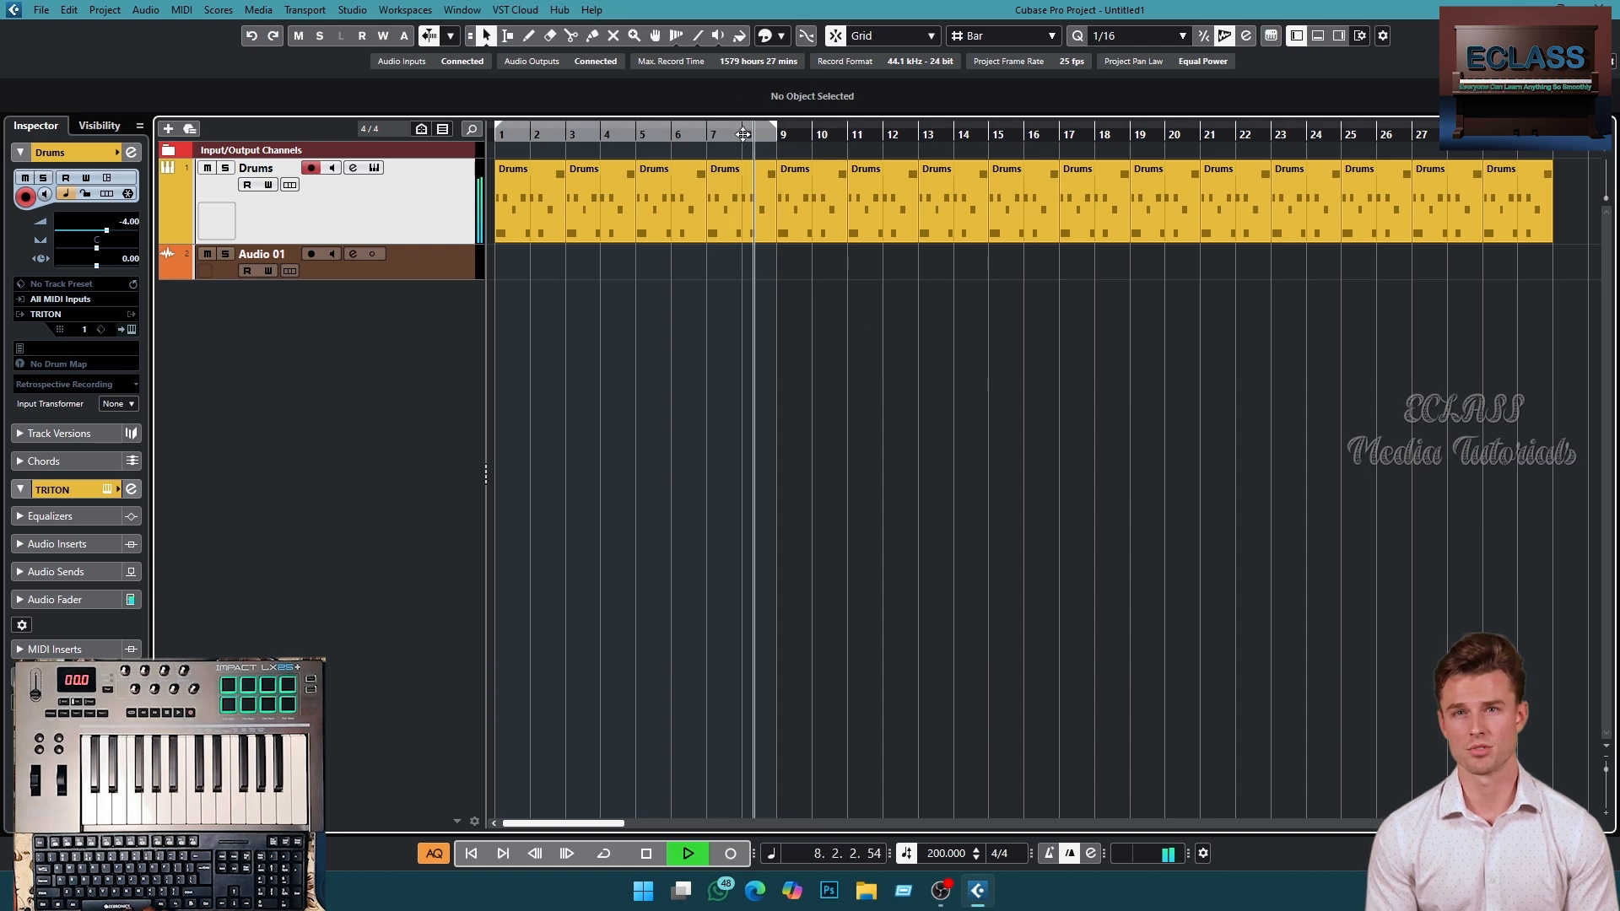
- Open the drum part at bar 7 in the Key Editor and duplicate its E2 note one sixteenth later
key(space)
double_click(756, 213)
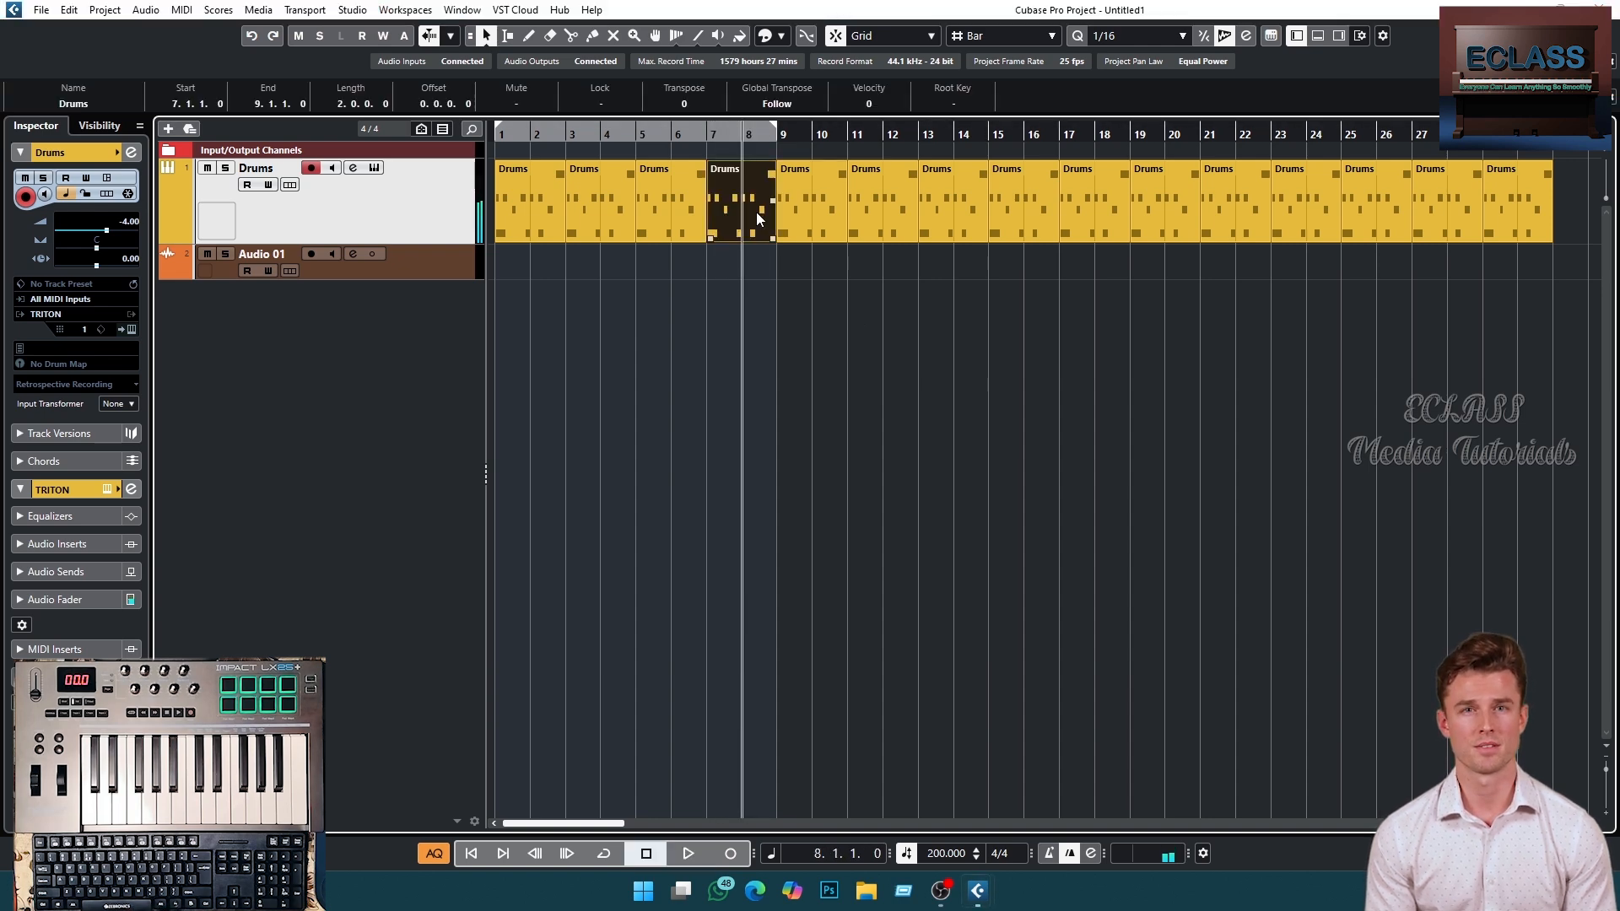
key(h)
key(h)
key(h)
key(h)
key(h)
key(h)
key(h)
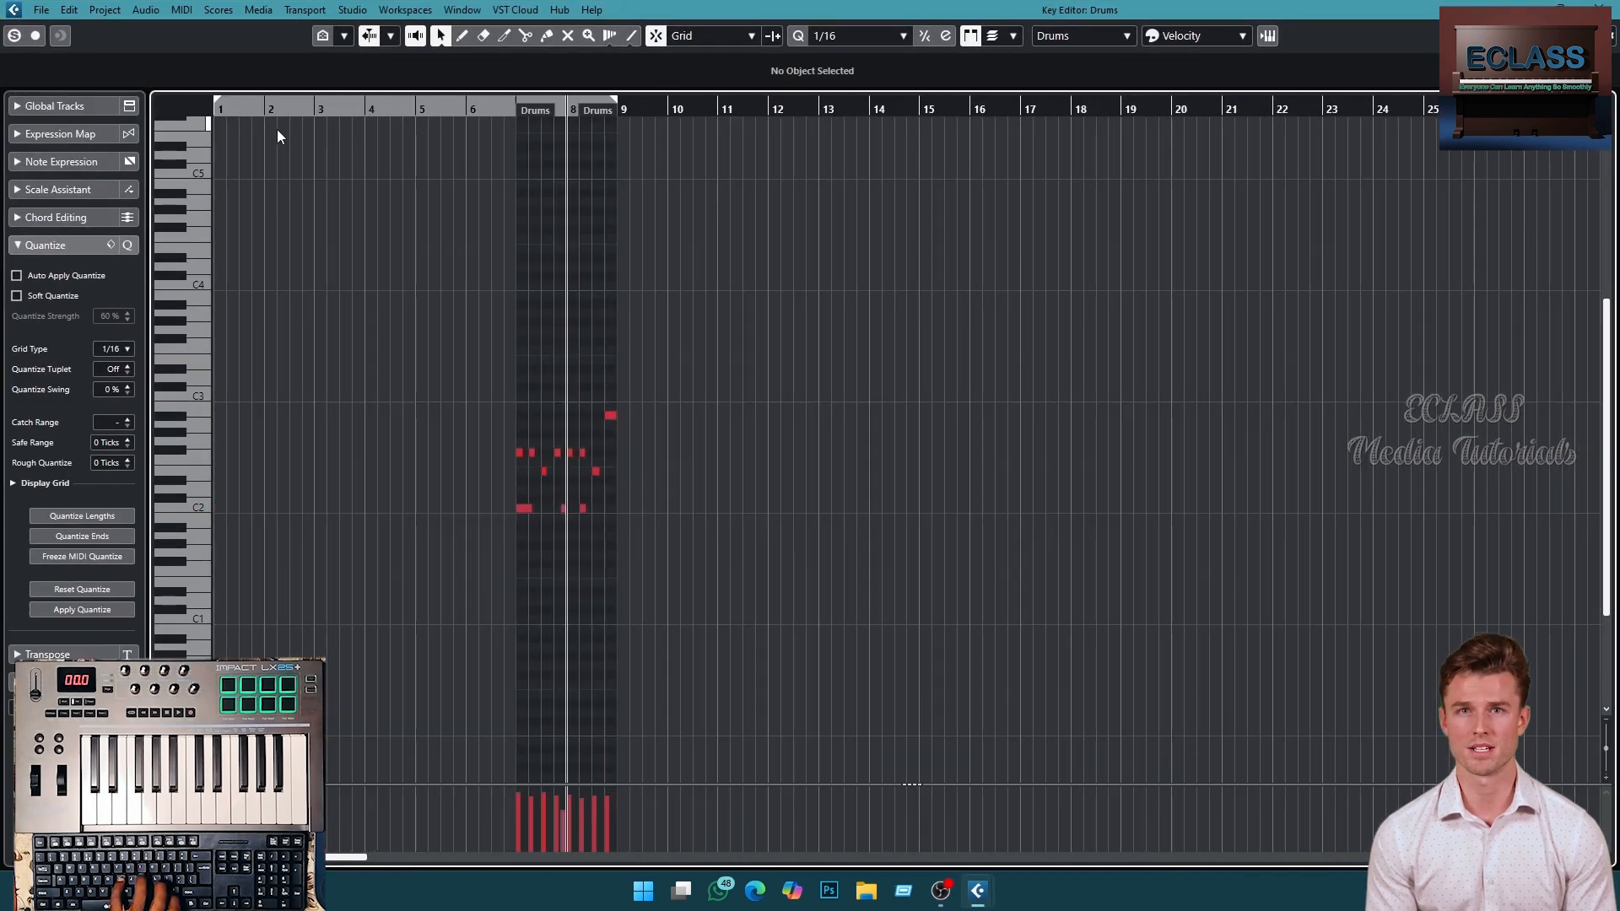
click(1068, 470)
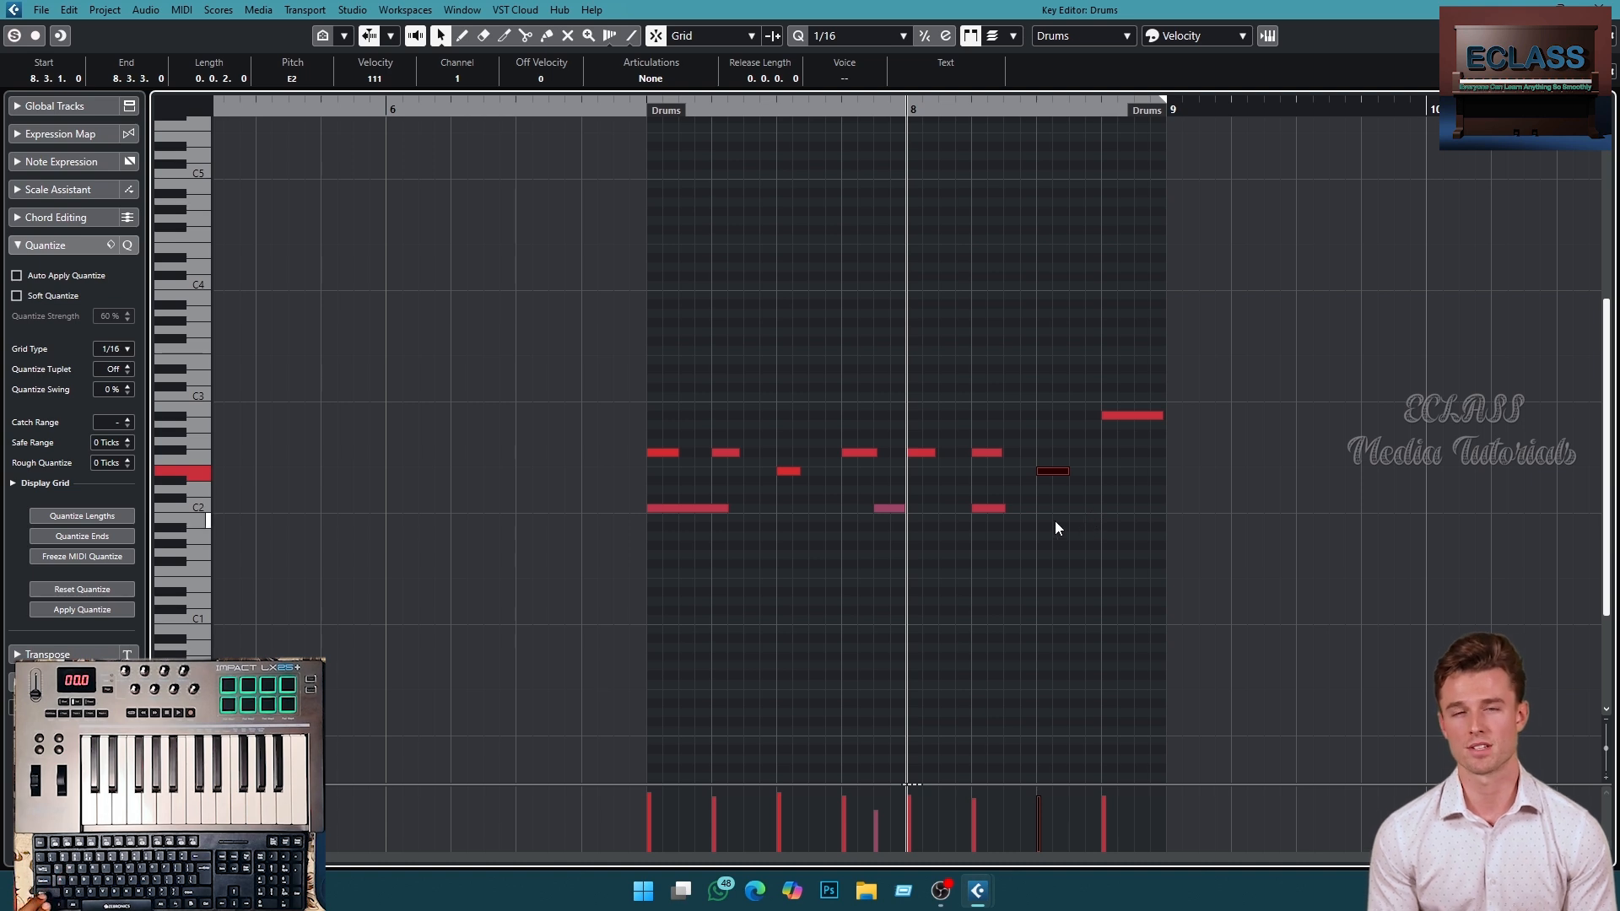
key(alt+d)
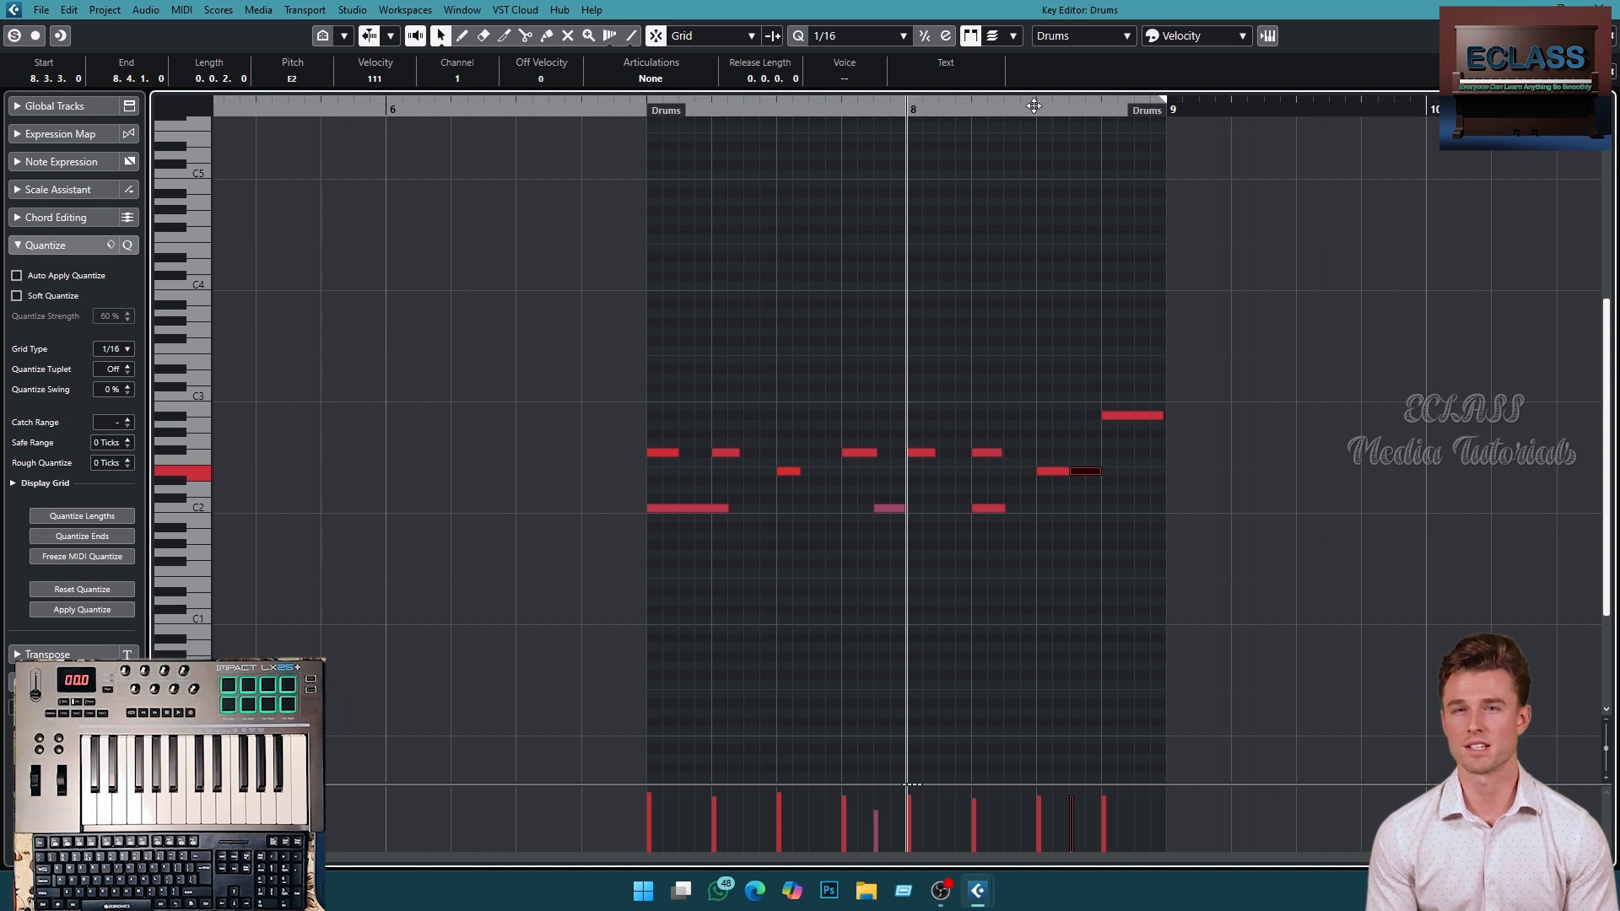
drag(1034, 105, 1042, 145)
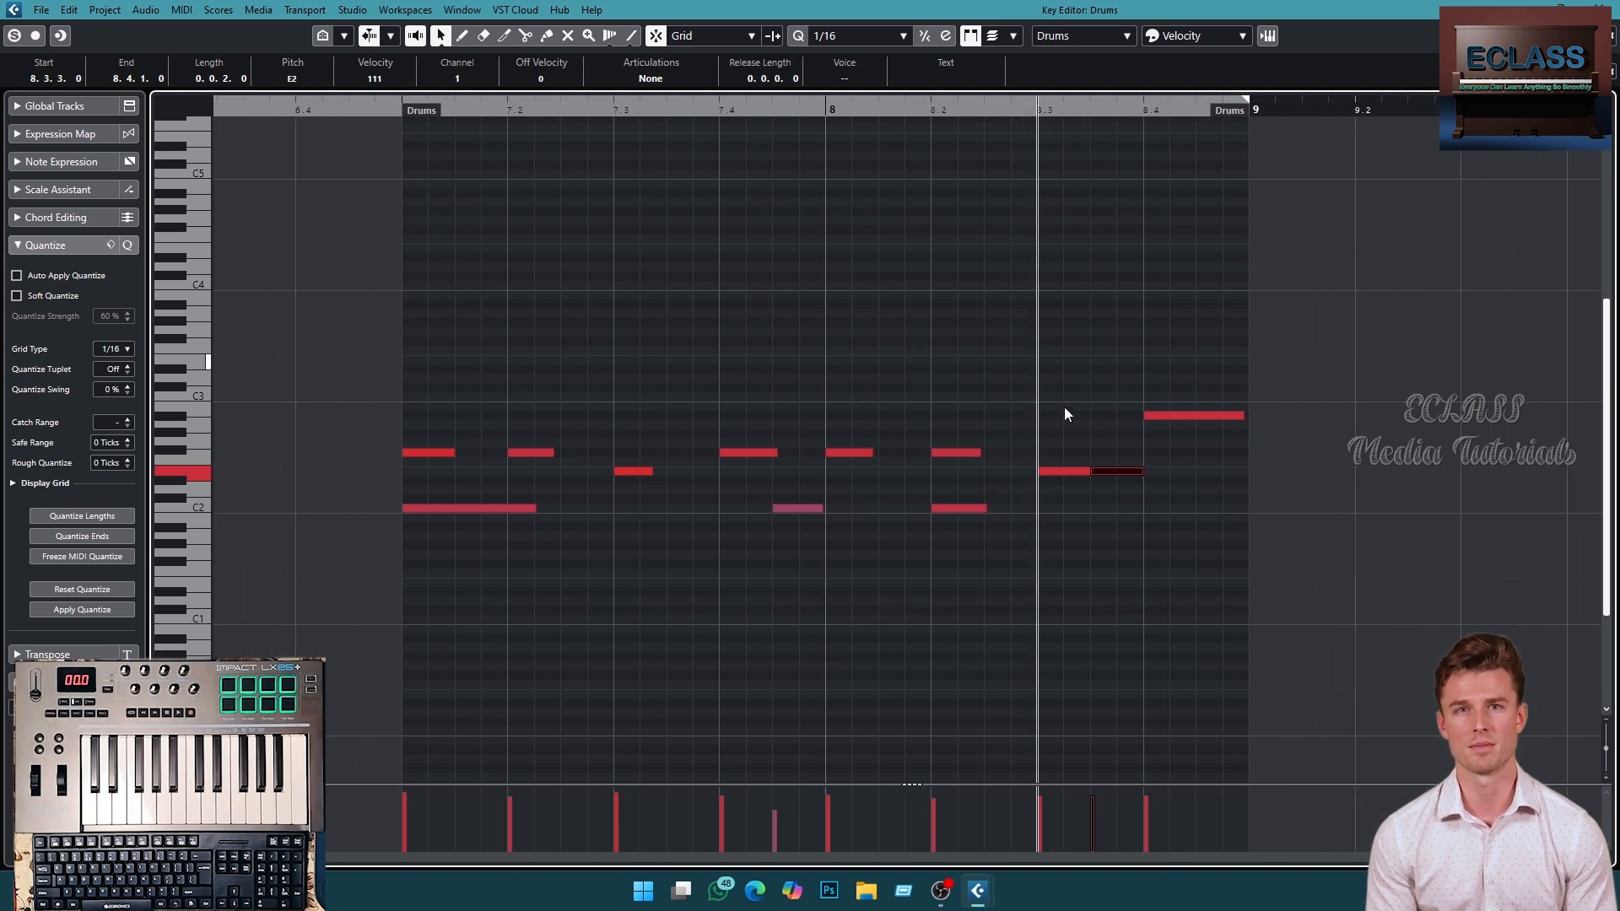
key(KP_Subtract)
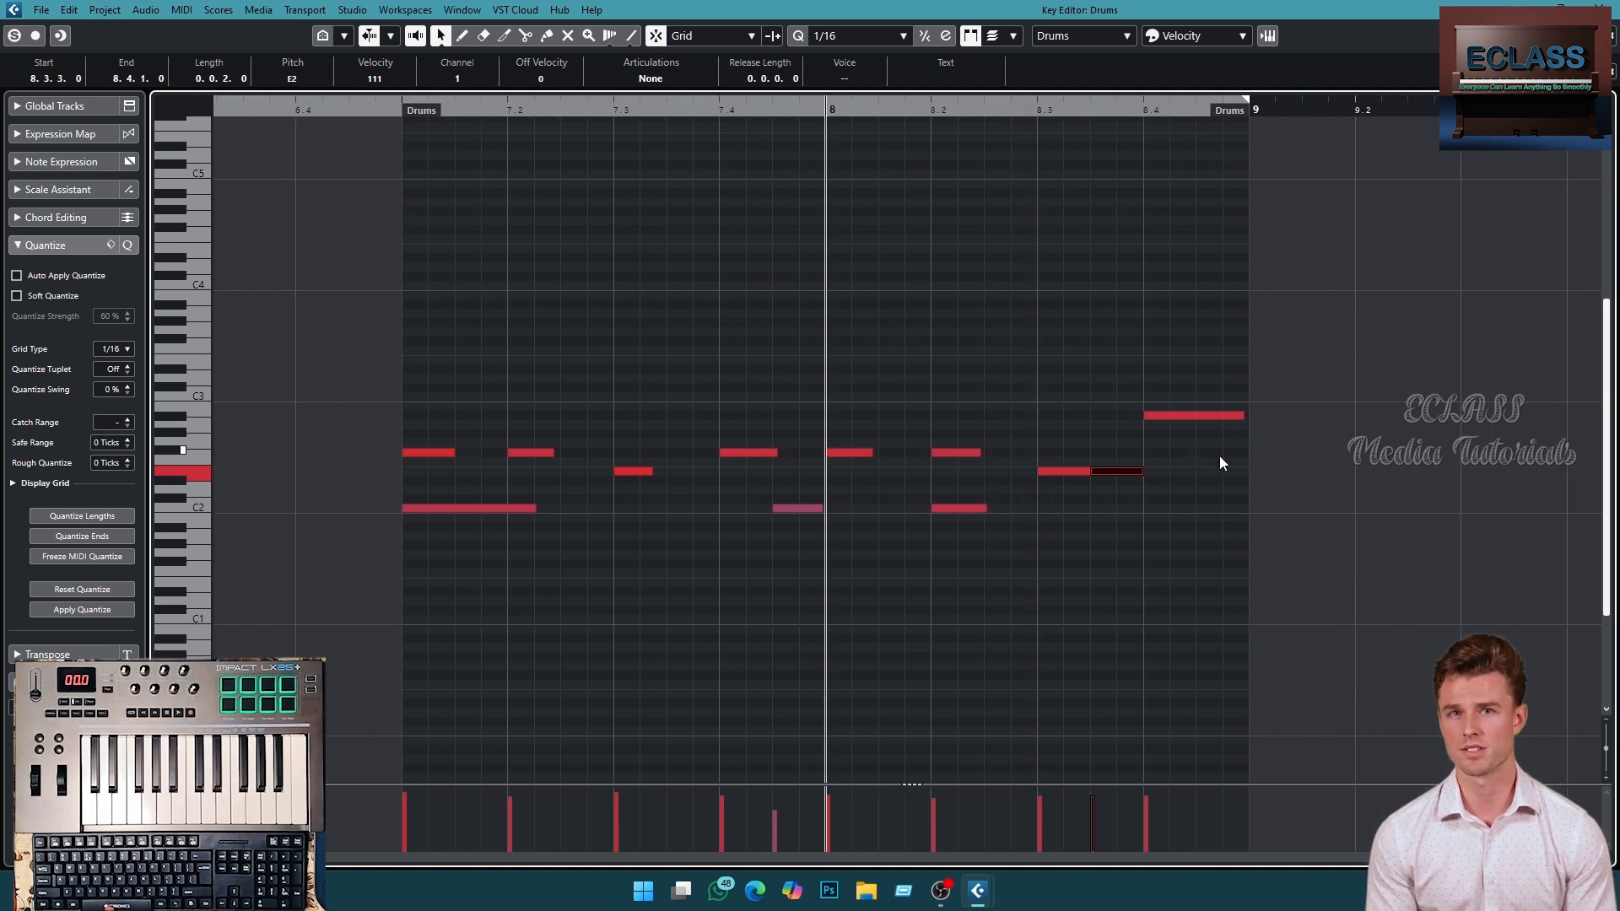
key(space)
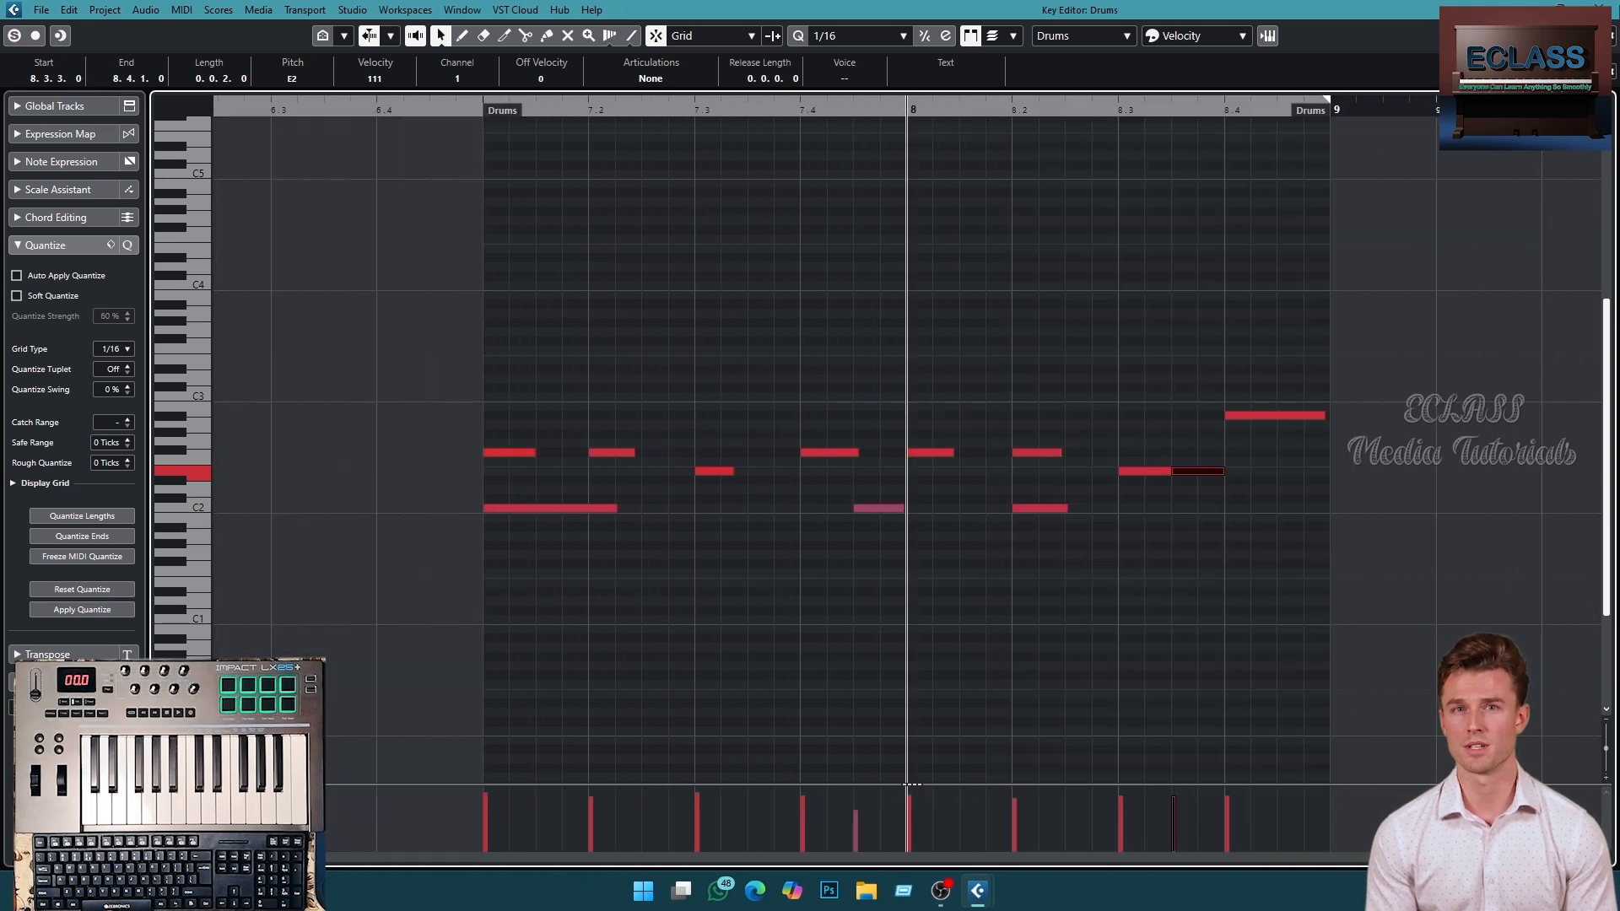
click(1598, 8)
- Reopen the bar 7 drum part in the Key Editor and raise the velocity of its A2 note at beat 8.4 to 127
drag(591, 135, 351, 134)
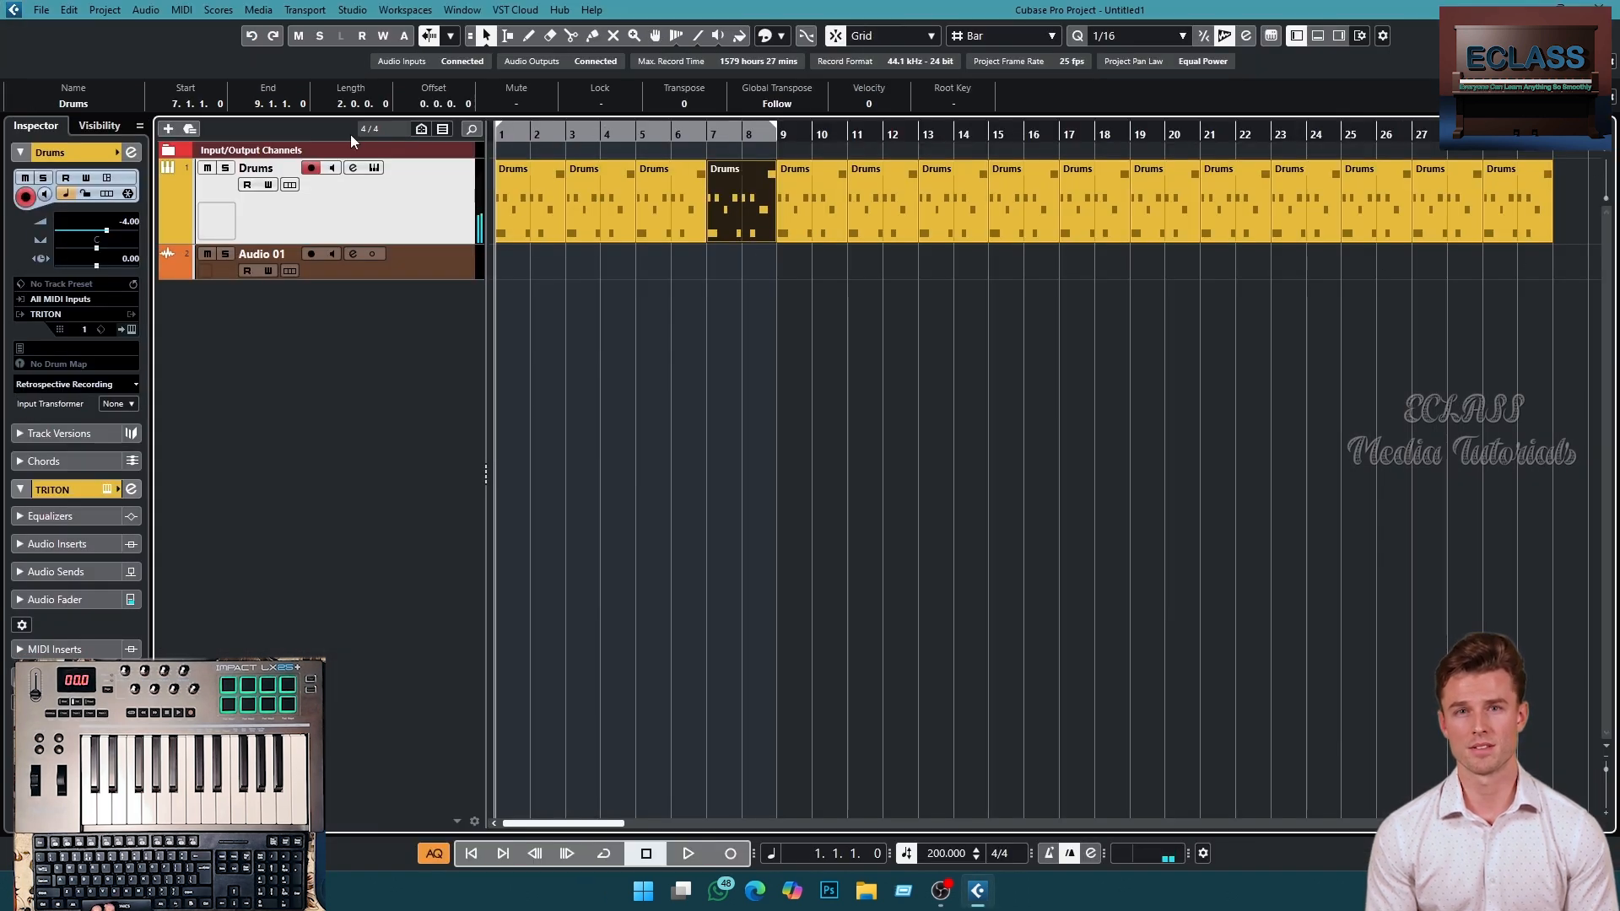
key(space)
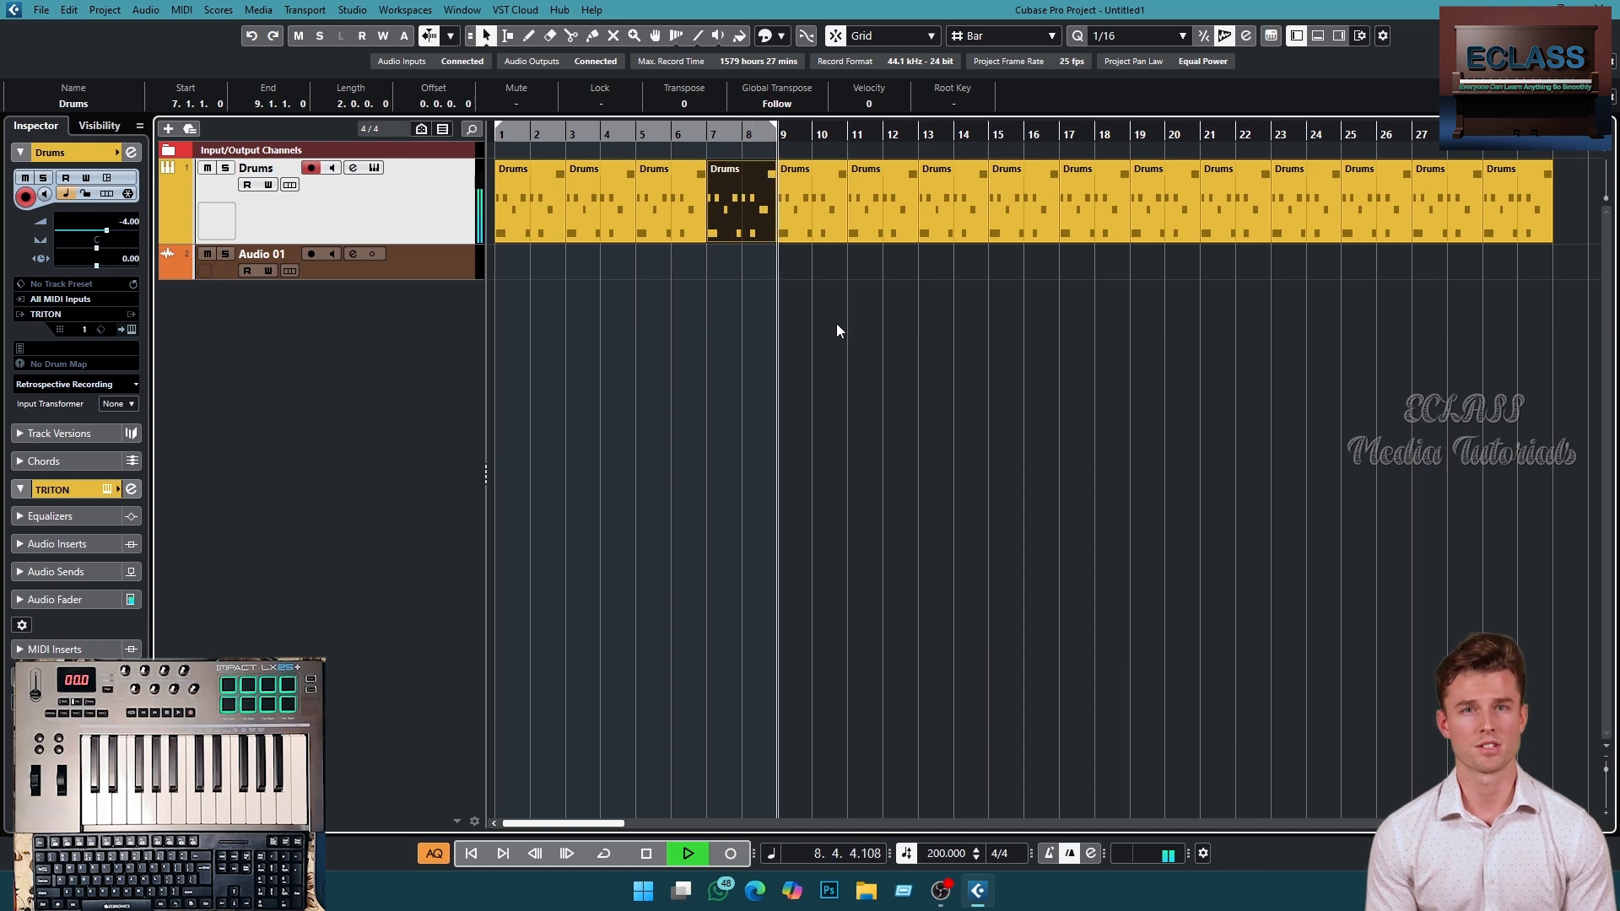
key(space)
double_click(752, 193)
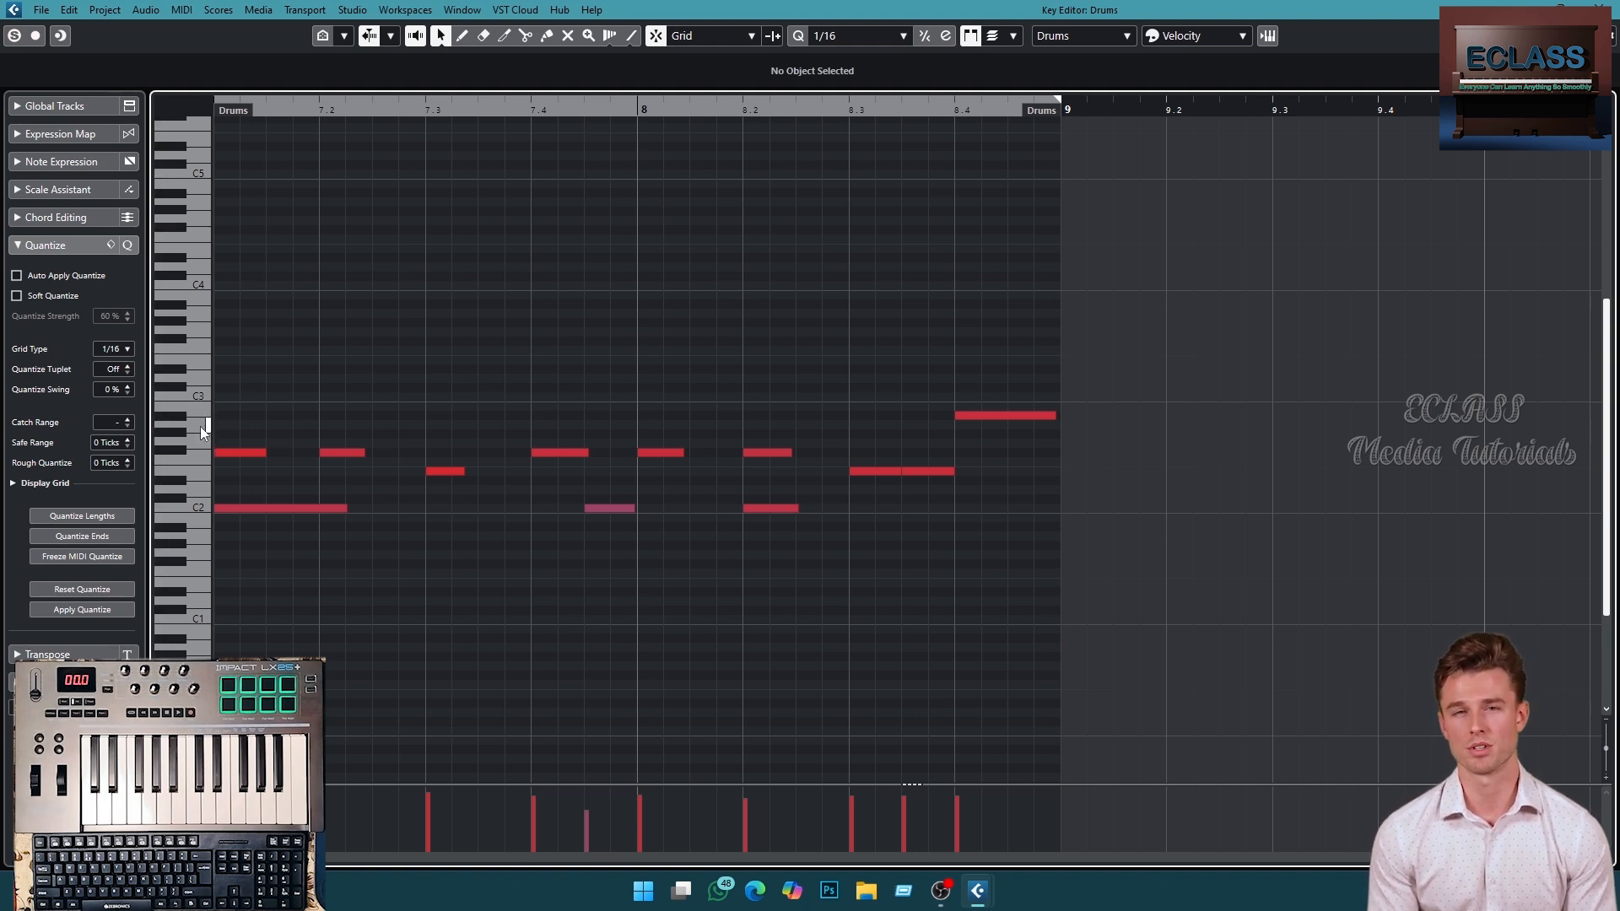
click(967, 423)
drag(967, 426, 995, 423)
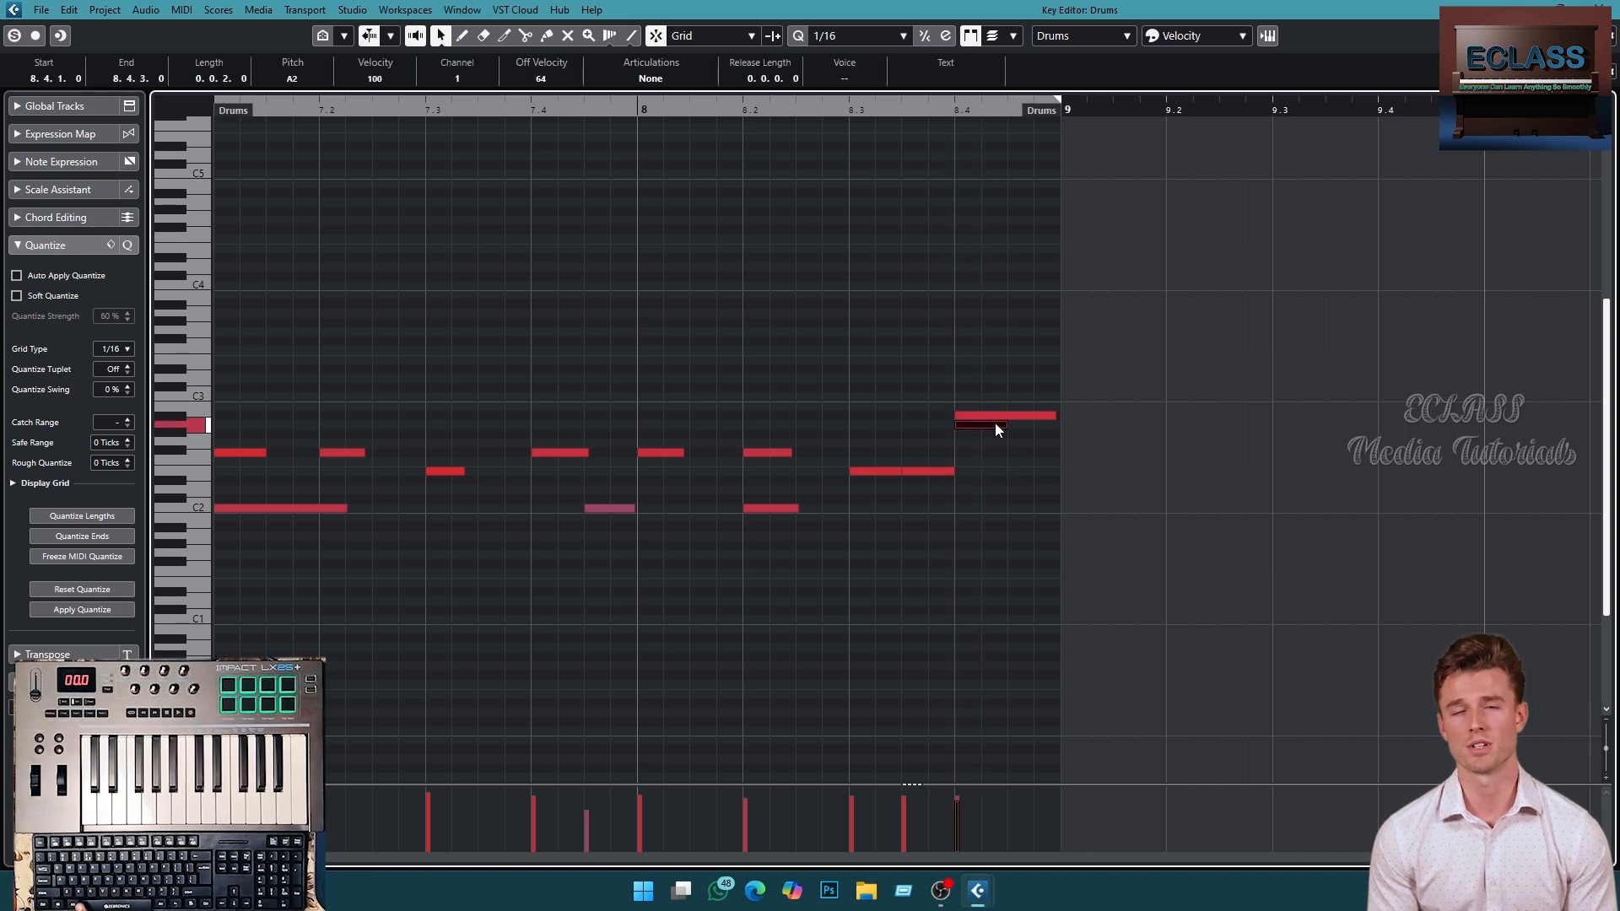
key(space)
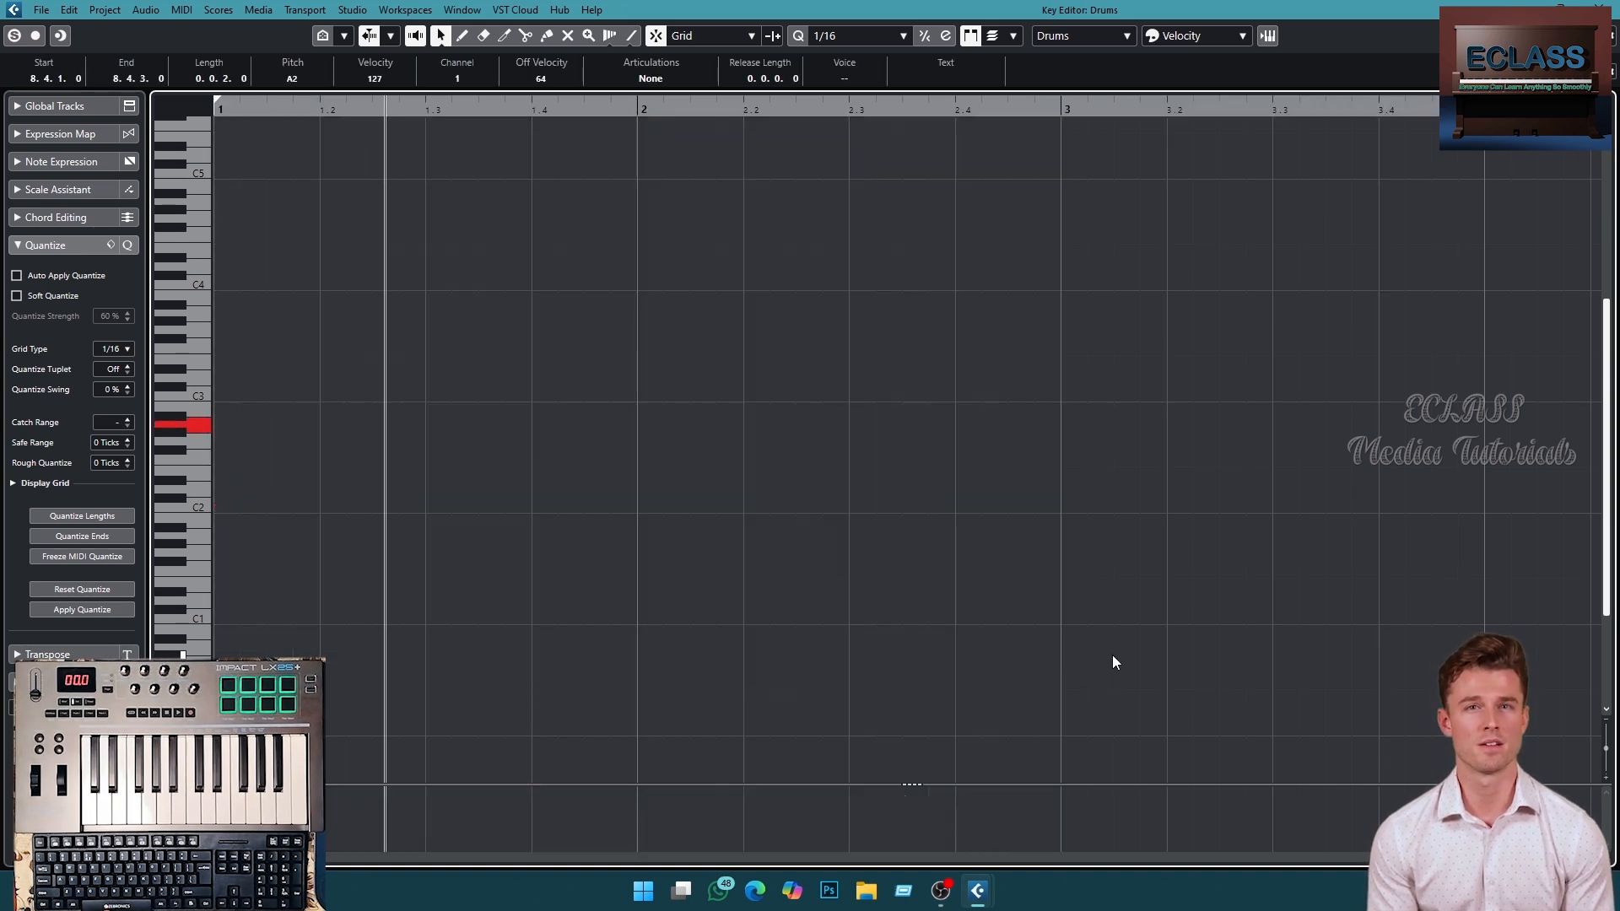
click(1600, 8)
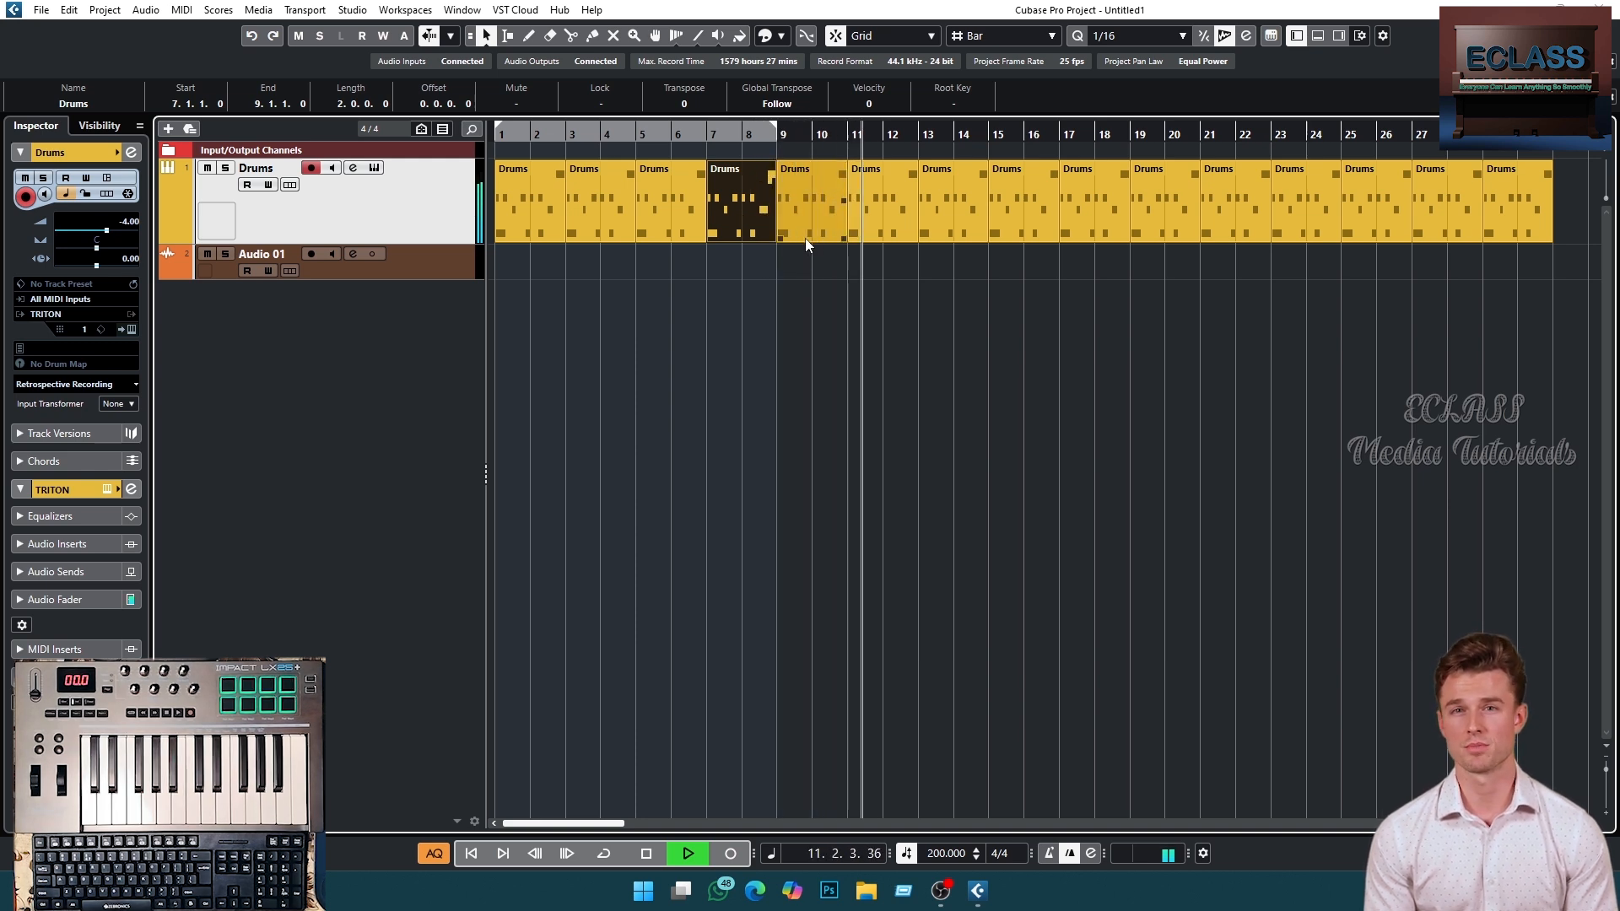
- Set the cycle range from bar 1 to bar 9, activate cycling and play the drum loop
key(space)
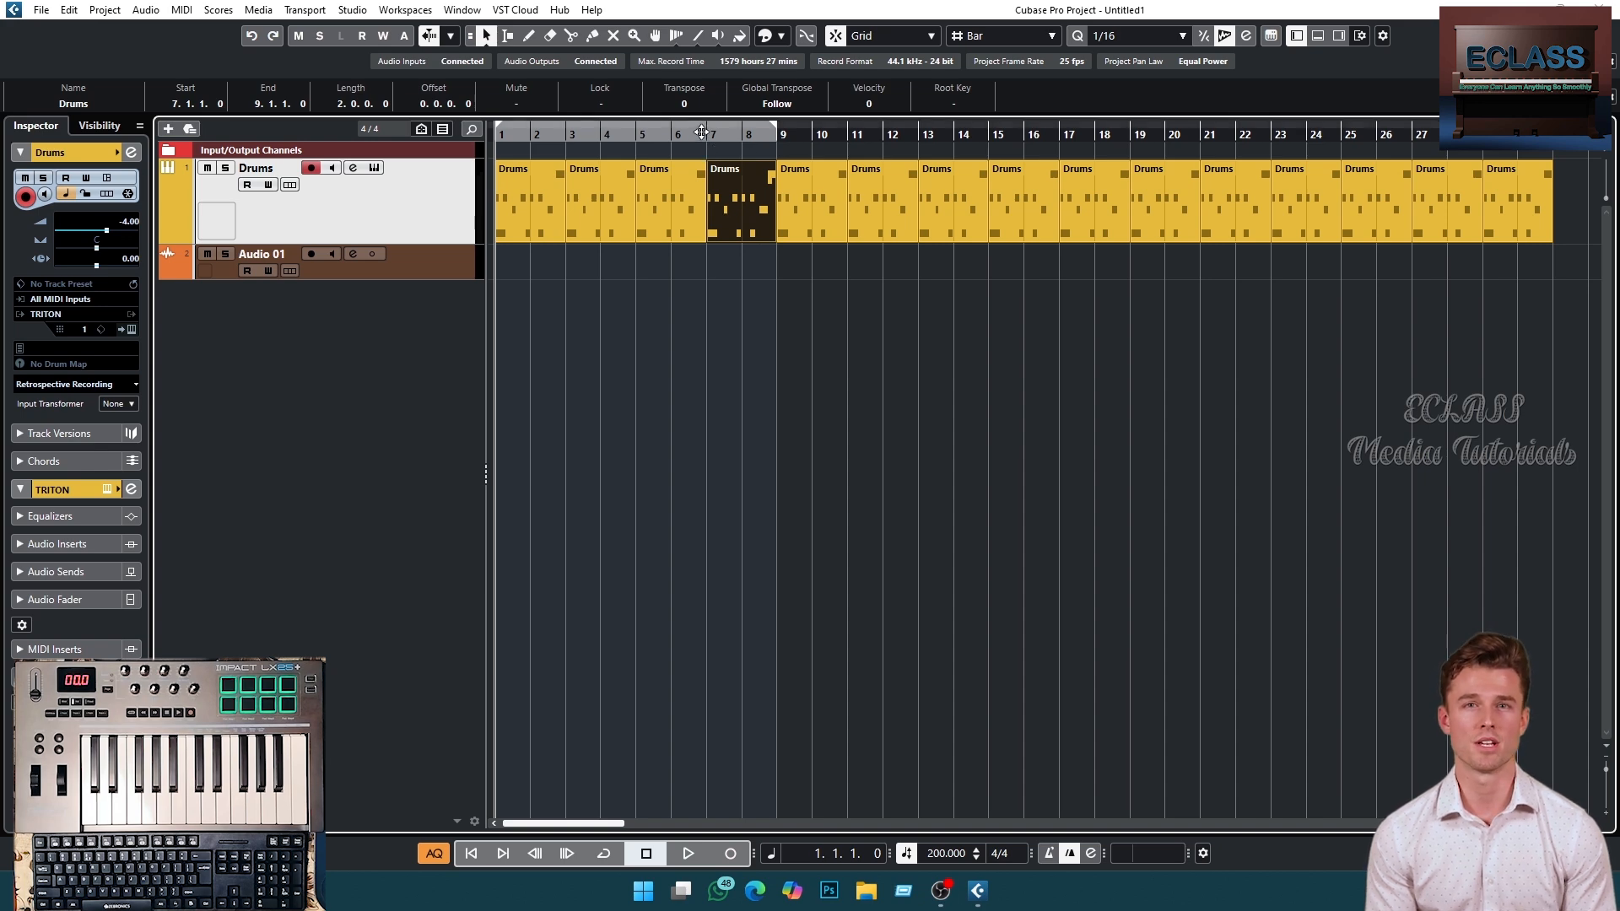
mouse_move(701, 132)
mouse_down()
mouse_move(704, 207)
mouse_move(697, 123)
mouse_up()
click(756, 139)
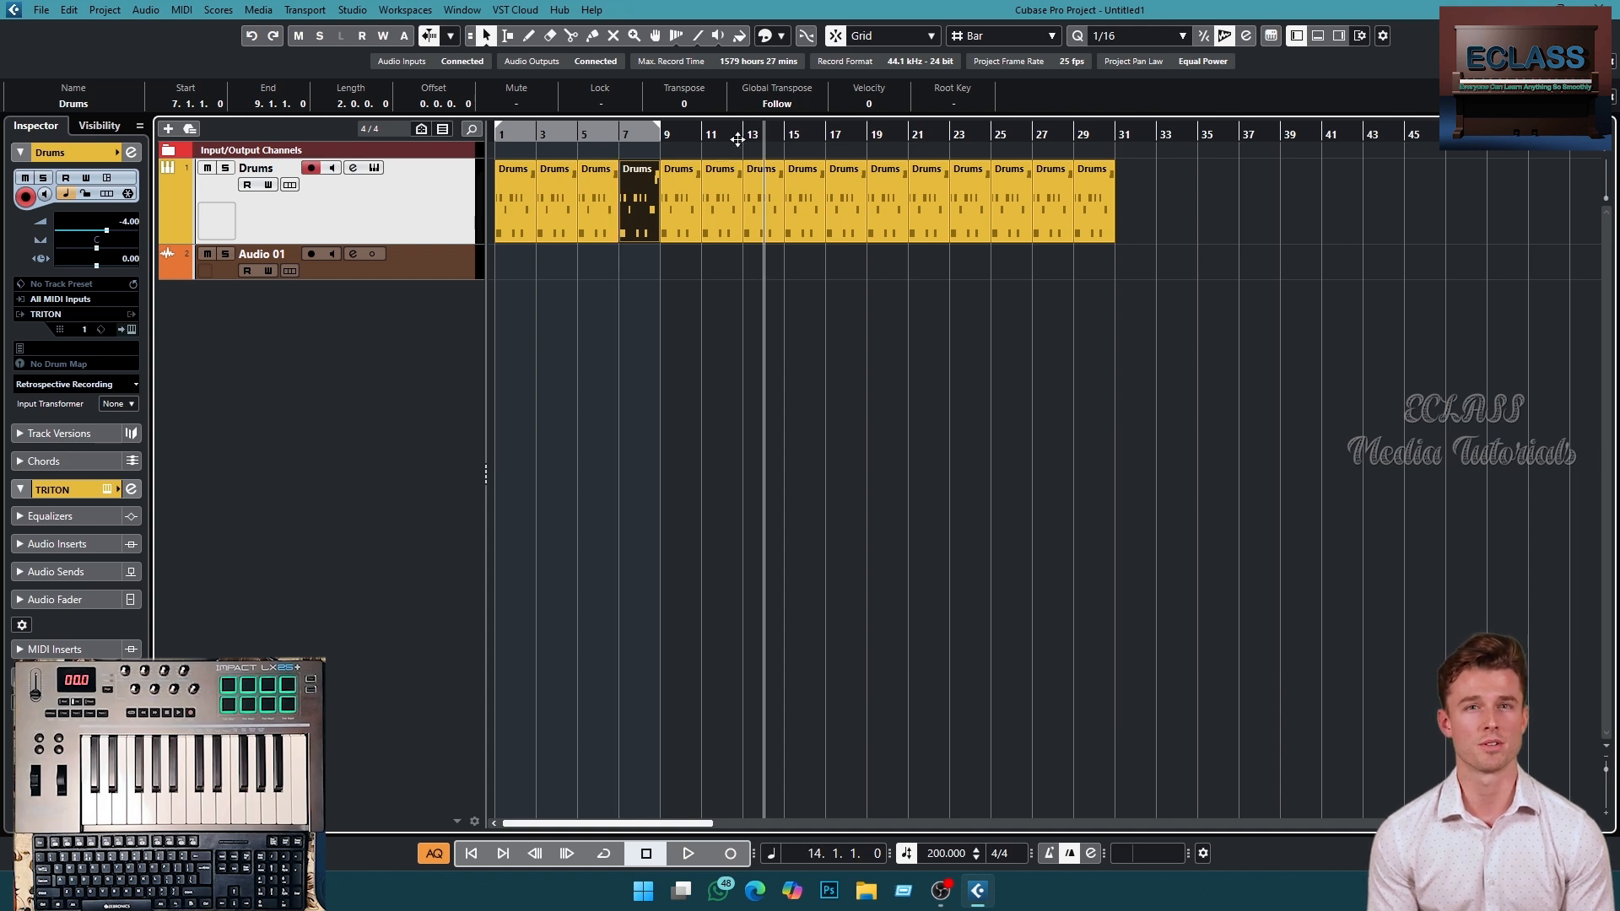
click(743, 132)
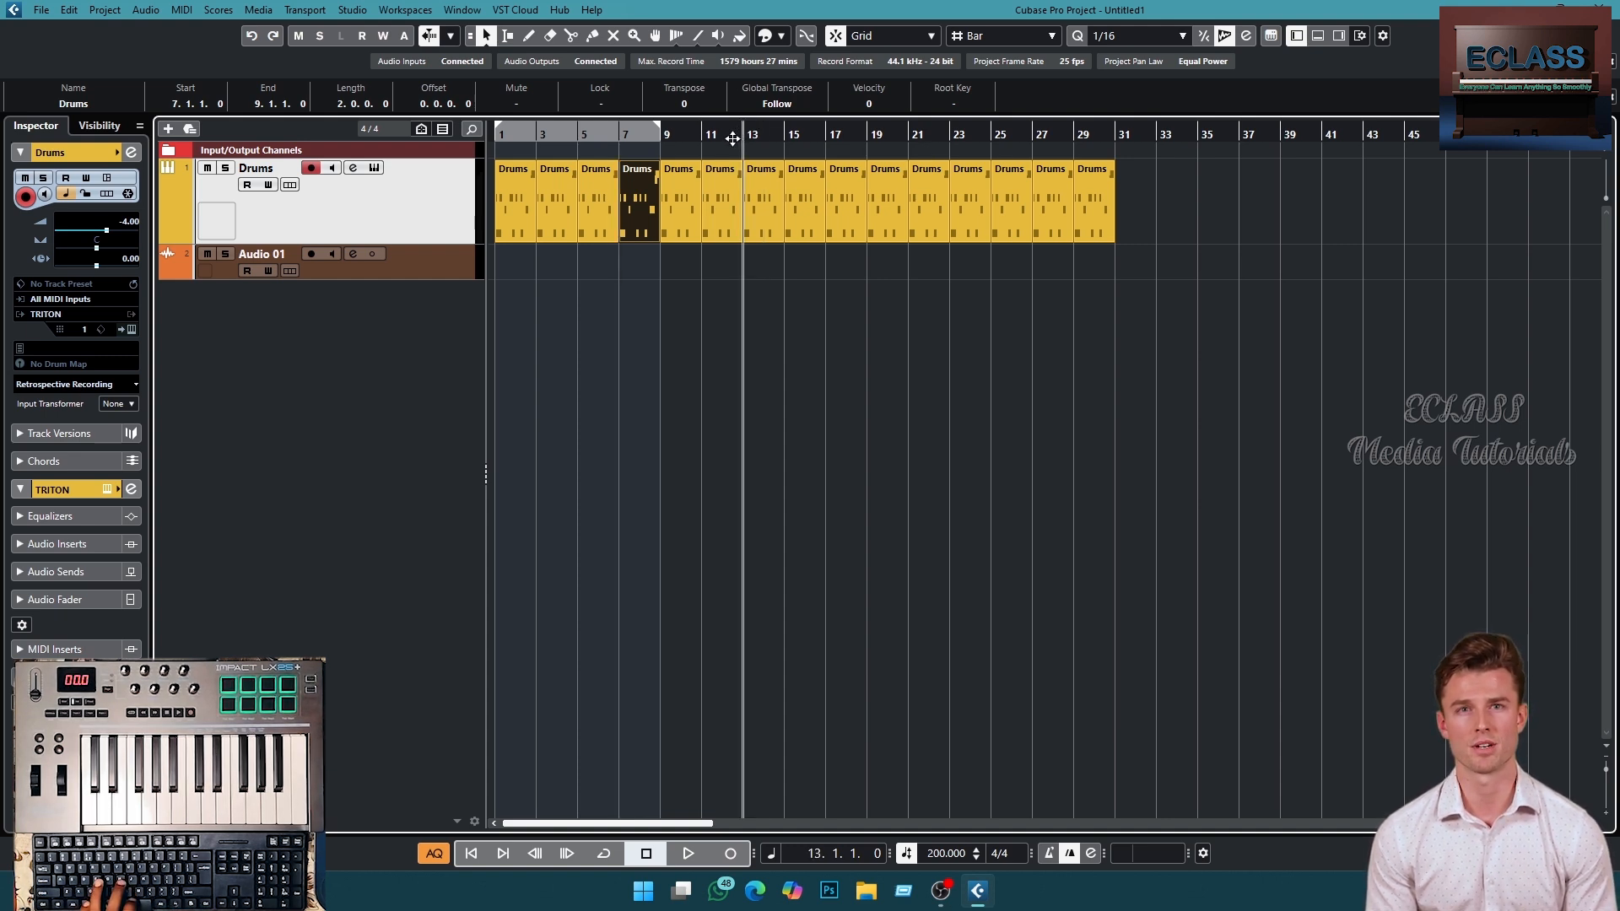
scroll(732, 138, up, 8)
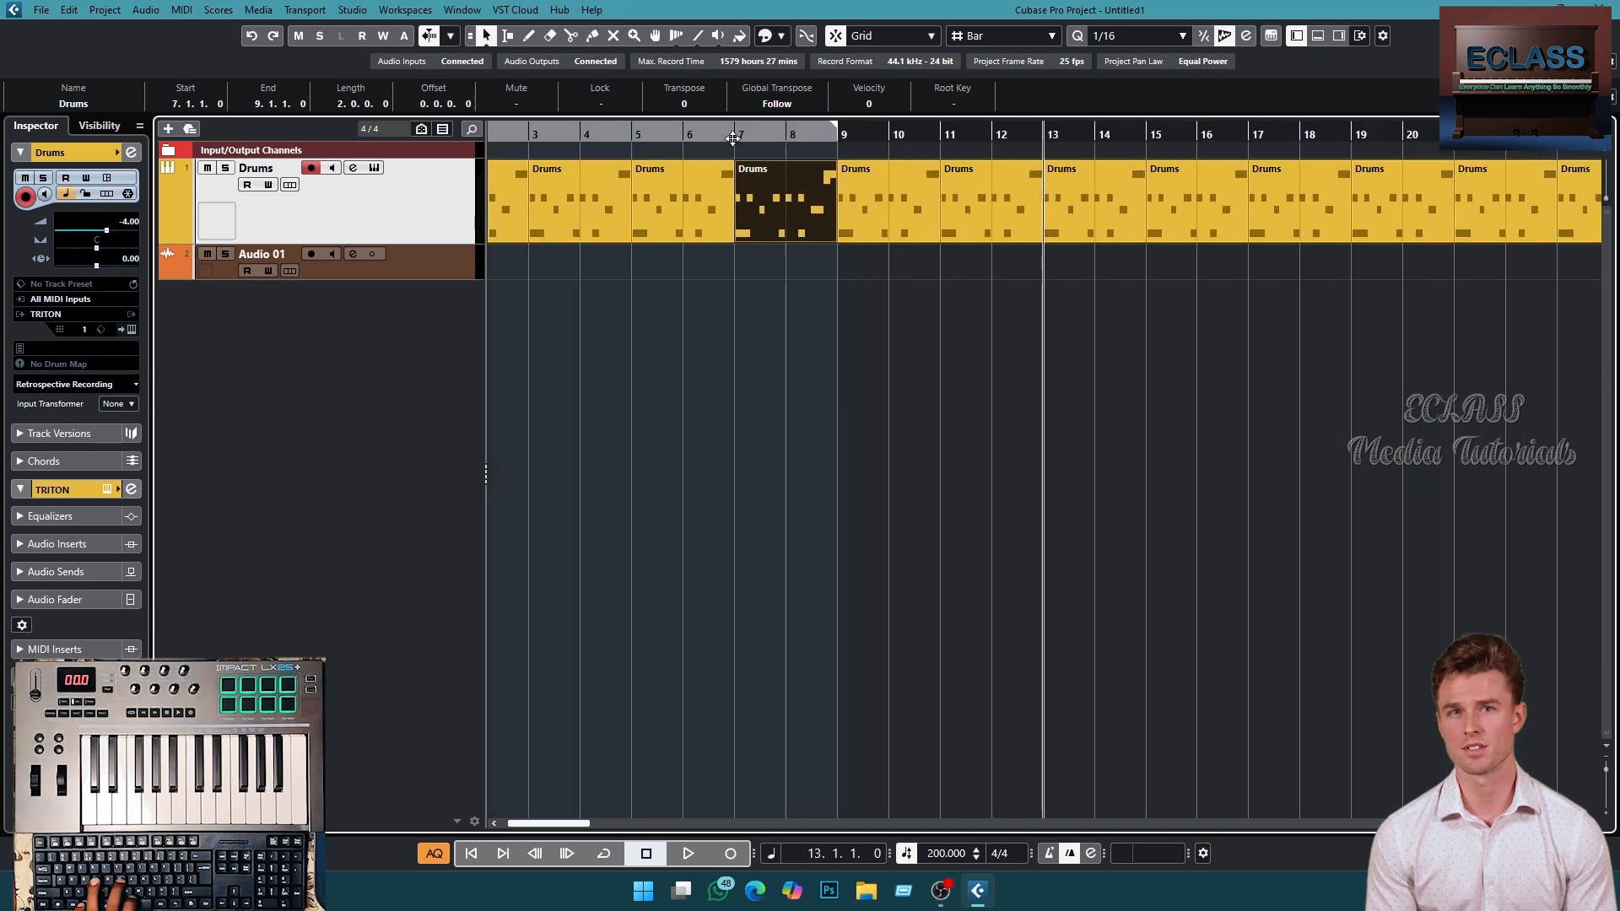
scroll(733, 138, up, 4)
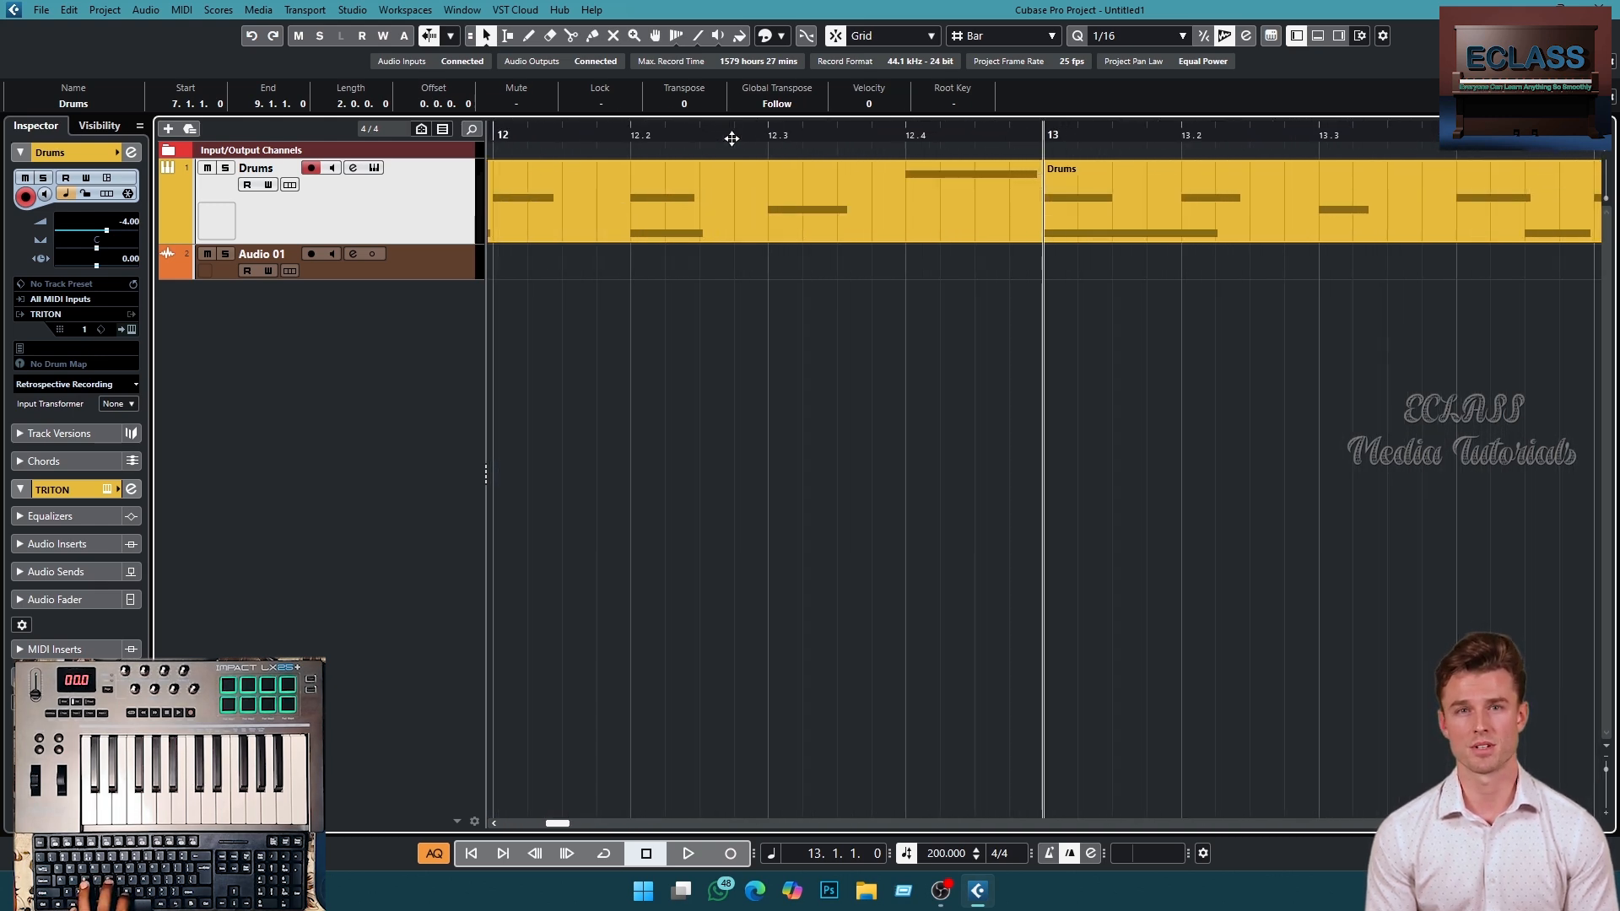
scroll(732, 138, down, 10)
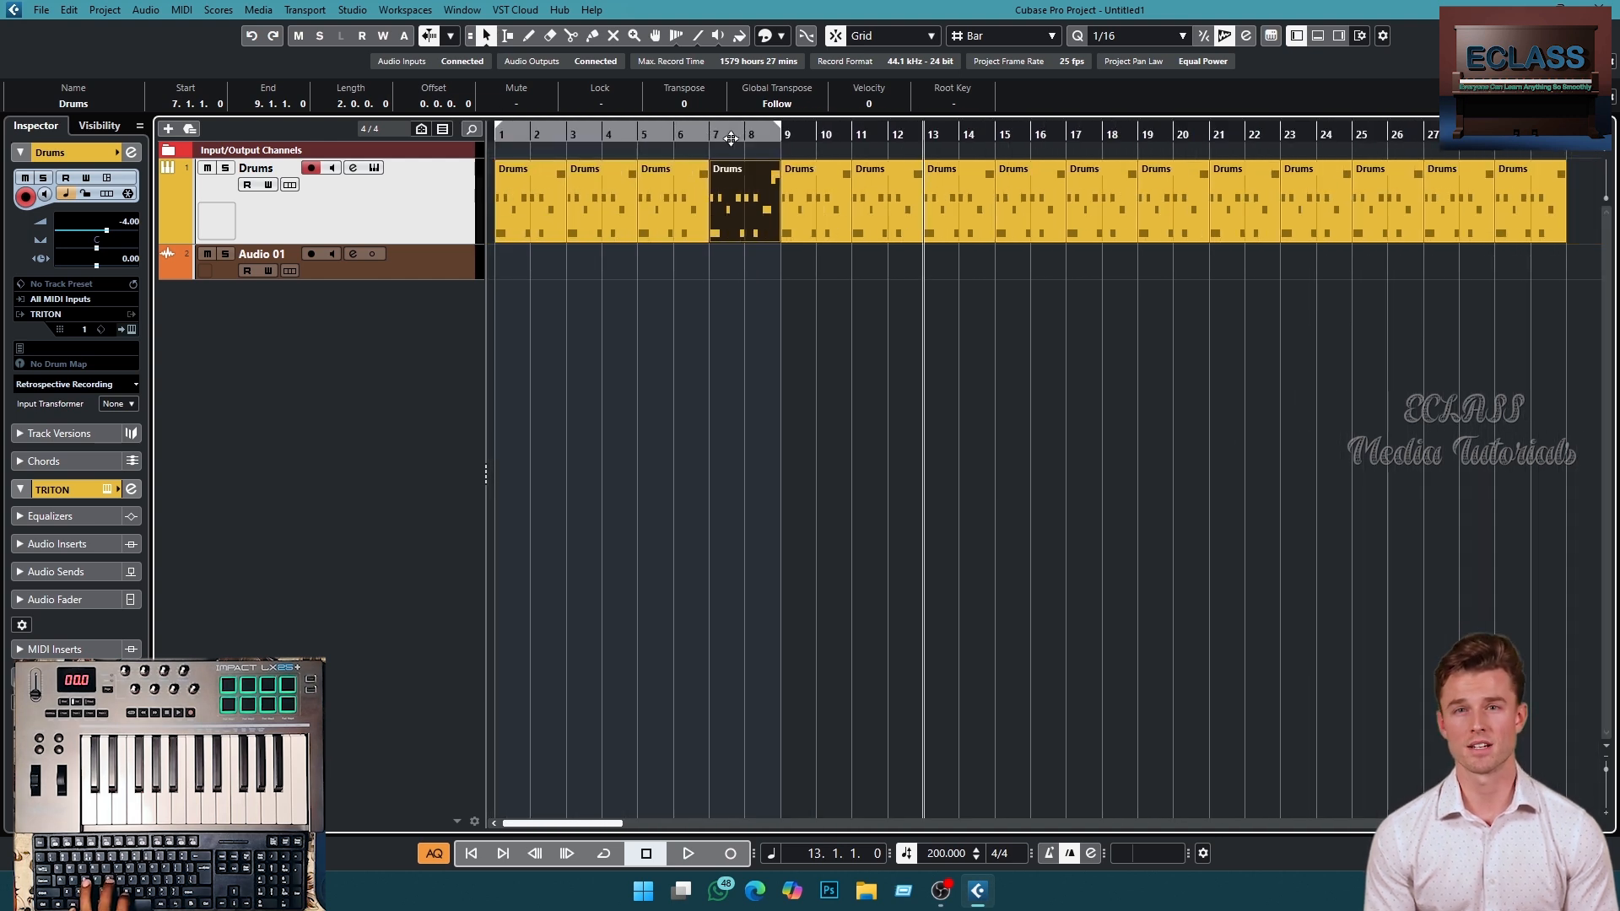
key(g)
key(g)
key(g)
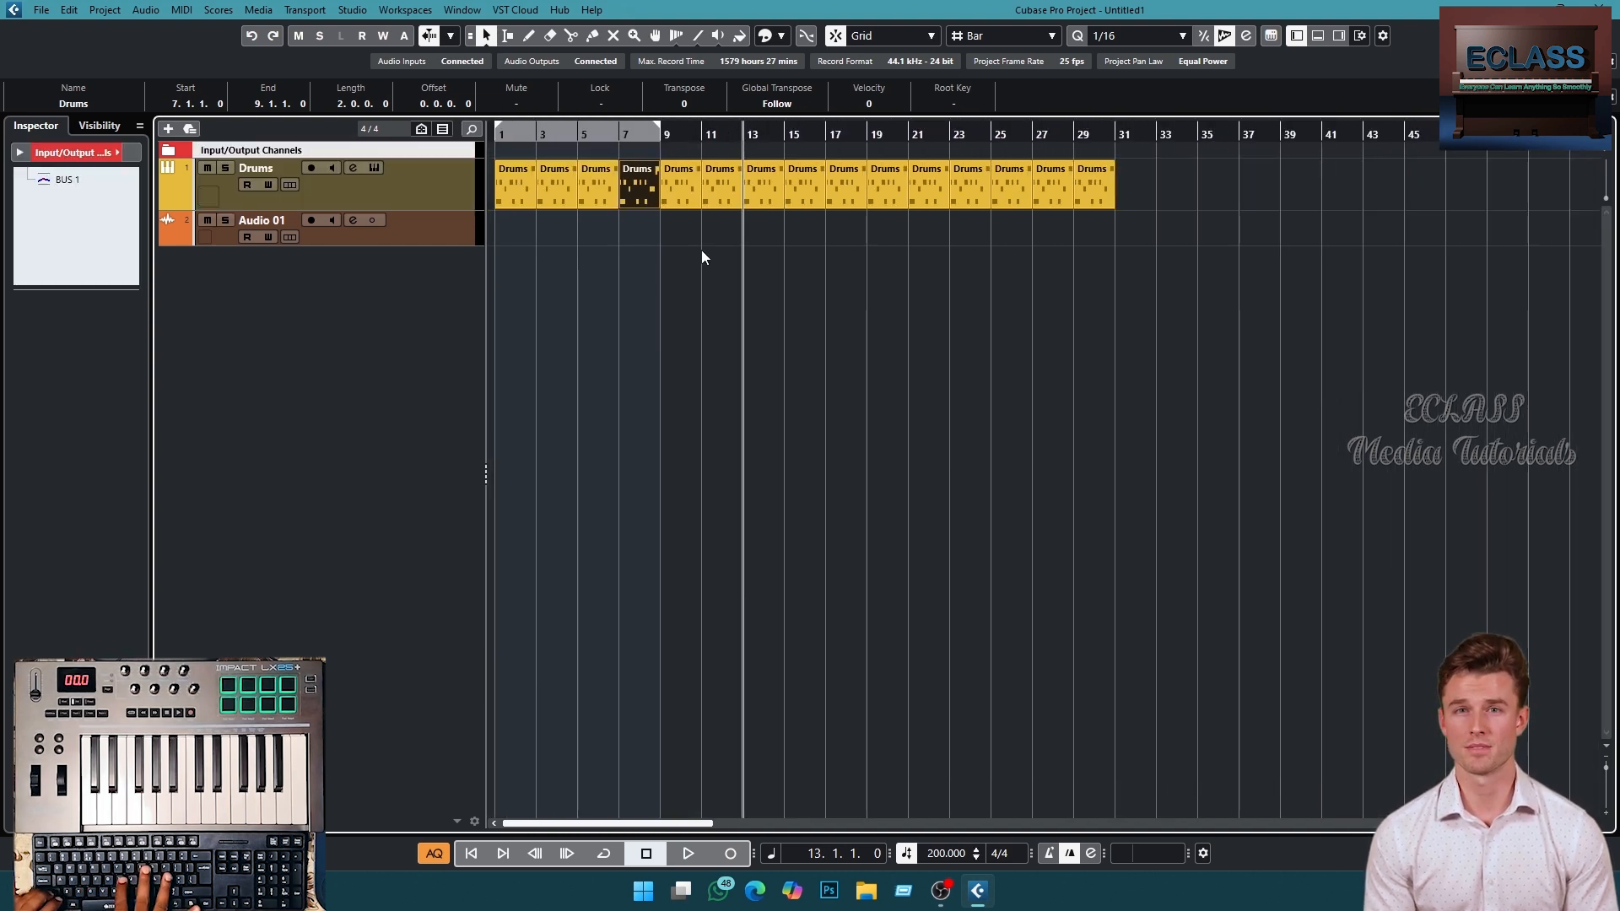
key(shift+h)
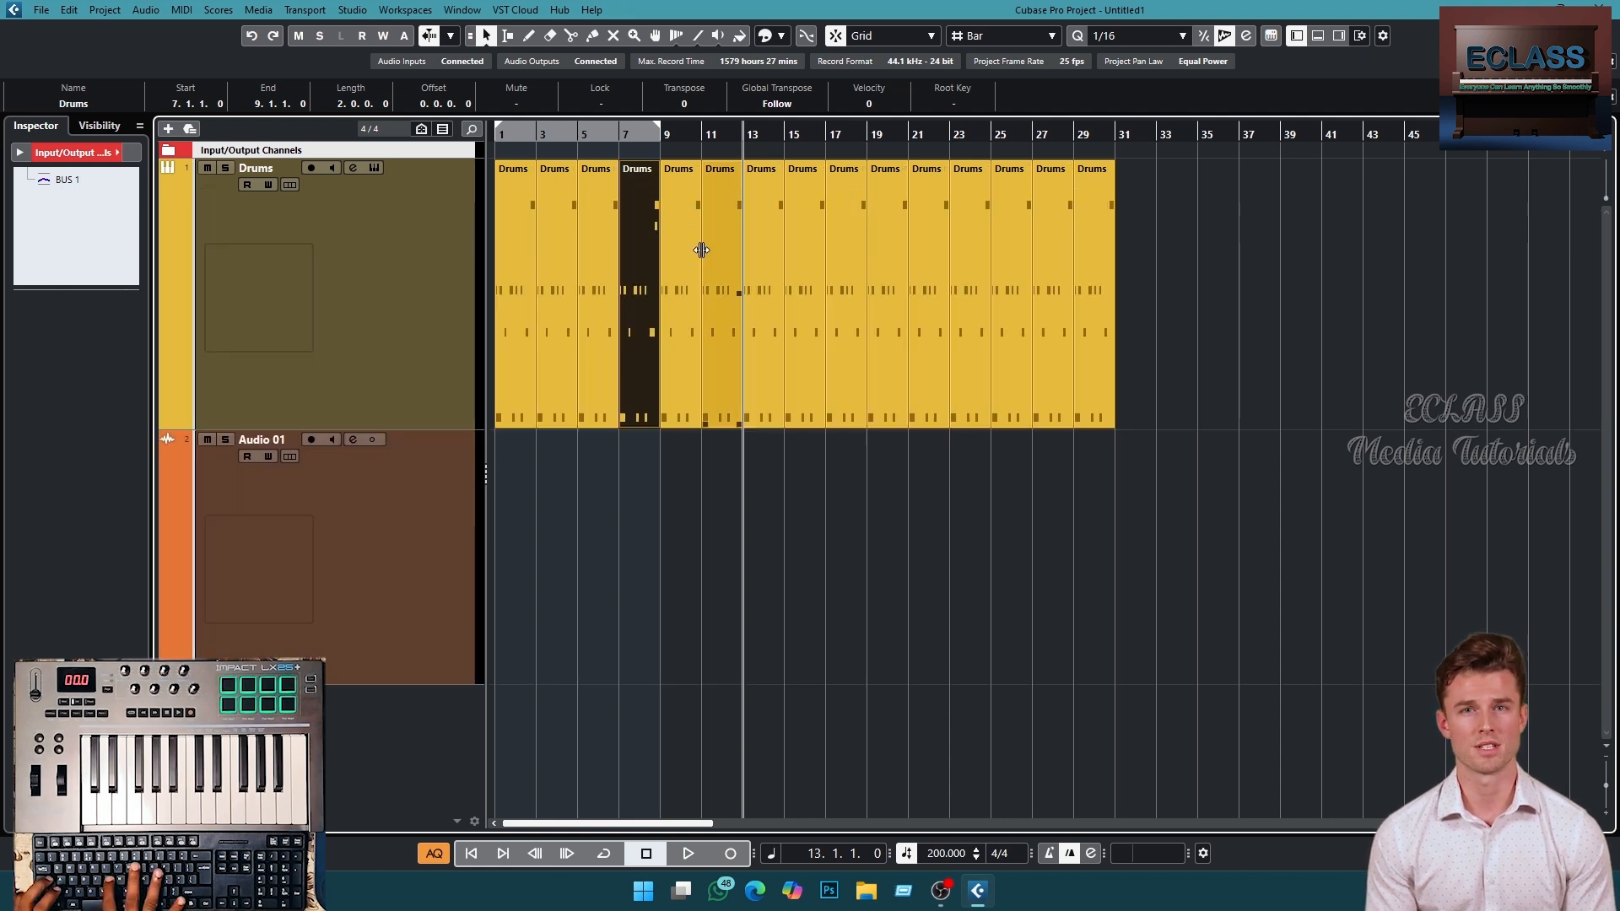
key(shift+g)
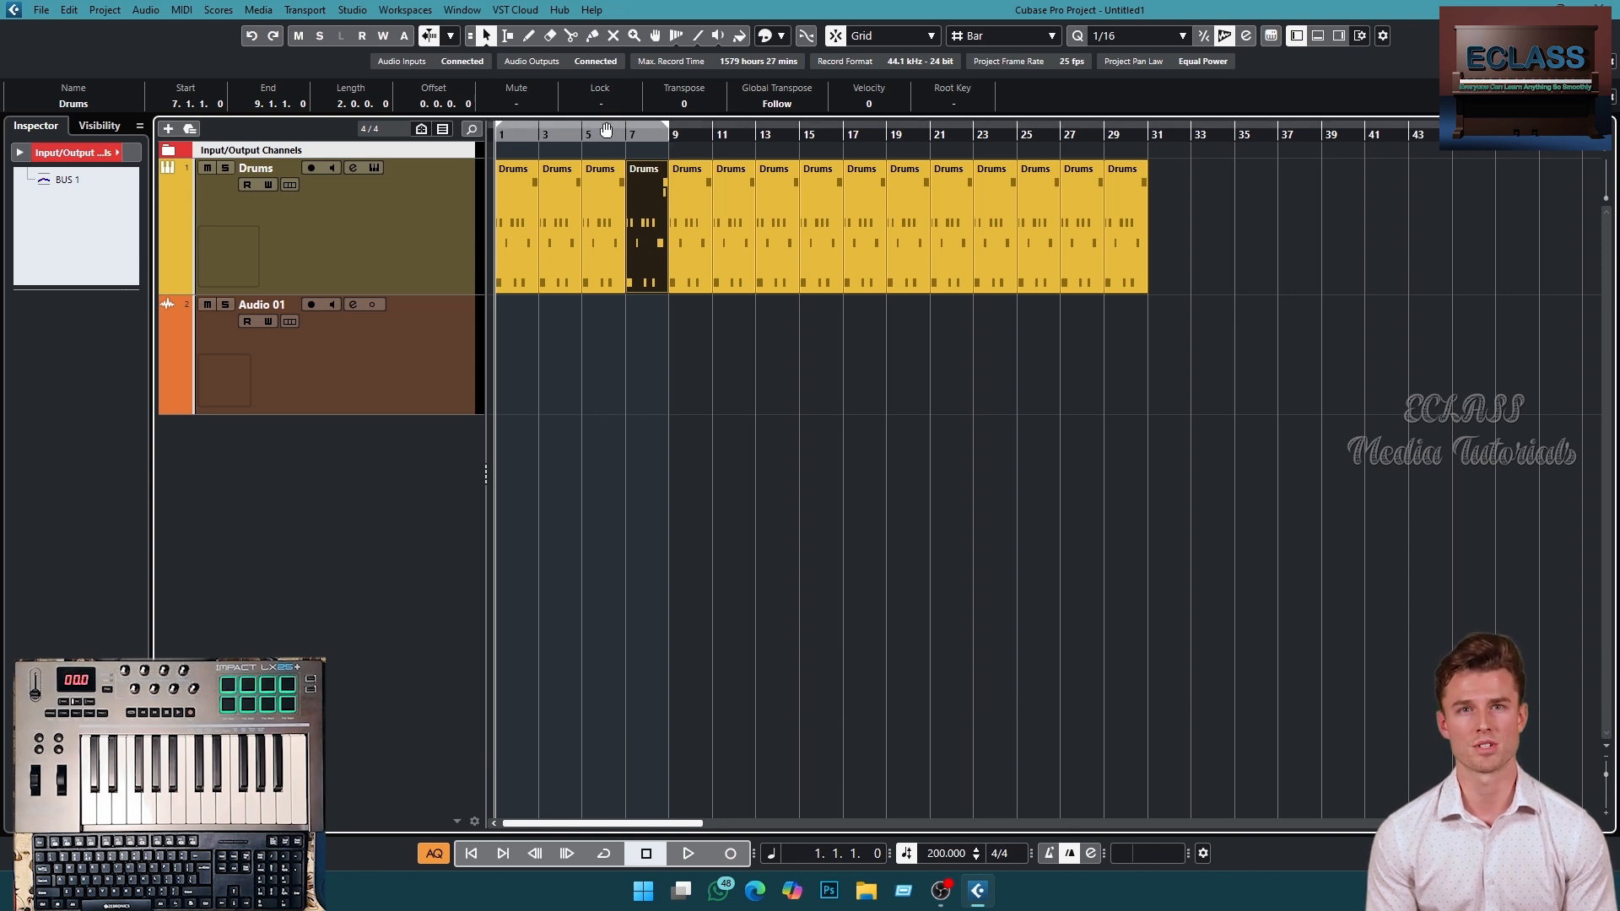
drag(646, 128, 872, 143)
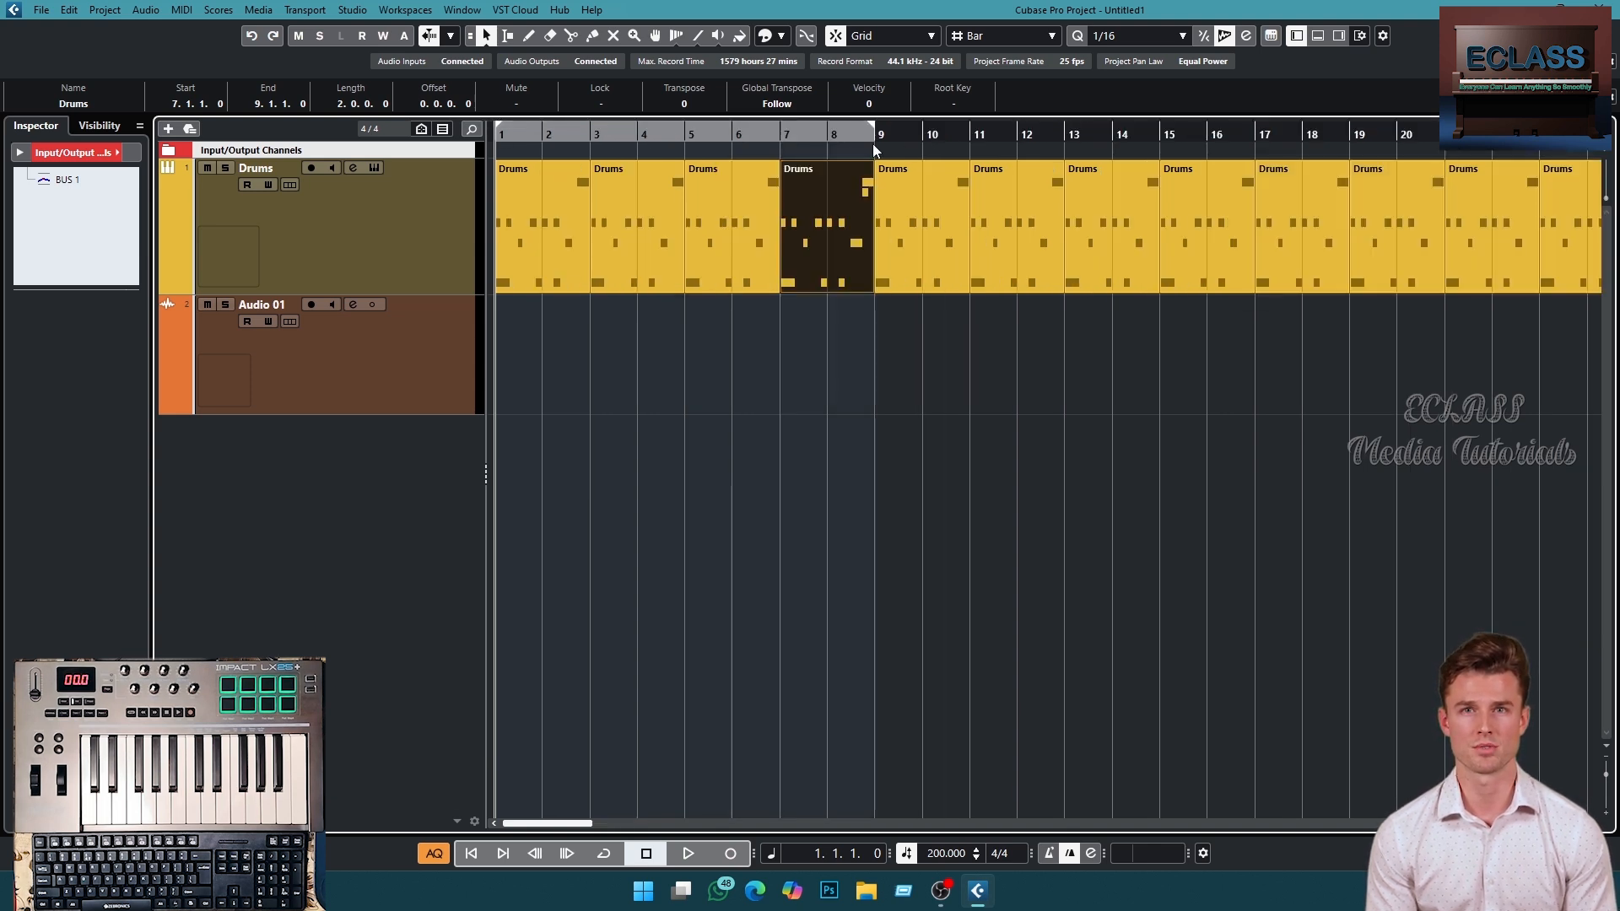
click(605, 854)
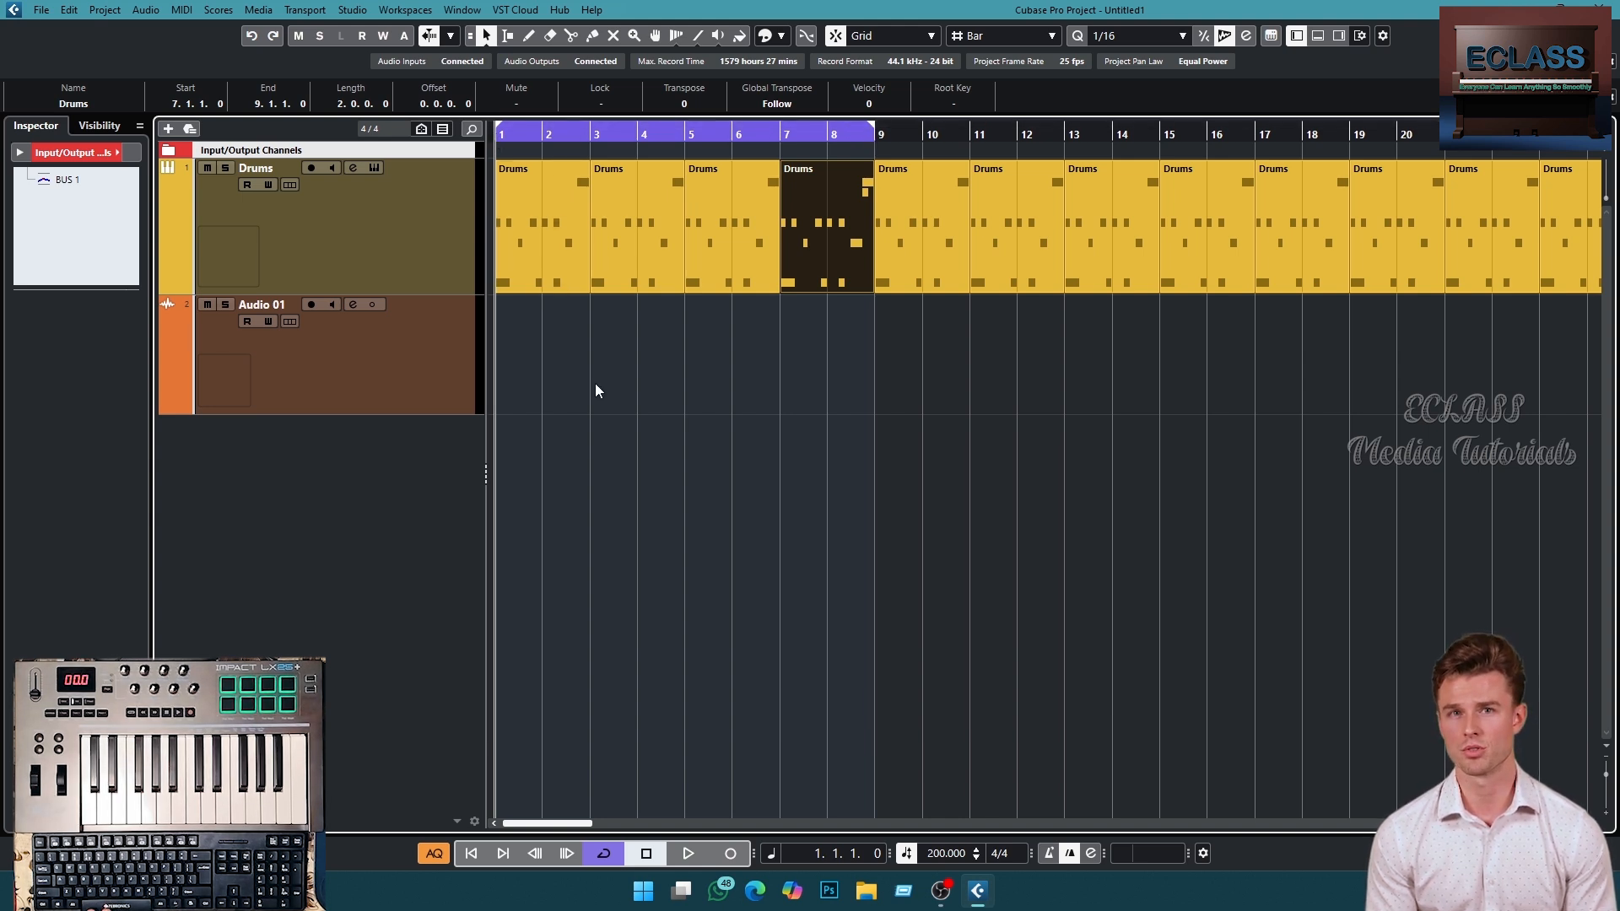
key(space)
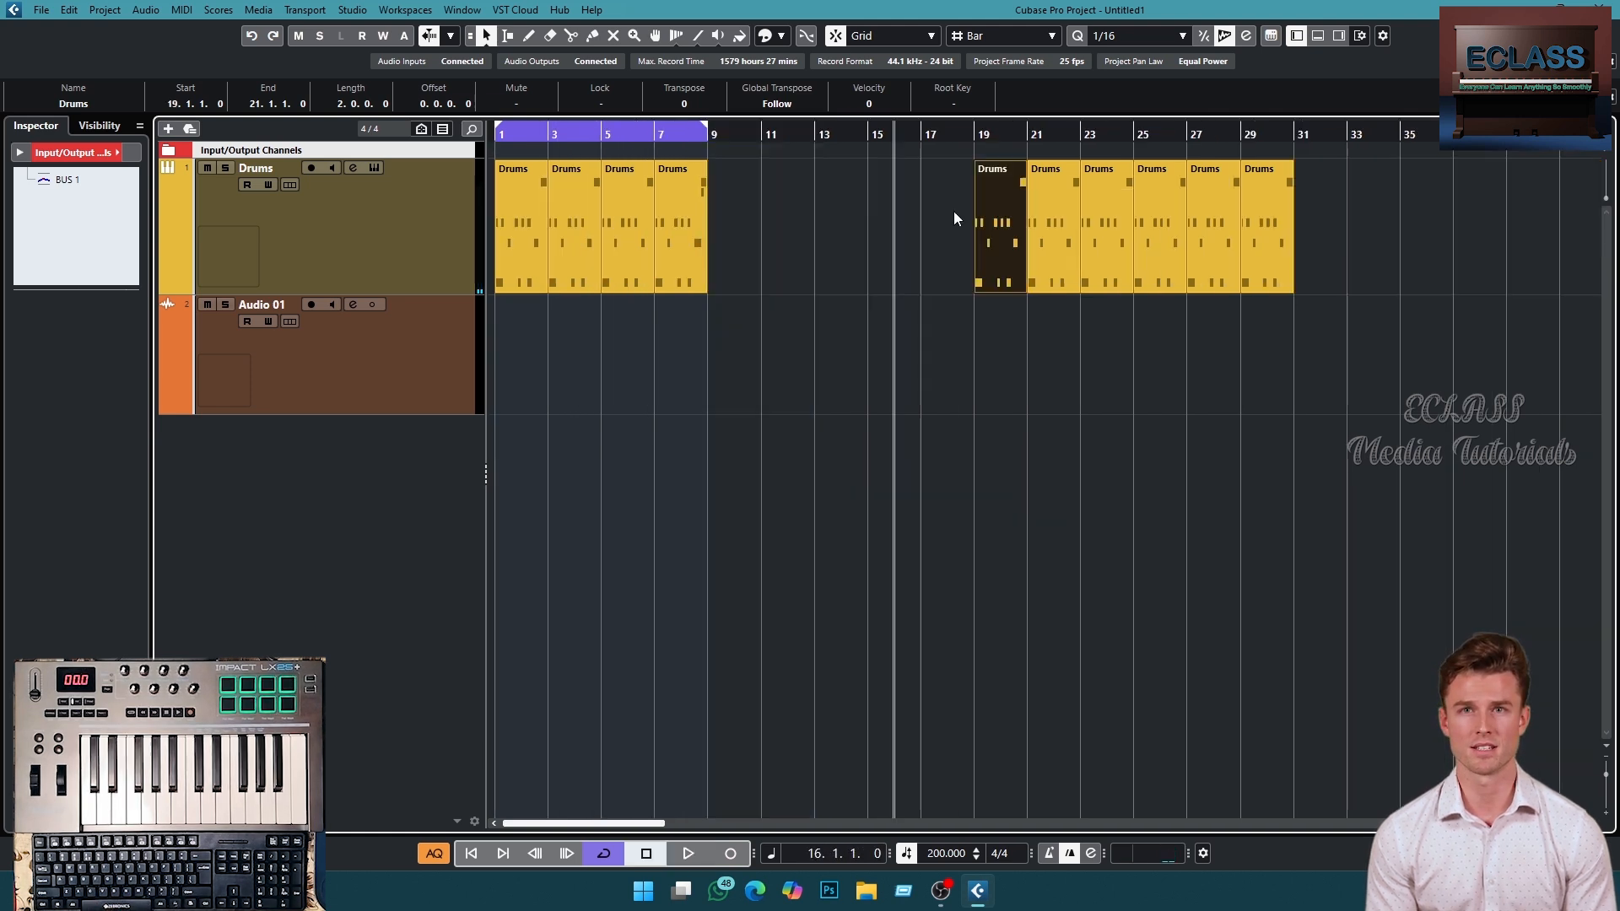
- Delete the remaining drum parts from bar 19 onward
drag(913, 227, 977, 227)
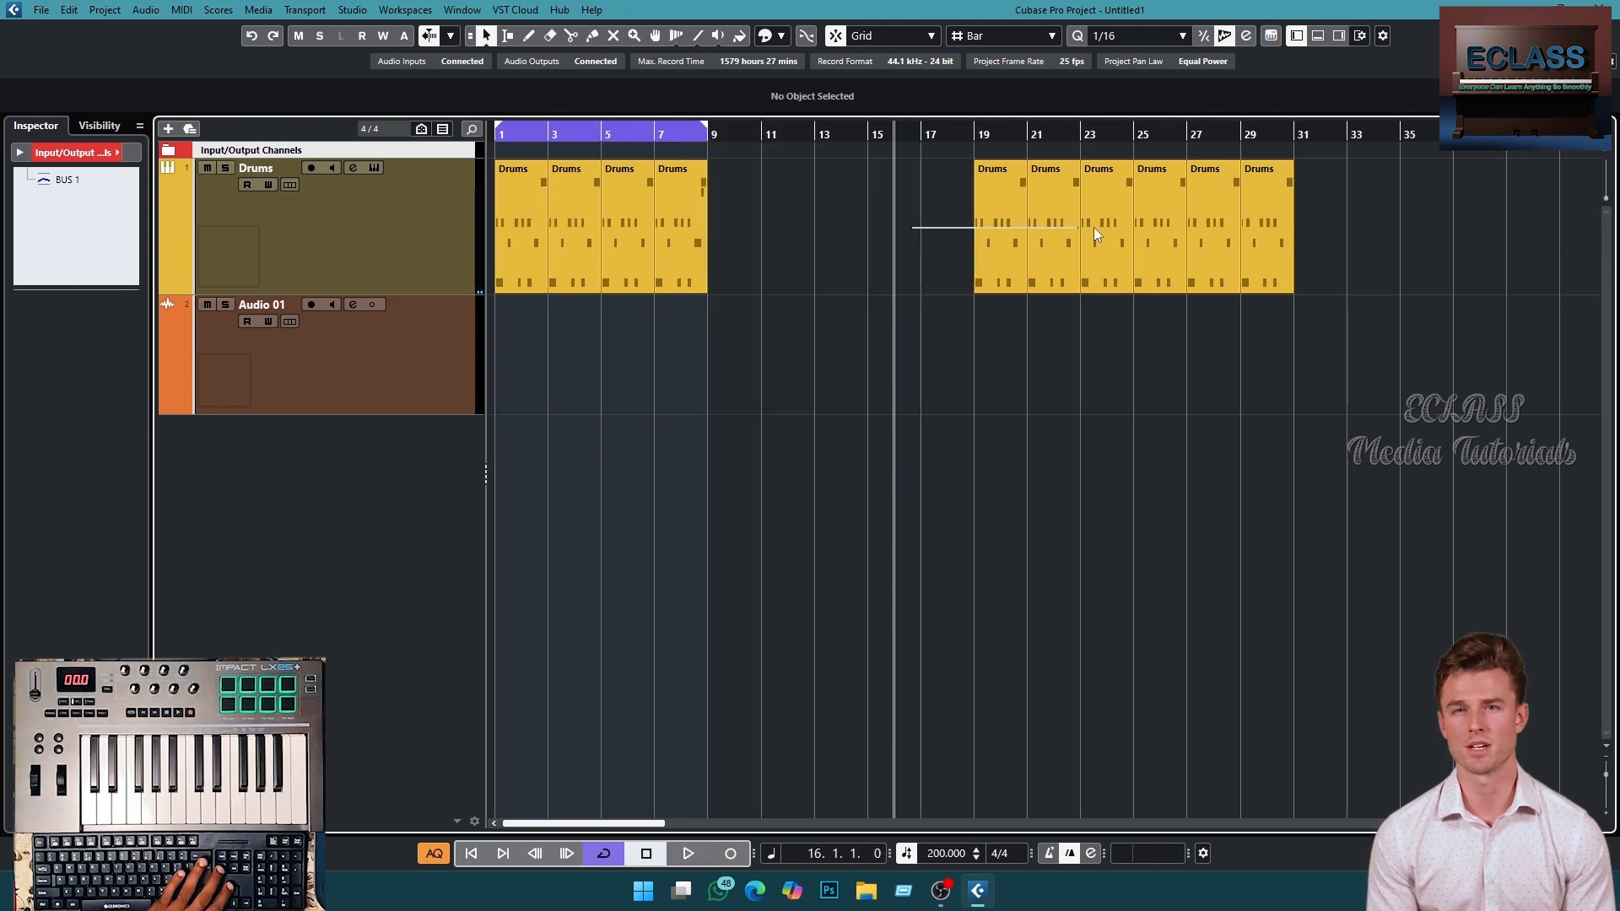
drag(1094, 226, 1338, 263)
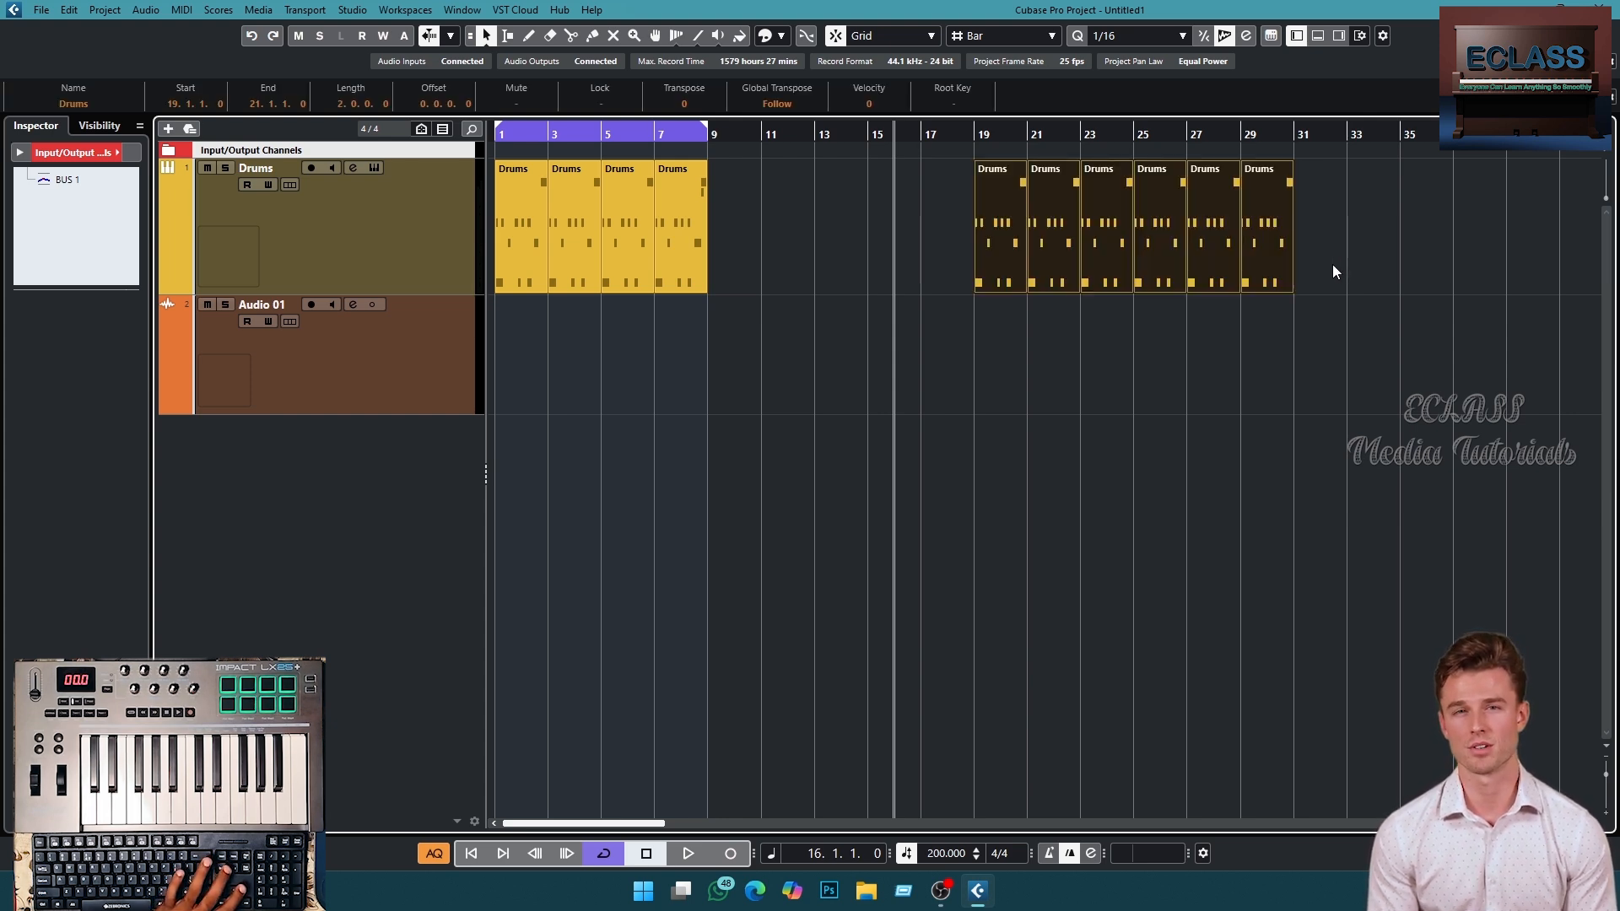
key(Delete)
- Remove the Audio 01 track from the project
click(571, 134)
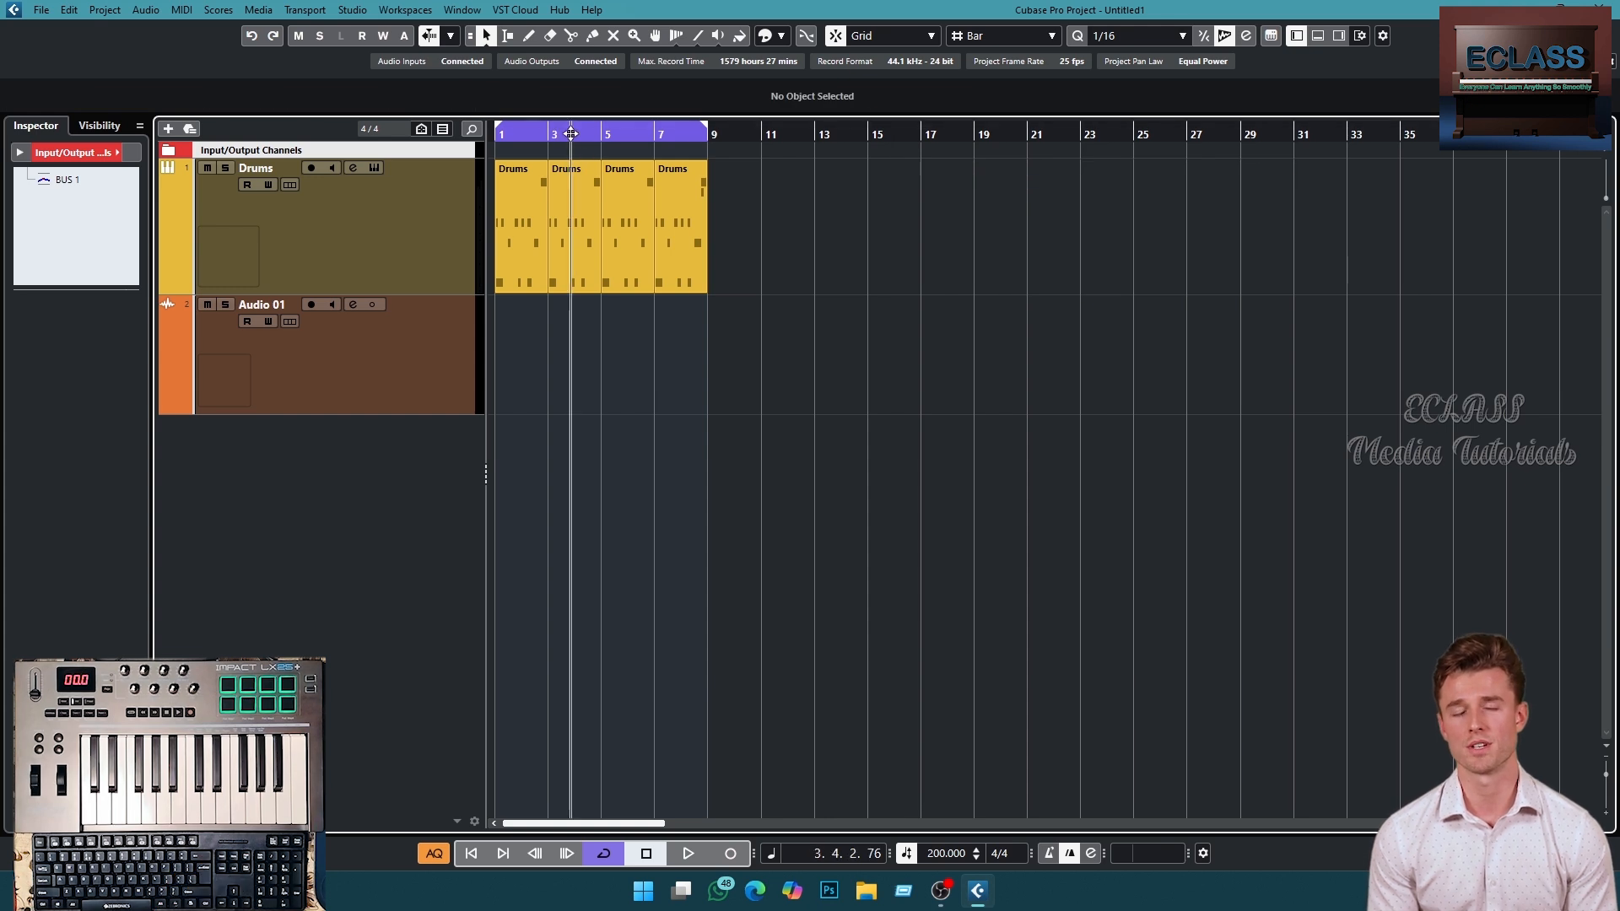
drag(571, 134, 564, 133)
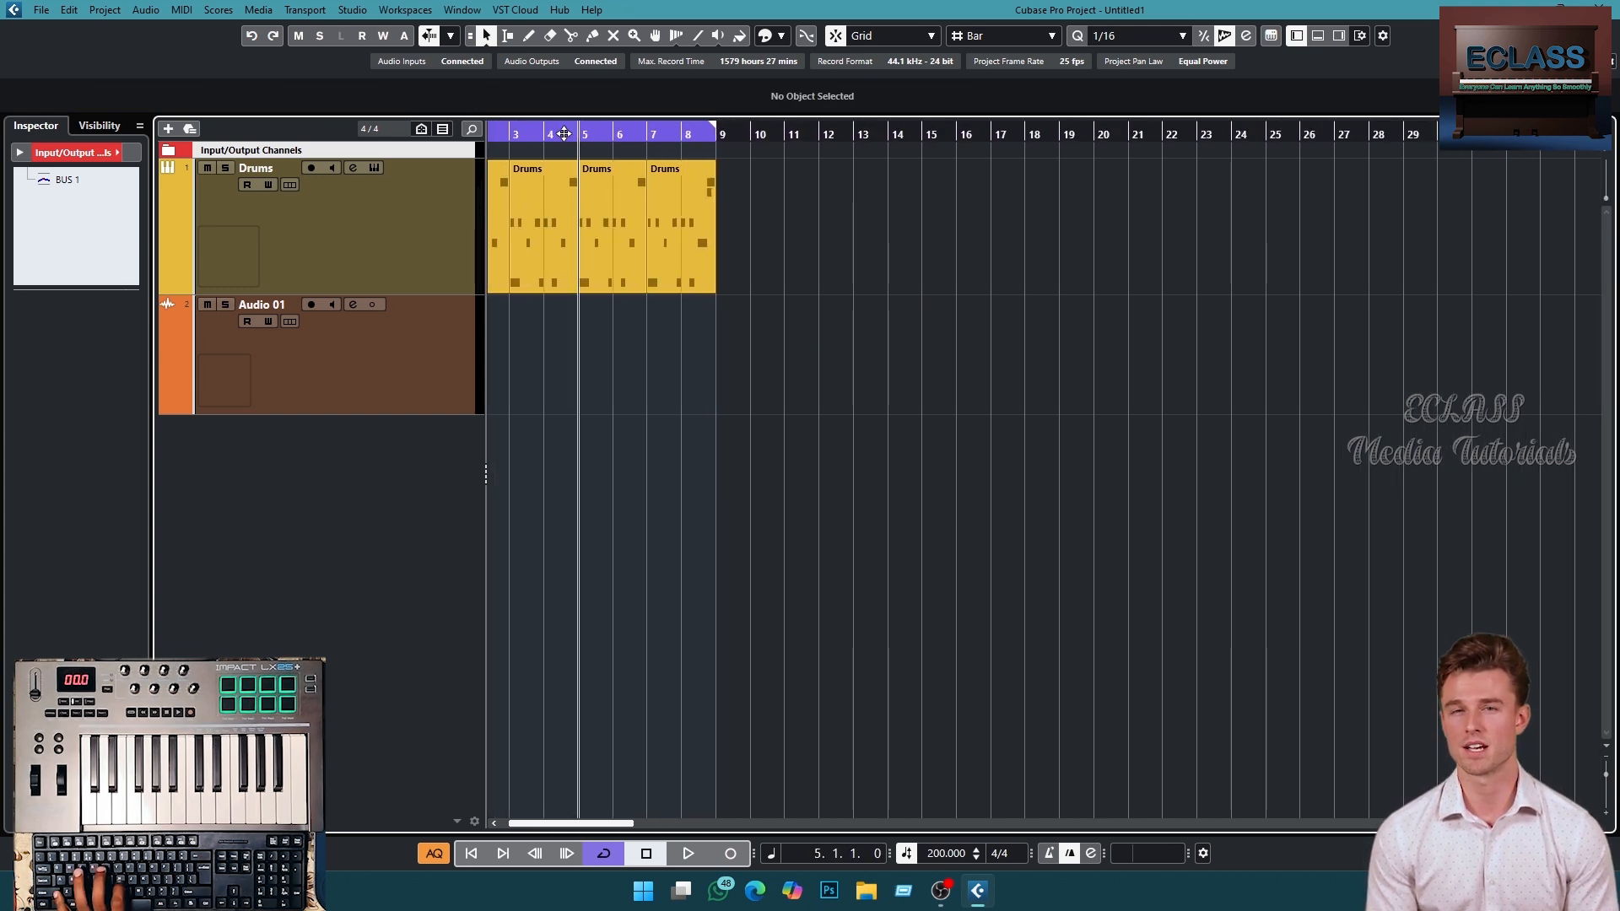
key(h)
key(h)
key(h)
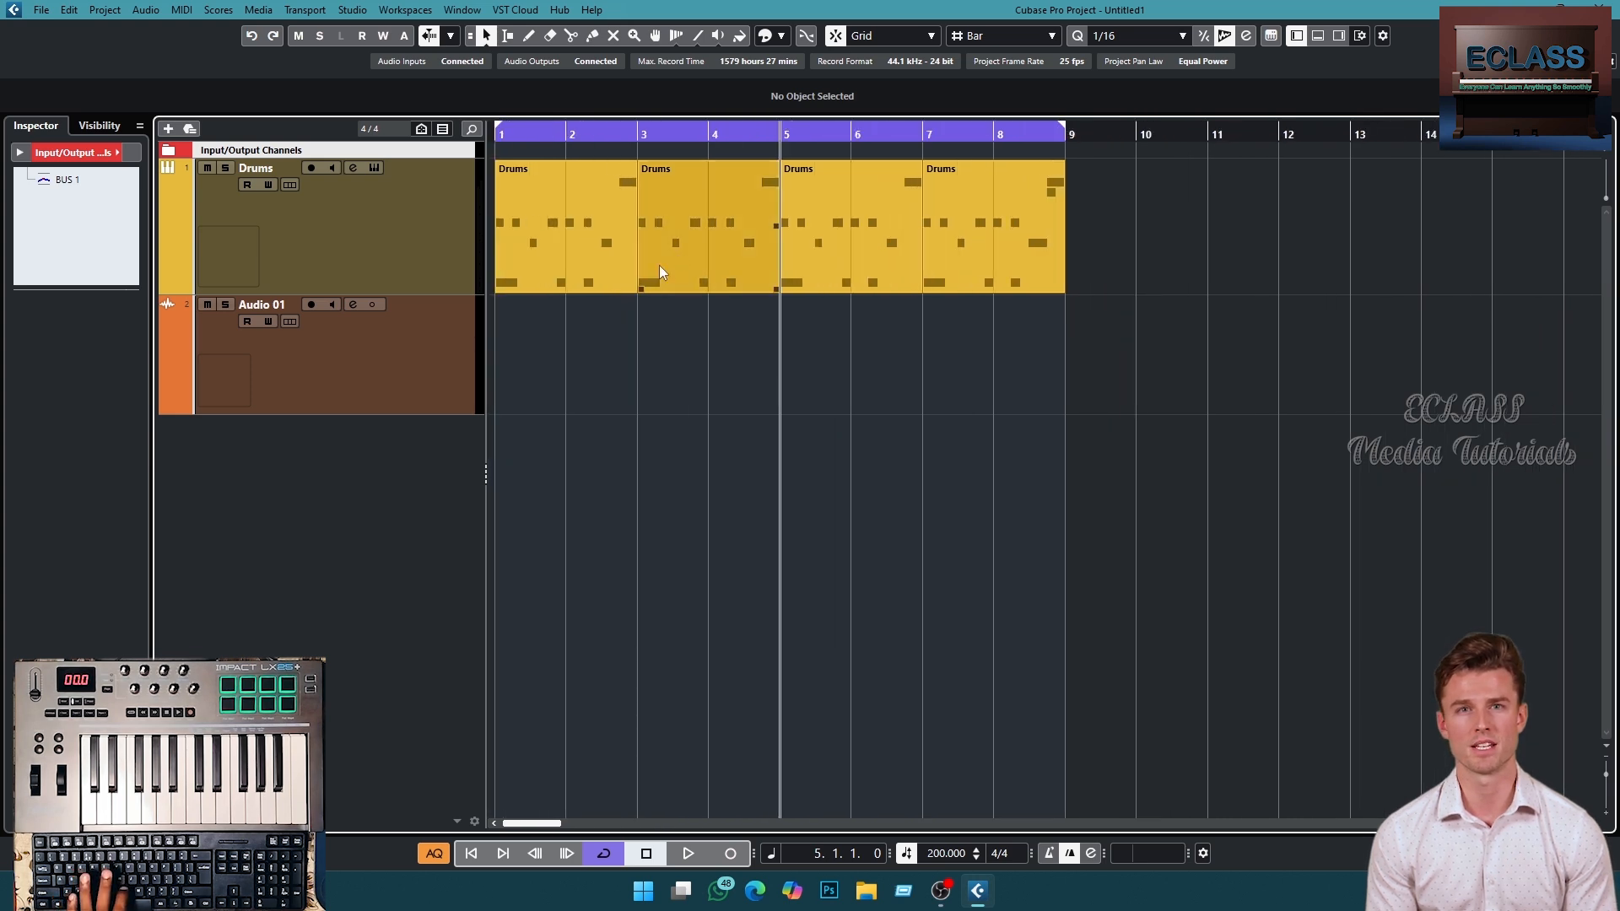
key(ctrl+a)
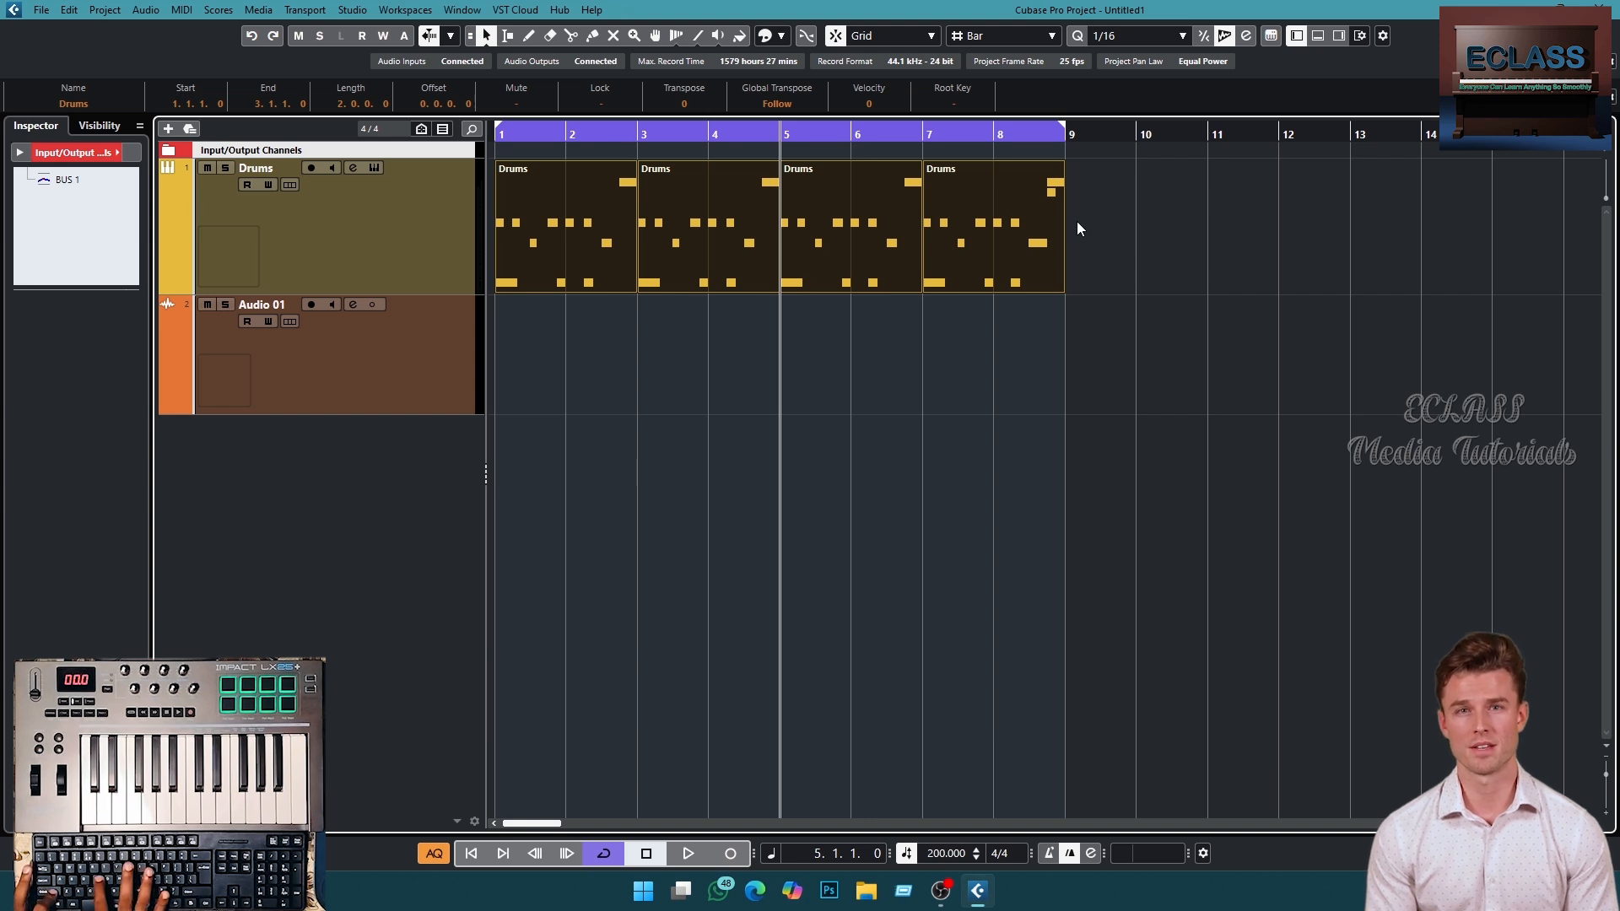
key(alt+s)
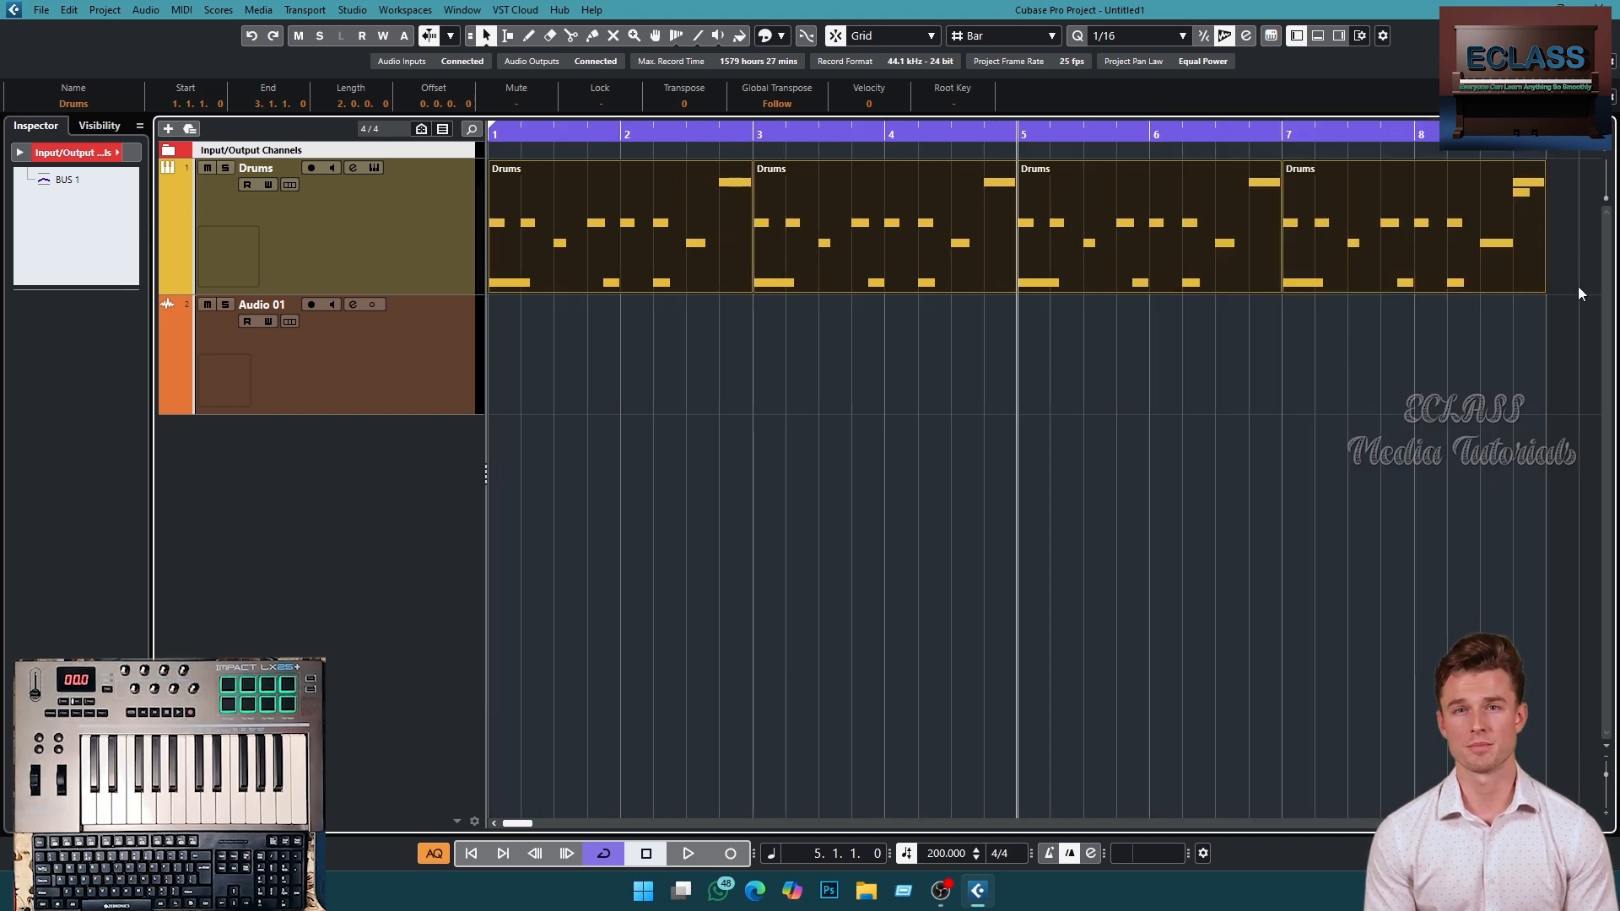
click(419, 337)
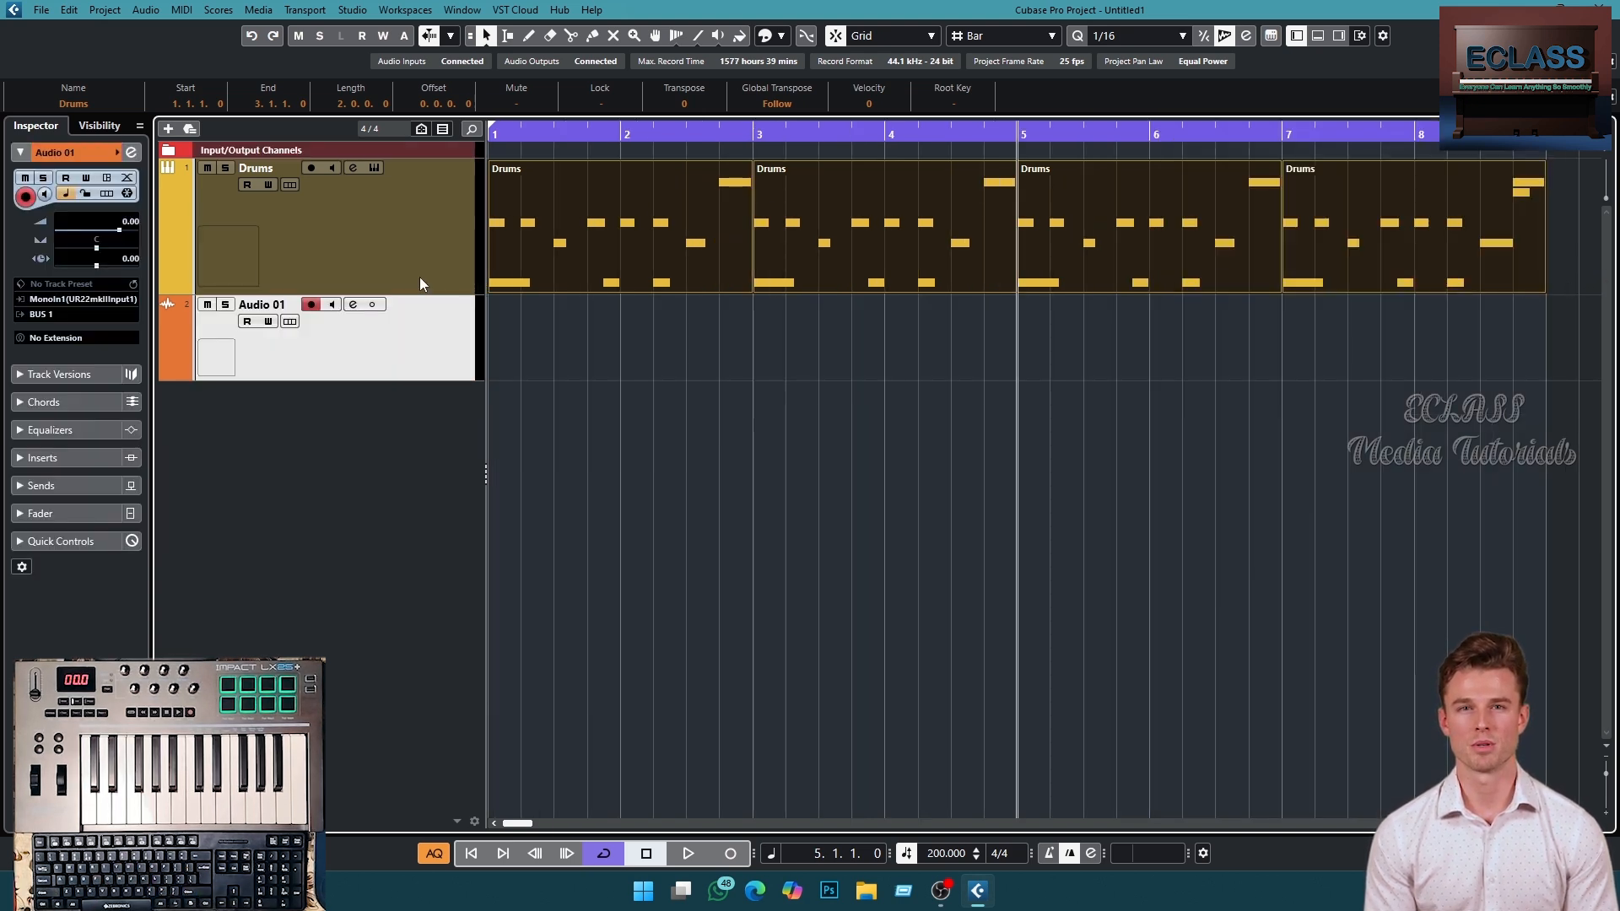
right_click(403, 338)
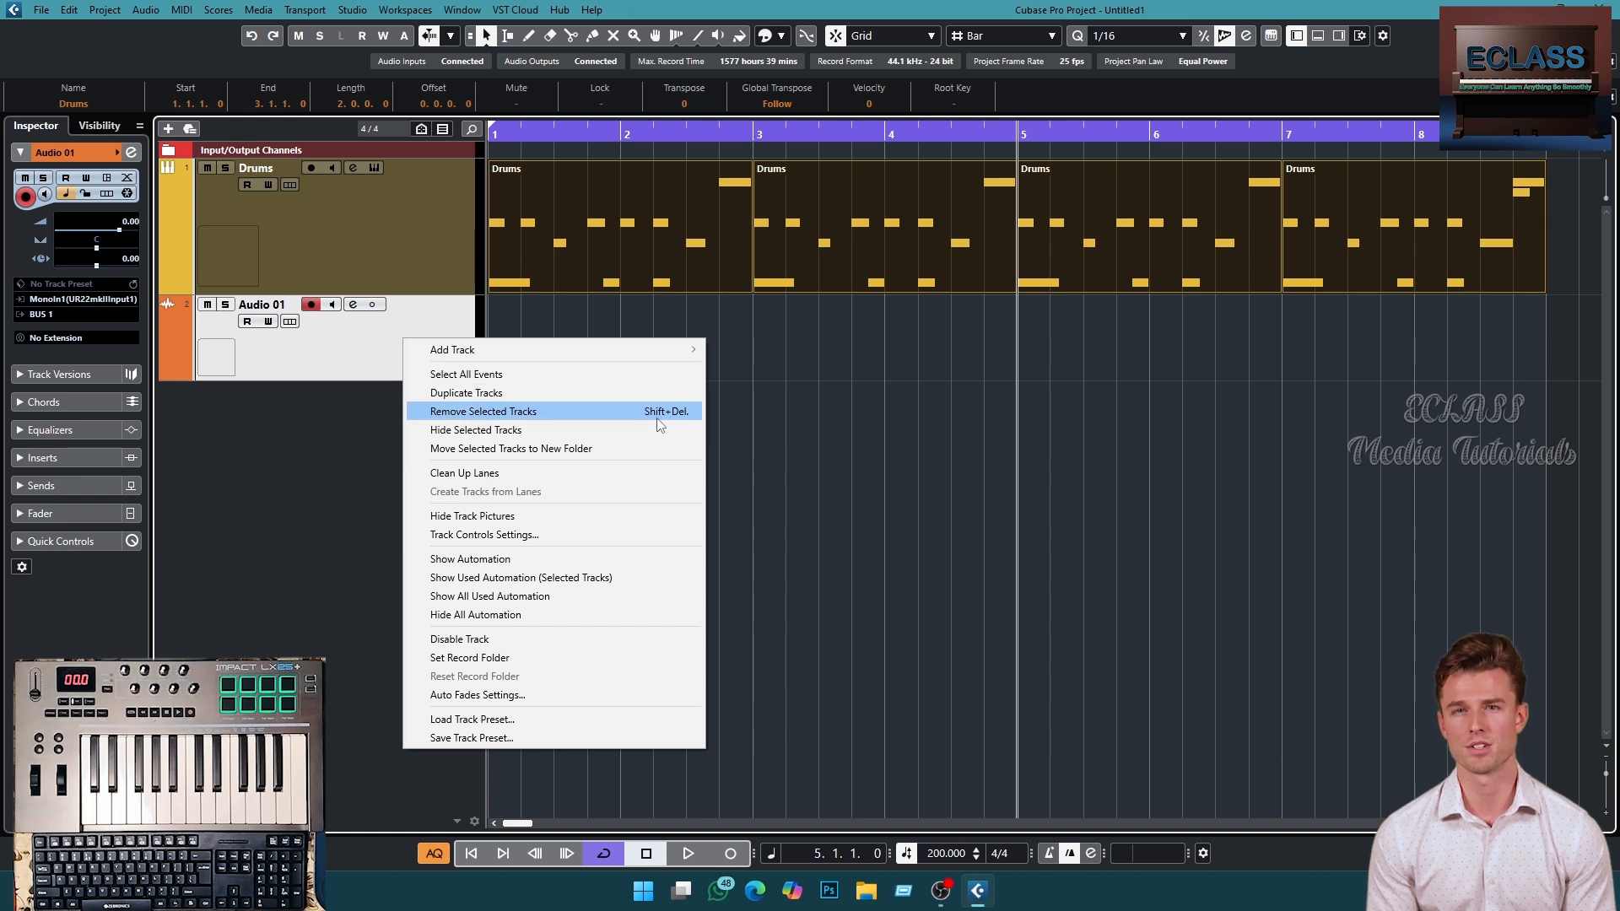
click(358, 417)
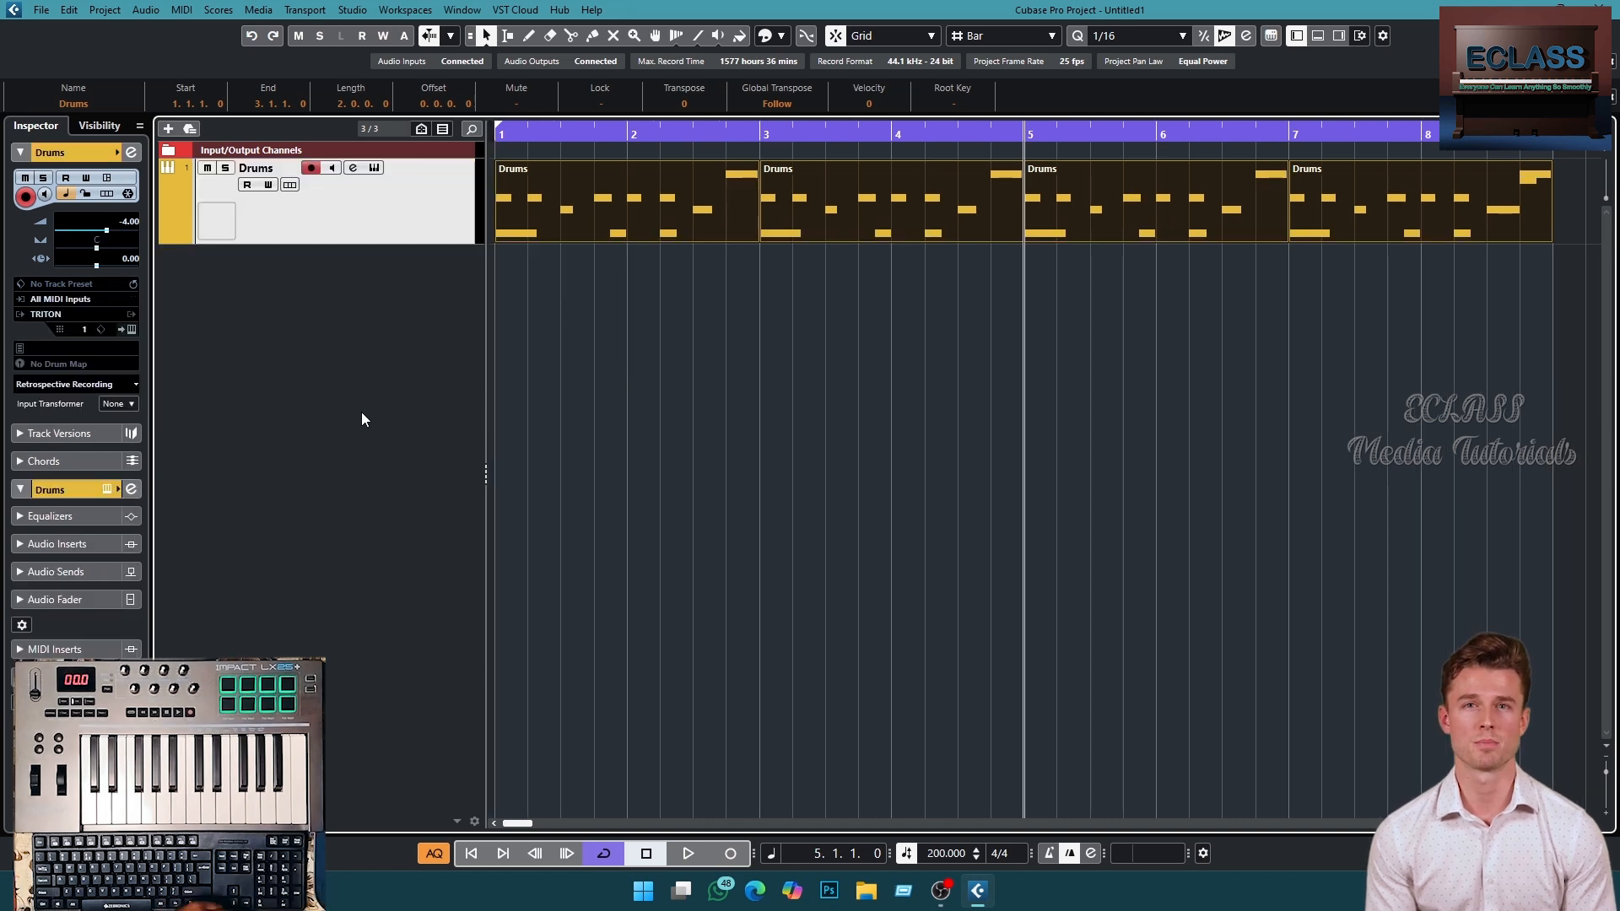
right_click(374, 221)
mouse_move(415, 240)
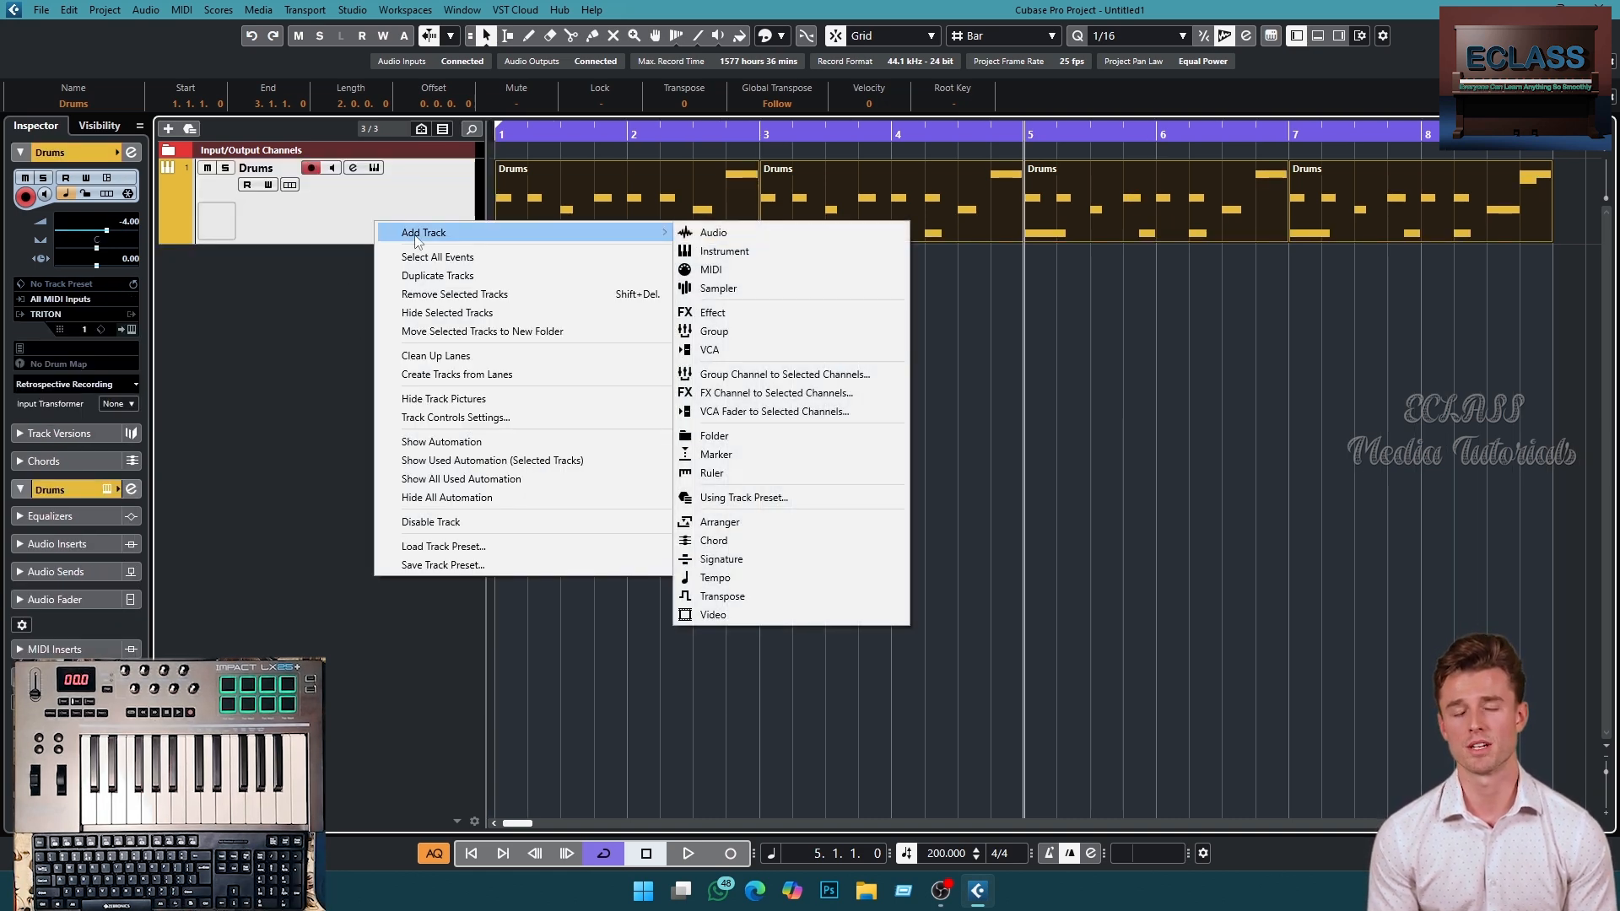
click(158, 138)
click(168, 129)
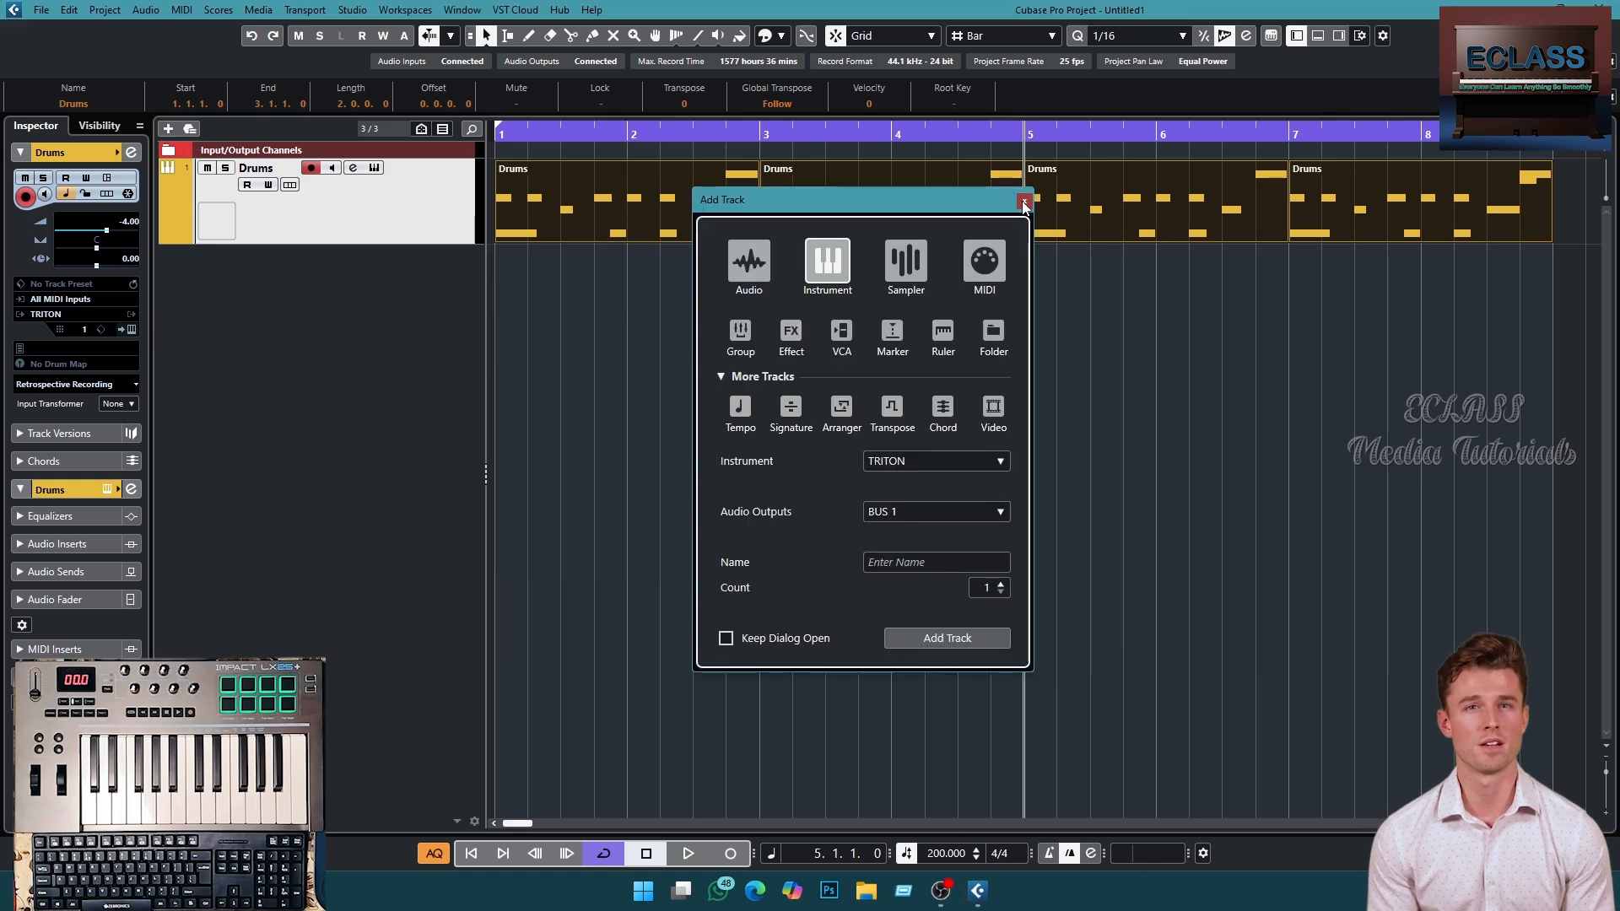
key(Escape)
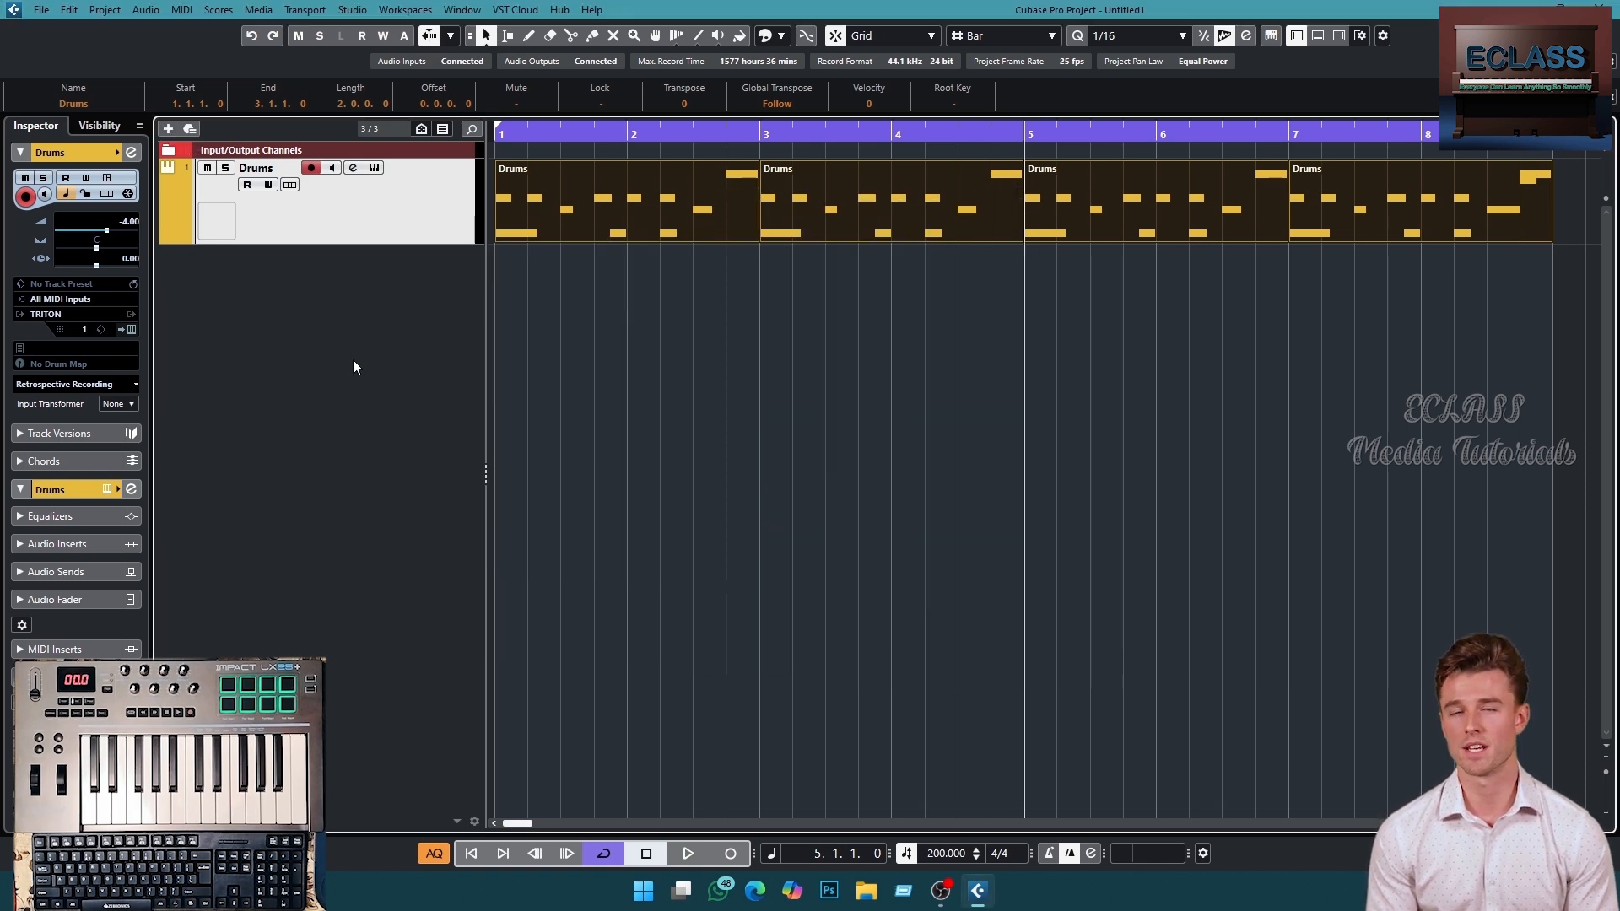
- Add five TRITON instrument tracks routed to BUS 1
right_click(339, 293)
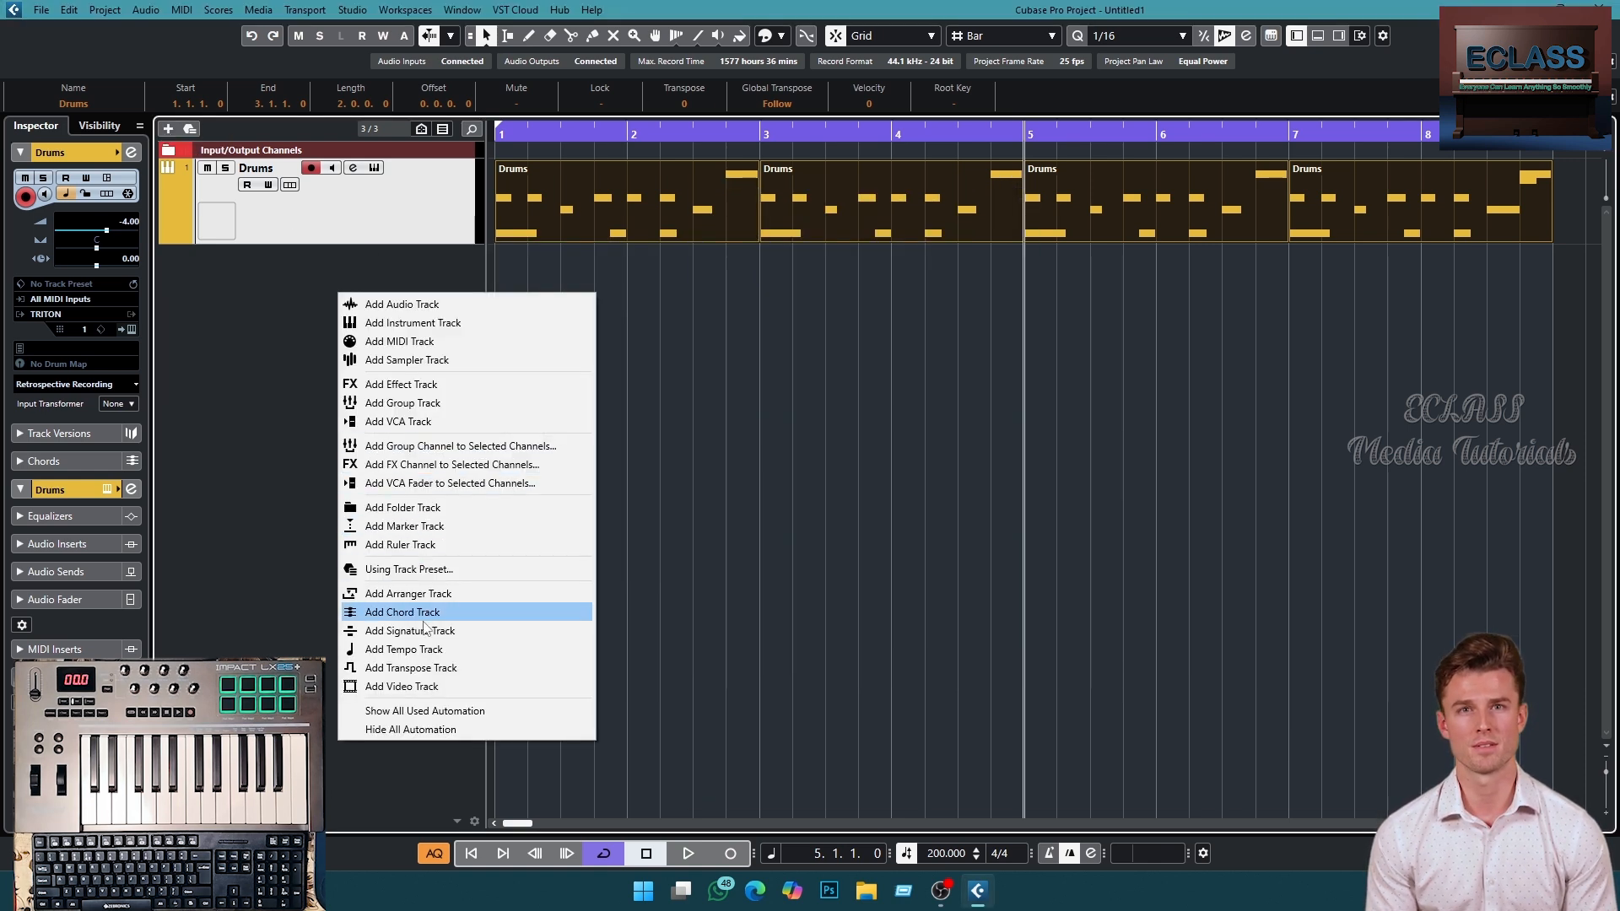
click(415, 323)
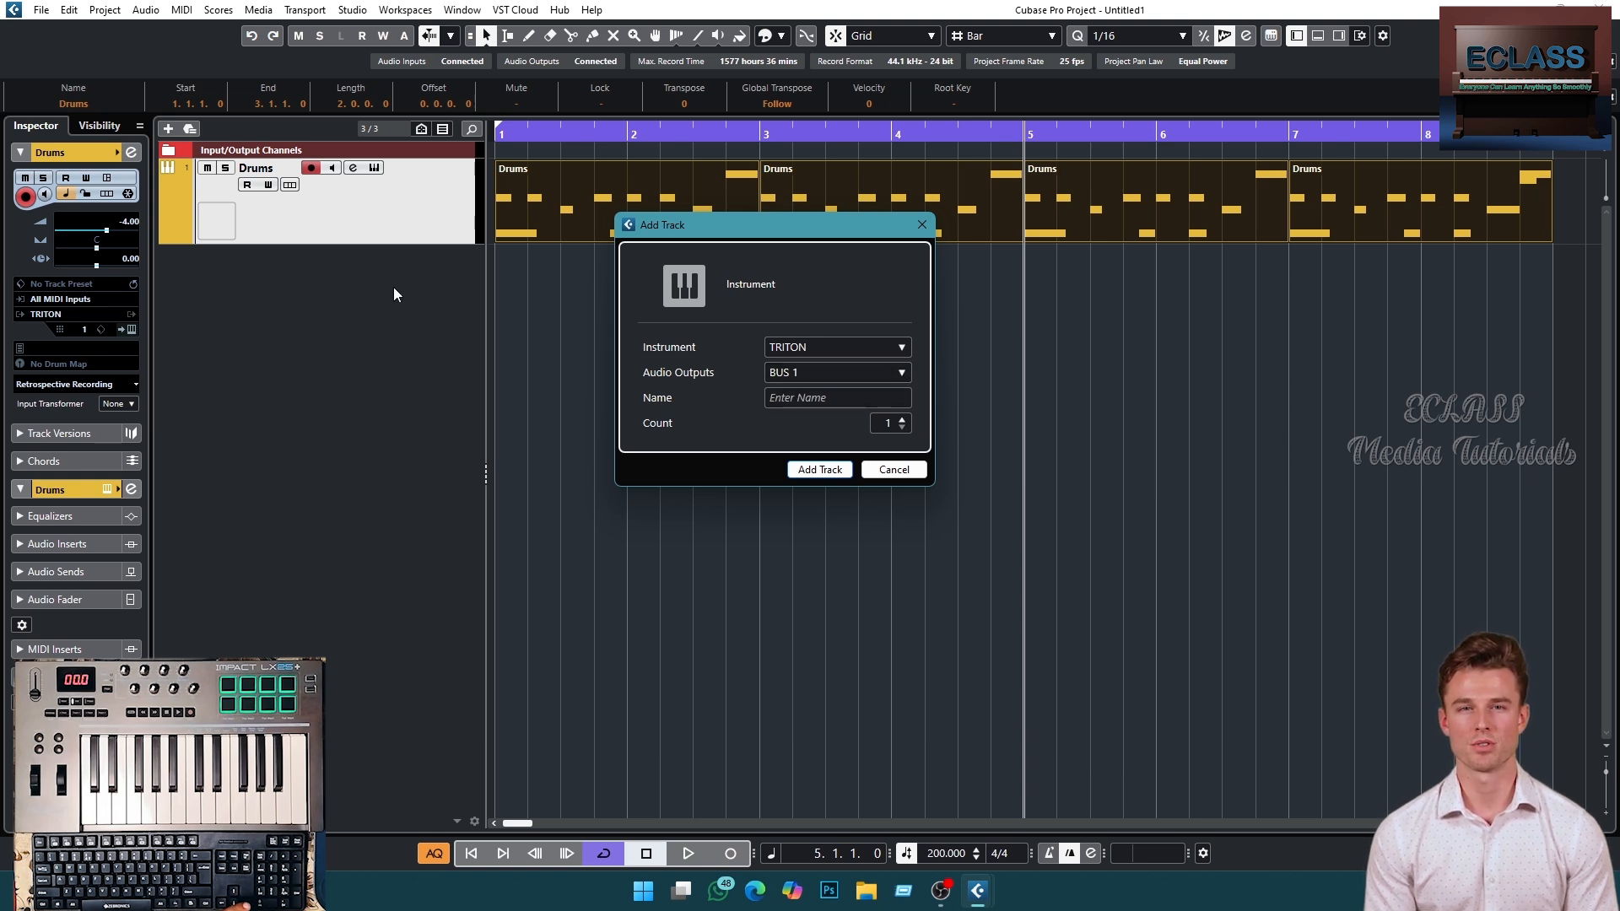
click(902, 420)
click(902, 420)
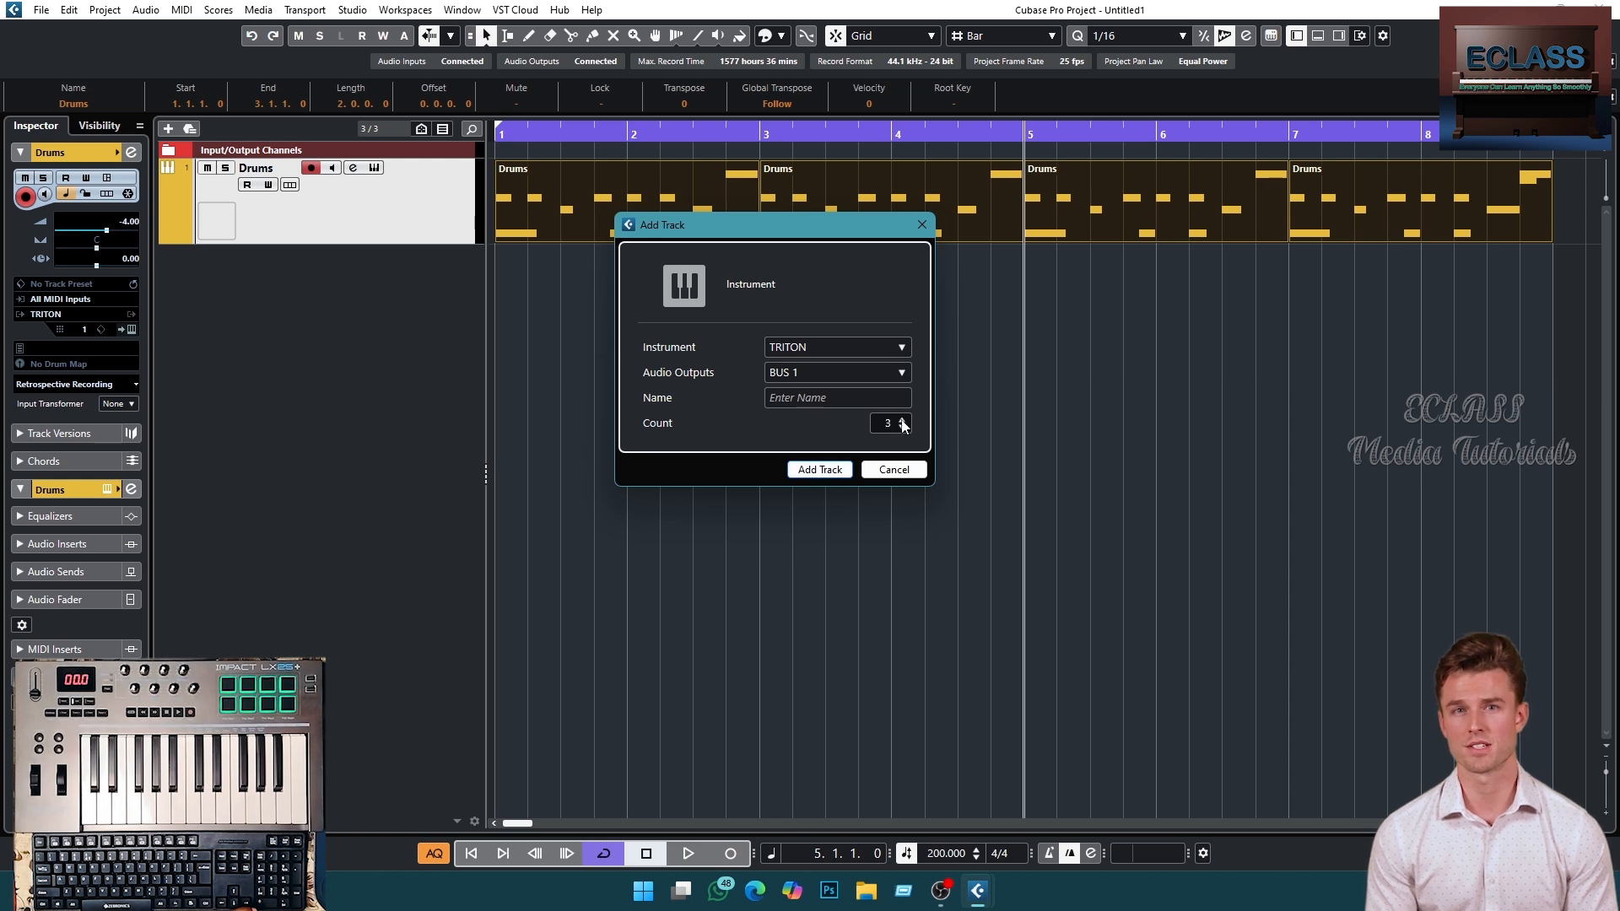
click(816, 473)
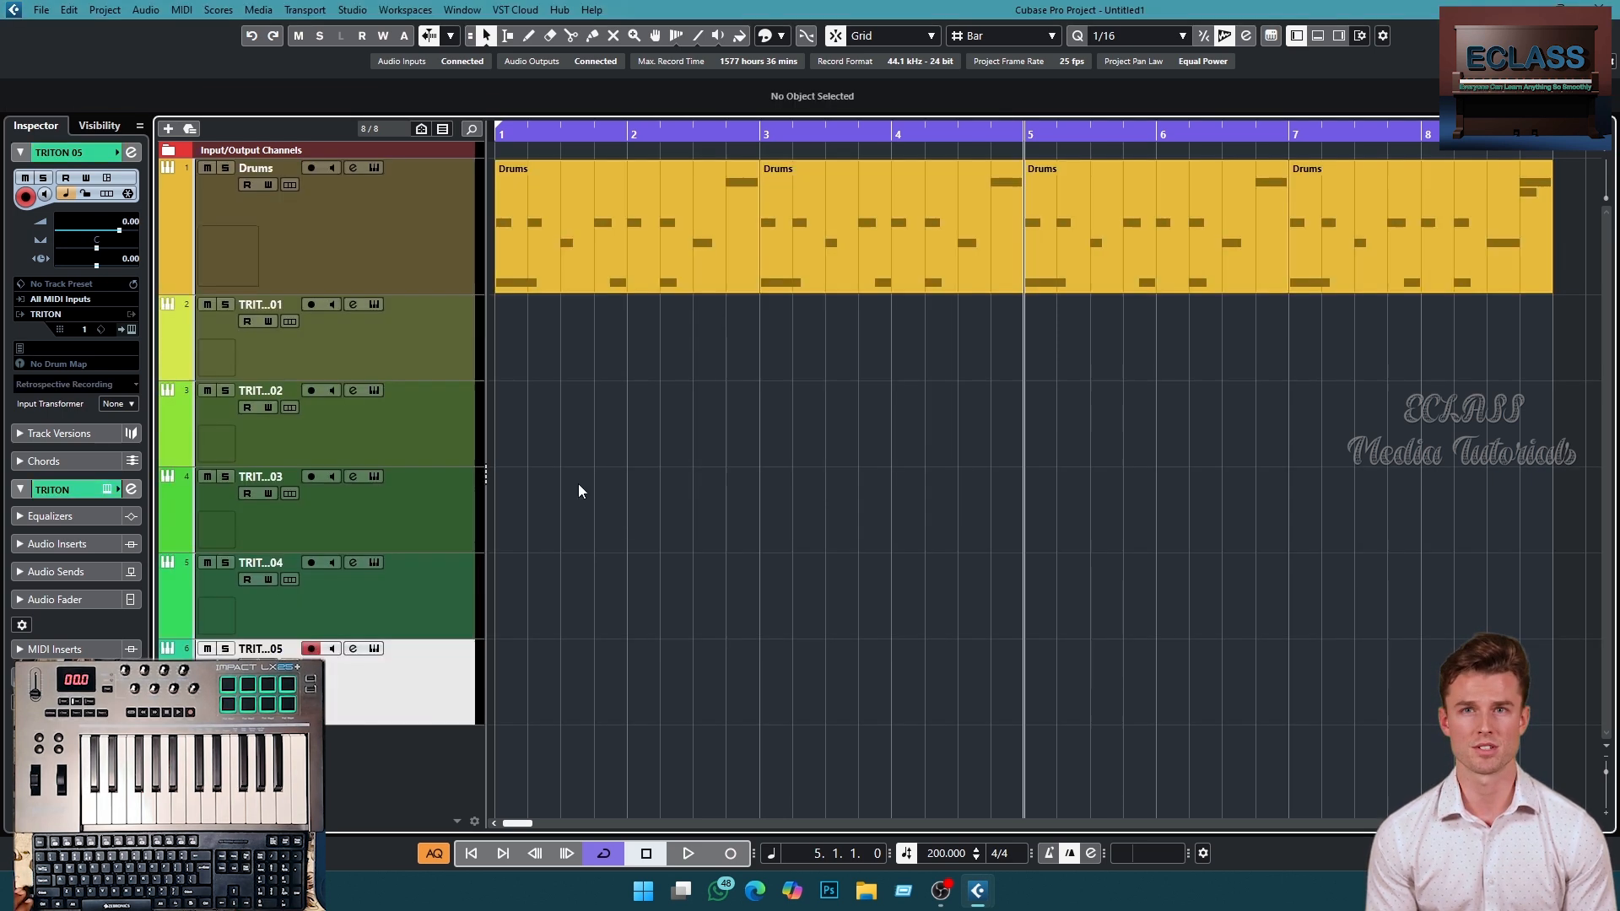
- Delete TRITON tracks 02 to 05, keeping only TRITON 01
click(453, 448)
click(451, 519)
click(448, 595)
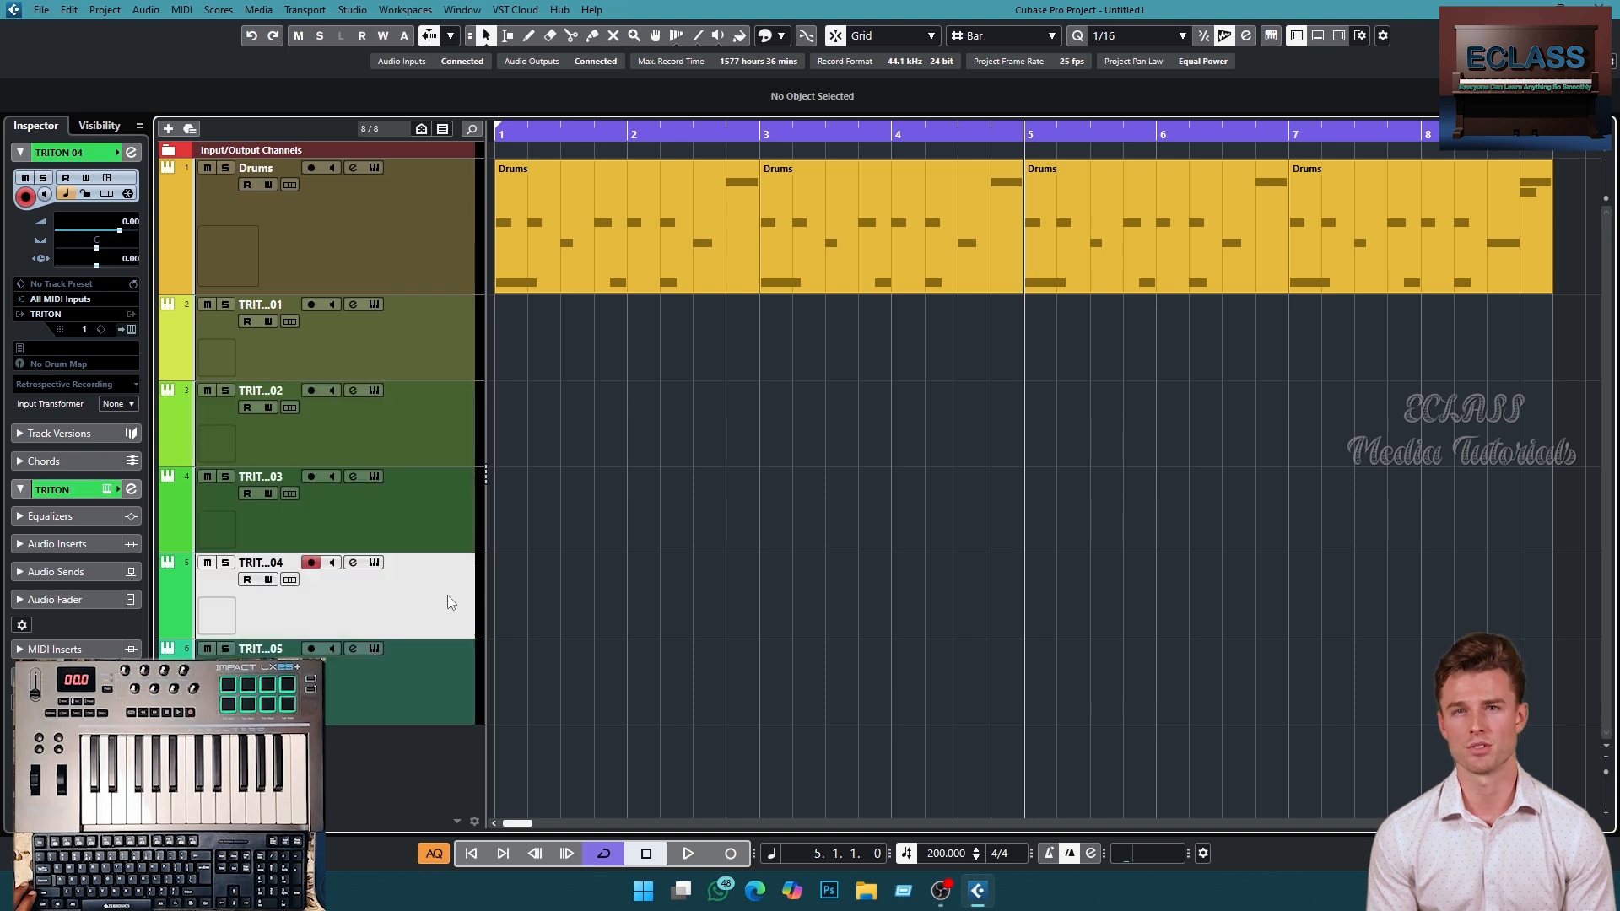
click(443, 675)
click(415, 436)
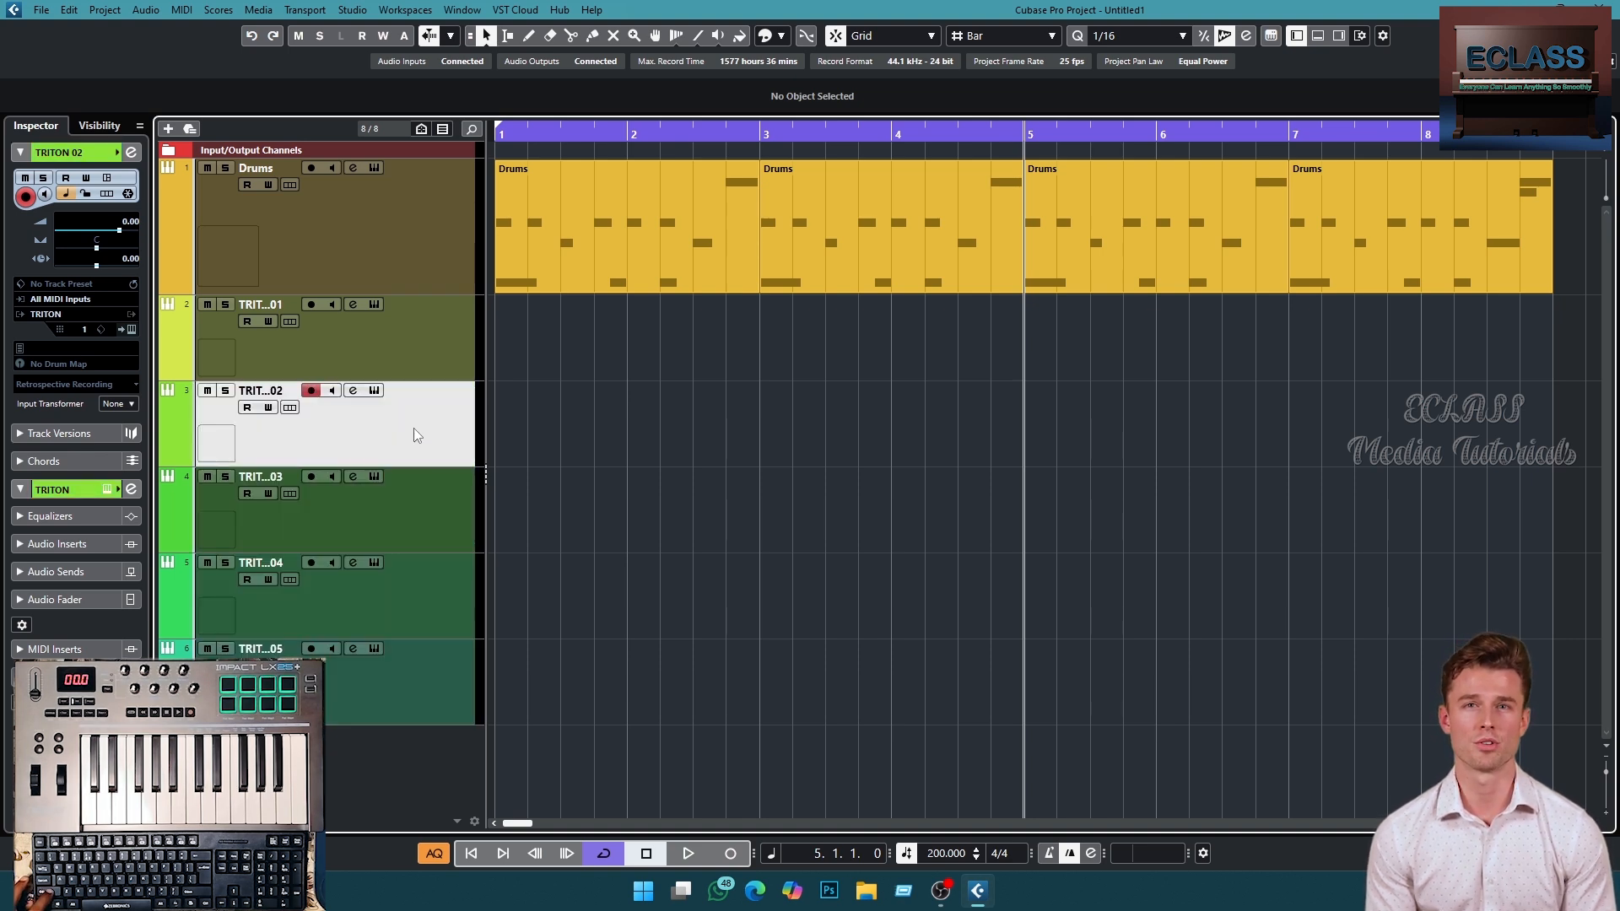
shift+click(428, 684)
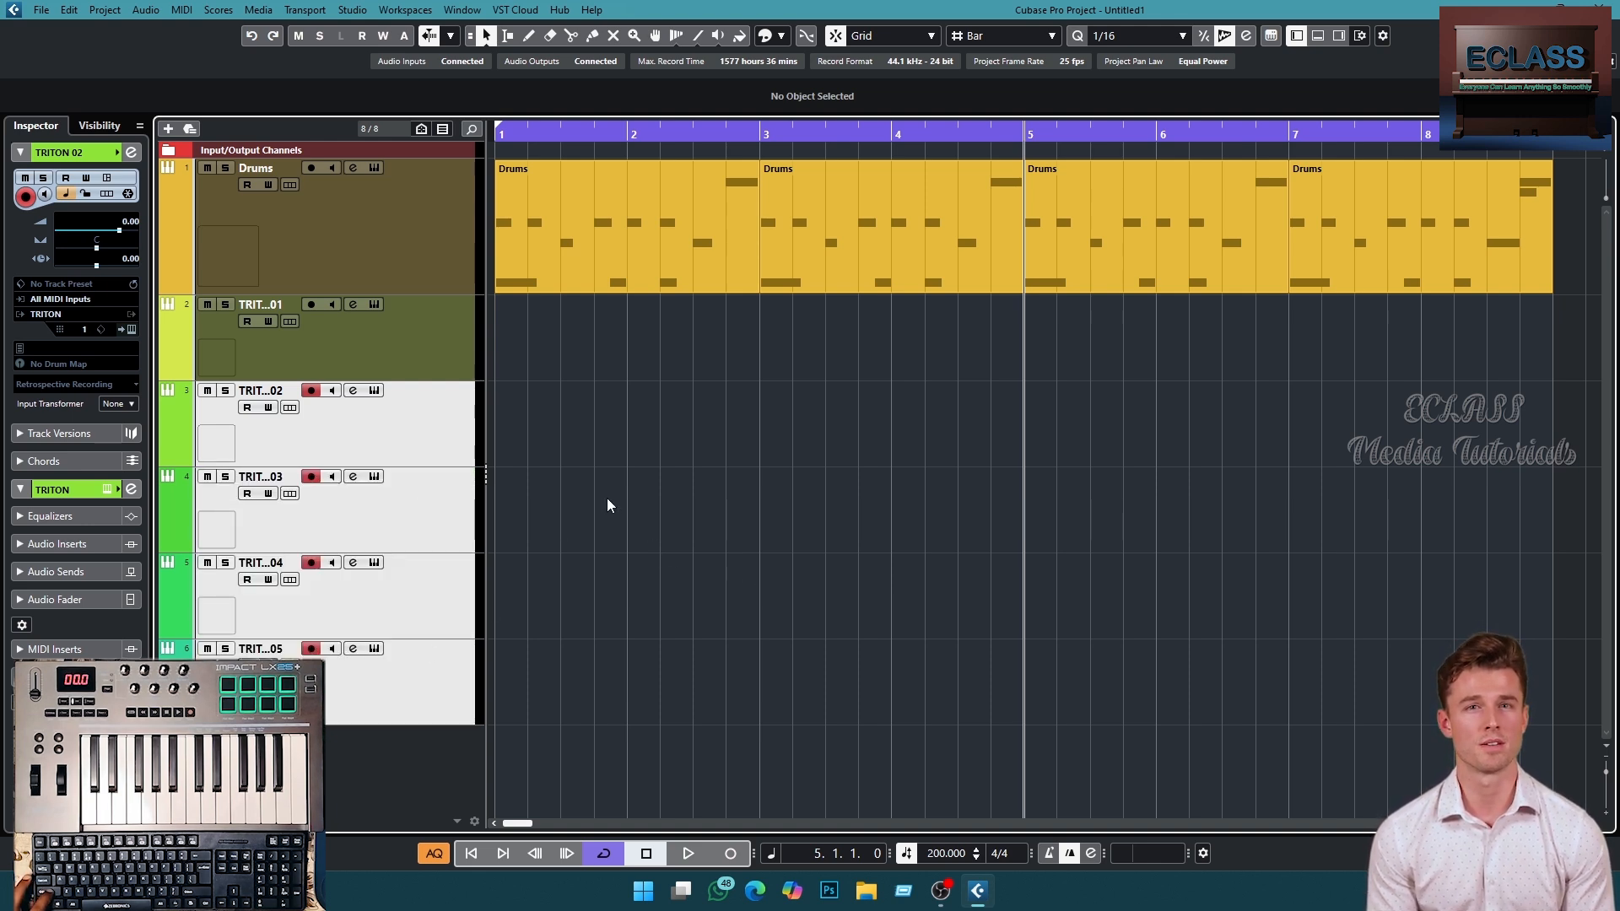
key(Delete)
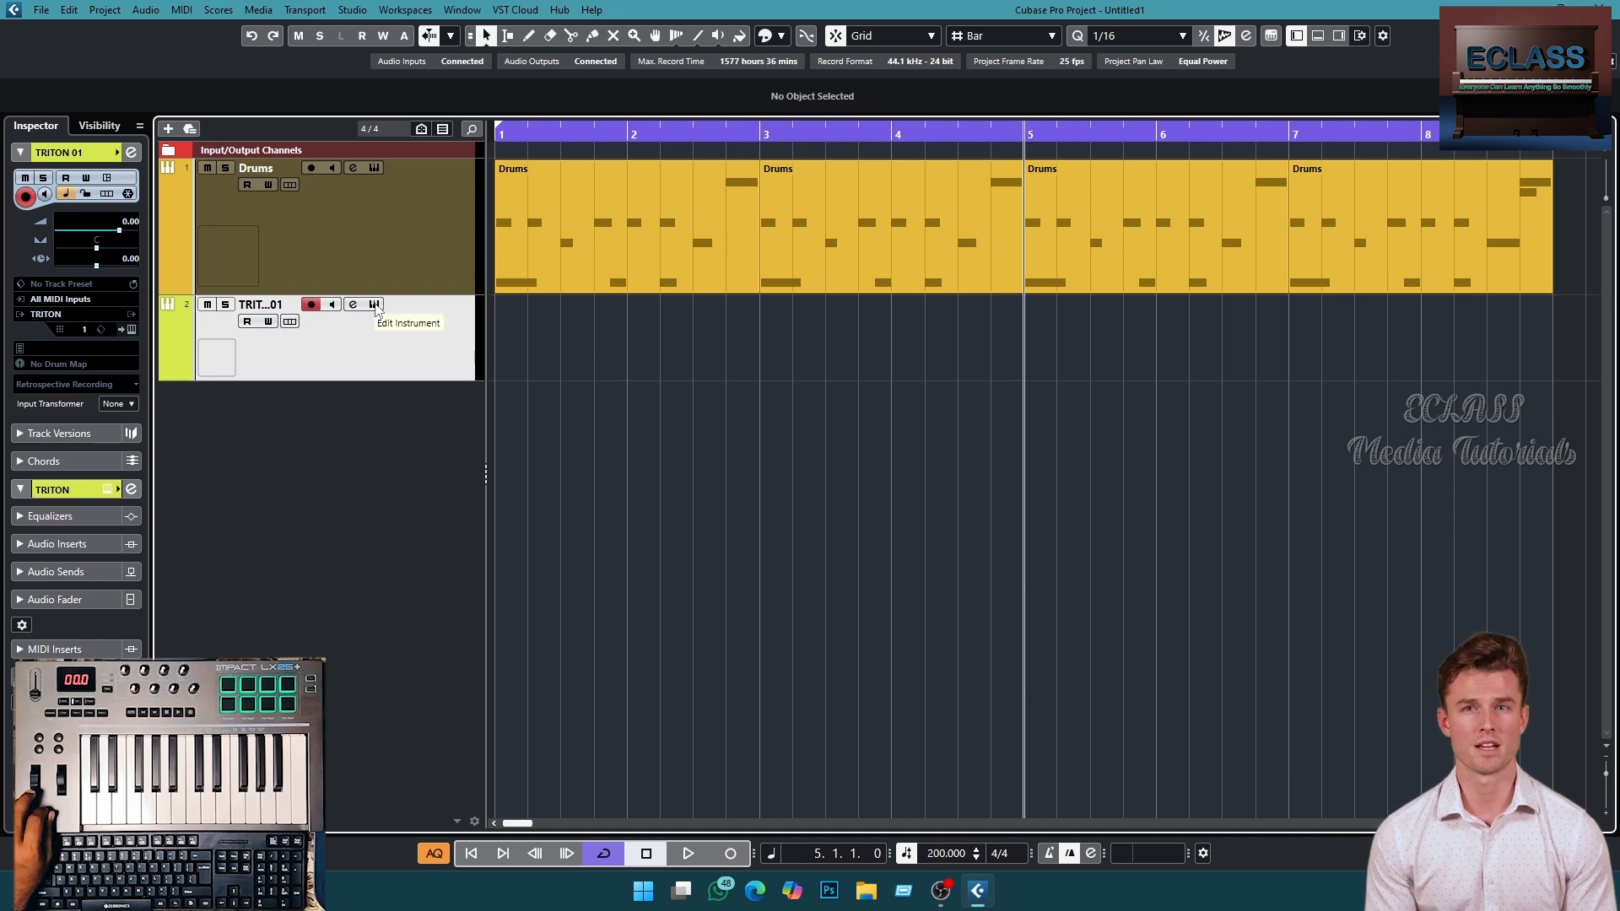
- Open the TRITON instrument editor and audition pad programs in the Slow Synth category
click(374, 305)
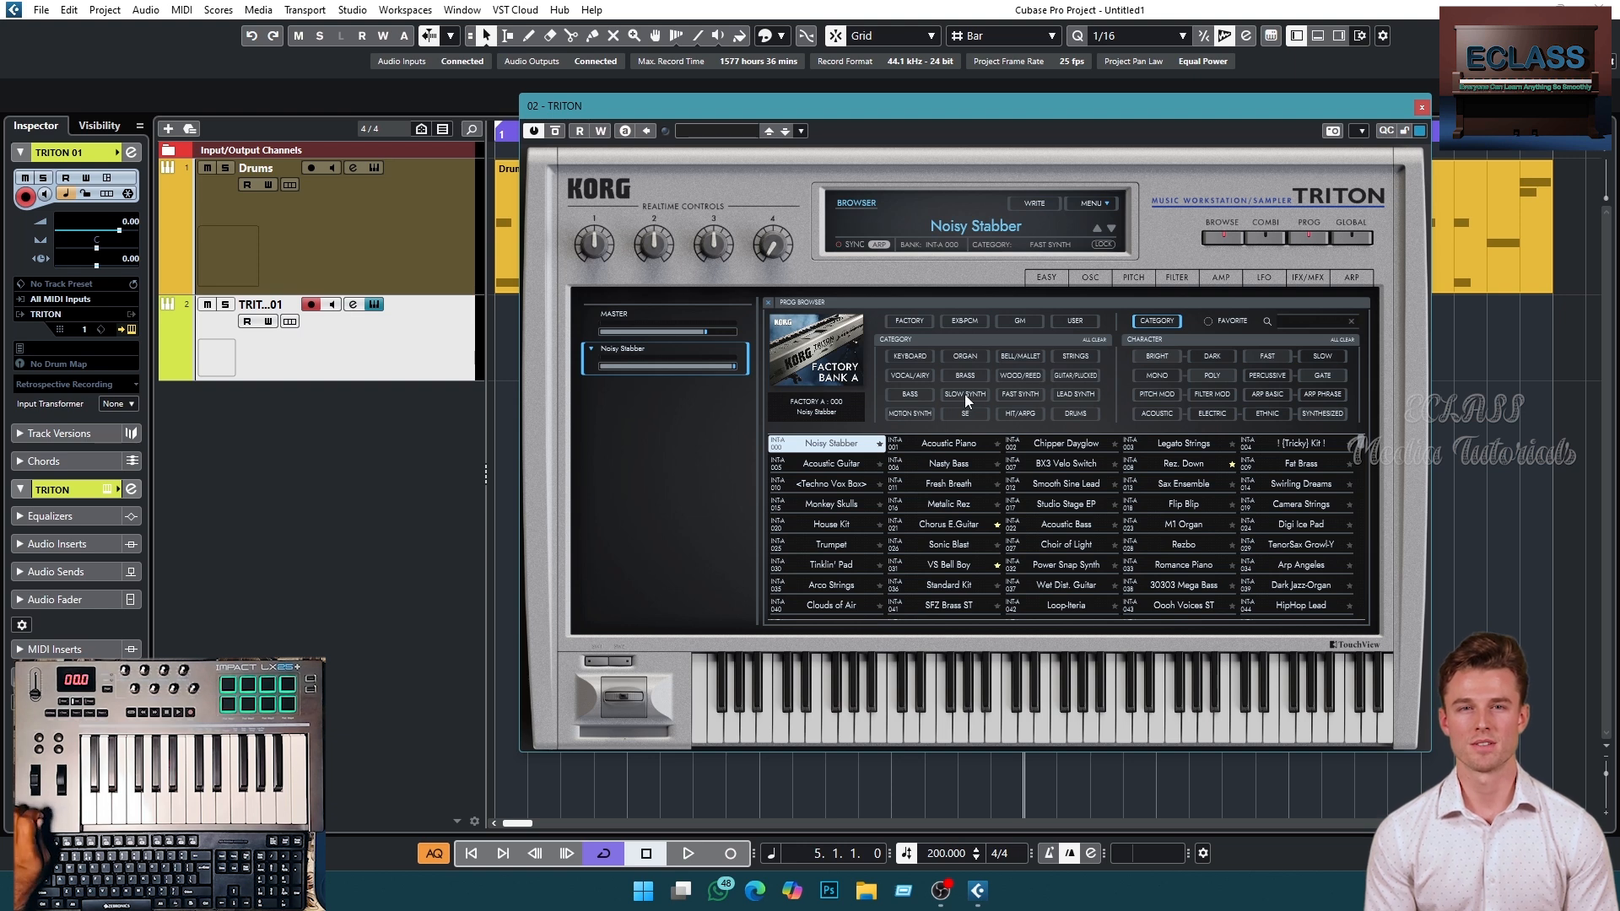
click(967, 394)
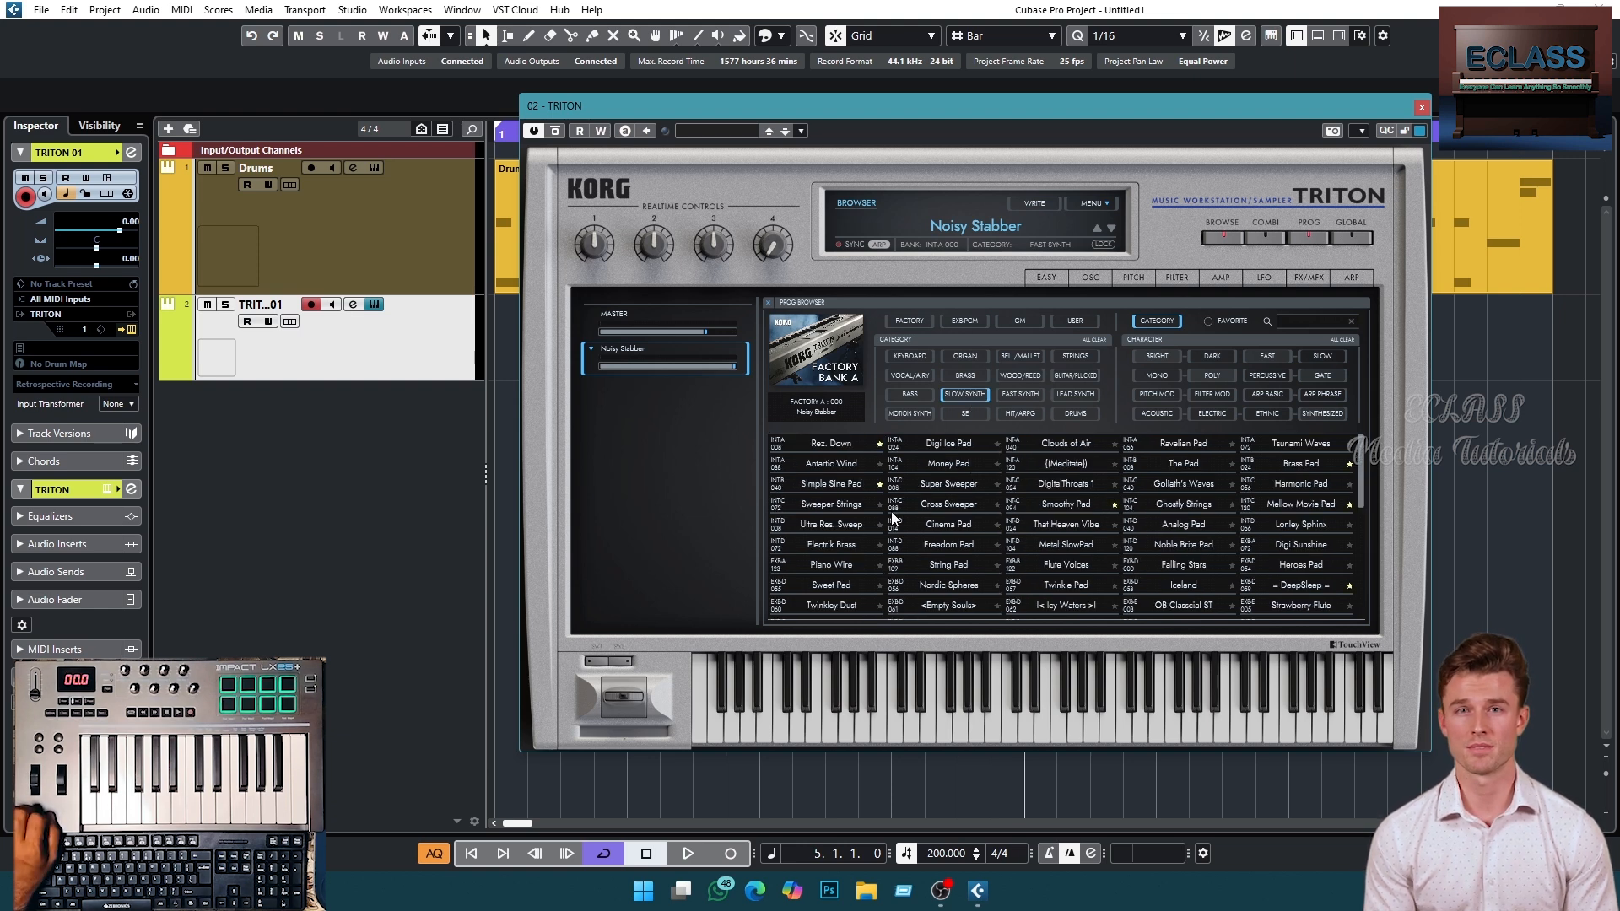
click(1065, 504)
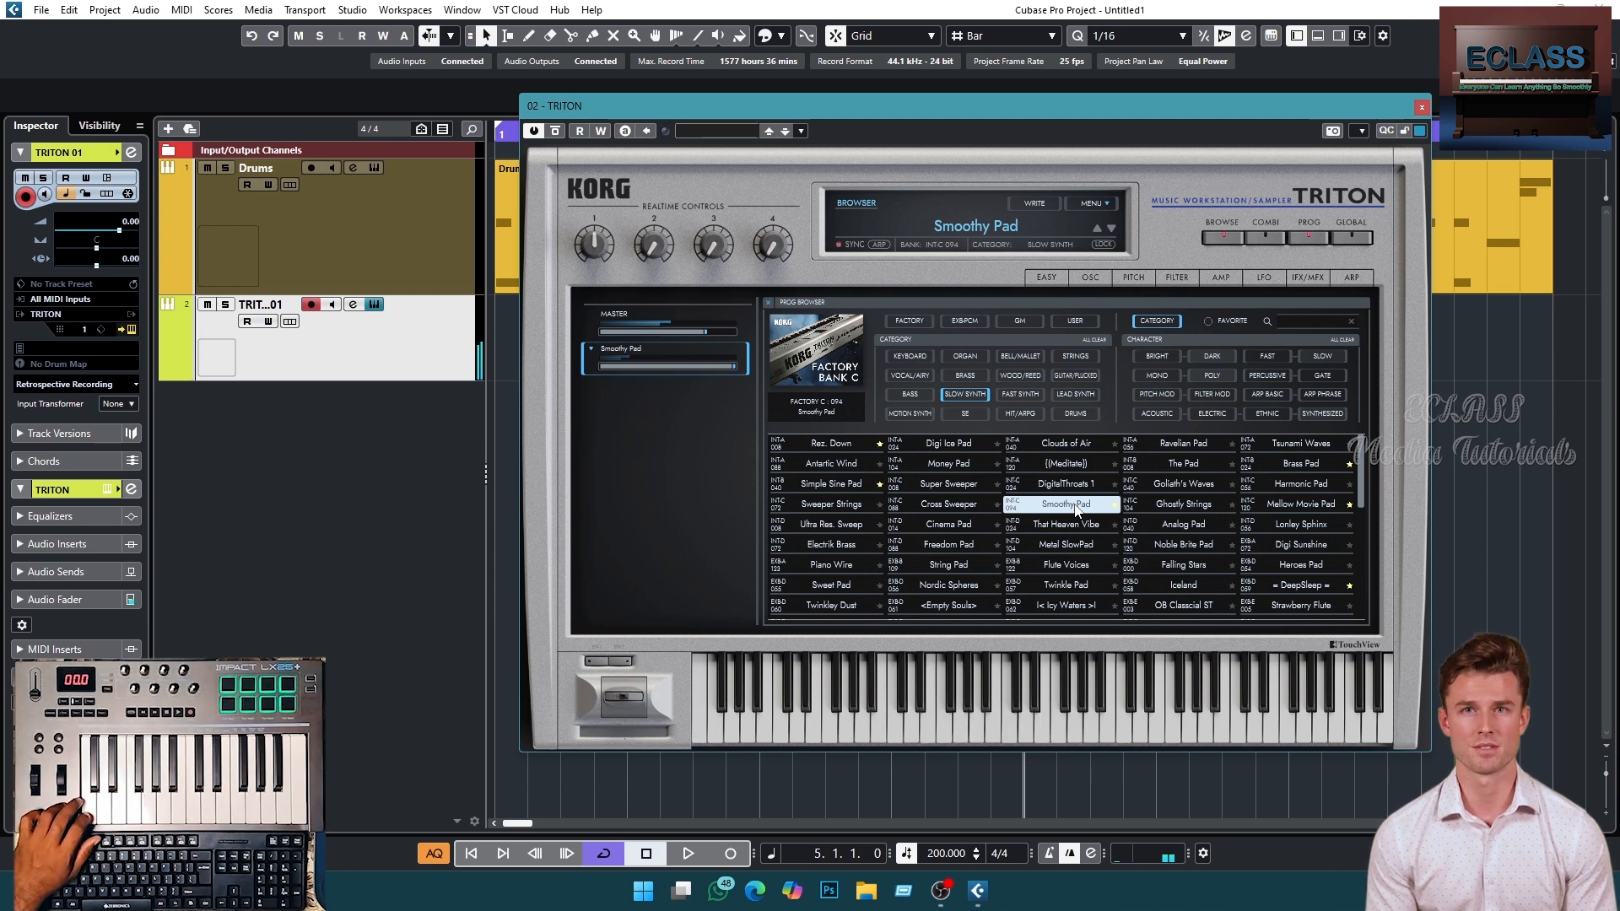
click(865, 445)
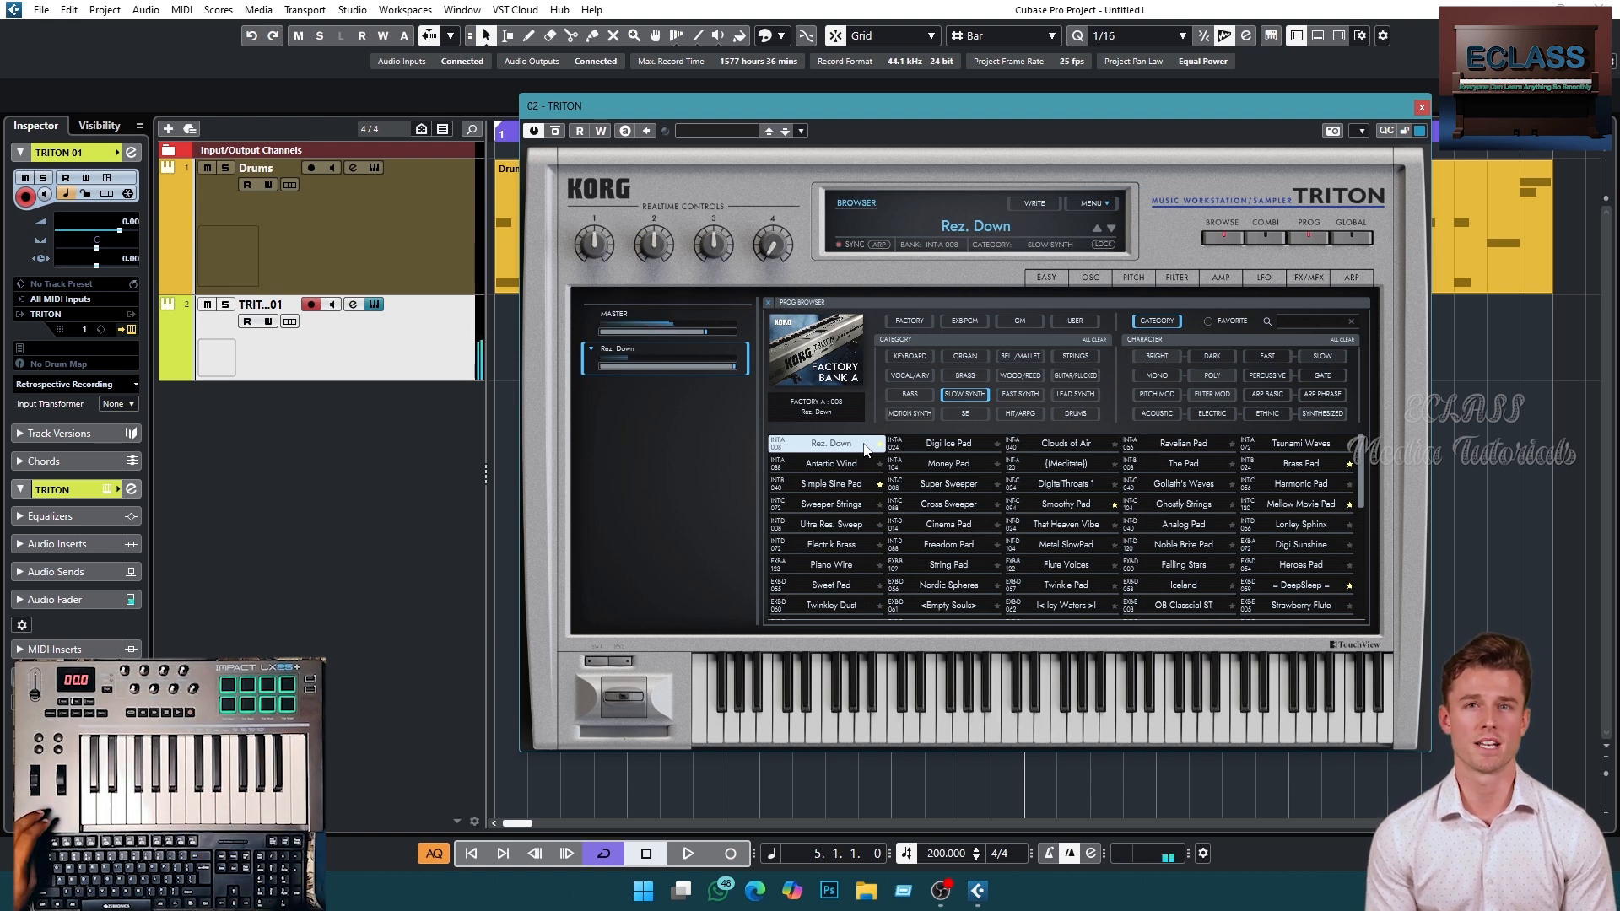
key(Right)
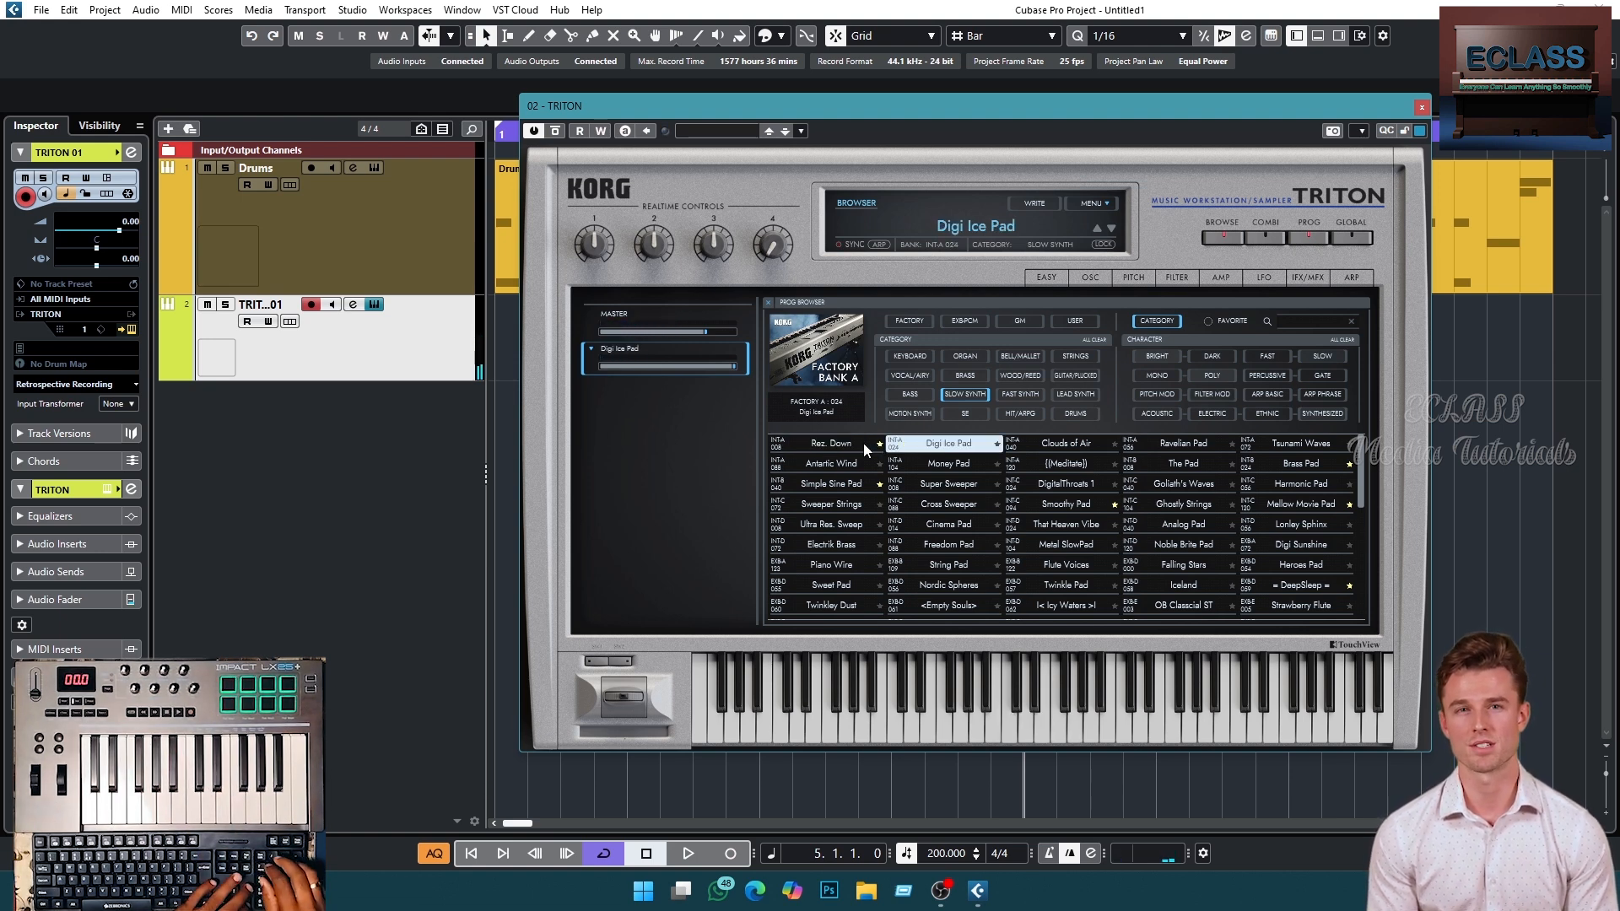
key(Right)
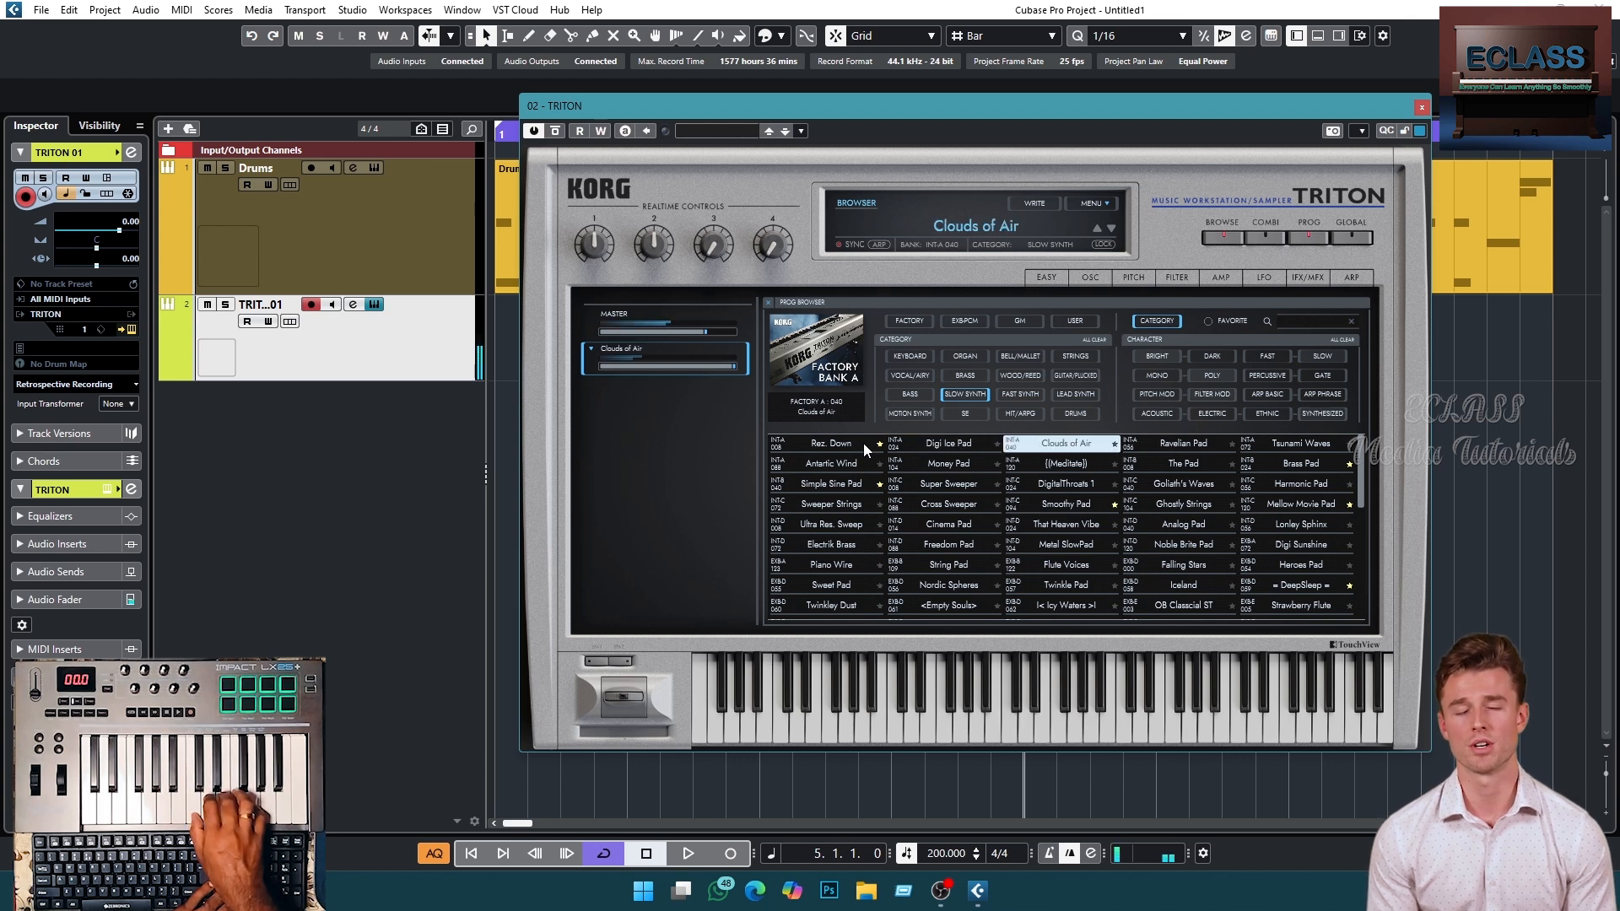
key(Right)
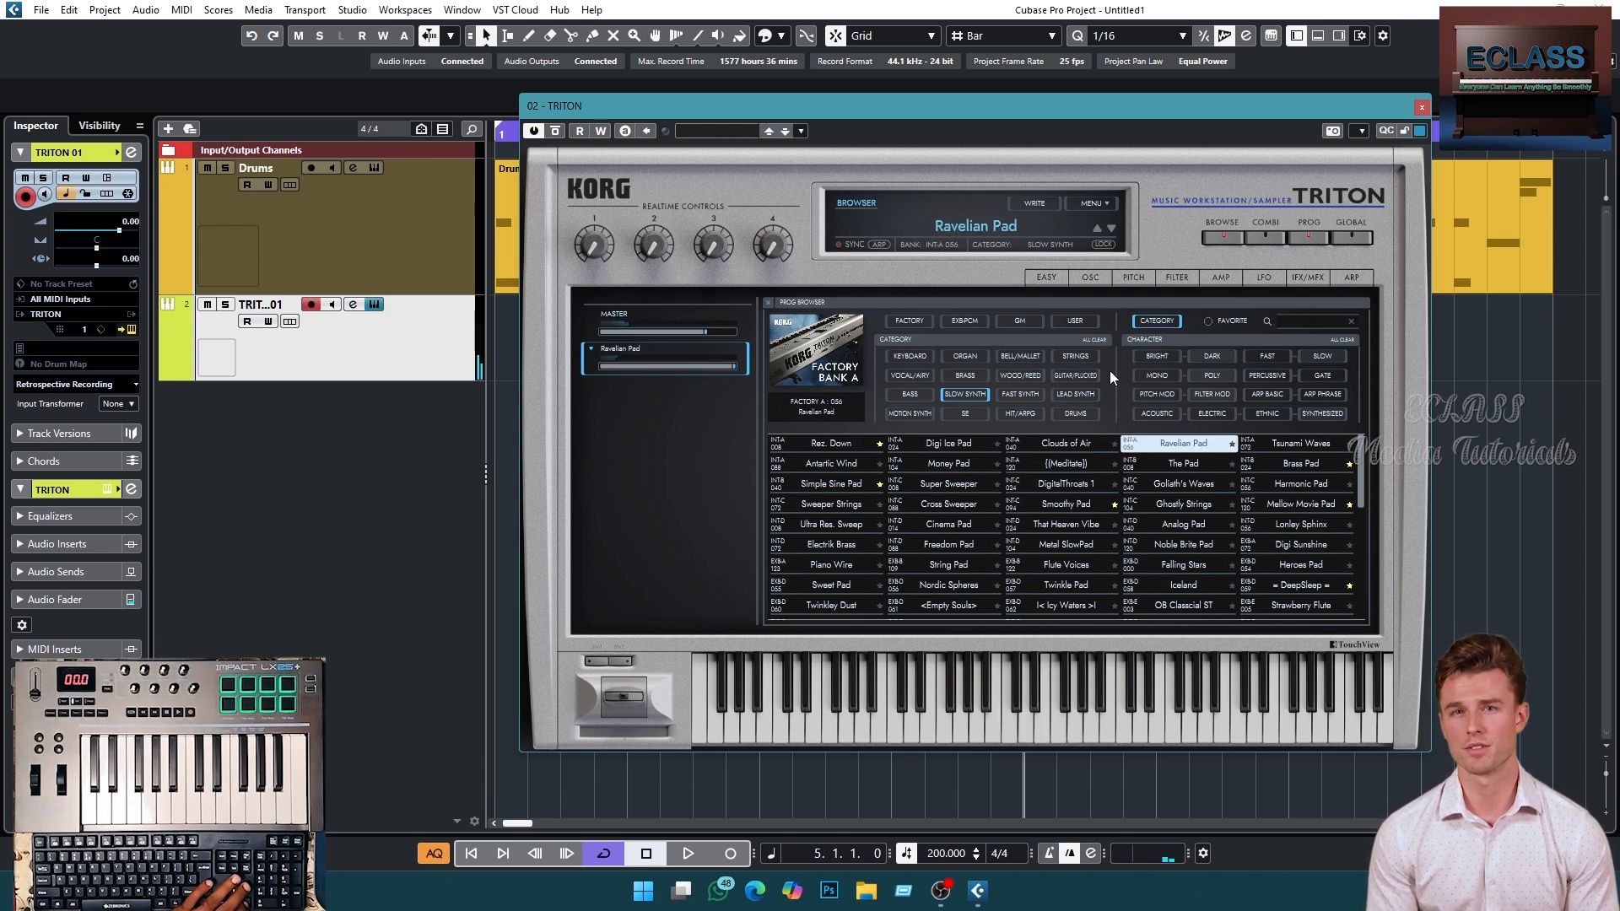
- Choose the Romance Piano program from the Keyboard category and move the instrument window down
click(919, 355)
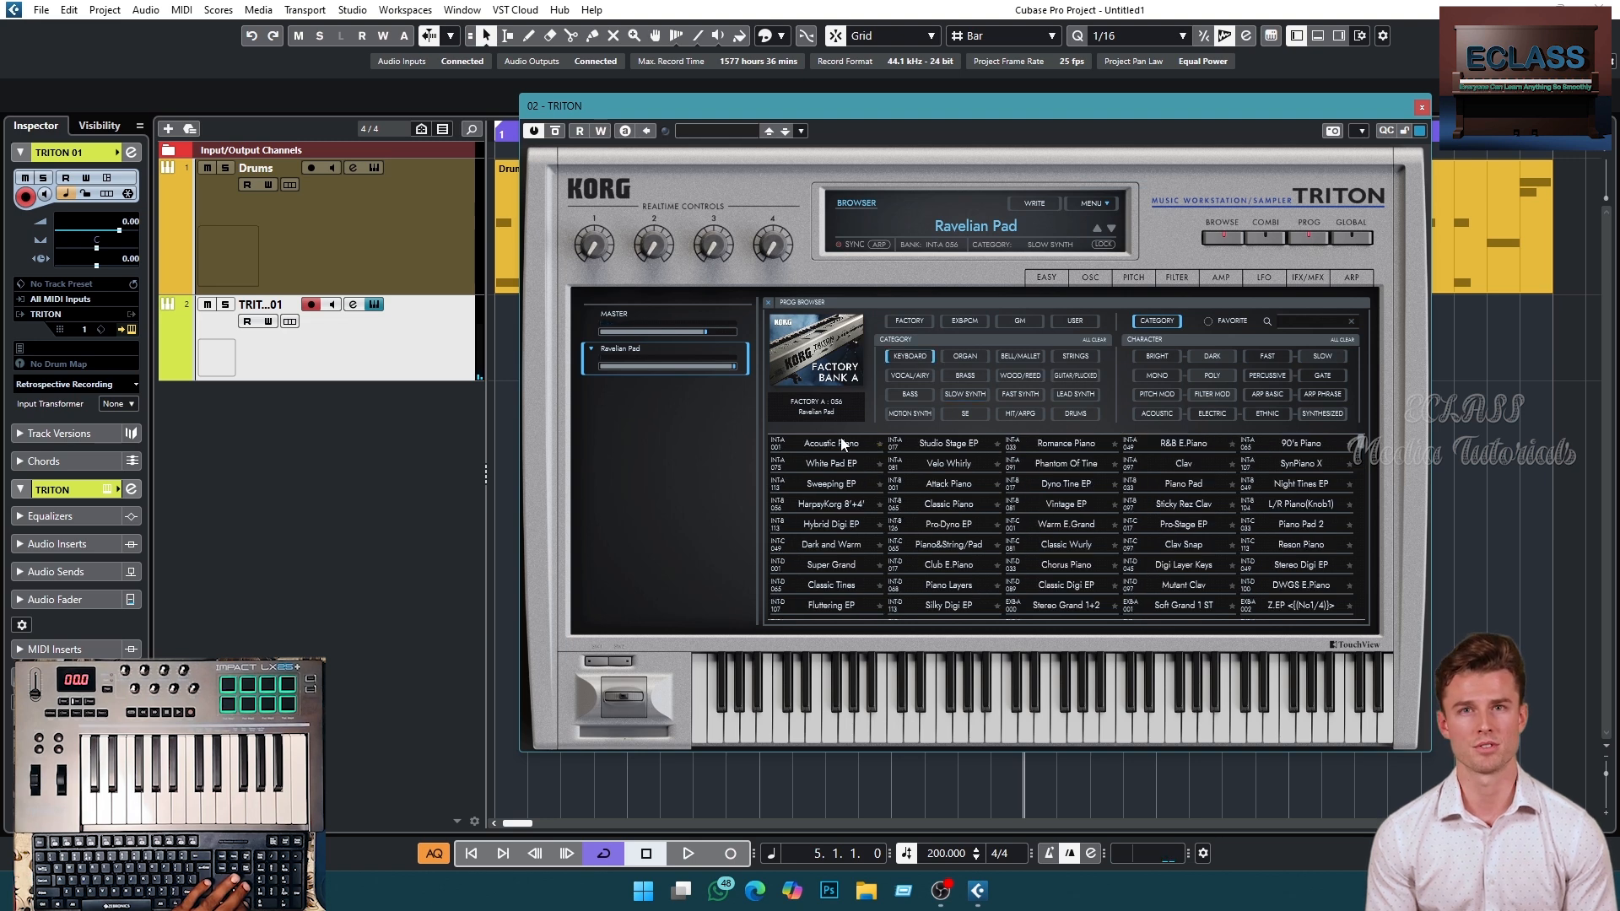
click(1100, 447)
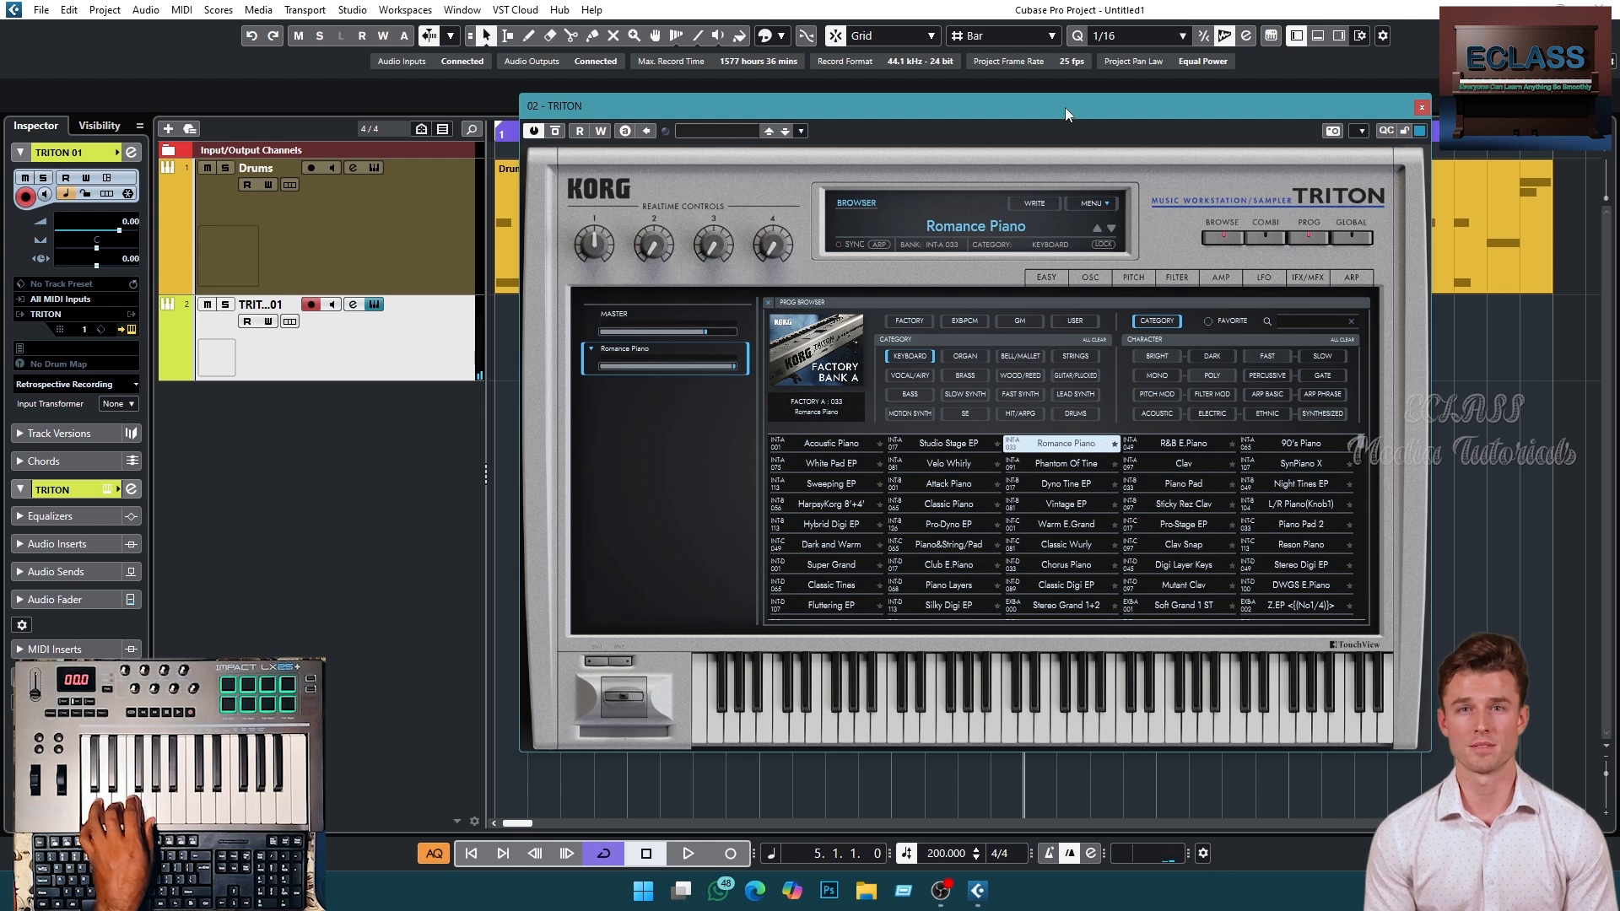
drag(1065, 108, 1057, 275)
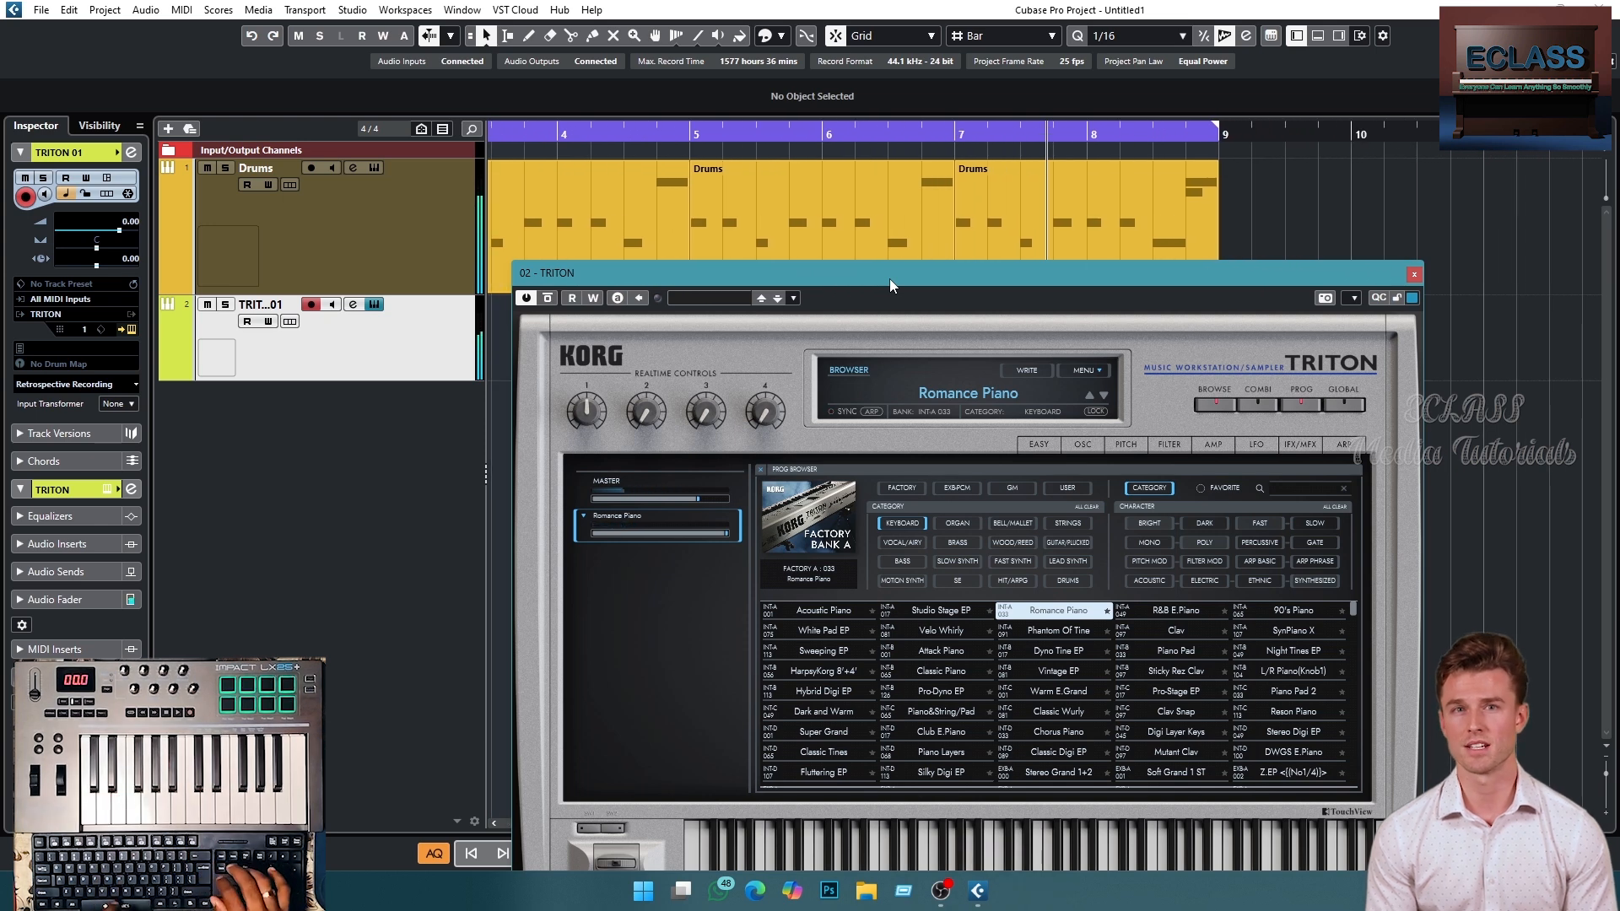
- Record a chord part on the TRITON track across bars 1 to 8
key(space)
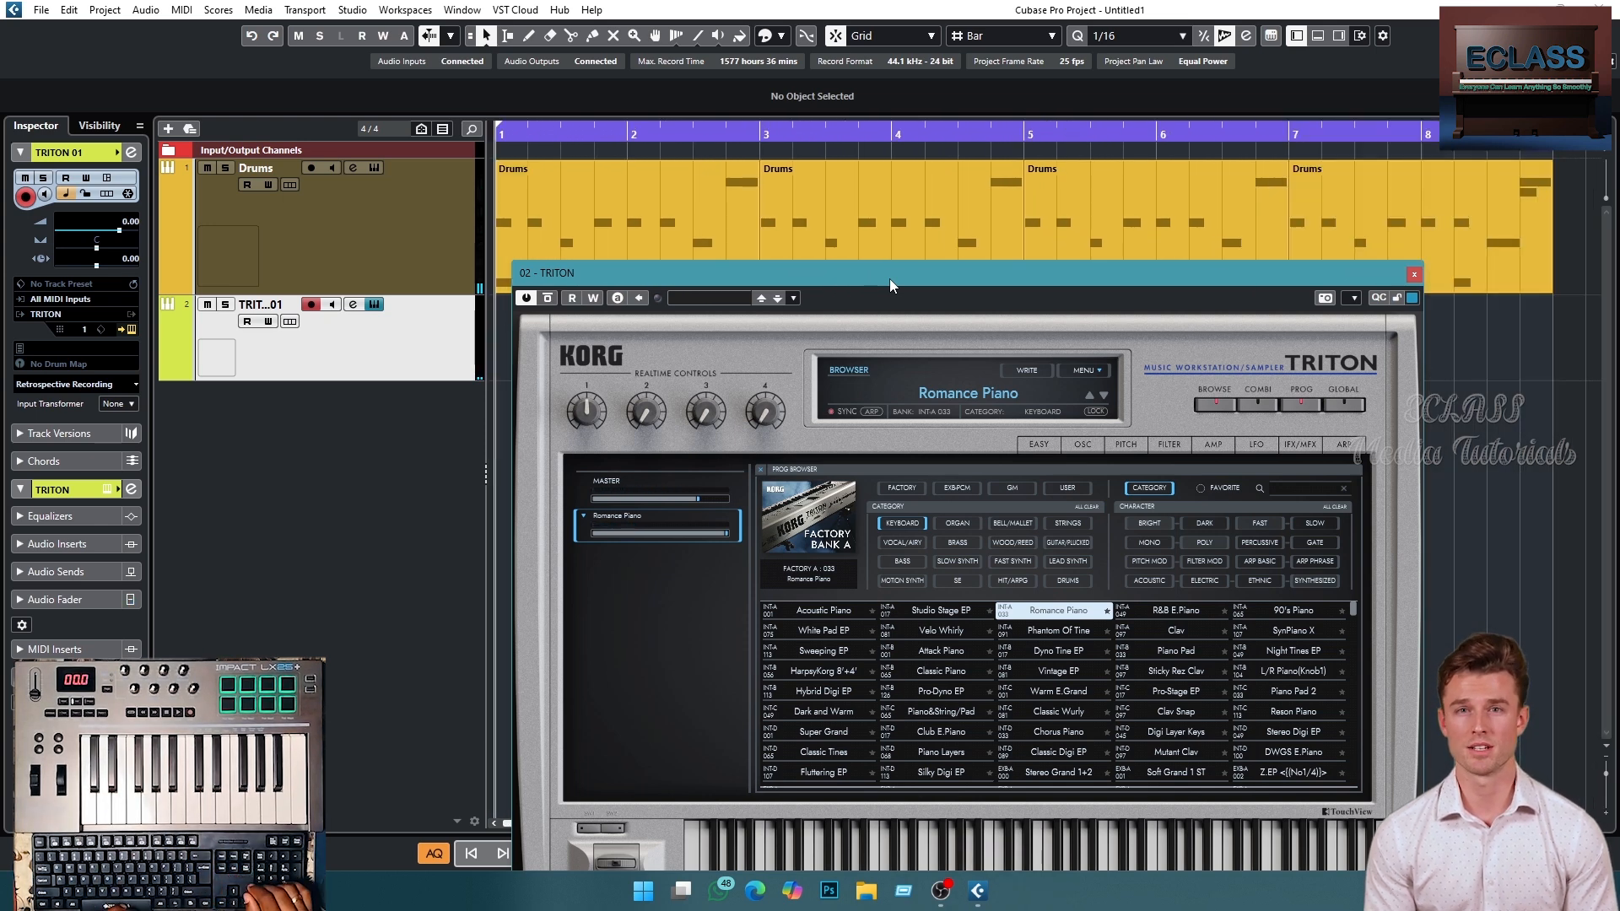
drag(889, 279, 800, 396)
click(1305, 393)
key(KP_Multiply)
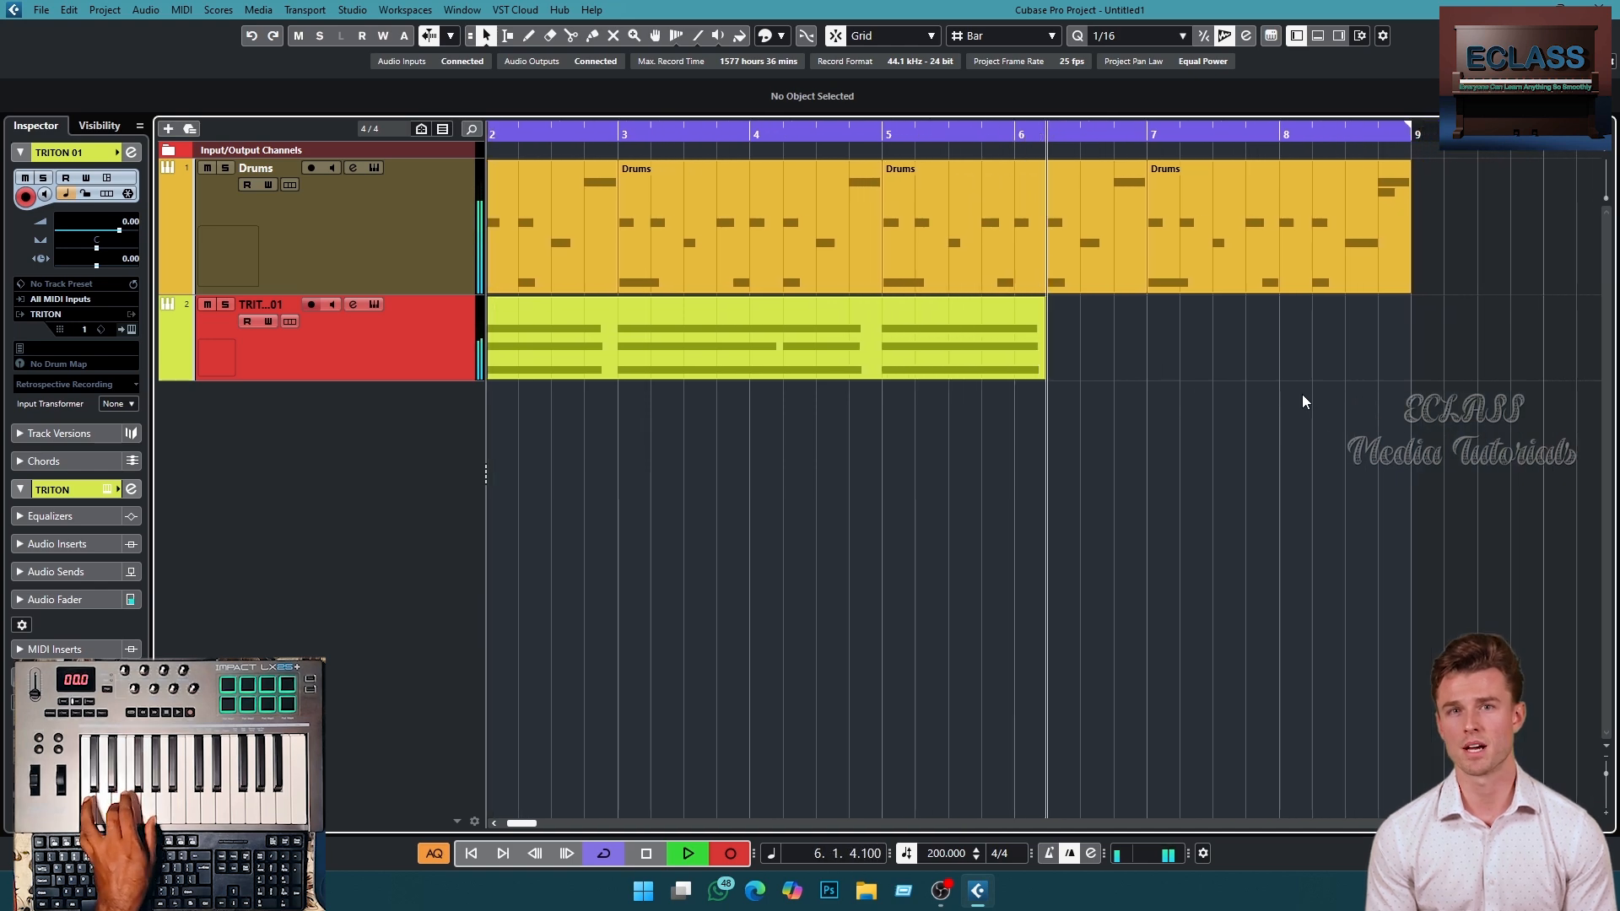
key(space)
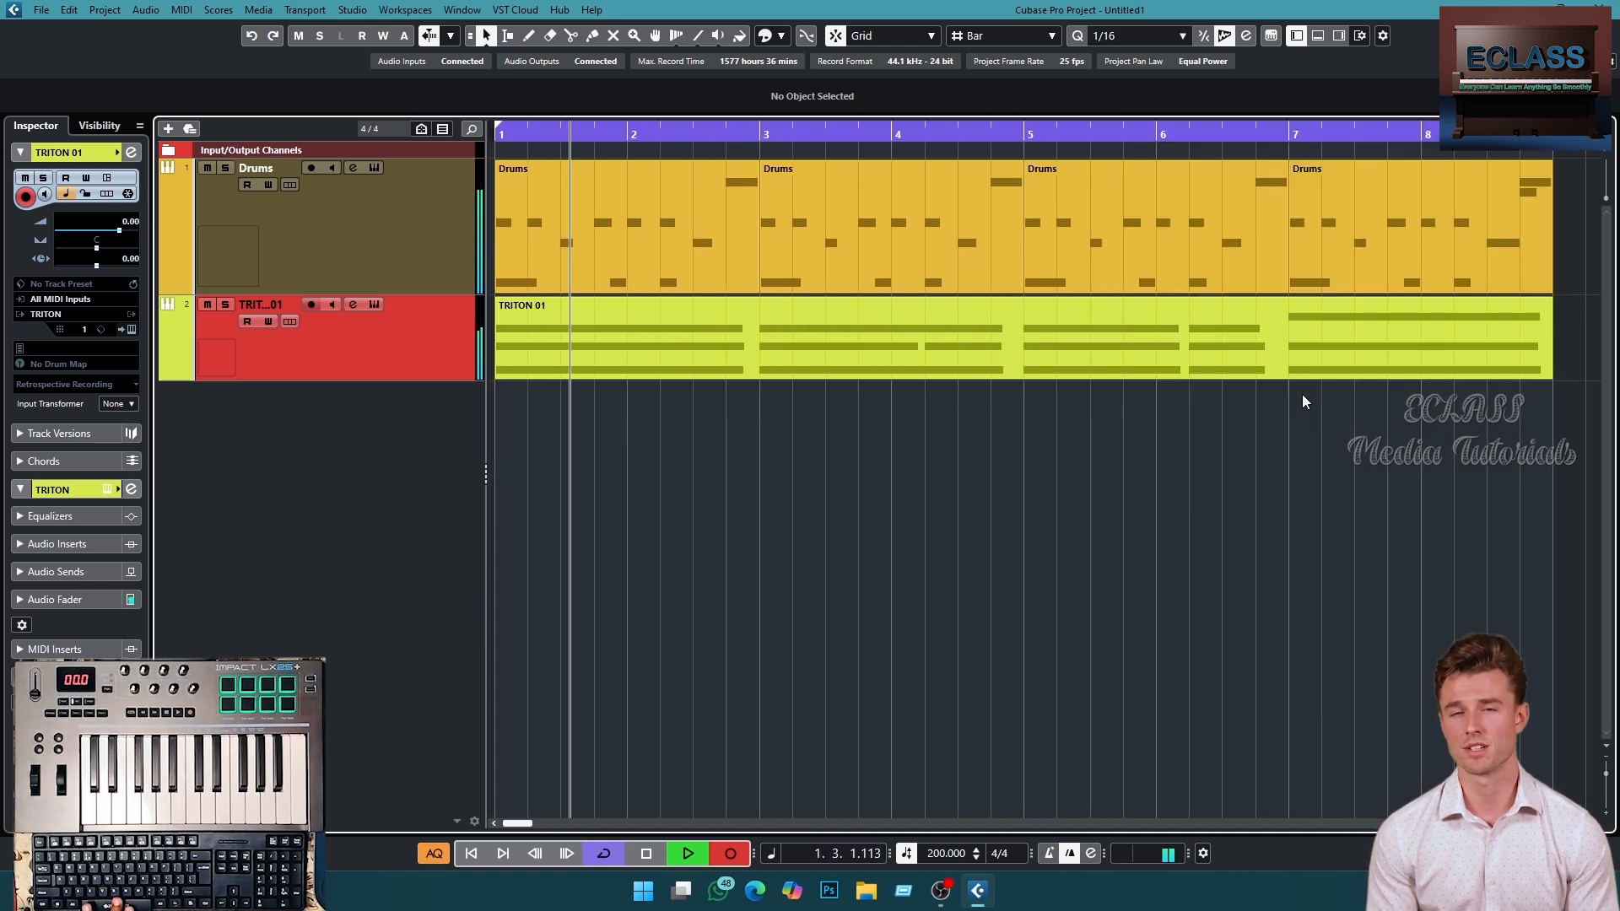
- Open the recorded TRITON part in the Key Editor and select the E2 note starting in bar 4
key(space)
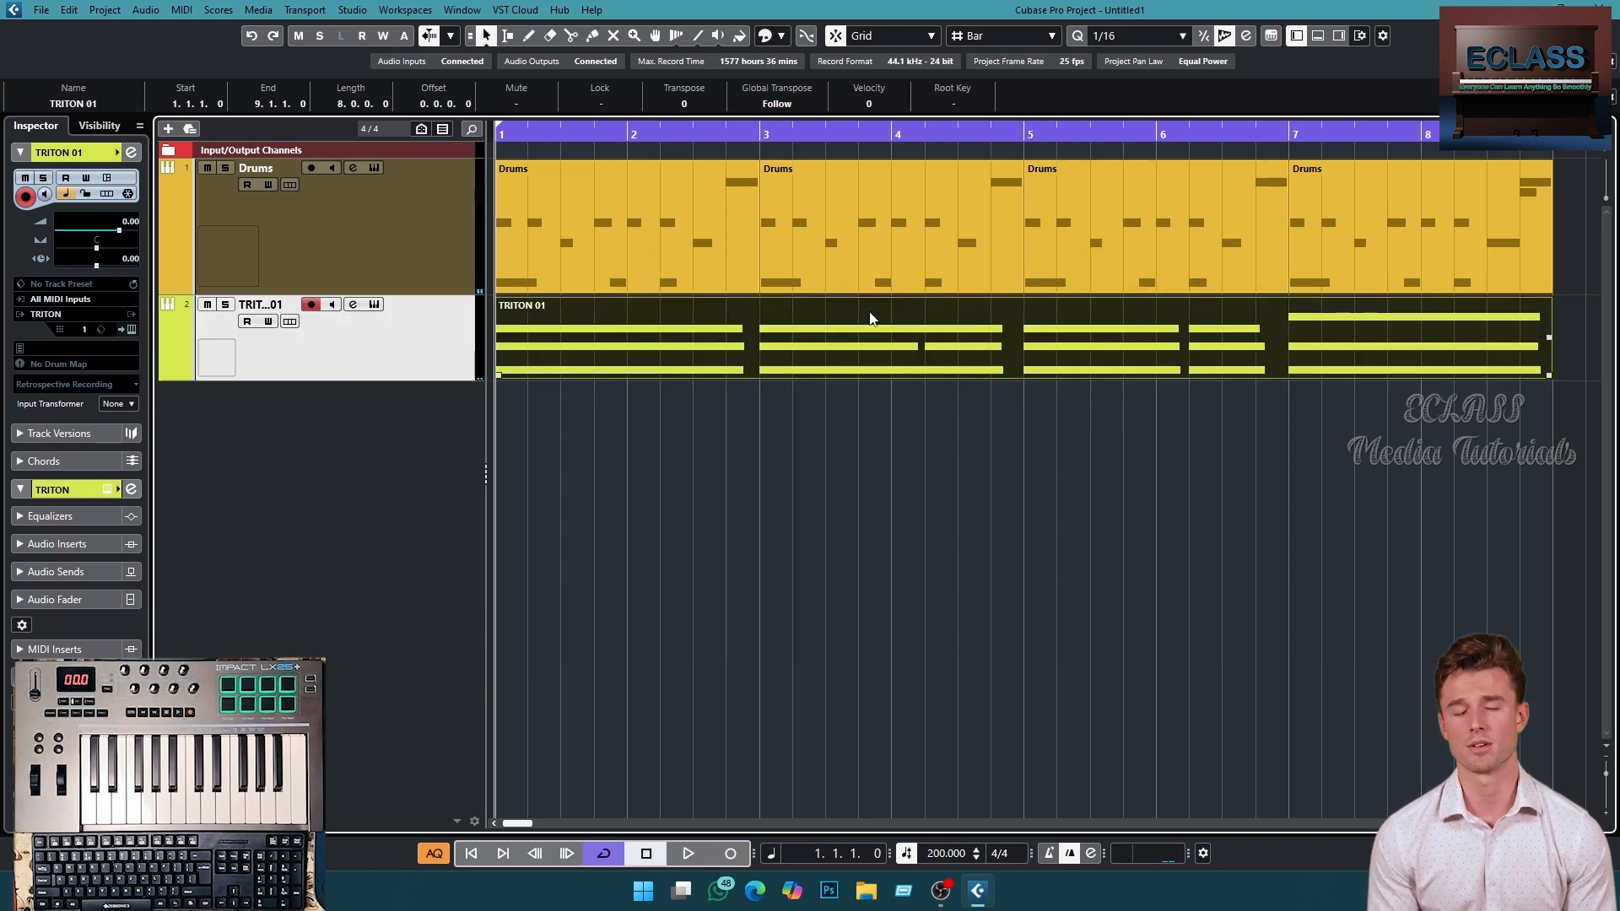
double_click(815, 328)
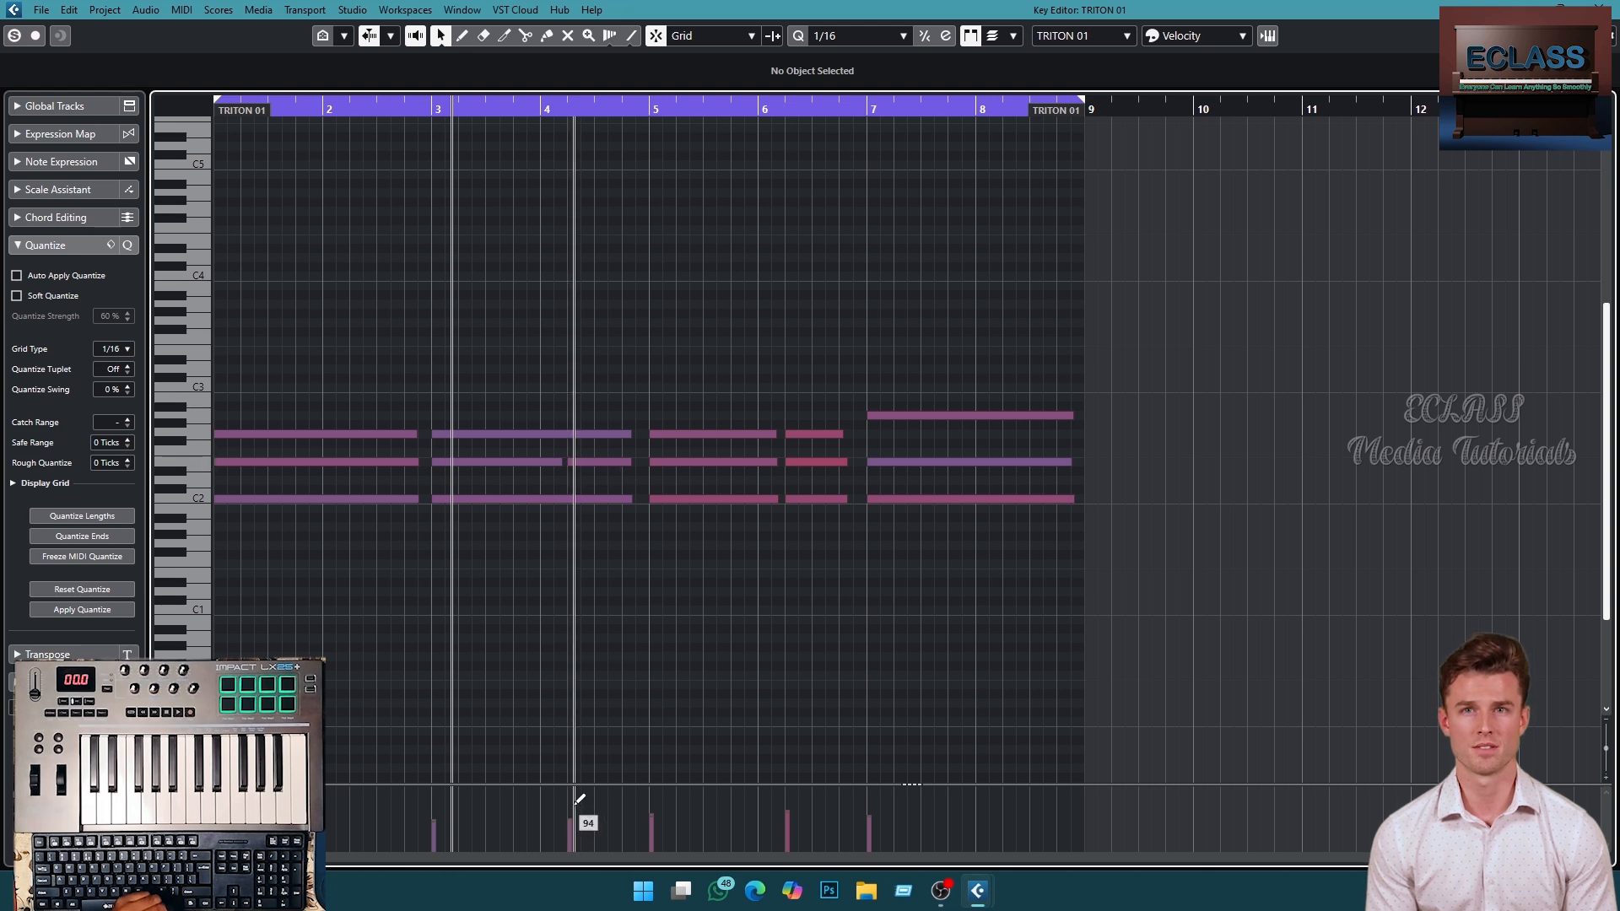
click(599, 461)
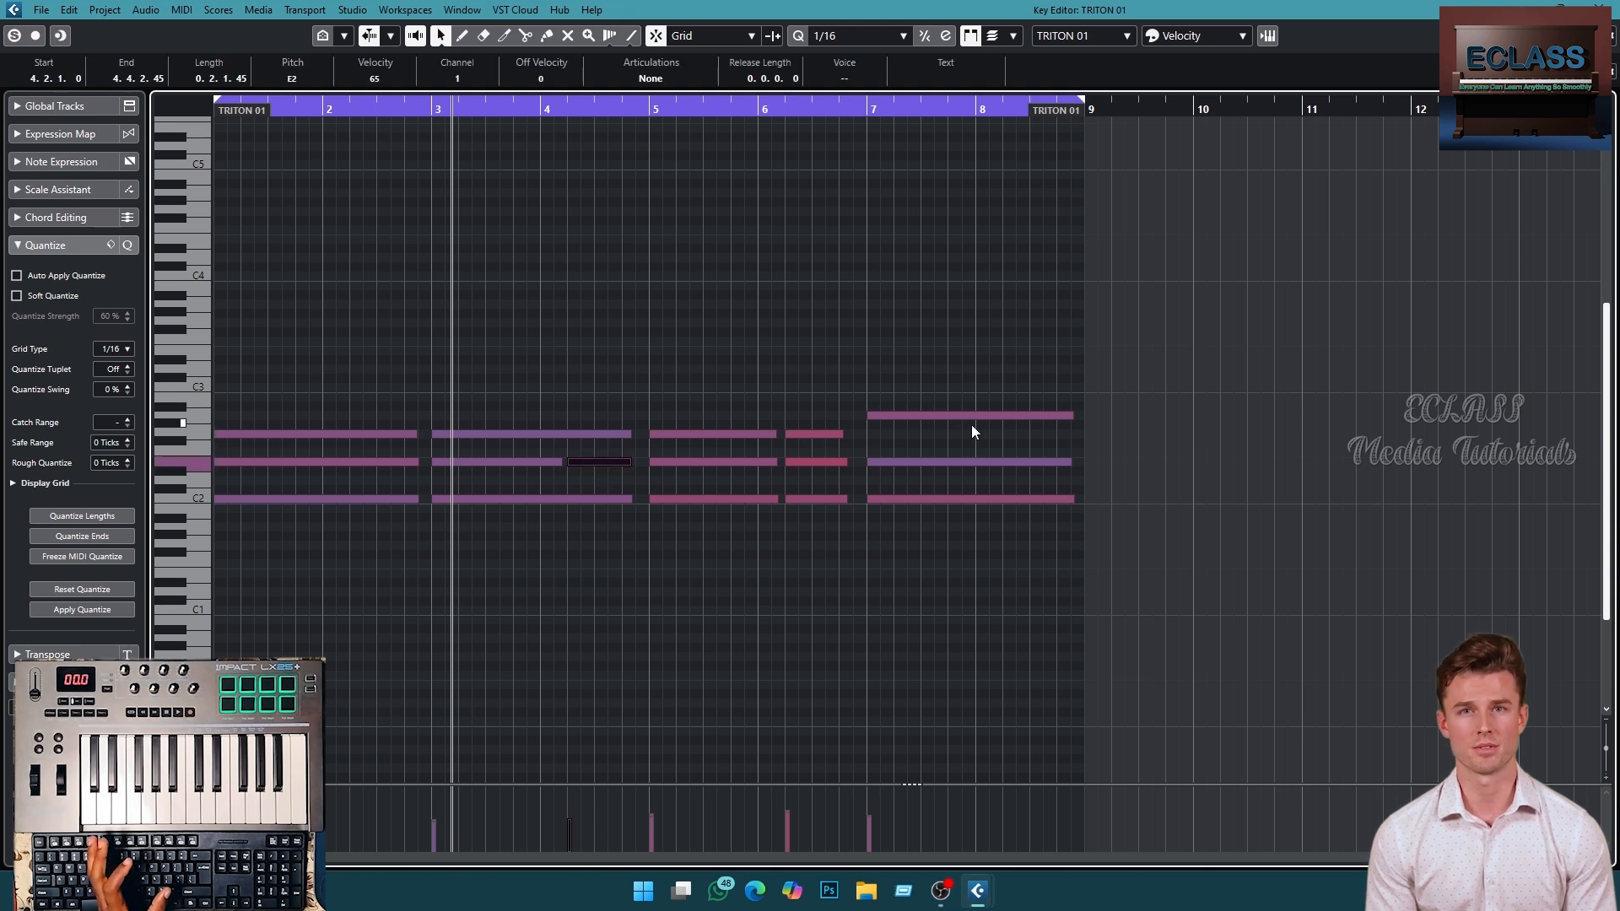
click(599, 461)
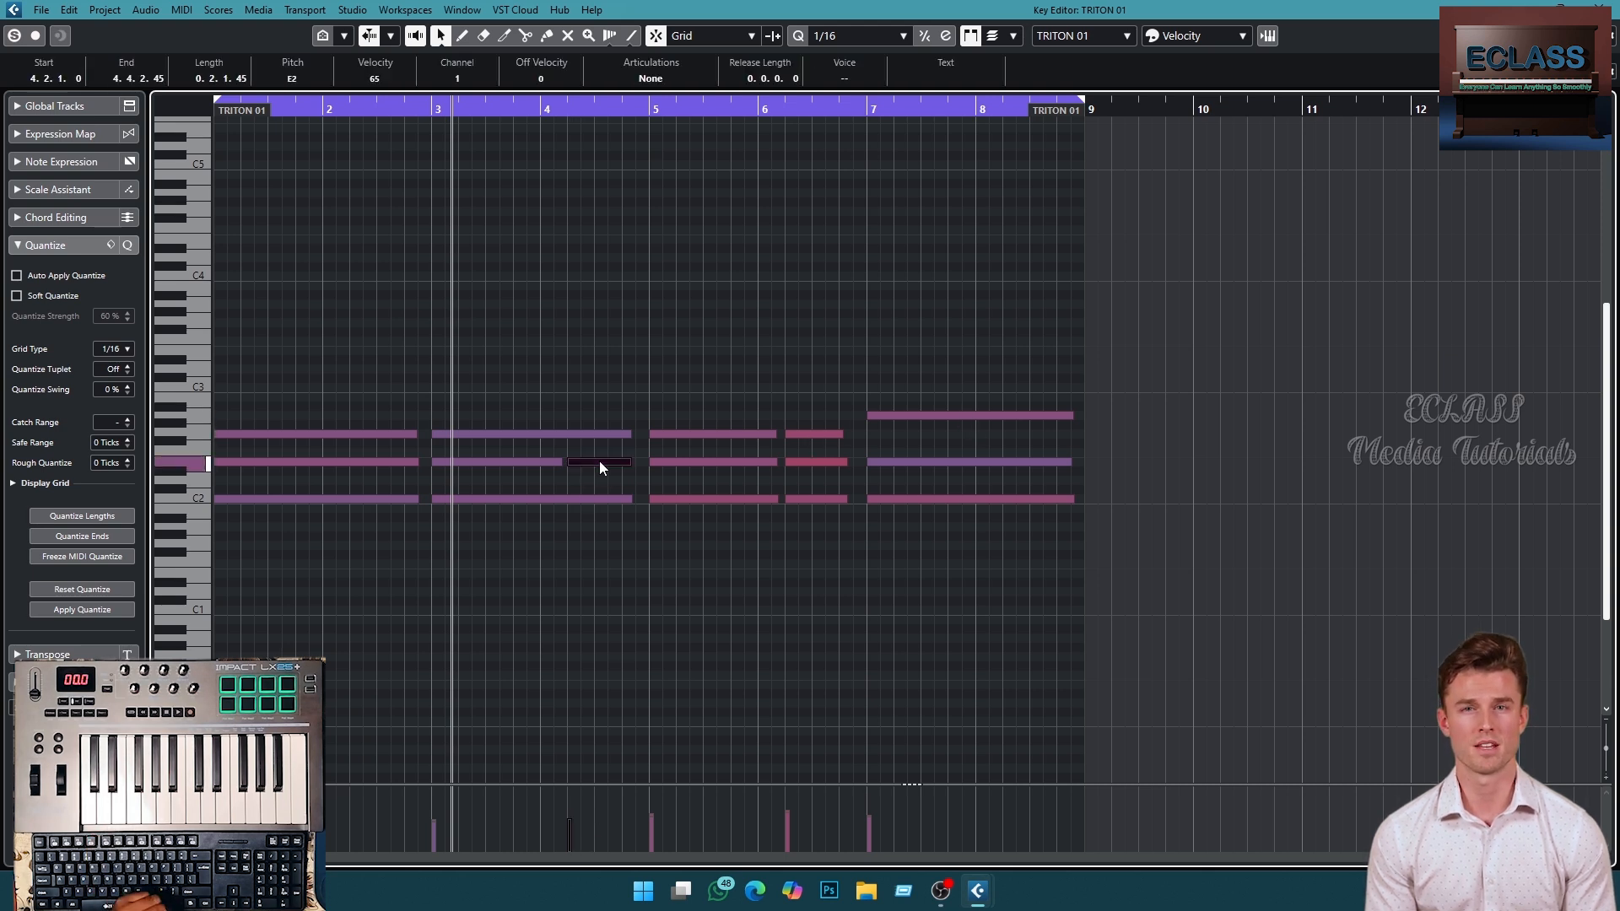
mouse_move(599, 461)
mouse_down()
mouse_move(601, 491)
mouse_move(600, 463)
mouse_up()
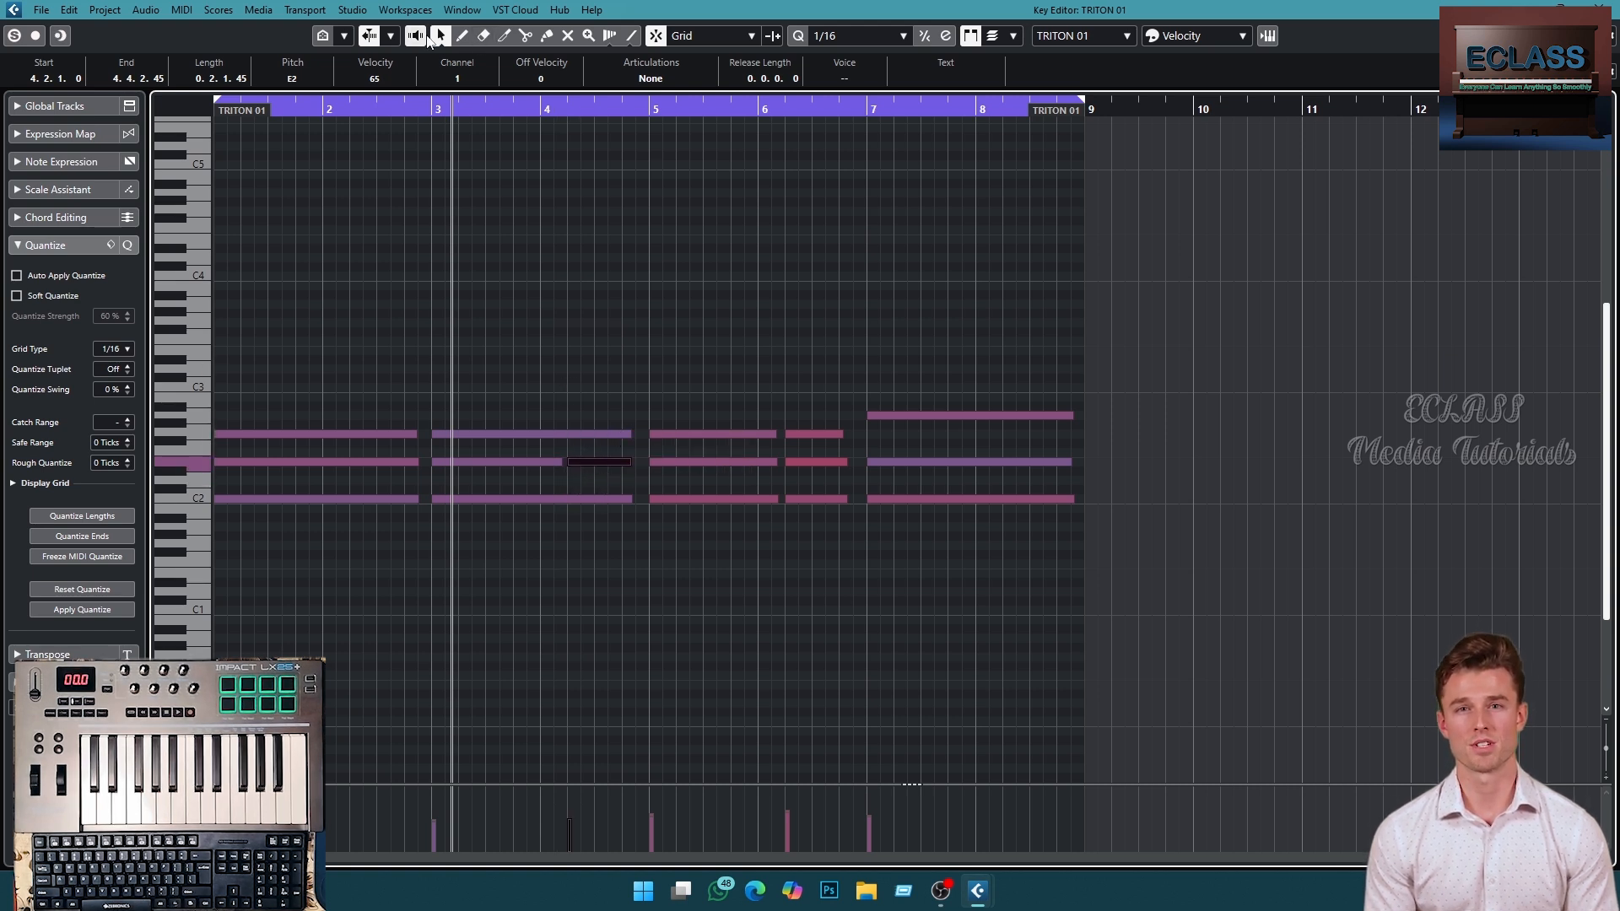
- Switch to the Split tool and split the chord notes in bar 4, then play back
click(525, 36)
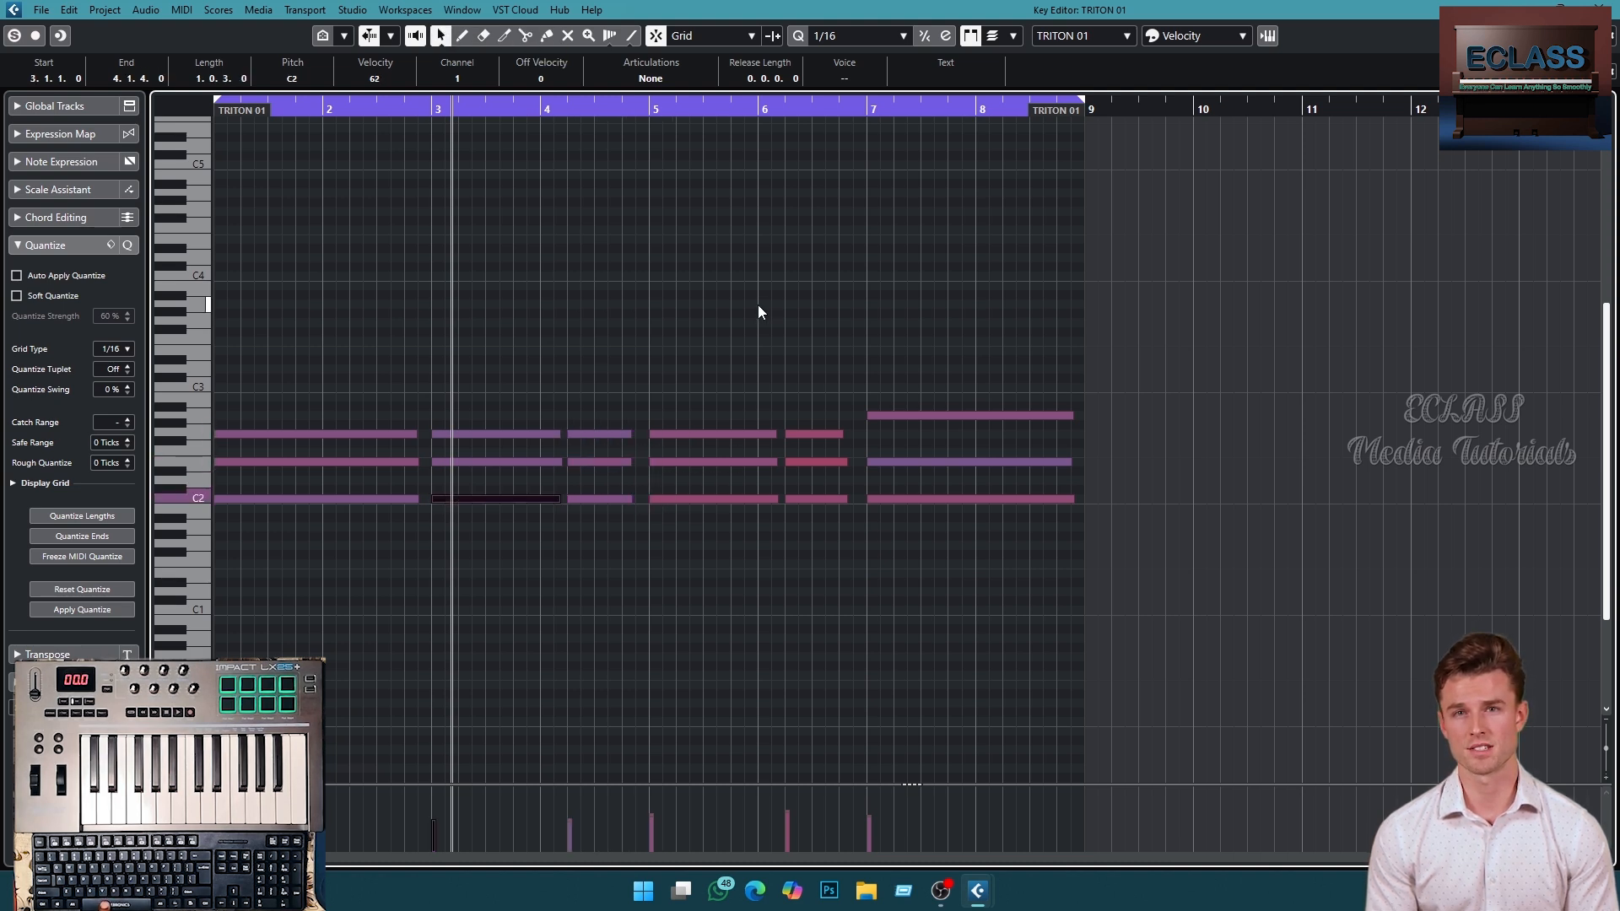
key(space)
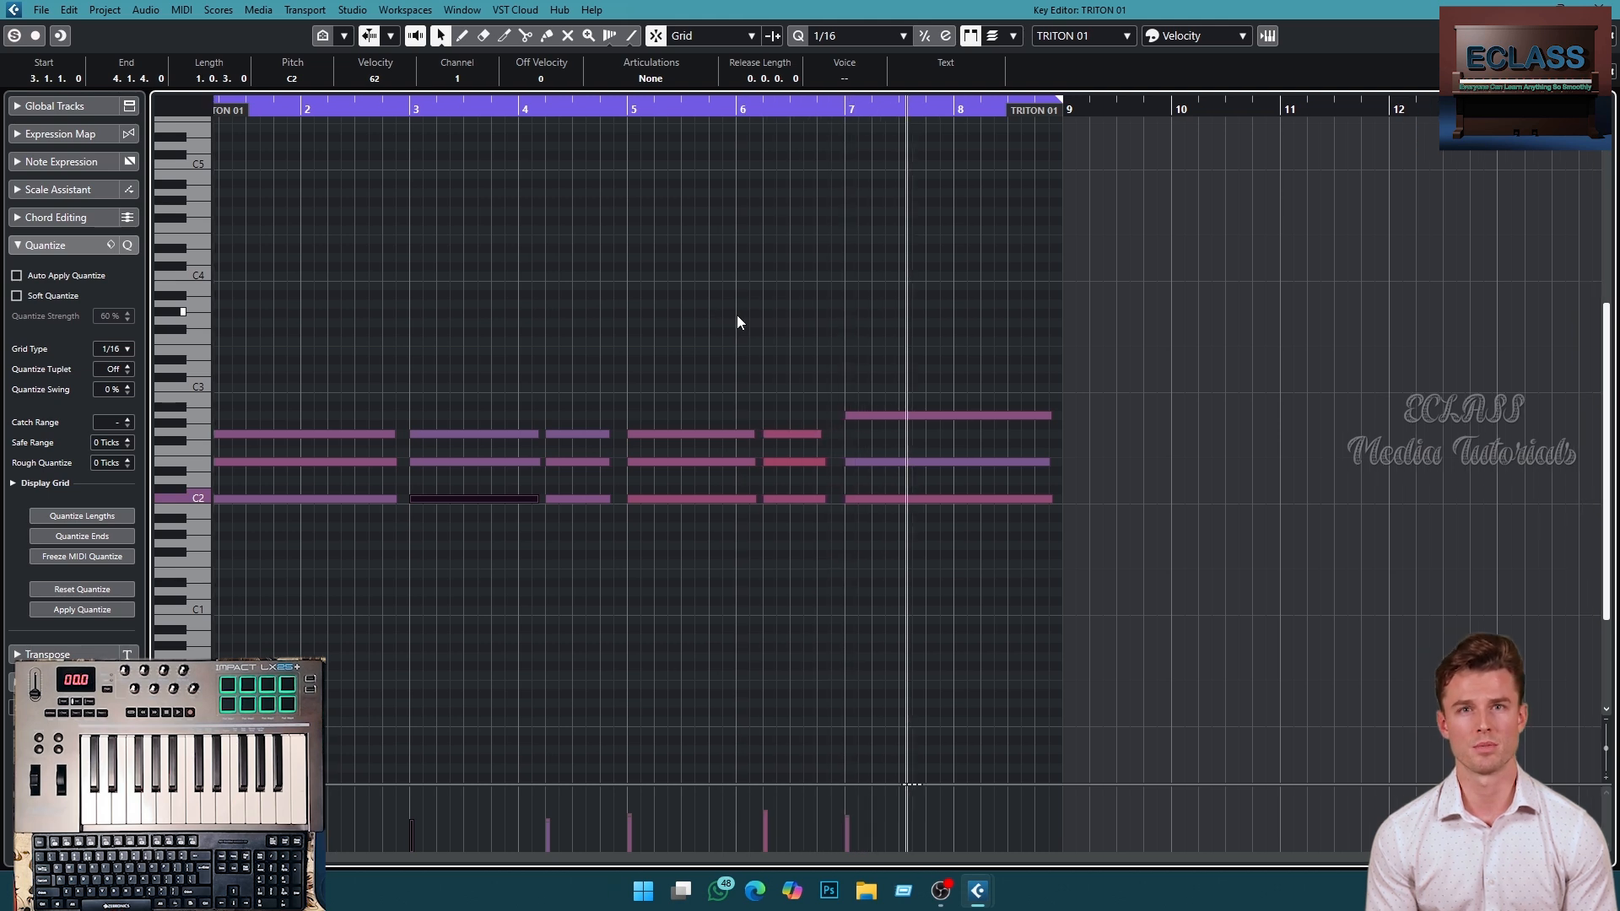
key(space)
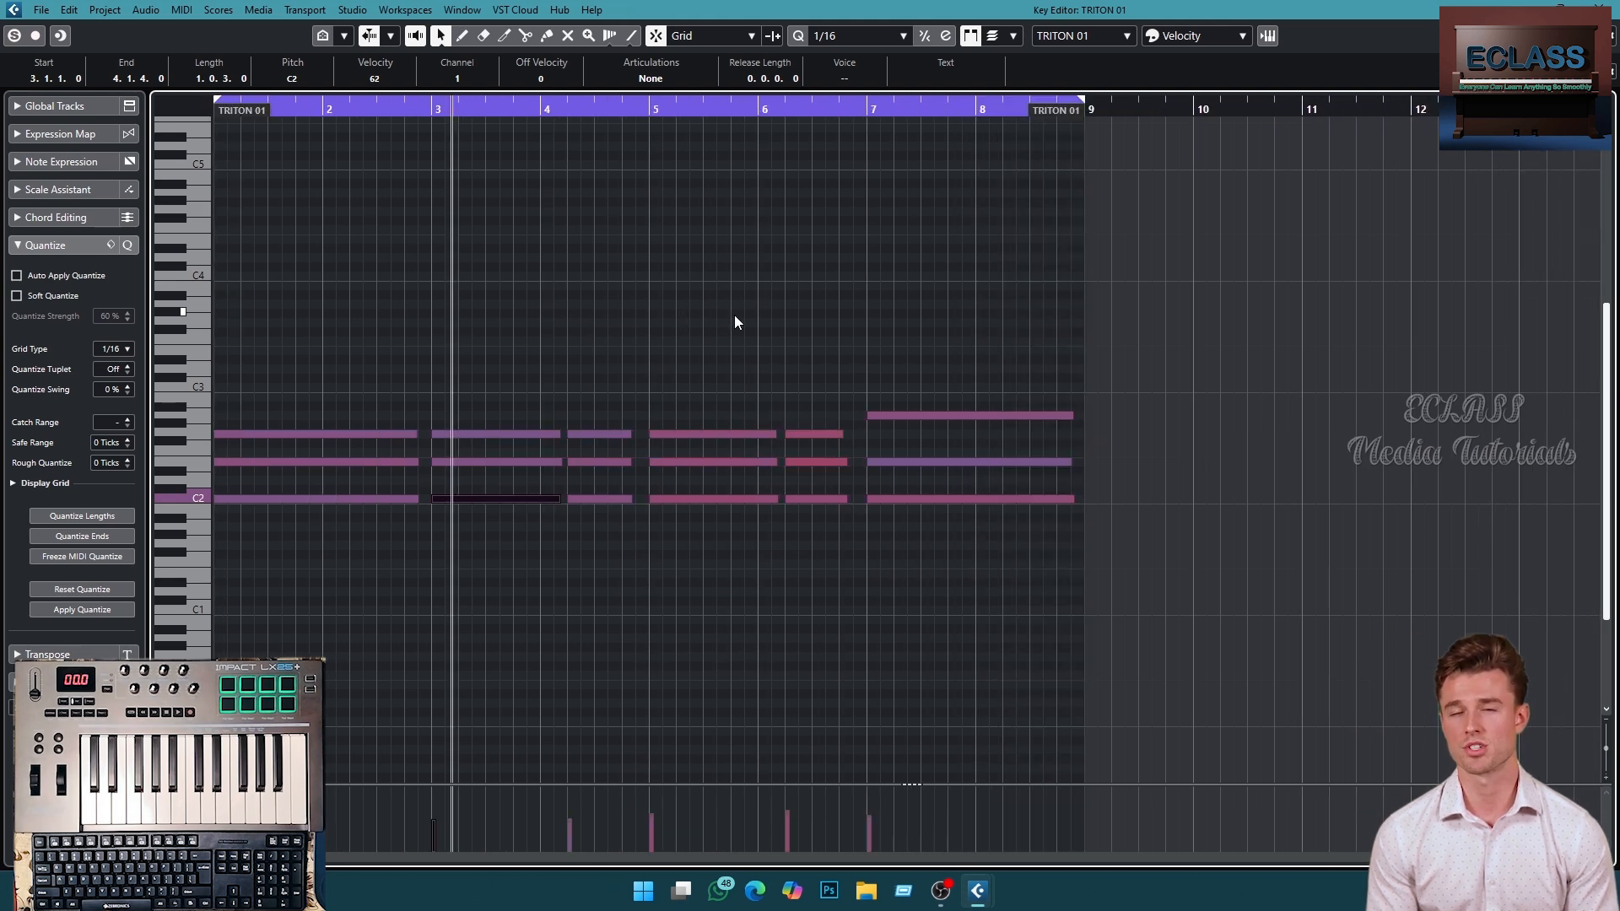
- Select the chord notes in bar 1 and split them with the Split tool
drag(327, 384, 378, 501)
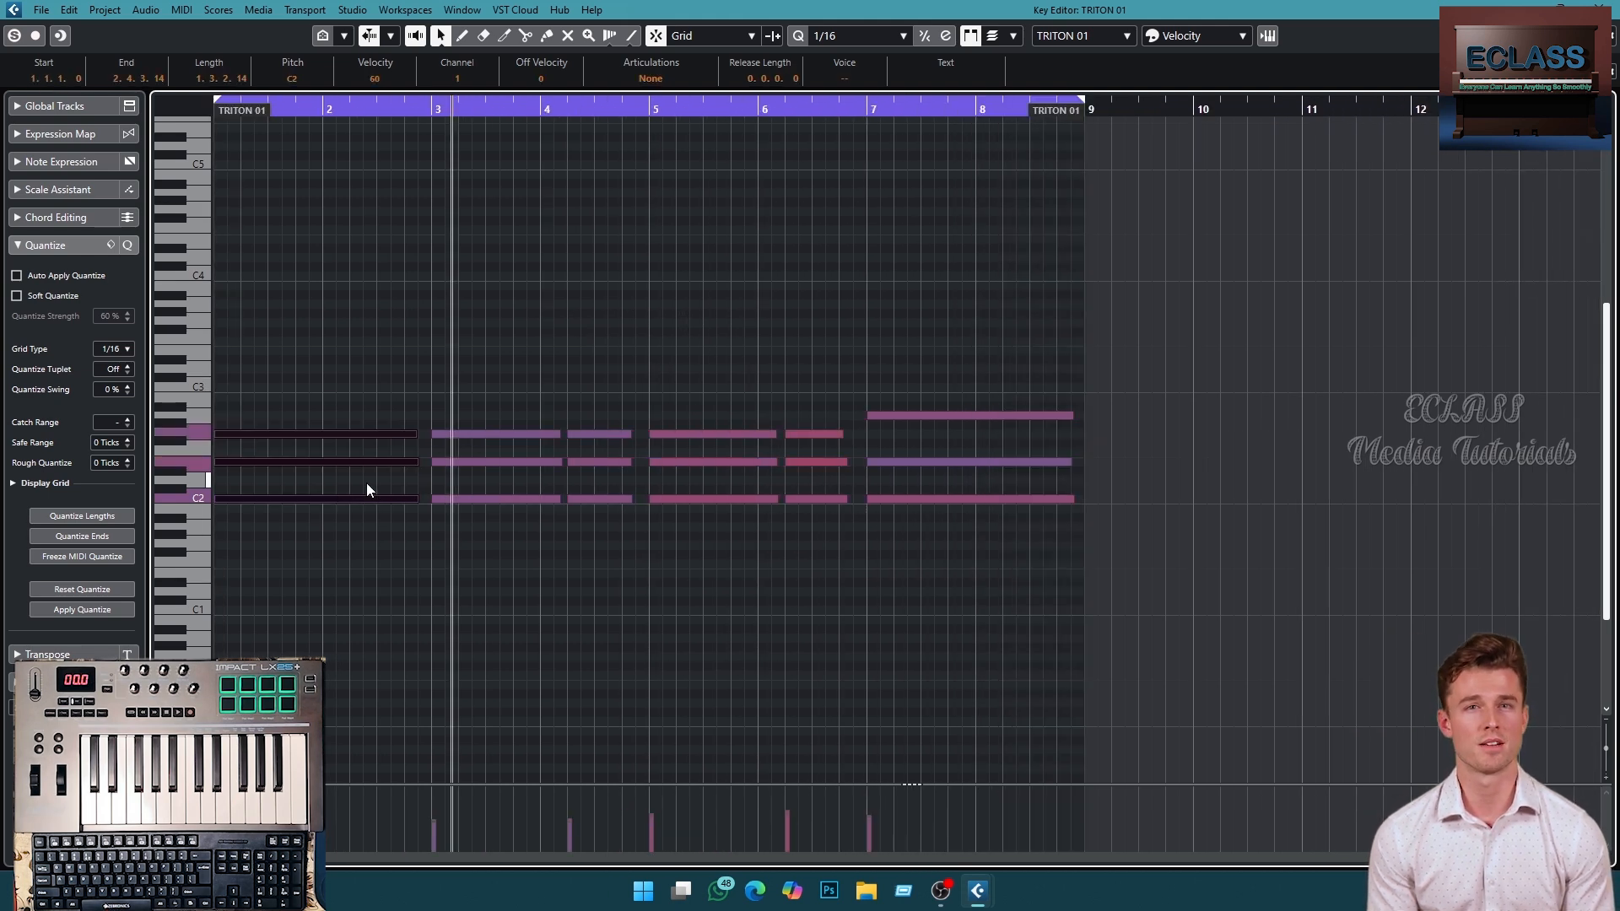
alt+click(351, 435)
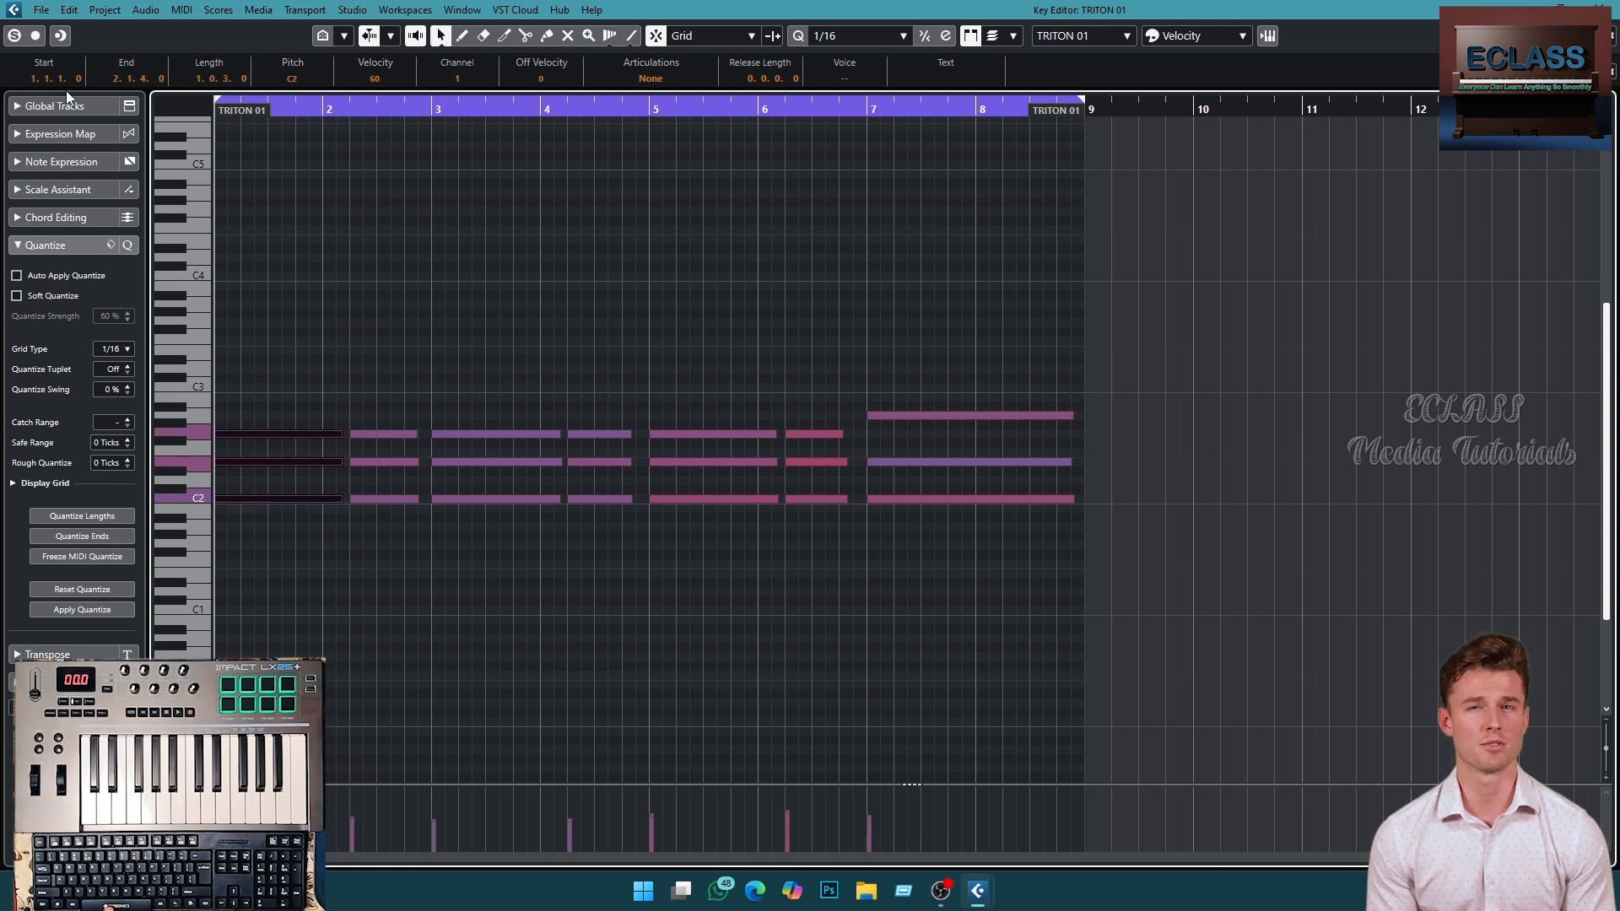
key(space)
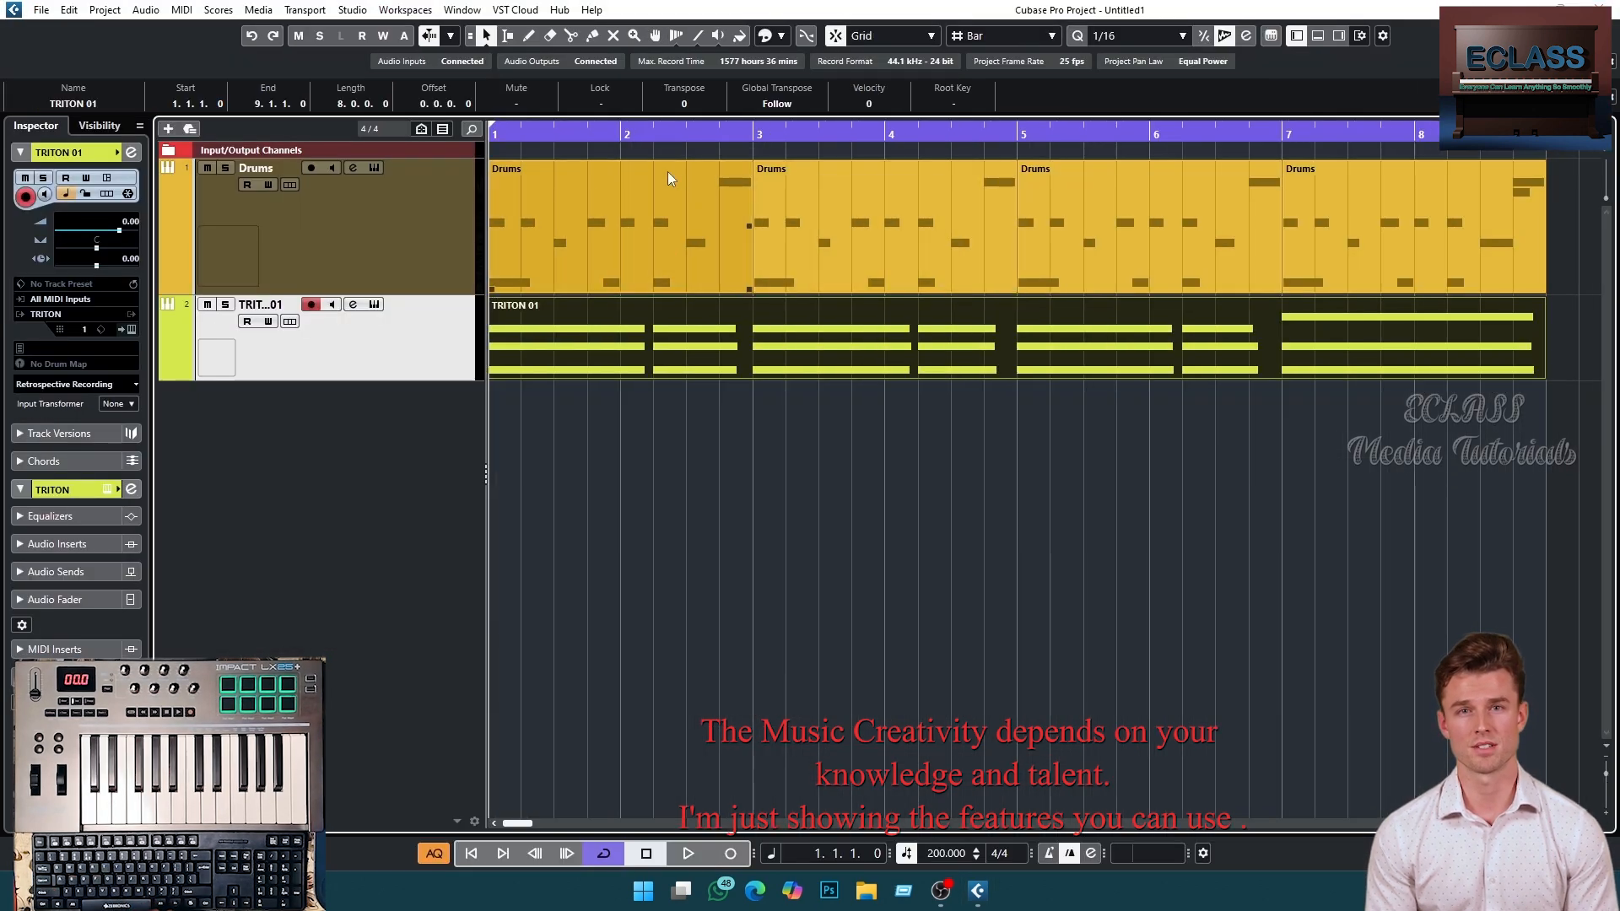
- Shrink the Drums track height, zoom out and turn off cycle mode
drag(468, 294, 469, 244)
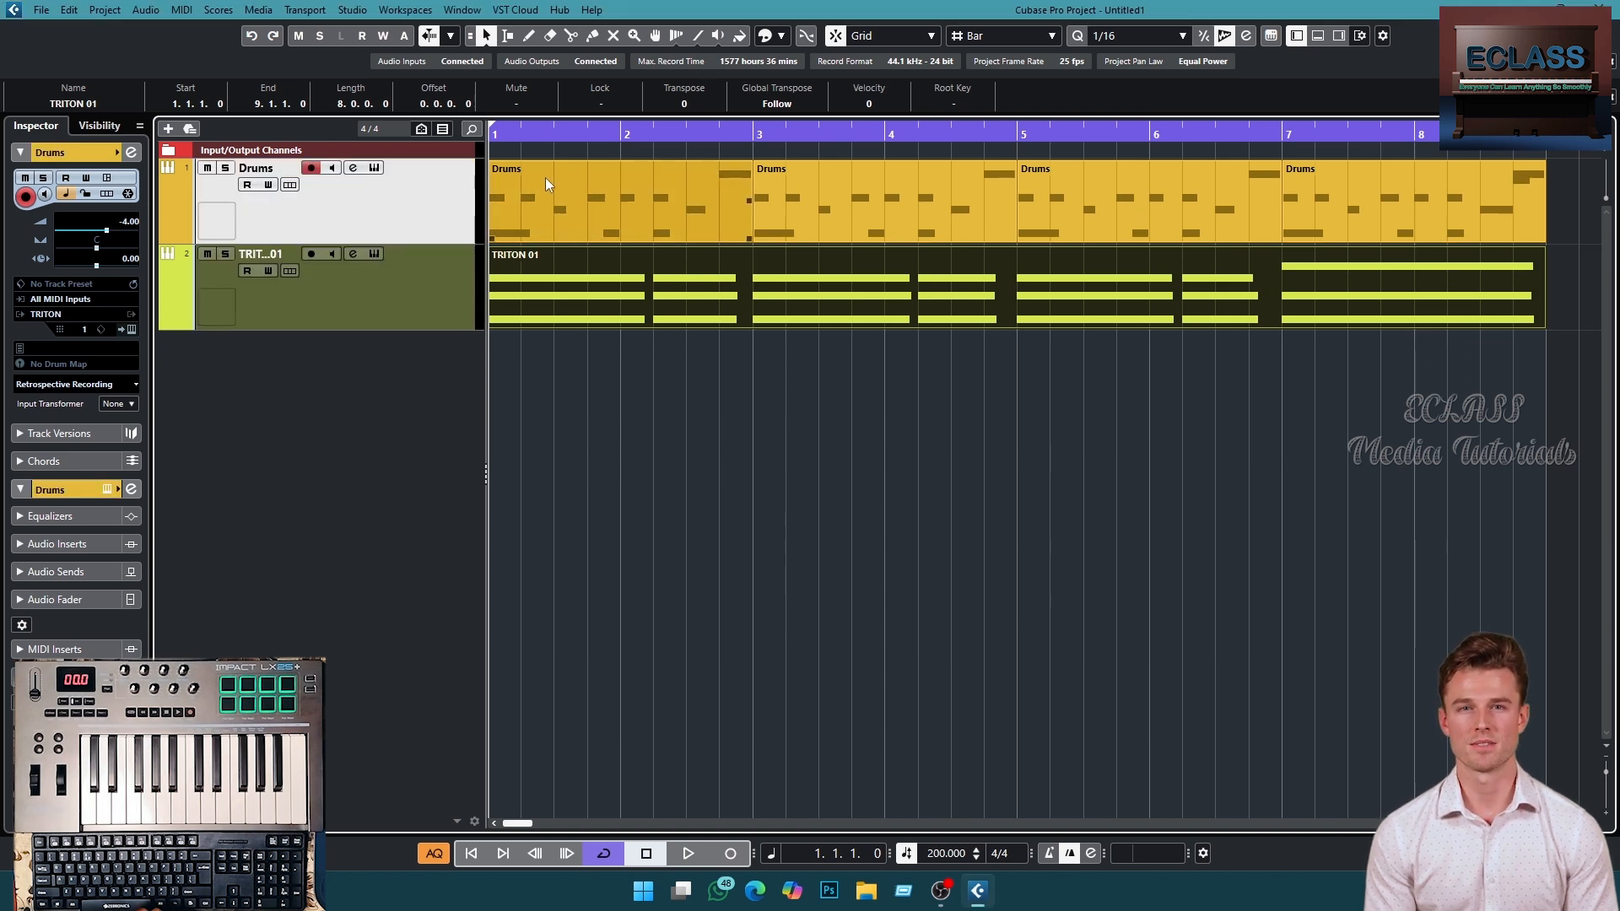
key(g)
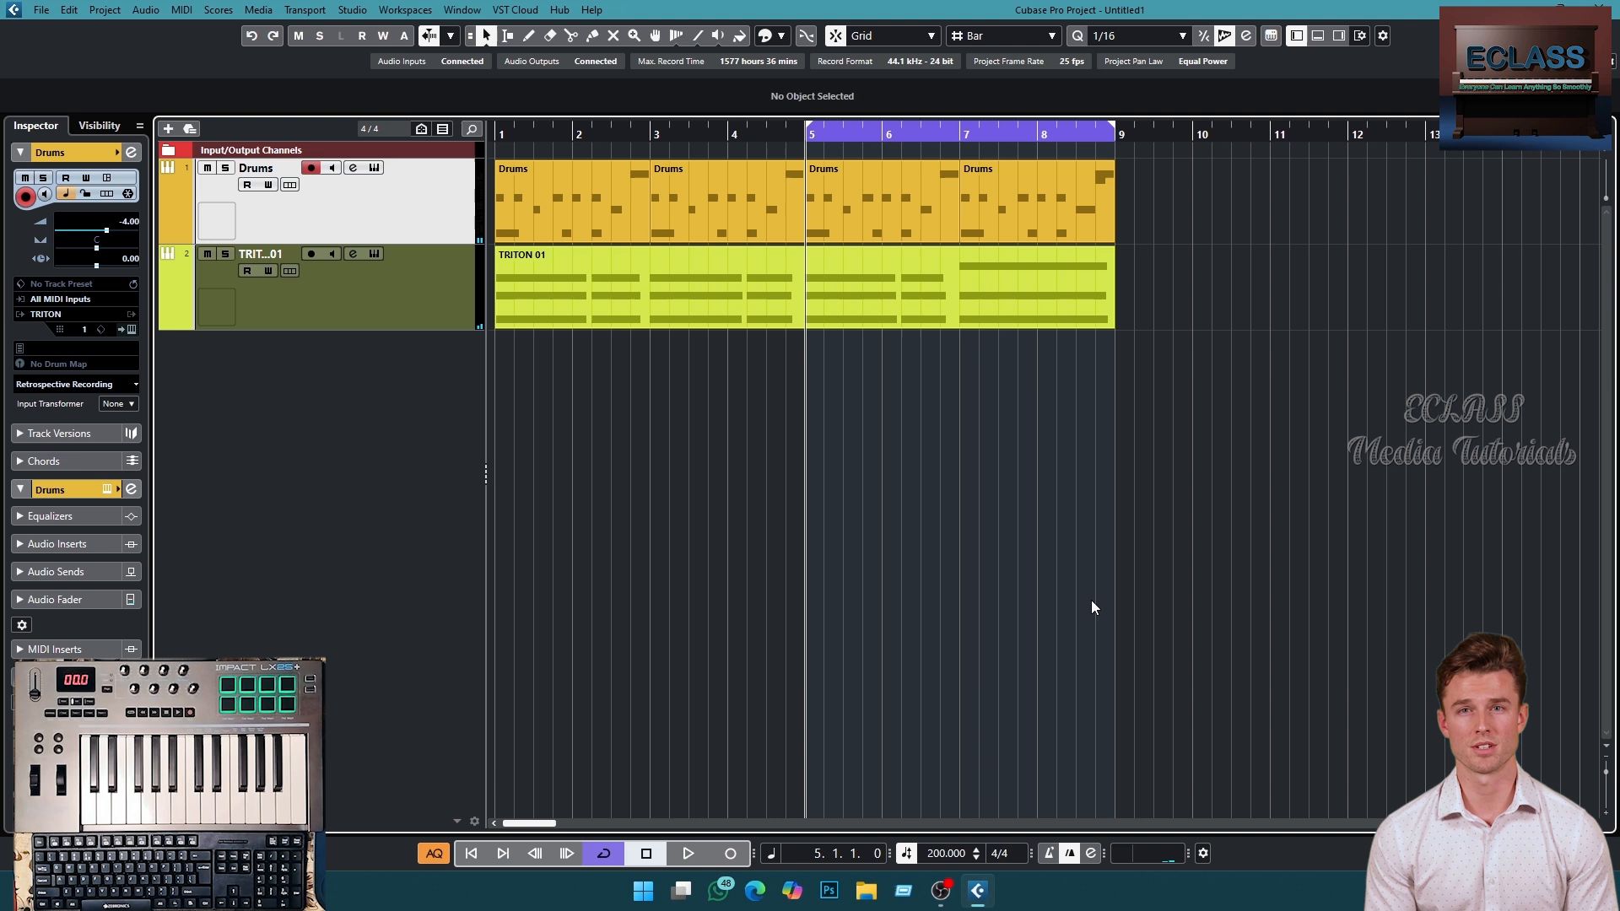
key(KP_Divide)
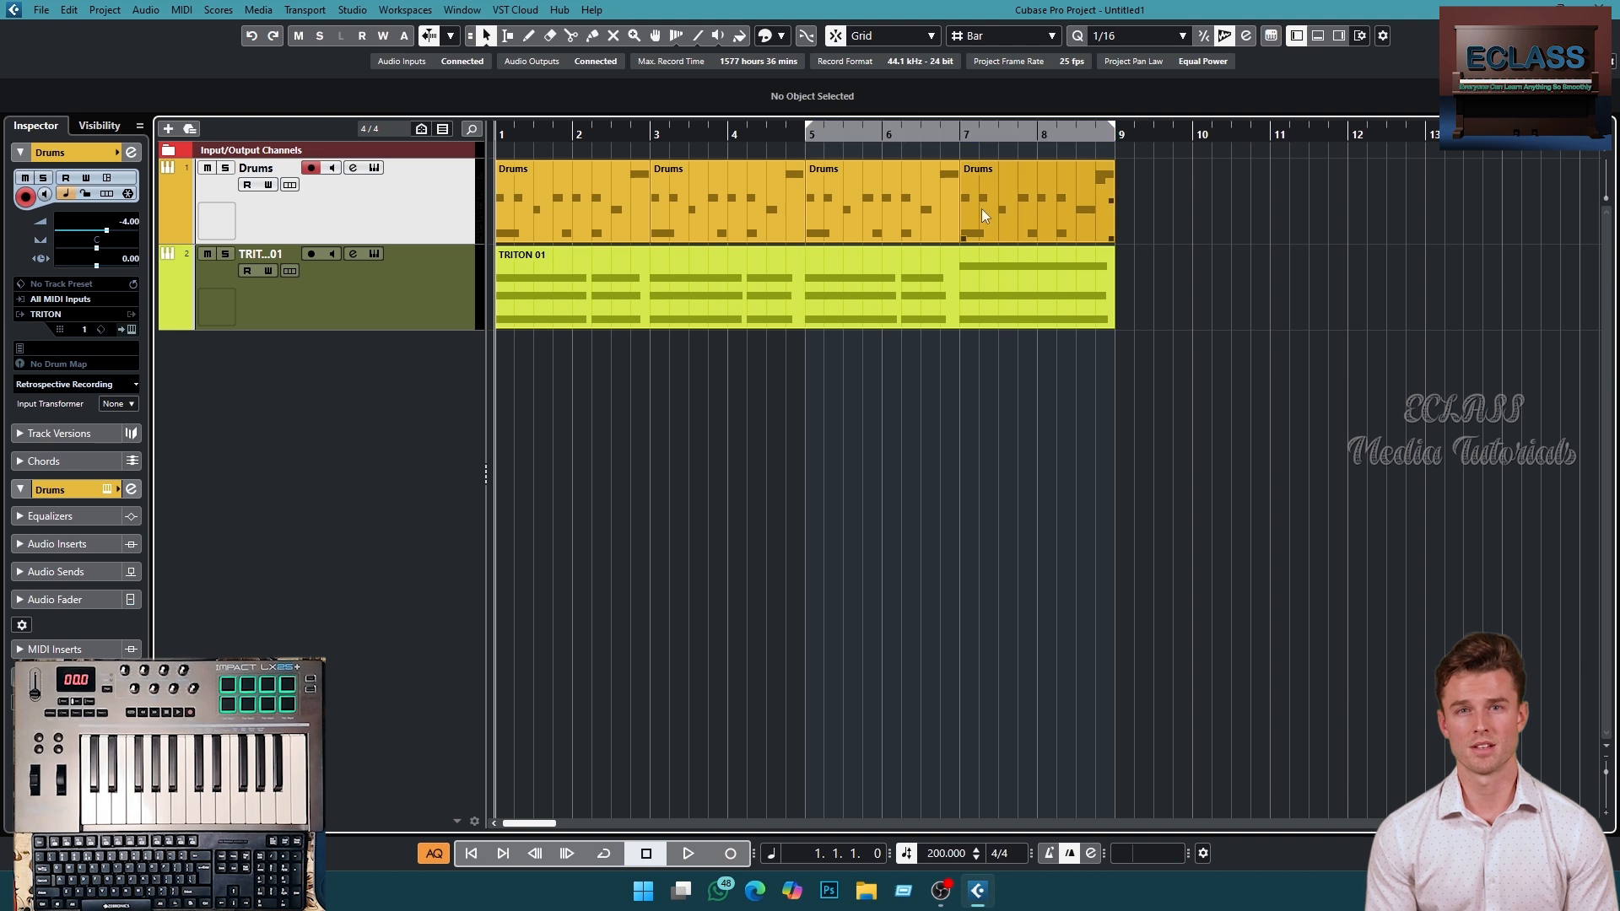
drag(817, 128, 498, 135)
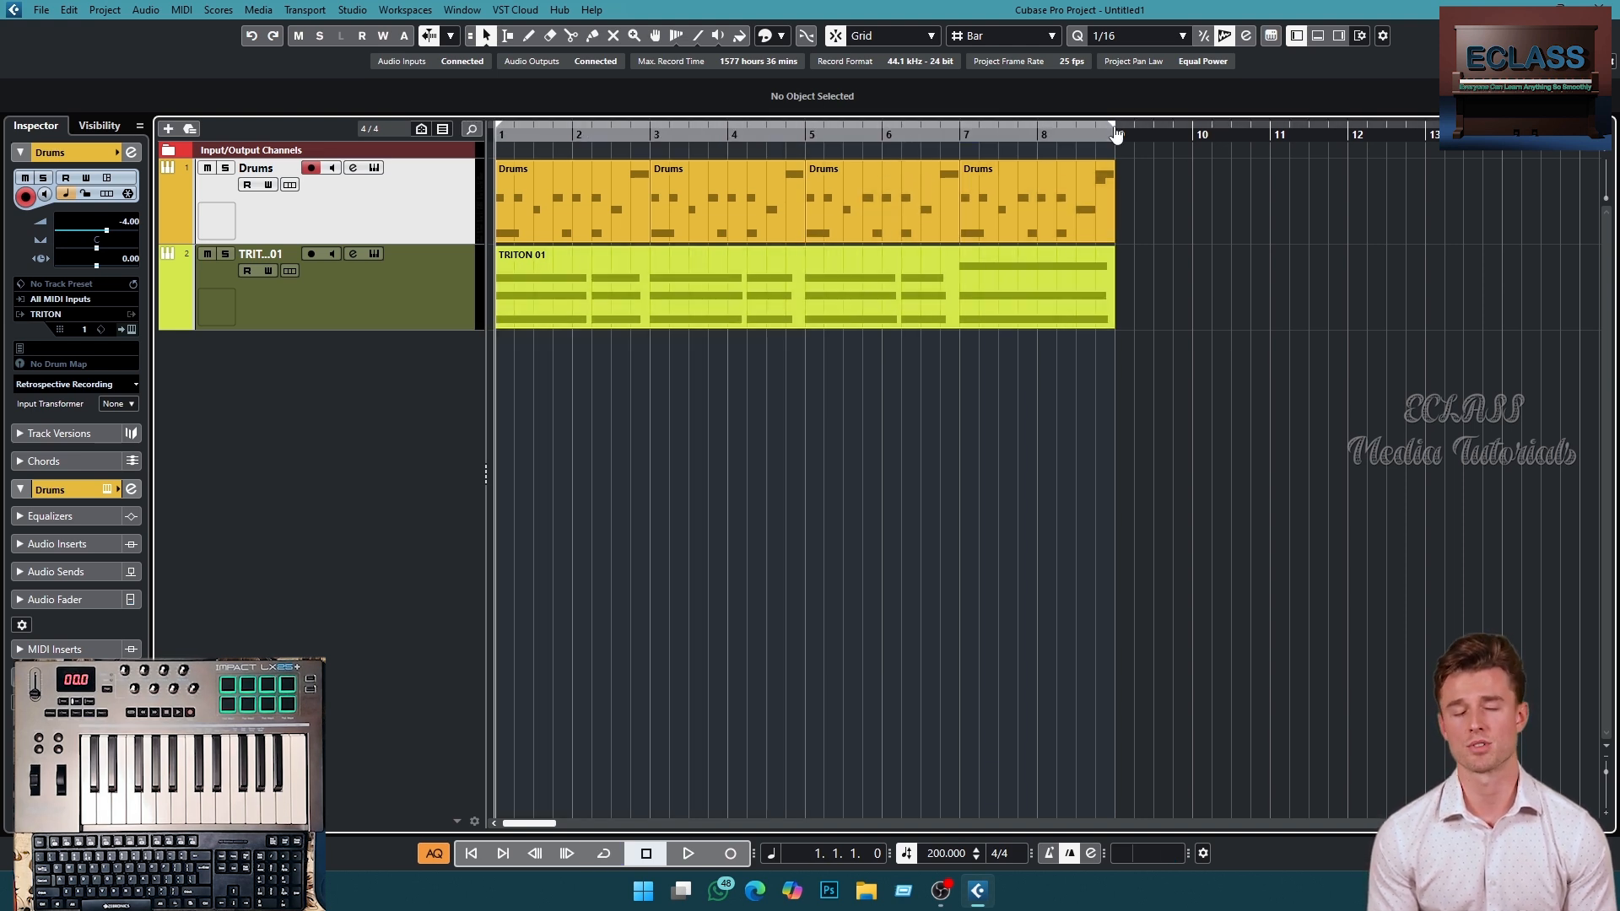
key(g)
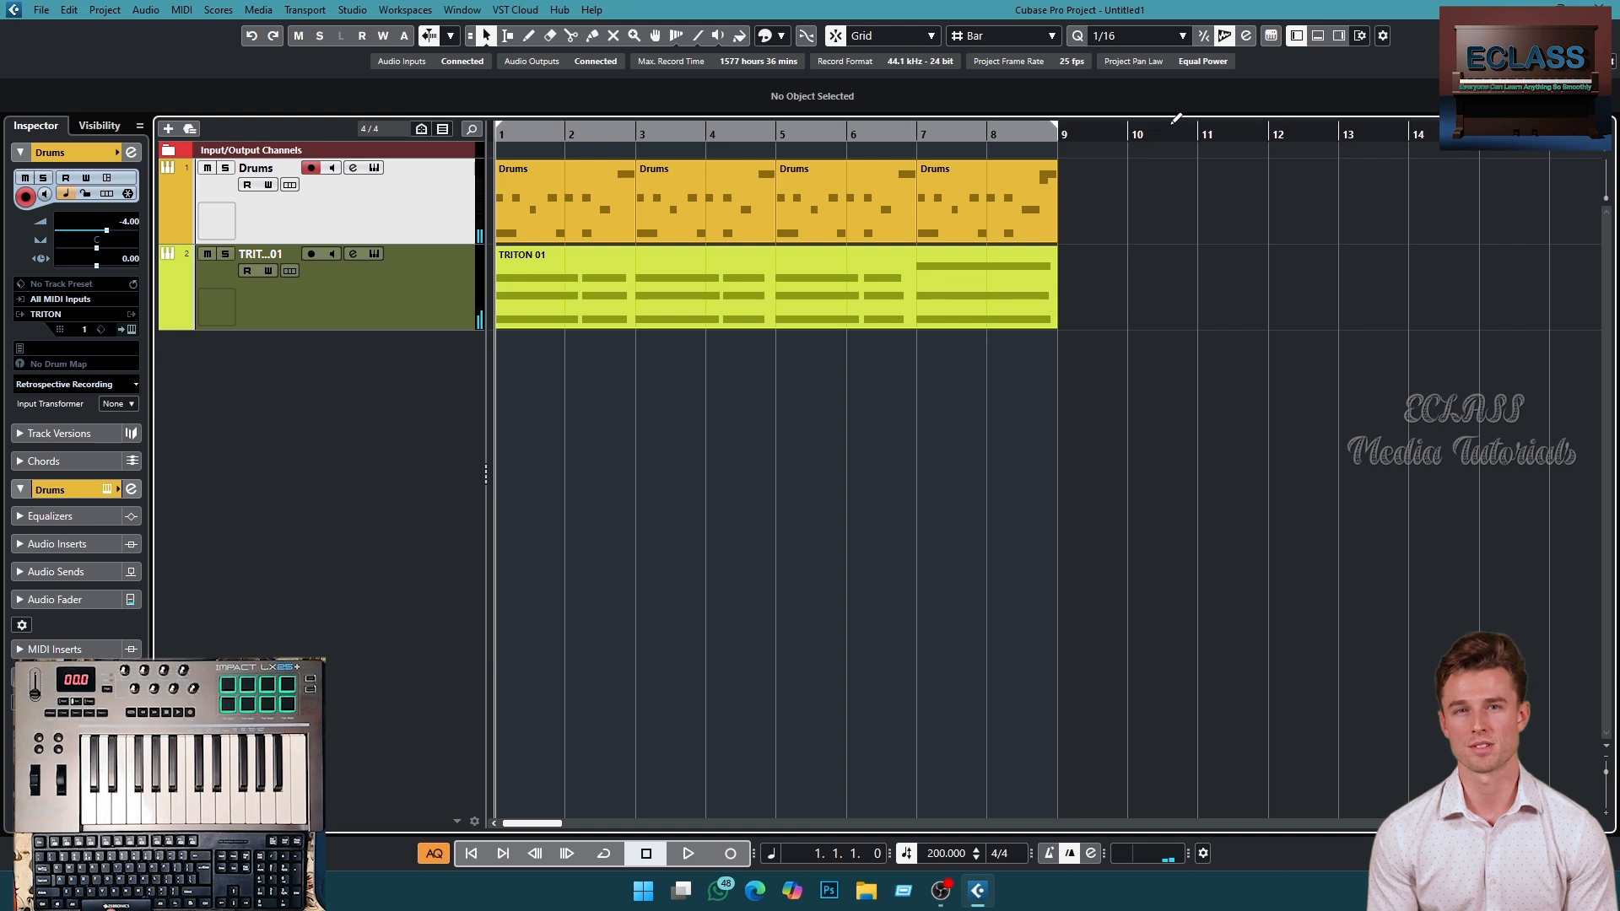
drag(1165, 128, 1408, 128)
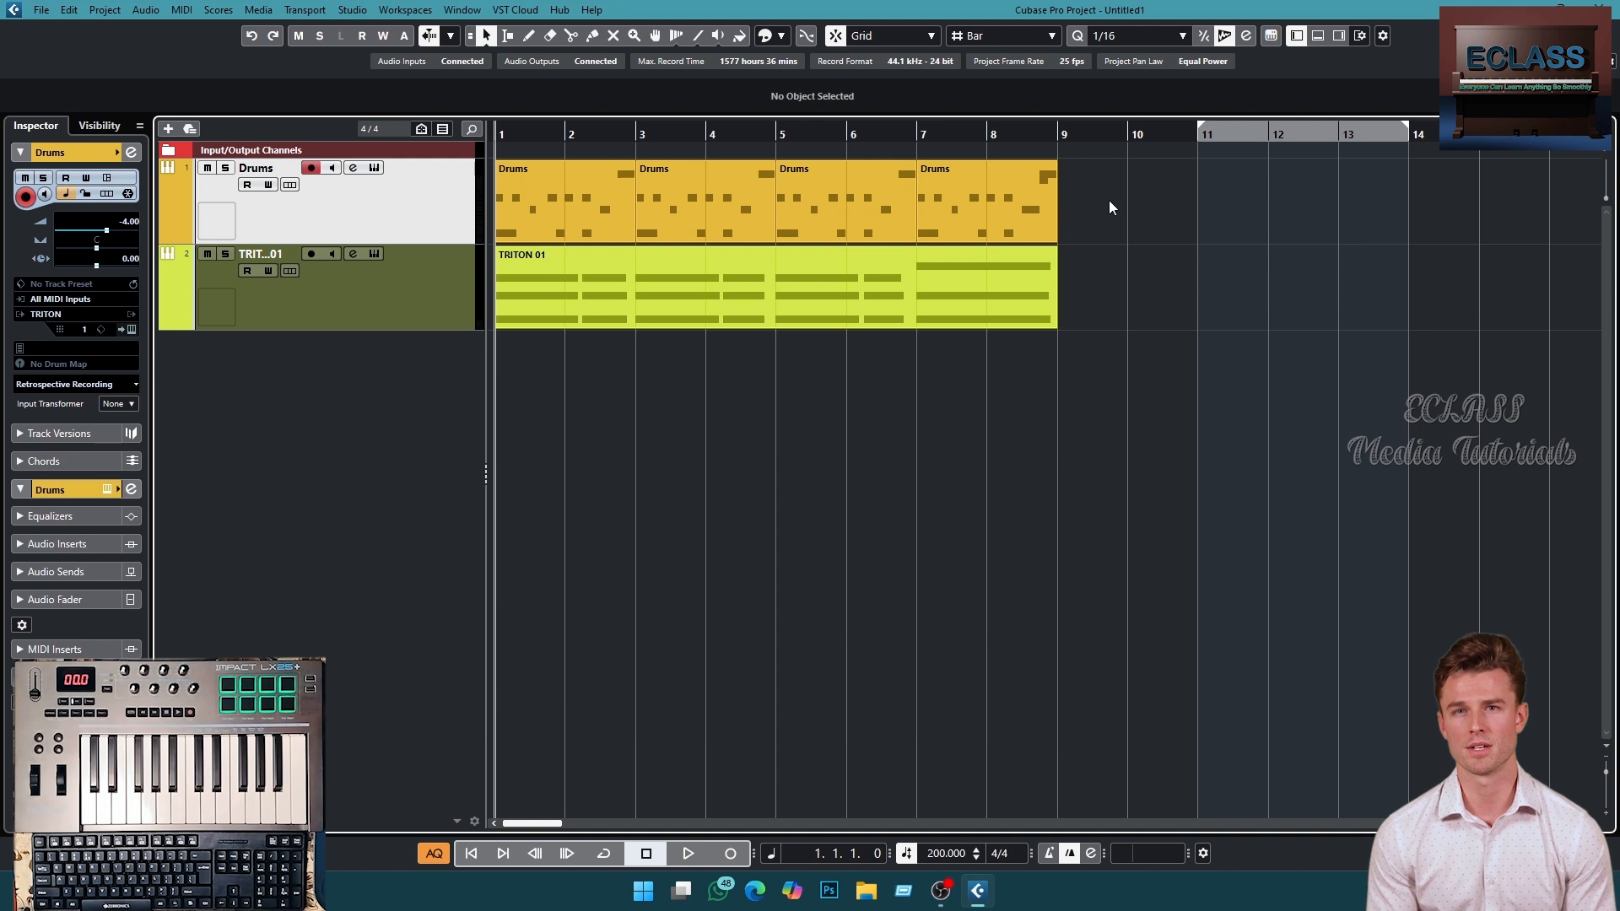
- Select all parts and set the locators to the selection, bars 1 to 9
drag(1108, 200, 541, 304)
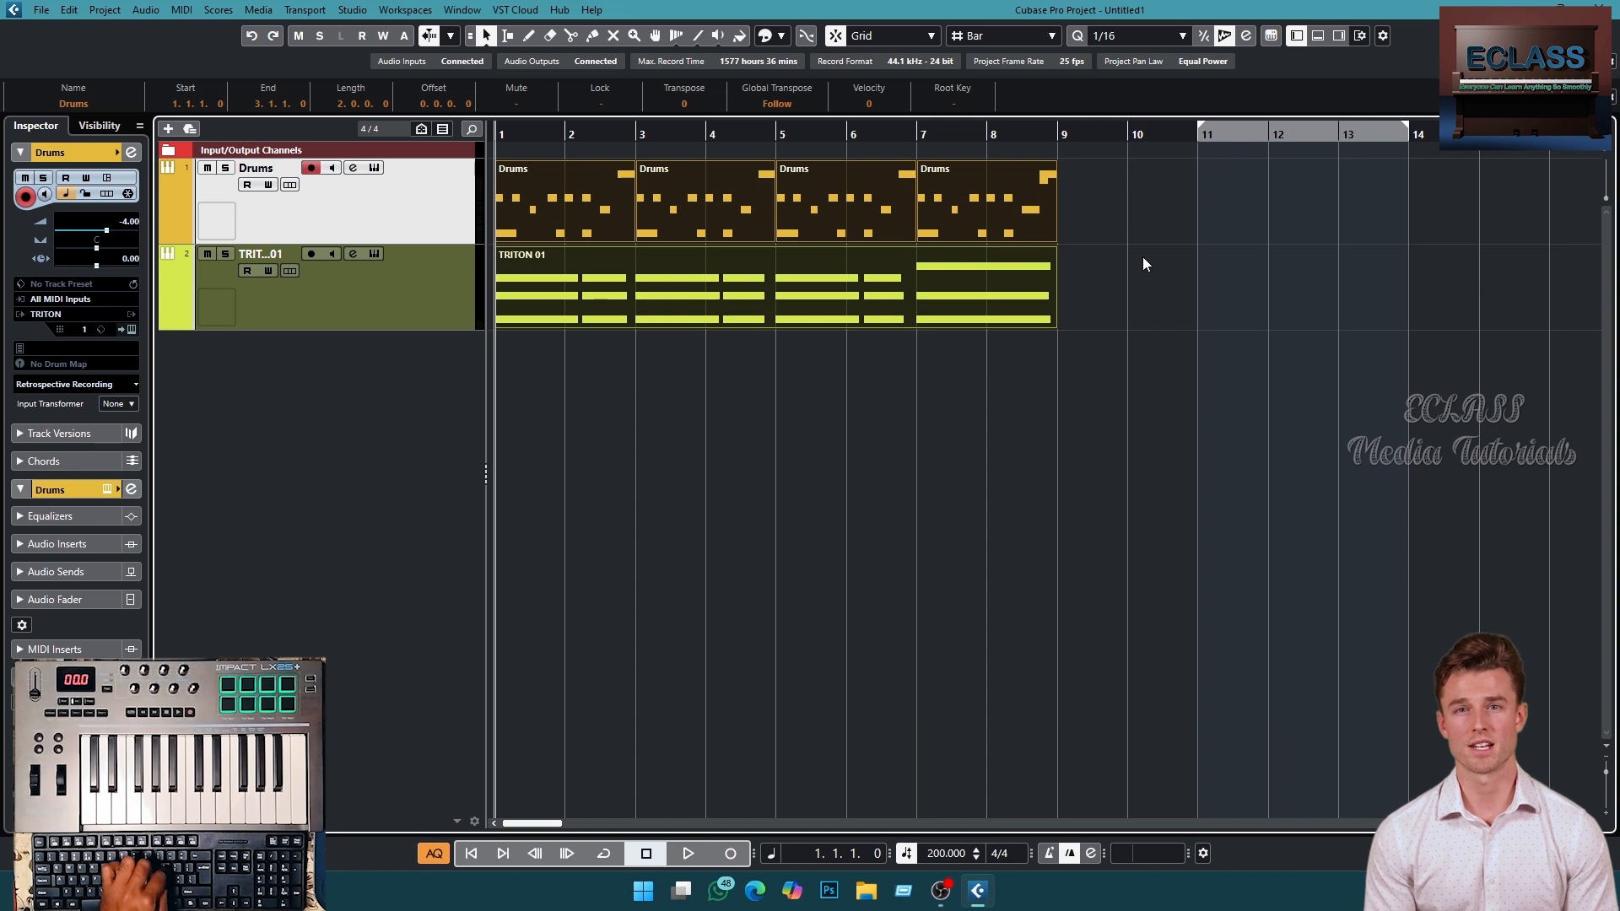
key(p)
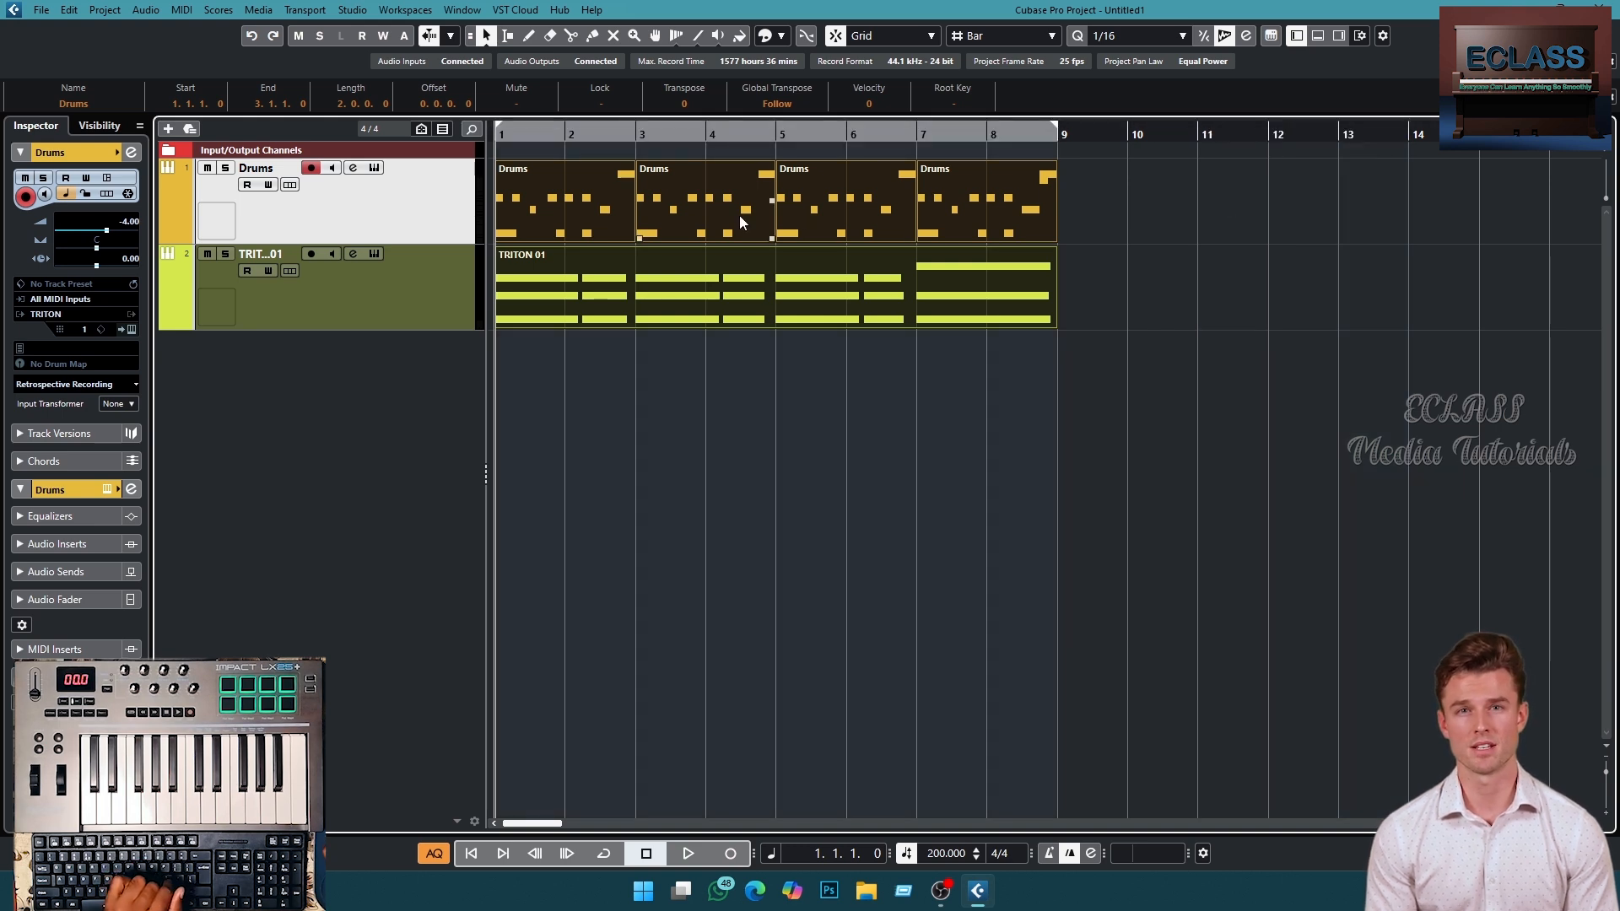
click(805, 152)
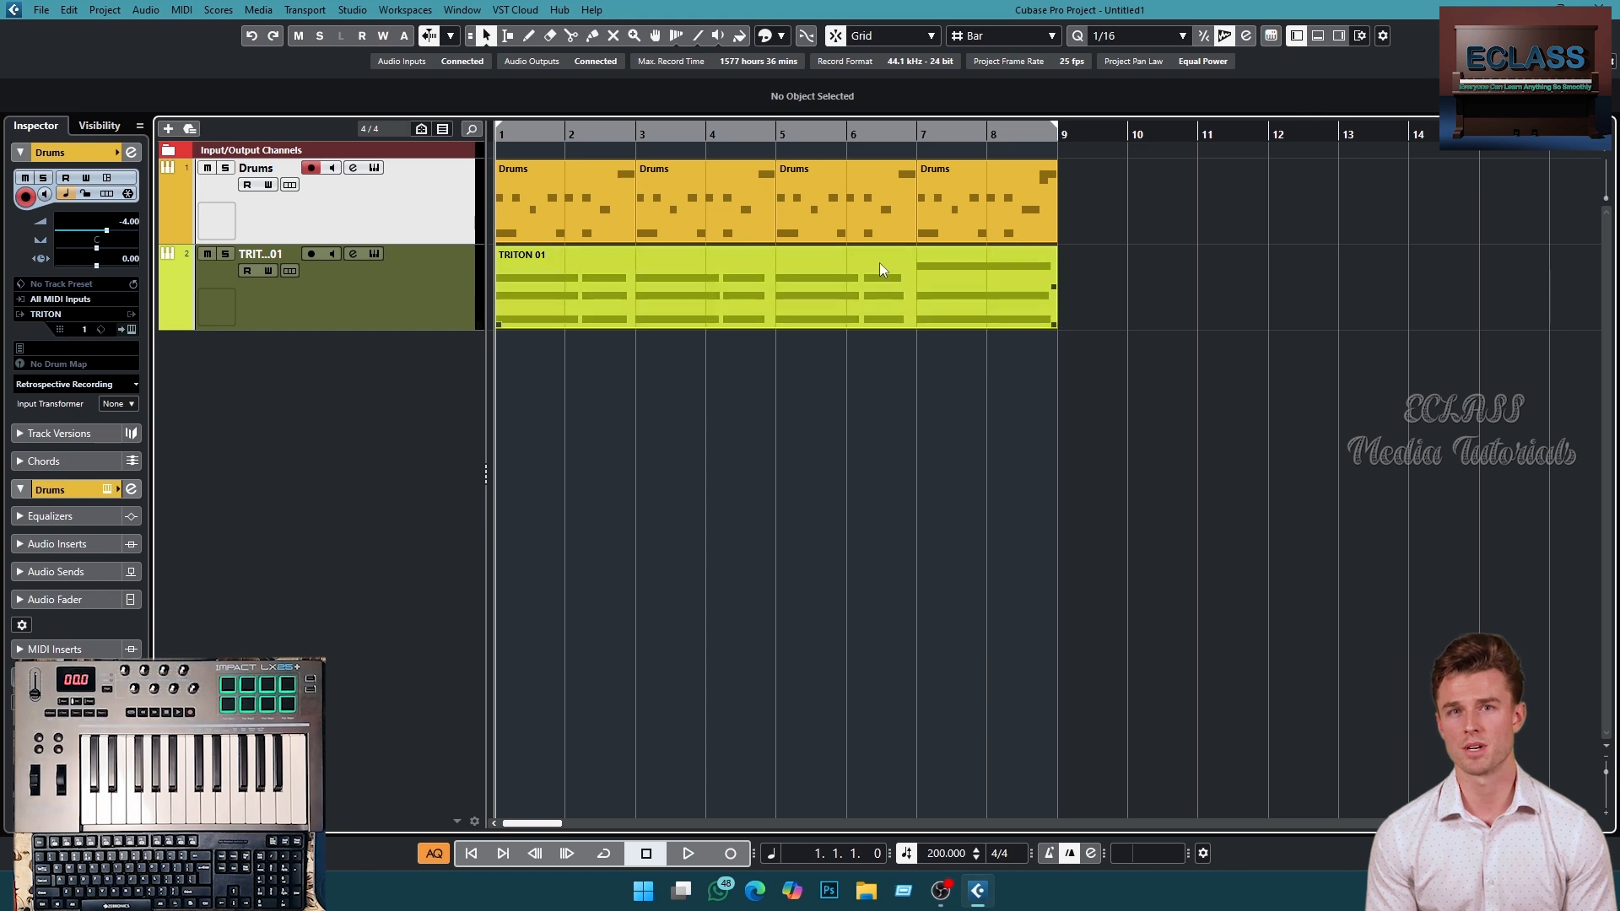
- Open the Export Audio Mixdown dialog
click(39, 11)
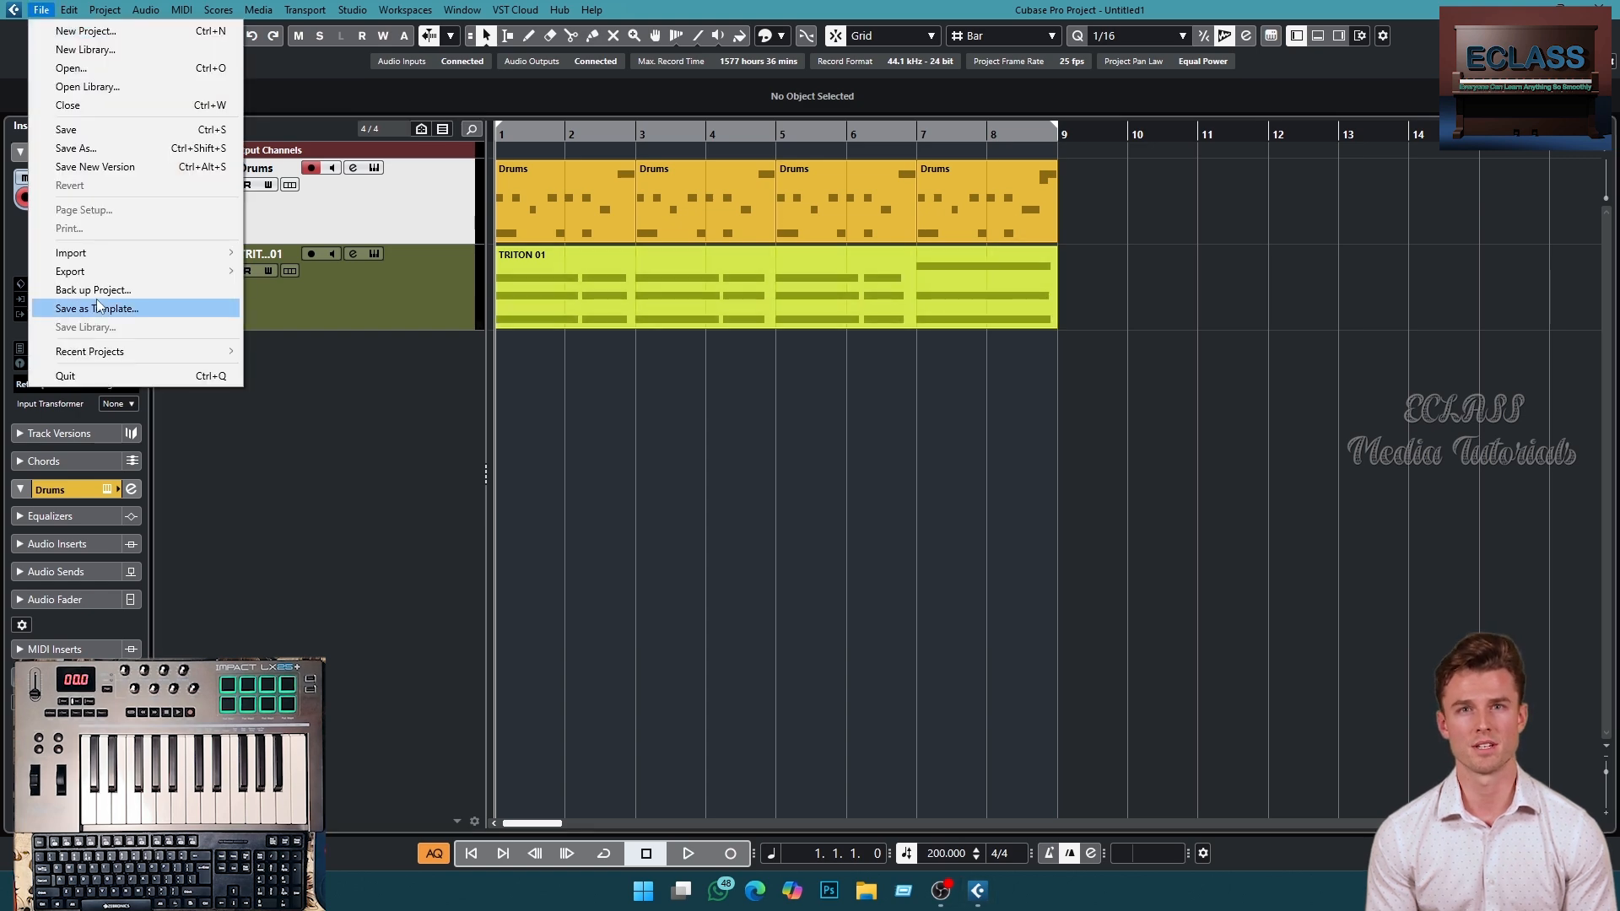
mouse_move(122, 272)
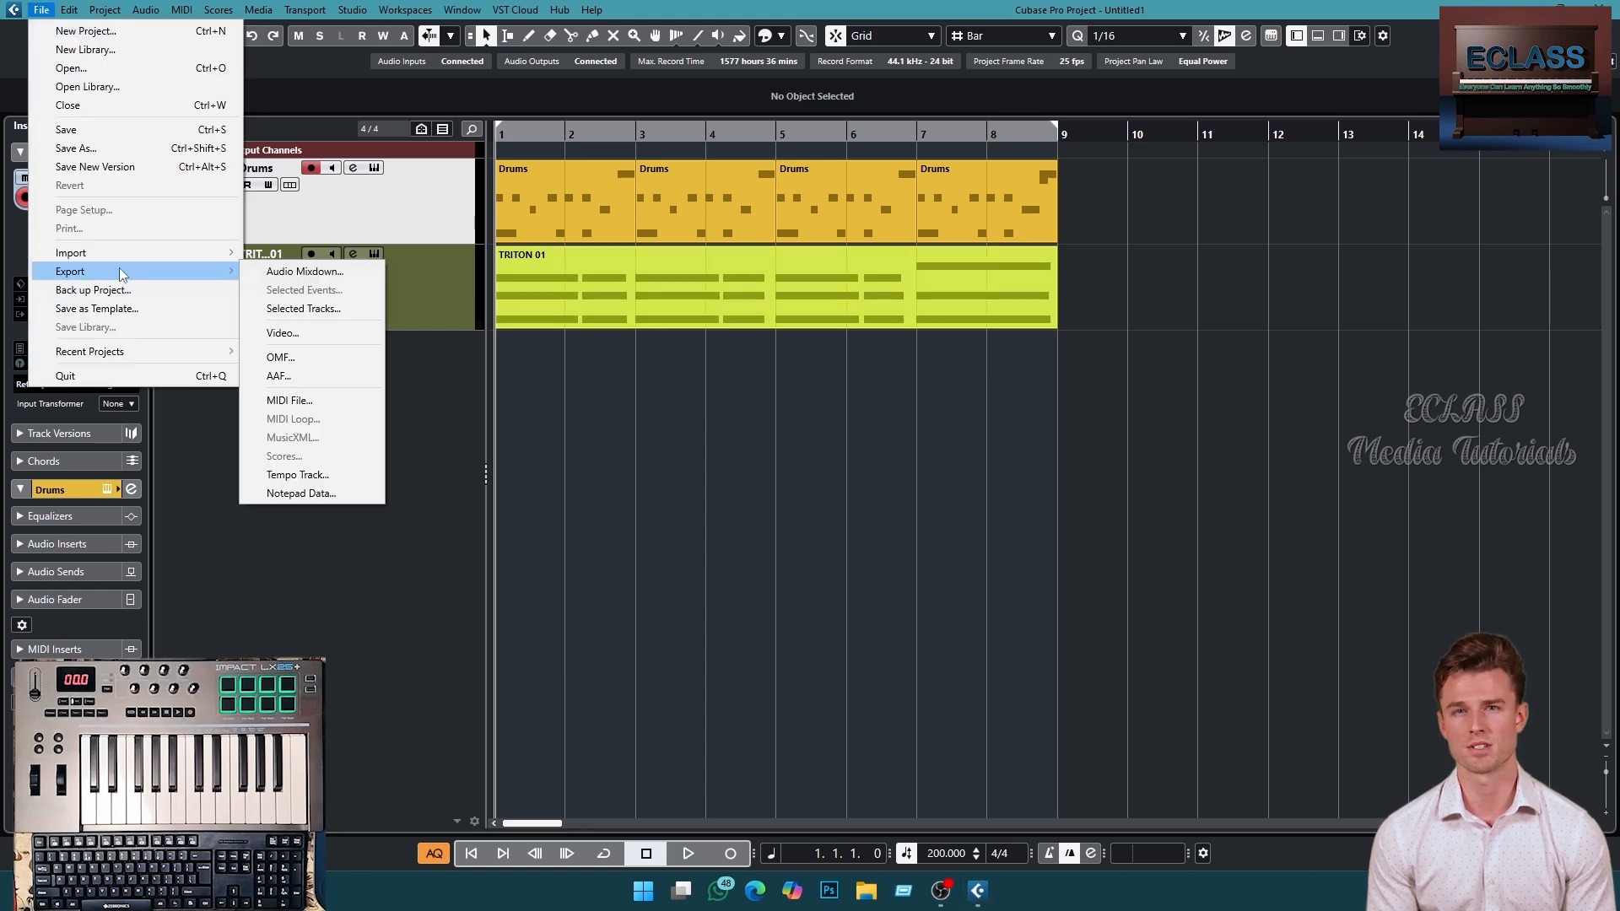
click(305, 272)
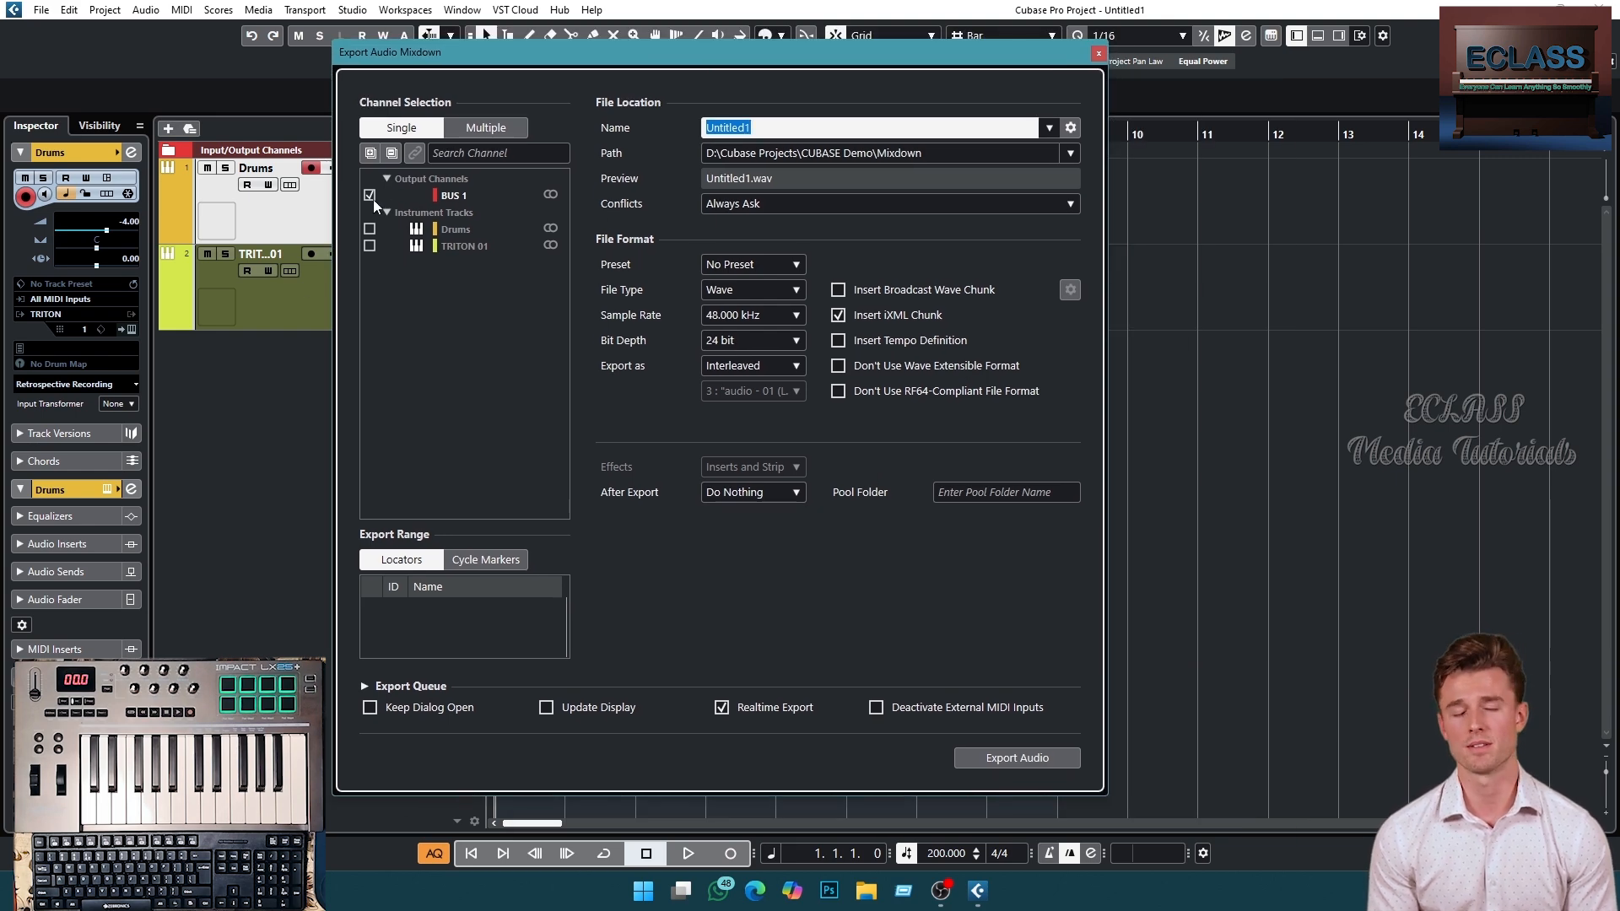
drag(605, 66, 880, 327)
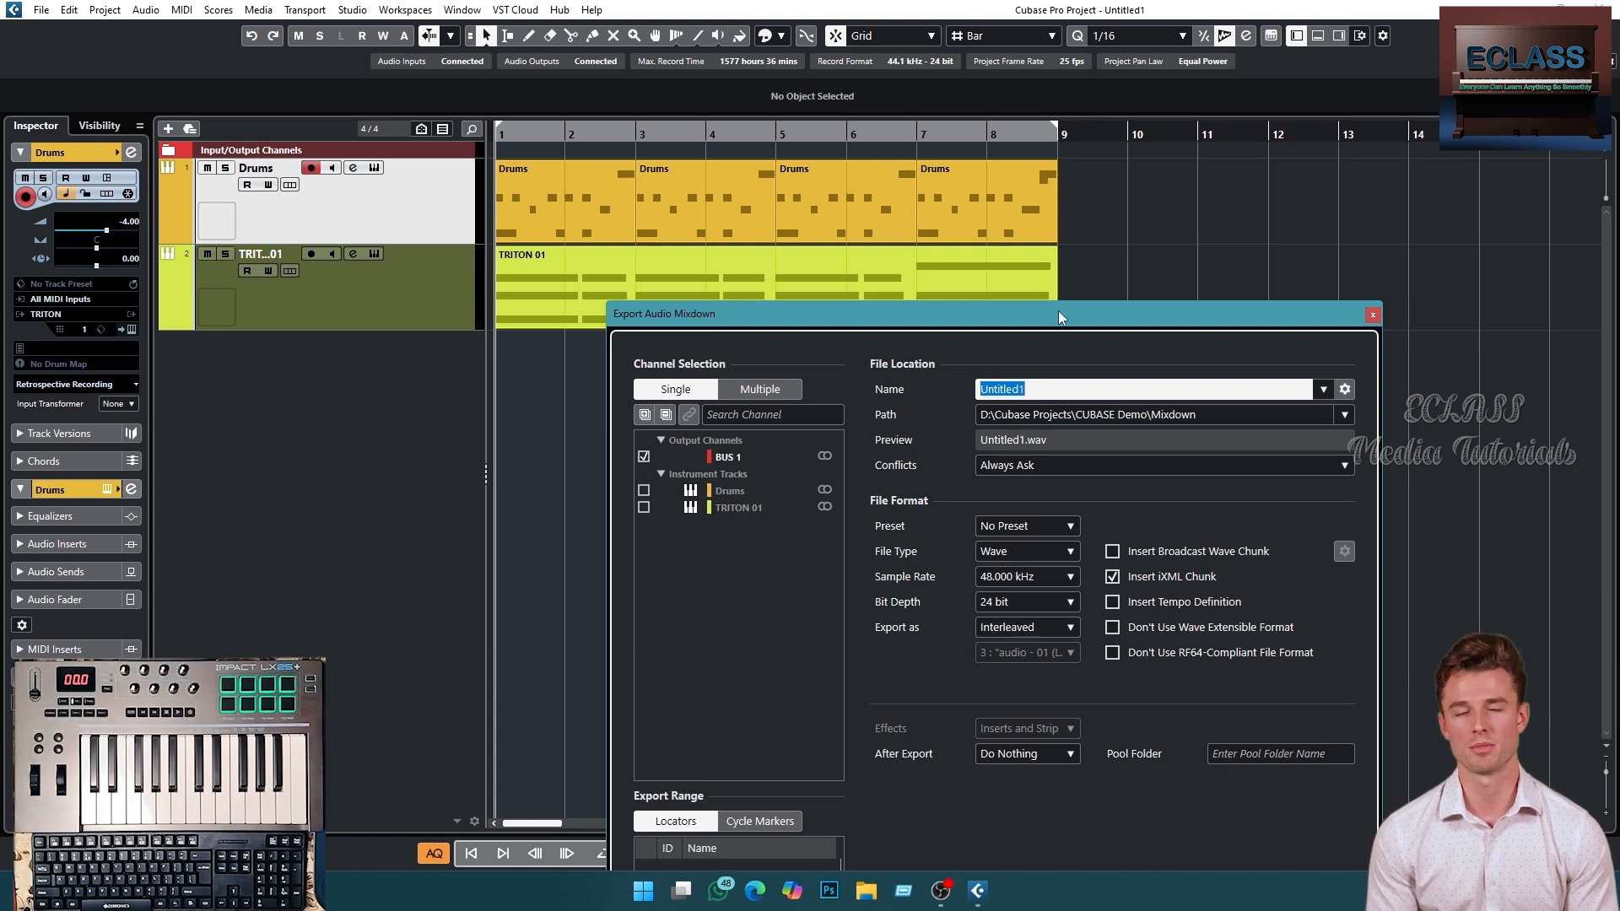
drag(1058, 313, 1072, 238)
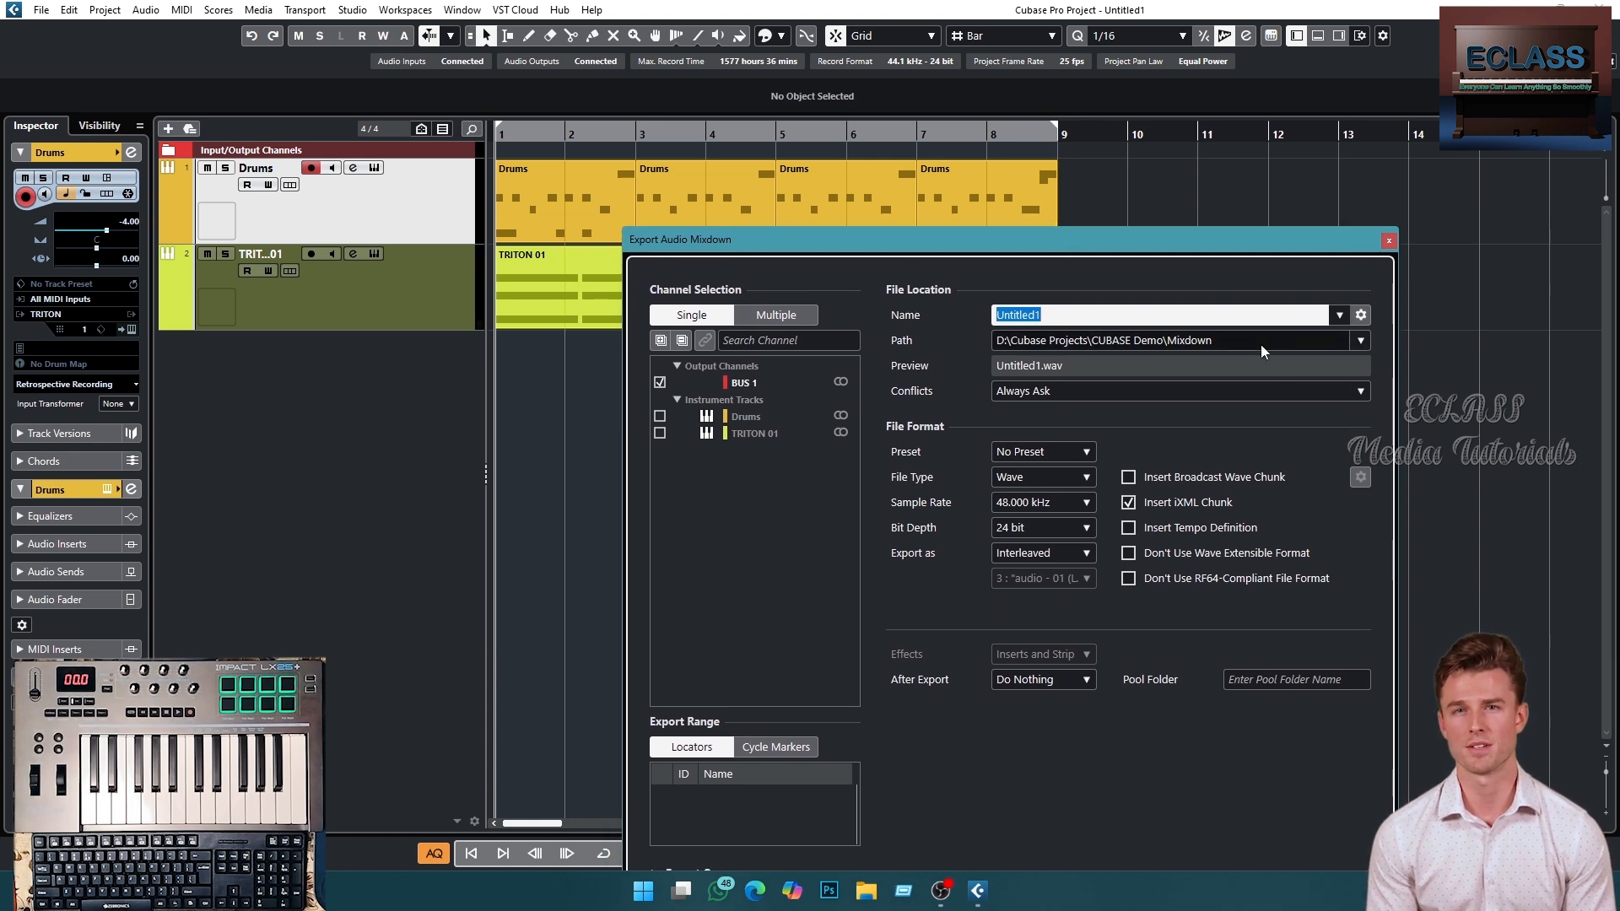
- Examine the File Type, Sample Rate, Bit Depth and Export as choices in the mixdown dialog
click(1087, 478)
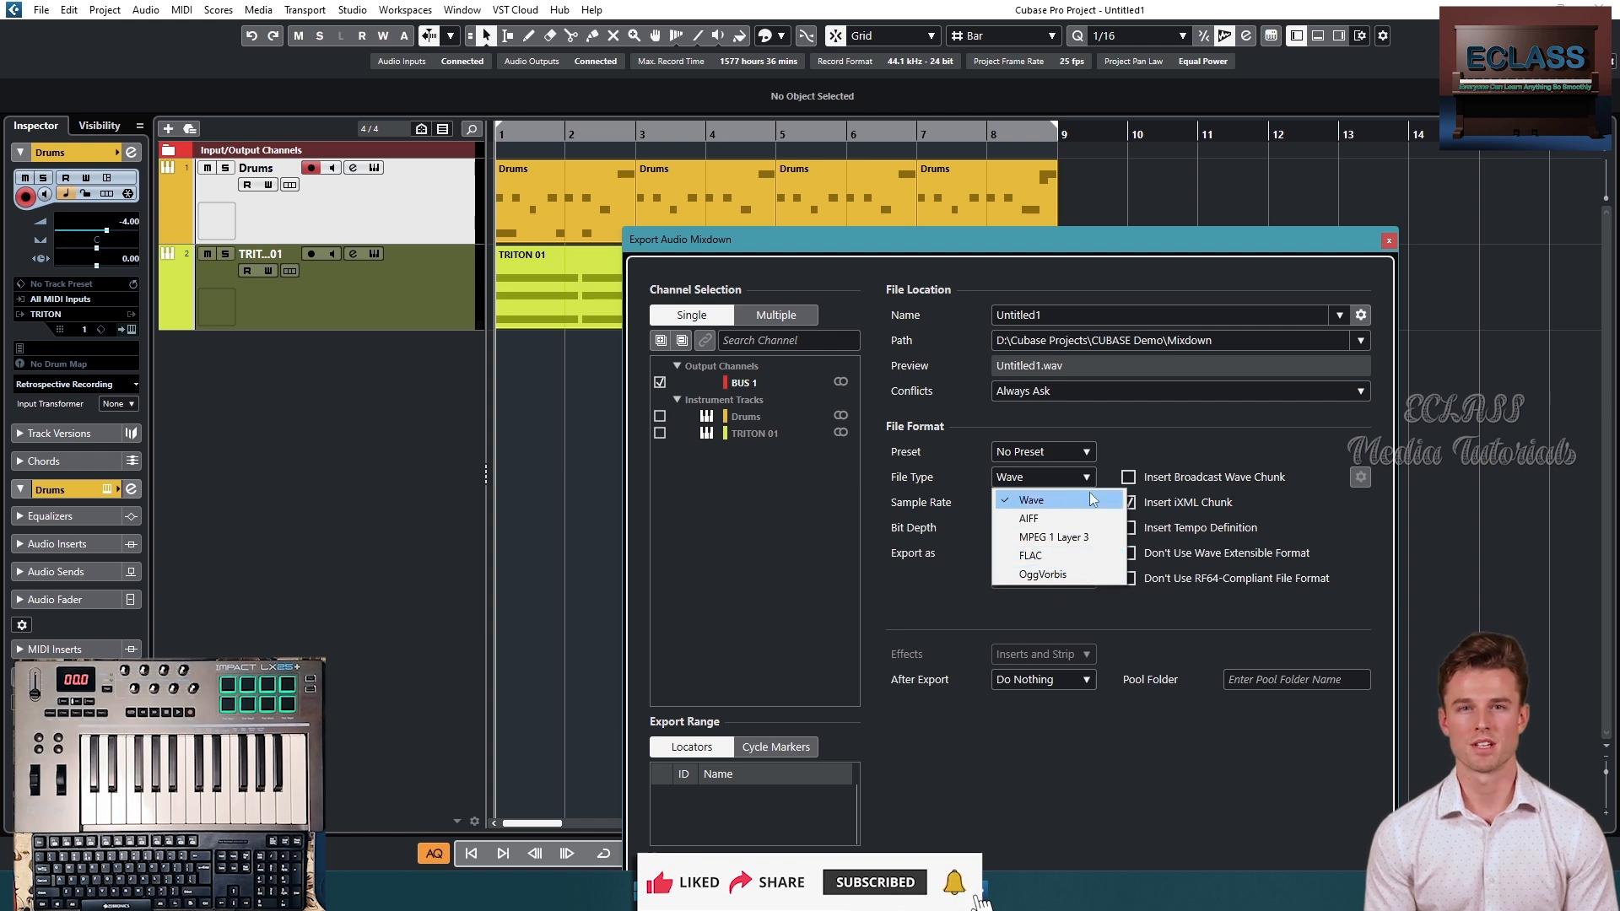
click(1046, 499)
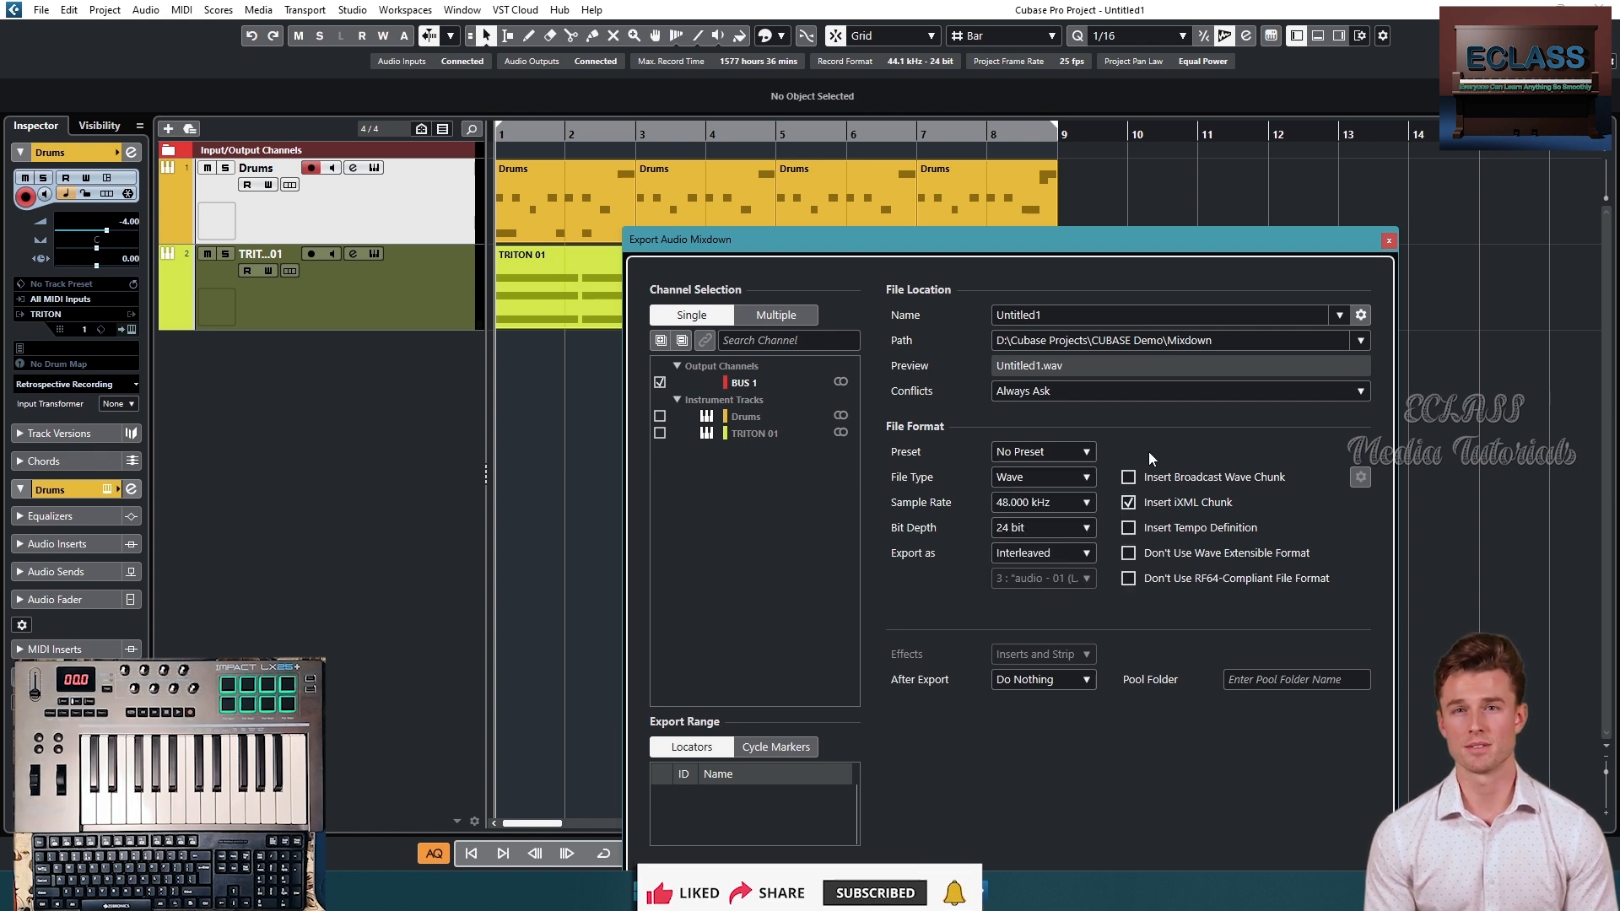
drag(1198, 246, 1257, 156)
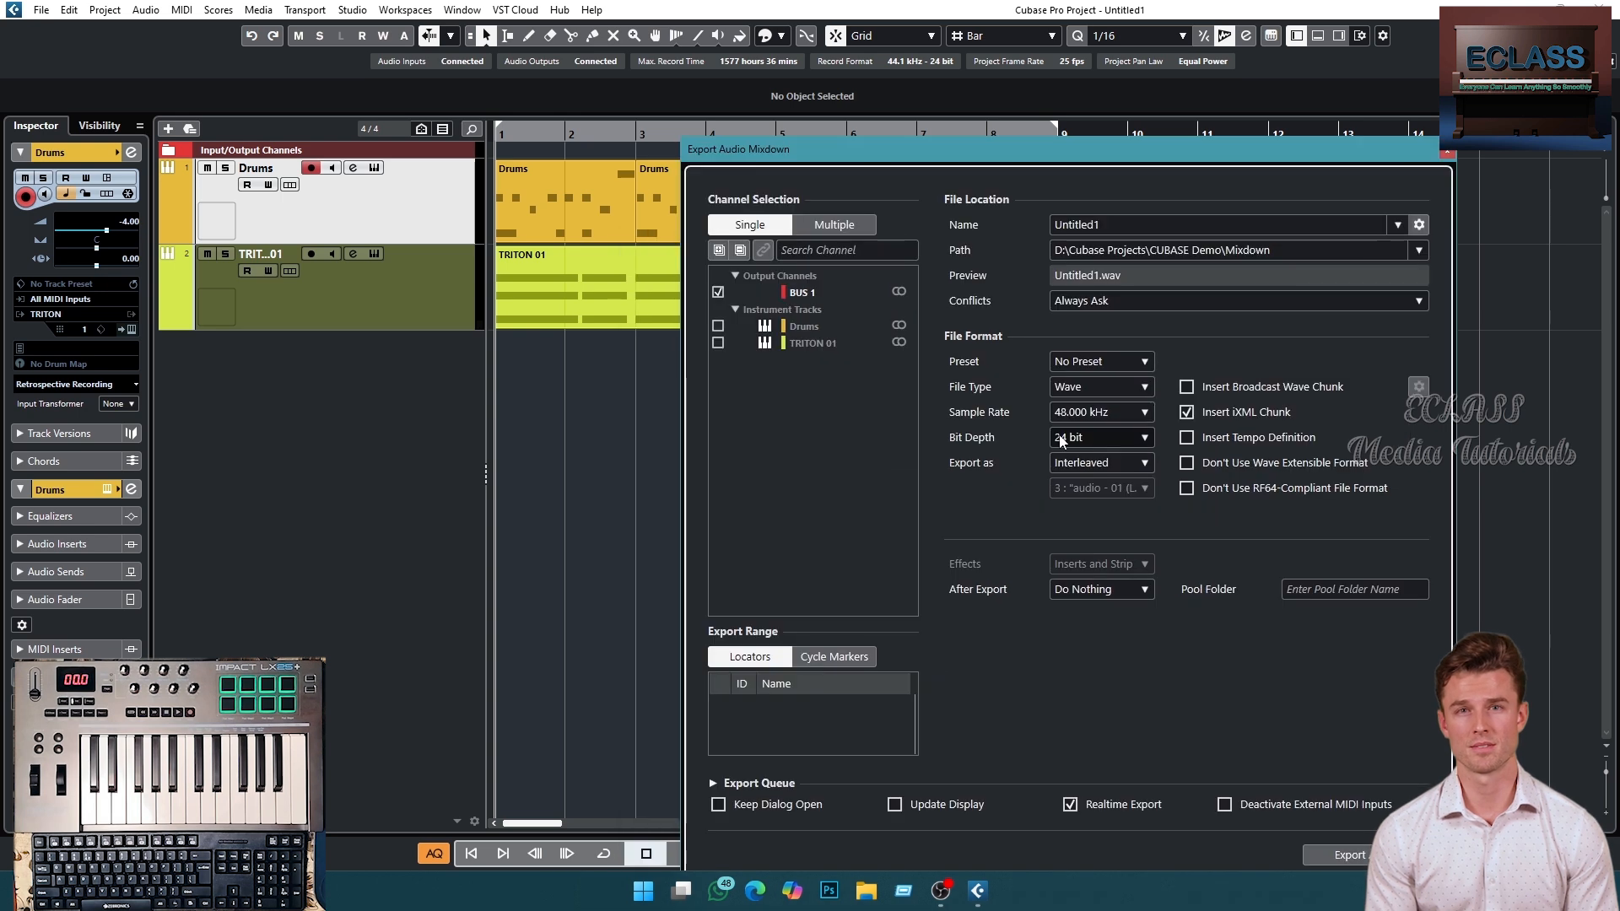
click(1145, 411)
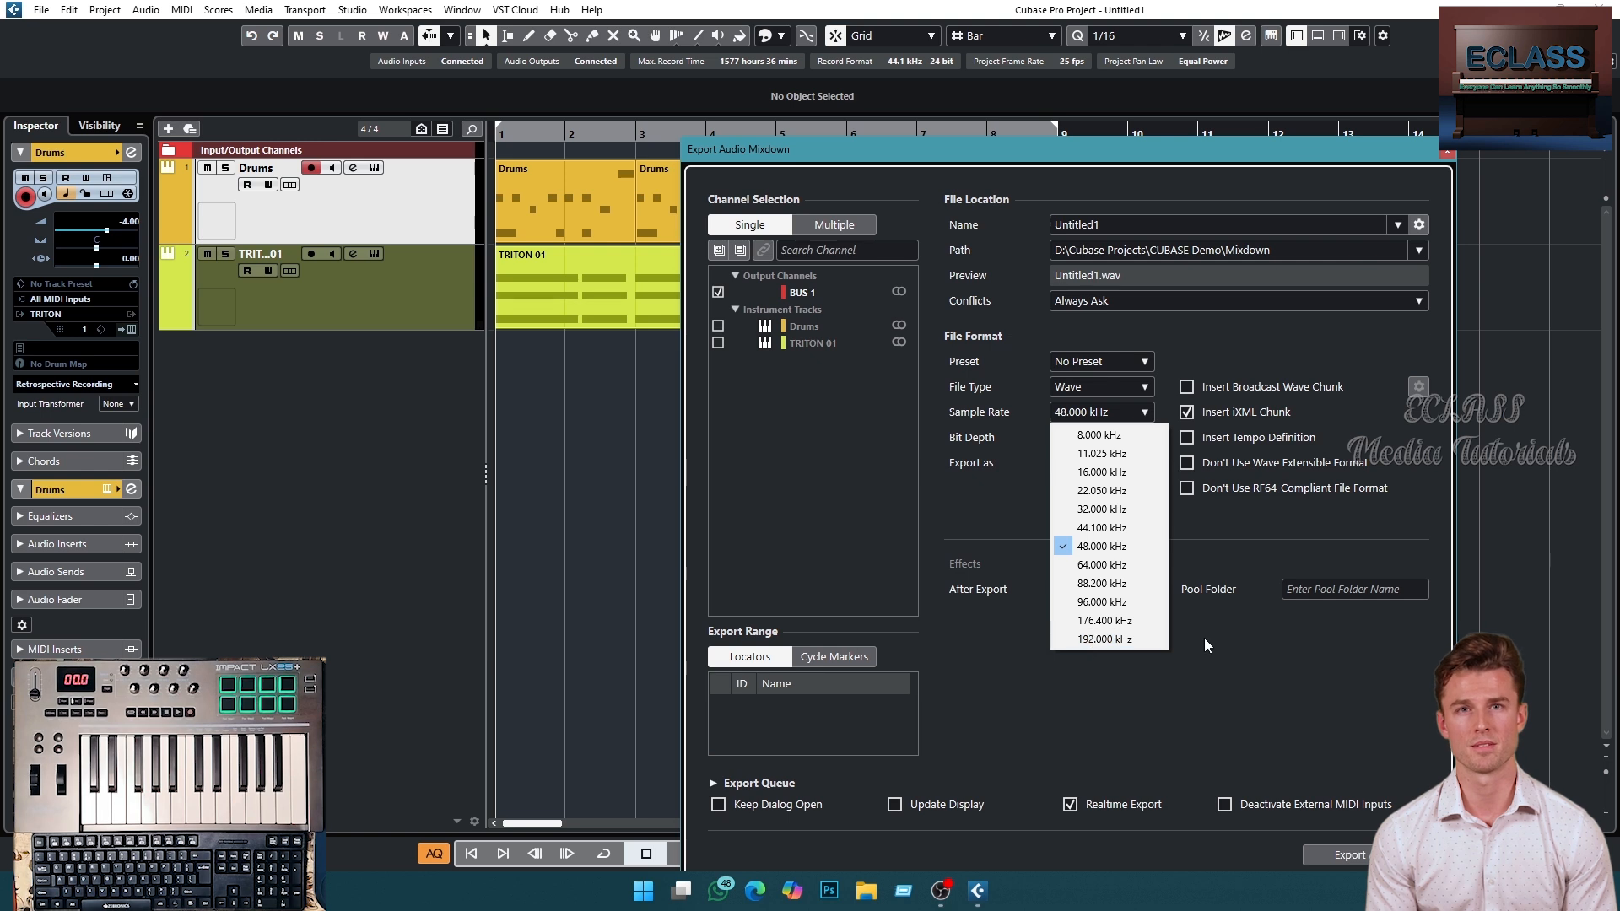
click(1131, 417)
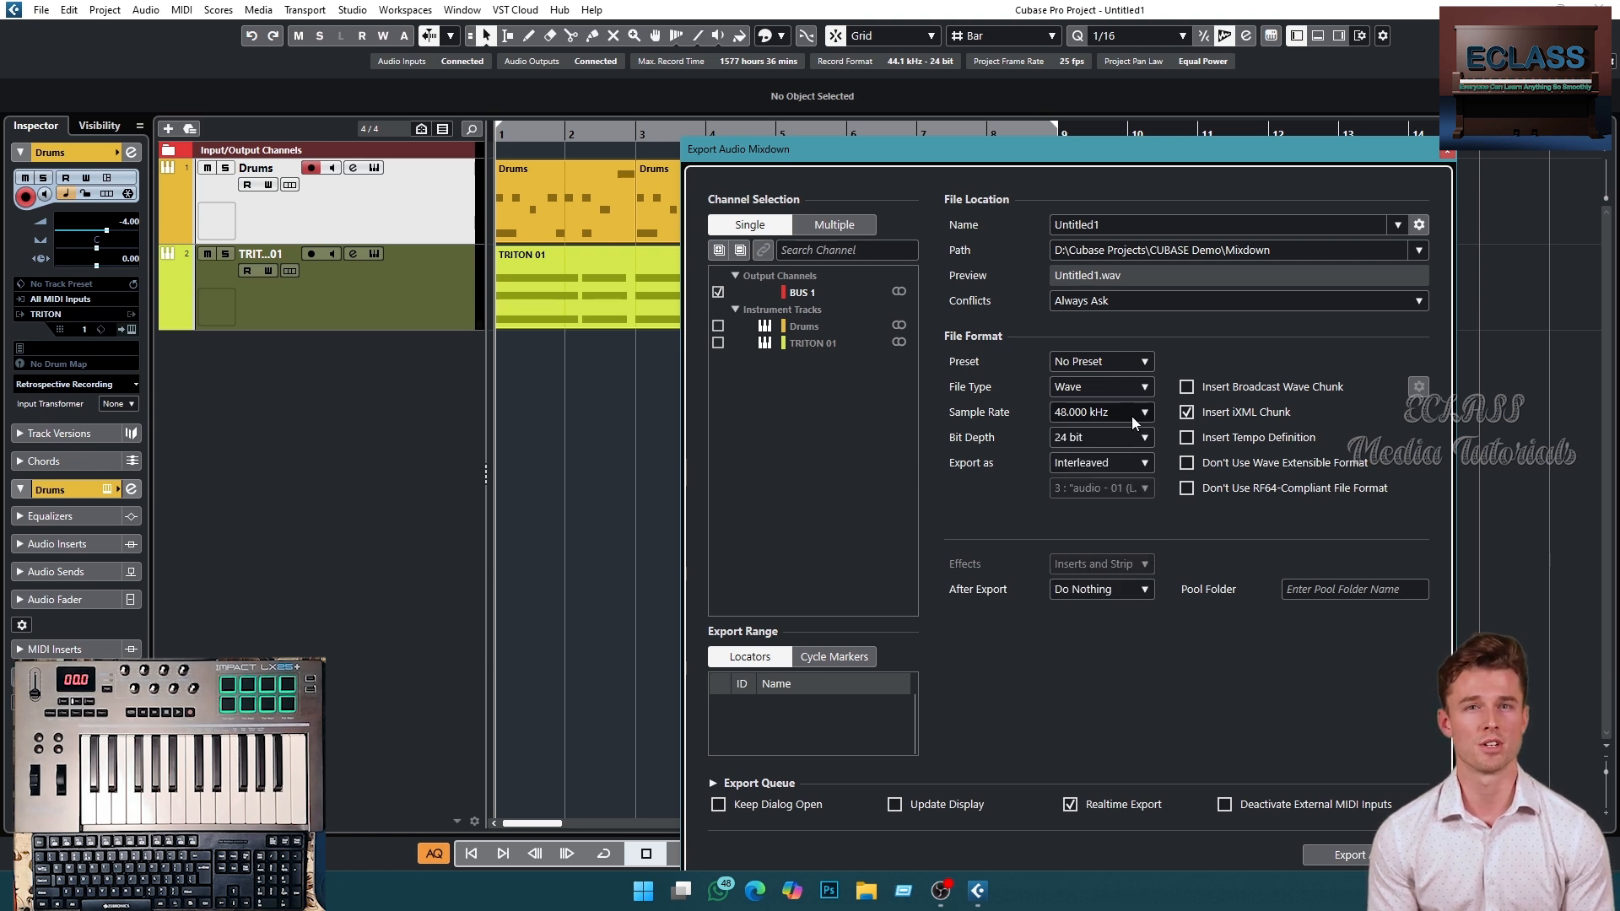
click(1144, 417)
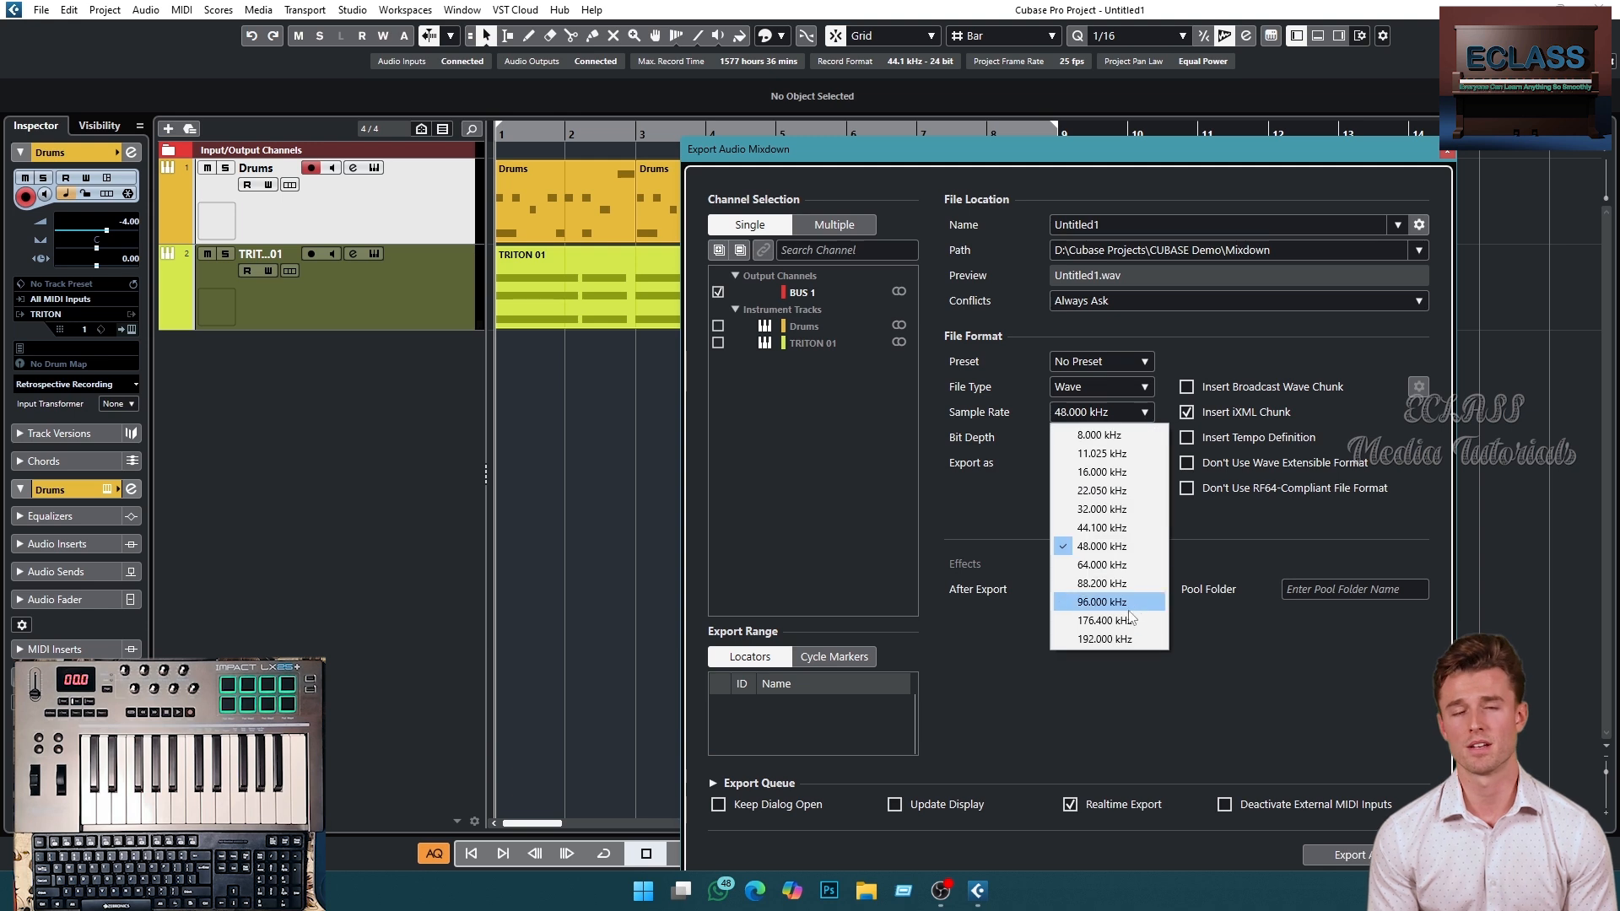
click(1190, 633)
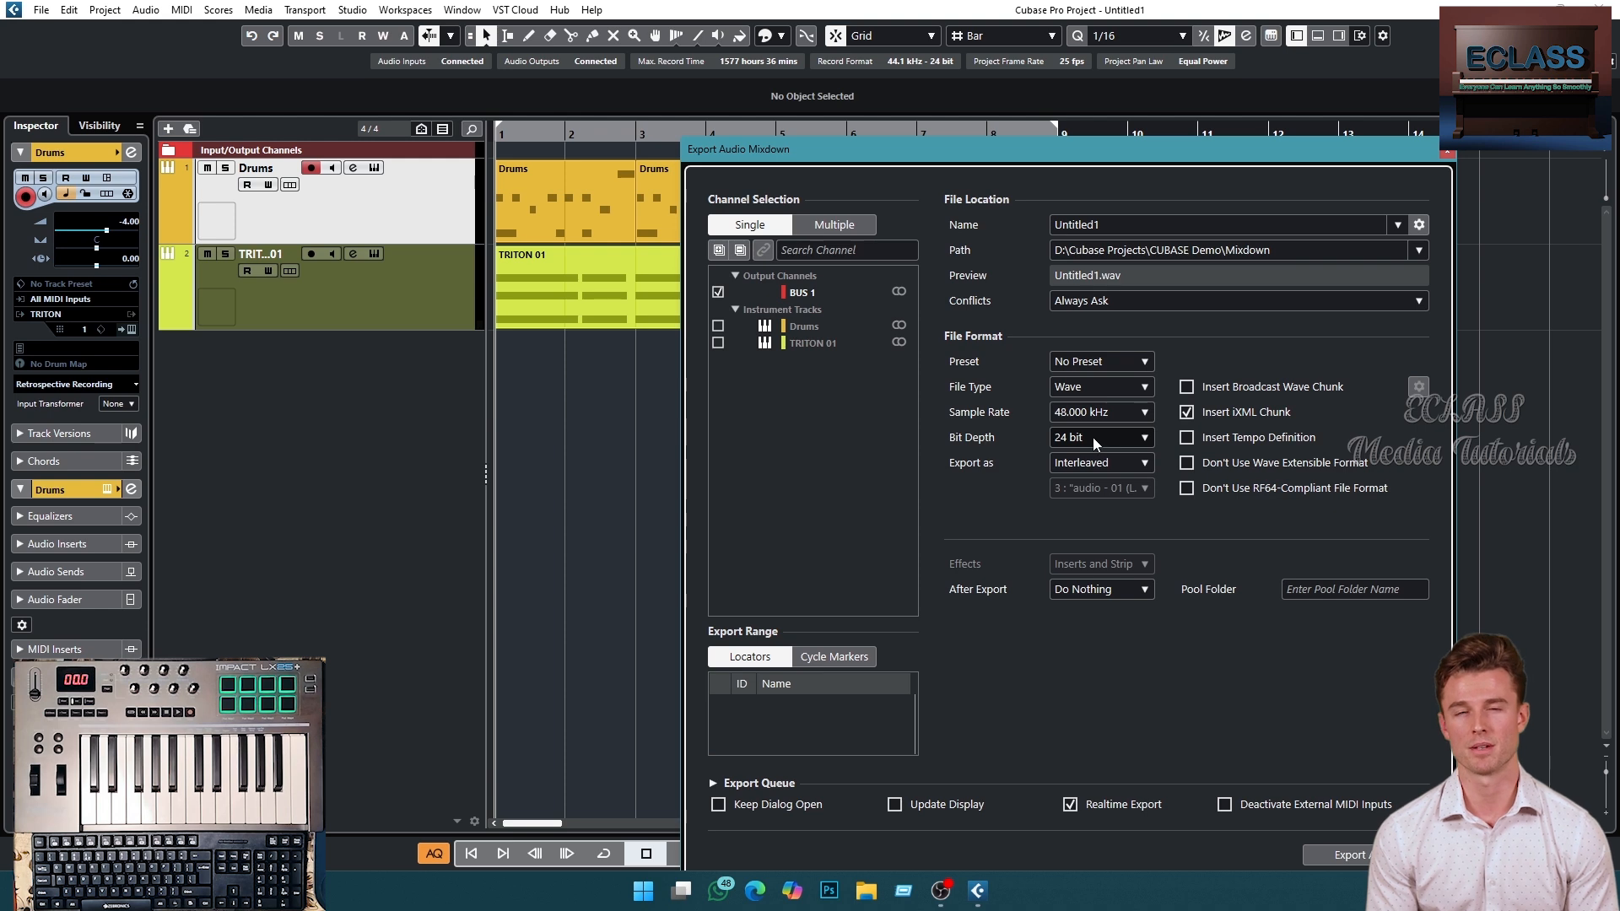
click(1149, 437)
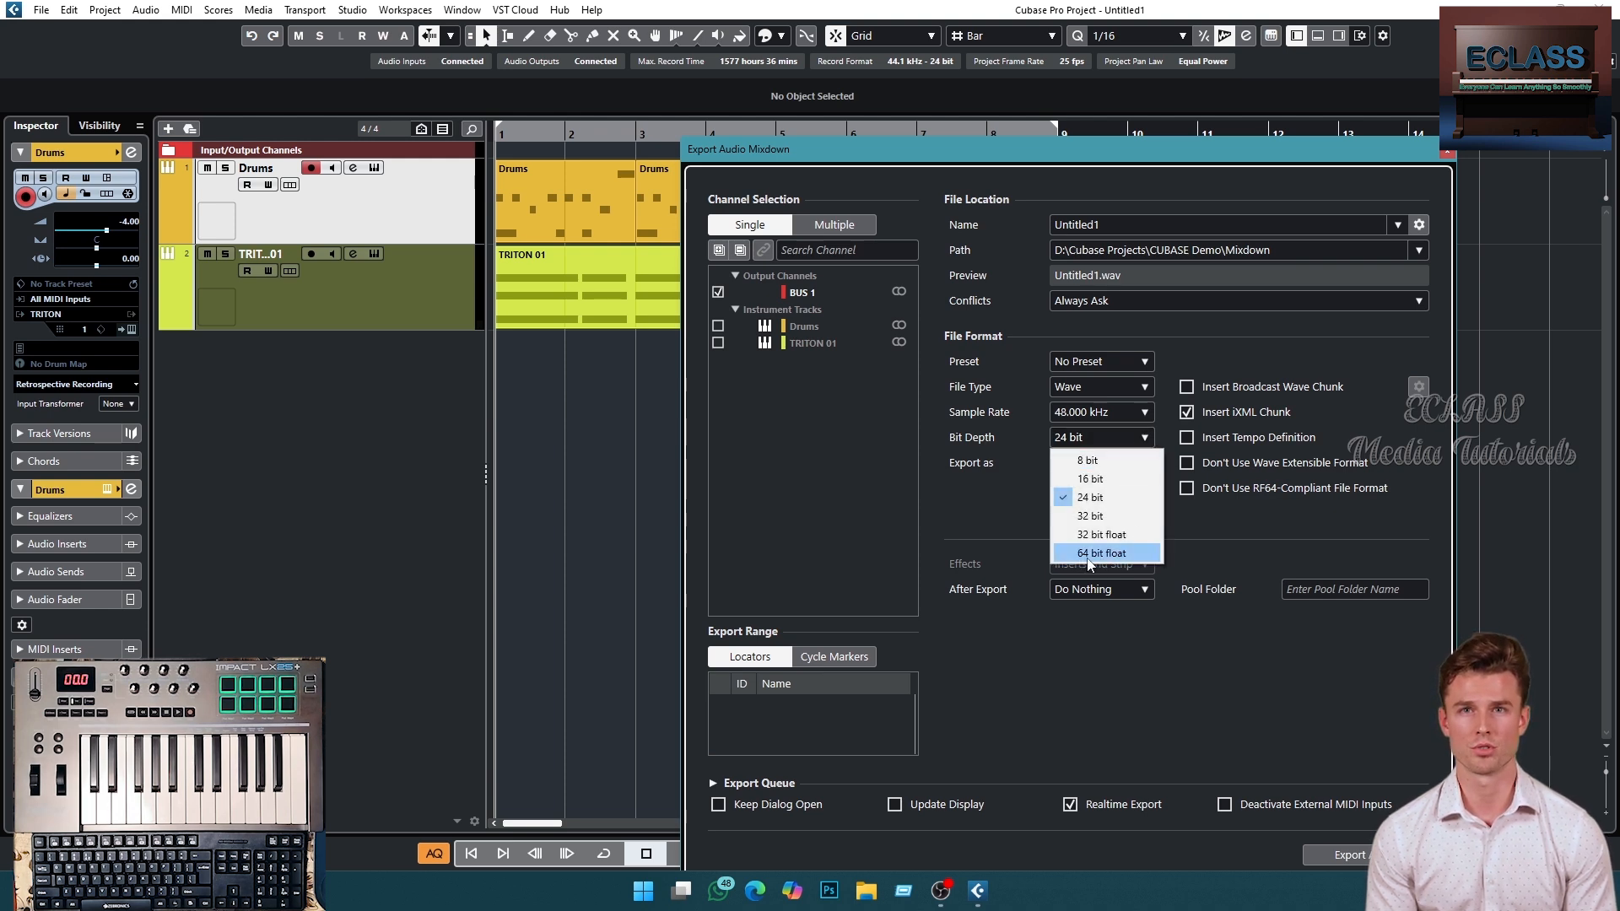
click(1173, 565)
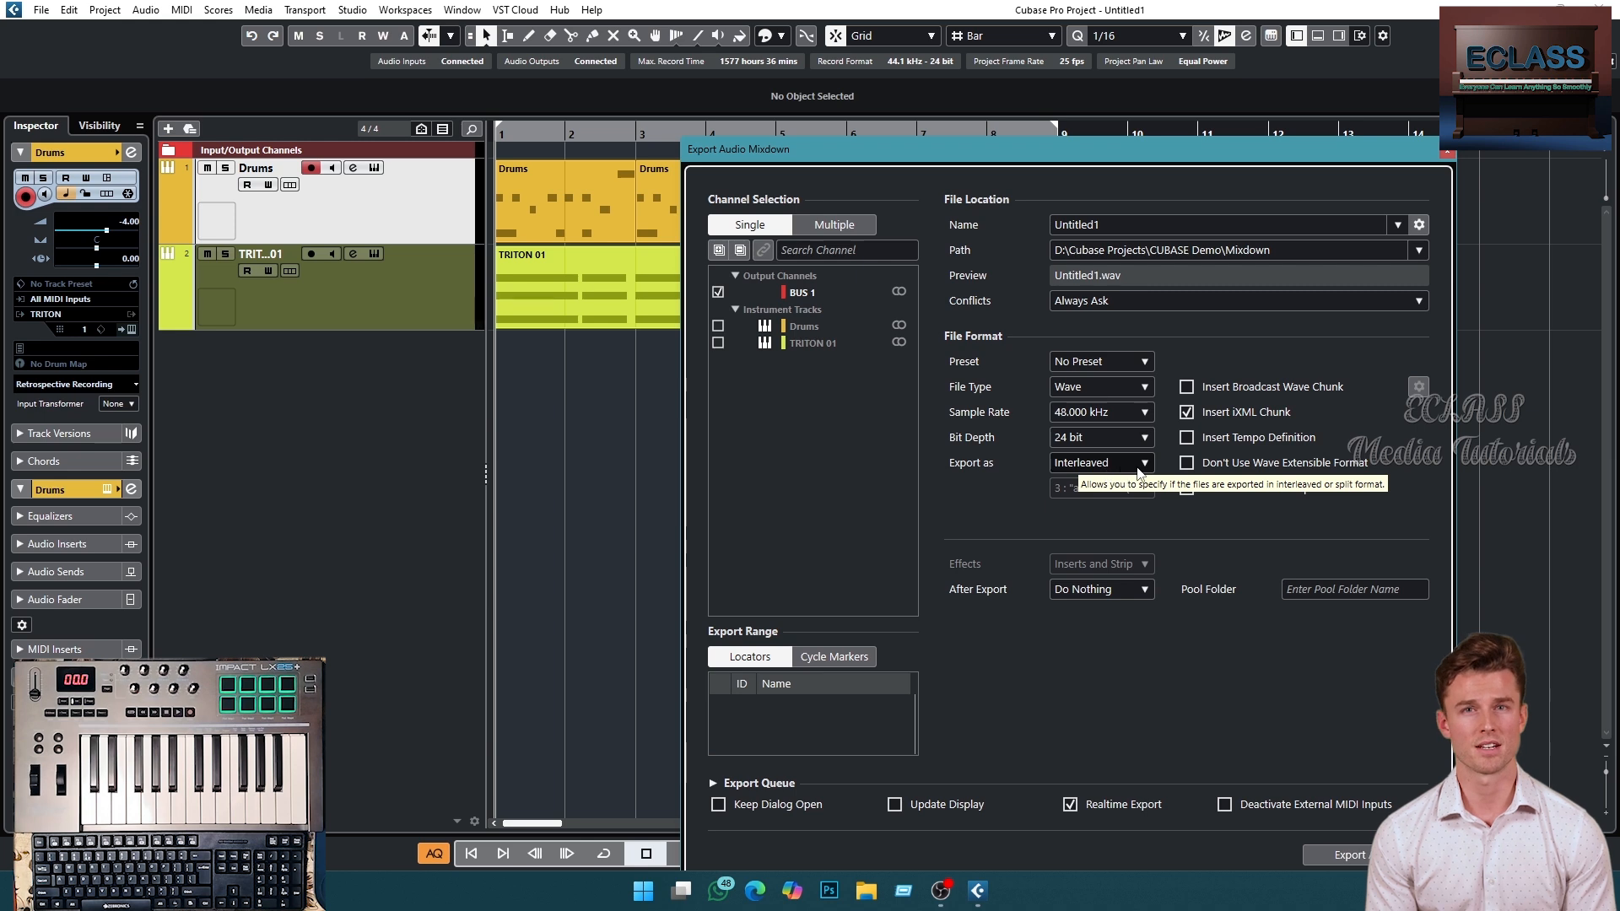
click(1138, 469)
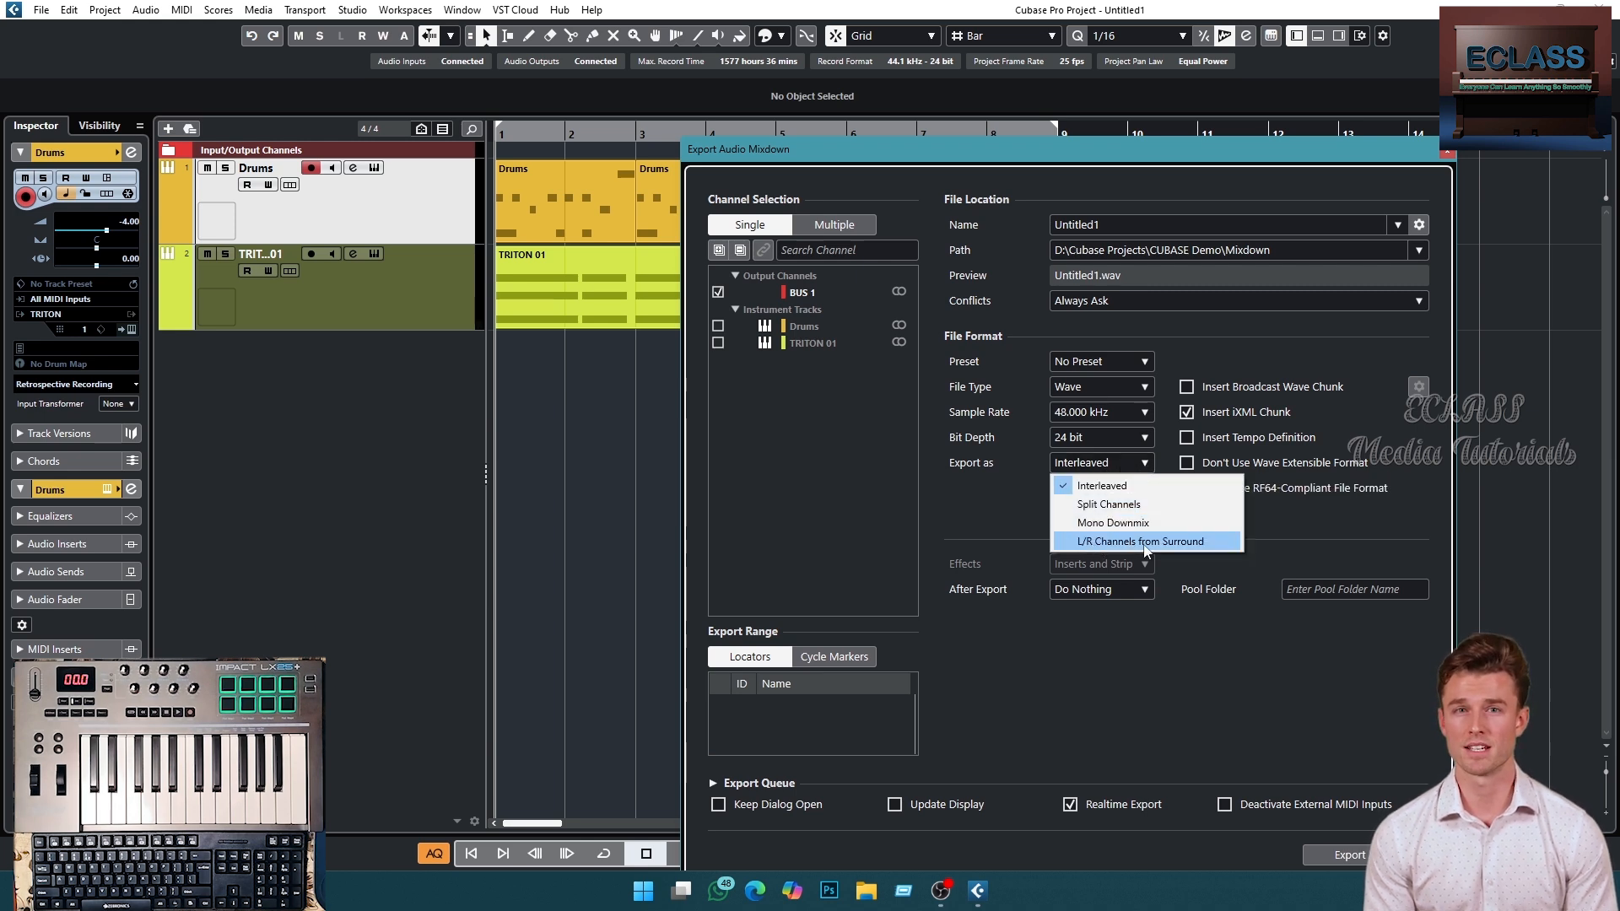
click(1270, 530)
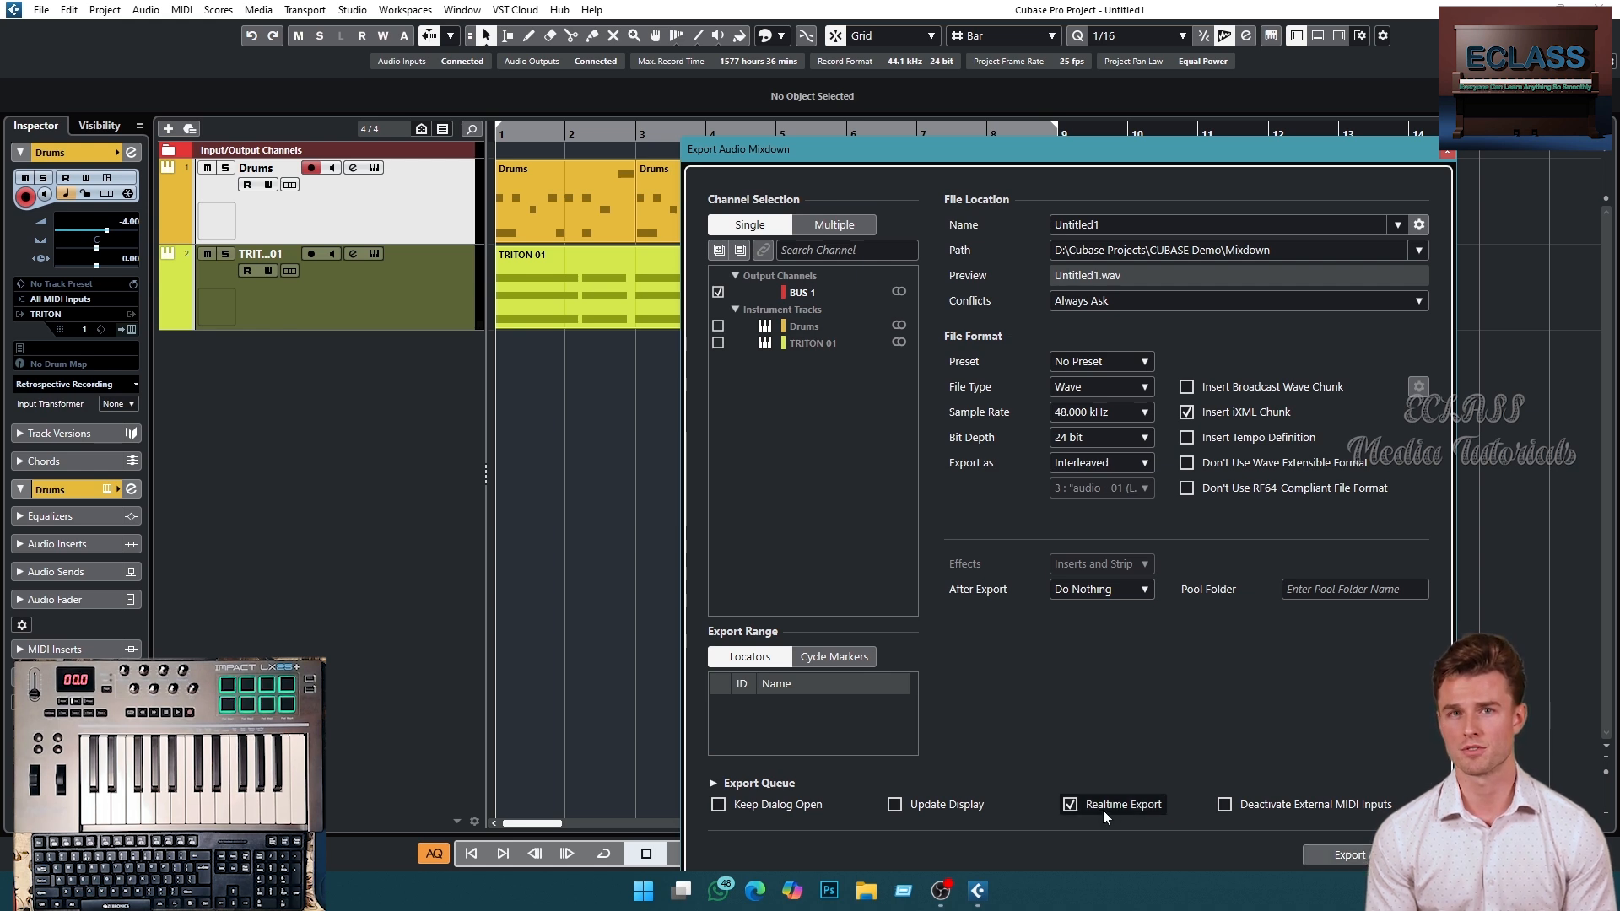
- Turn off Realtime Export and set the export path to D:\Audio Ceations\ECLASS
click(1070, 804)
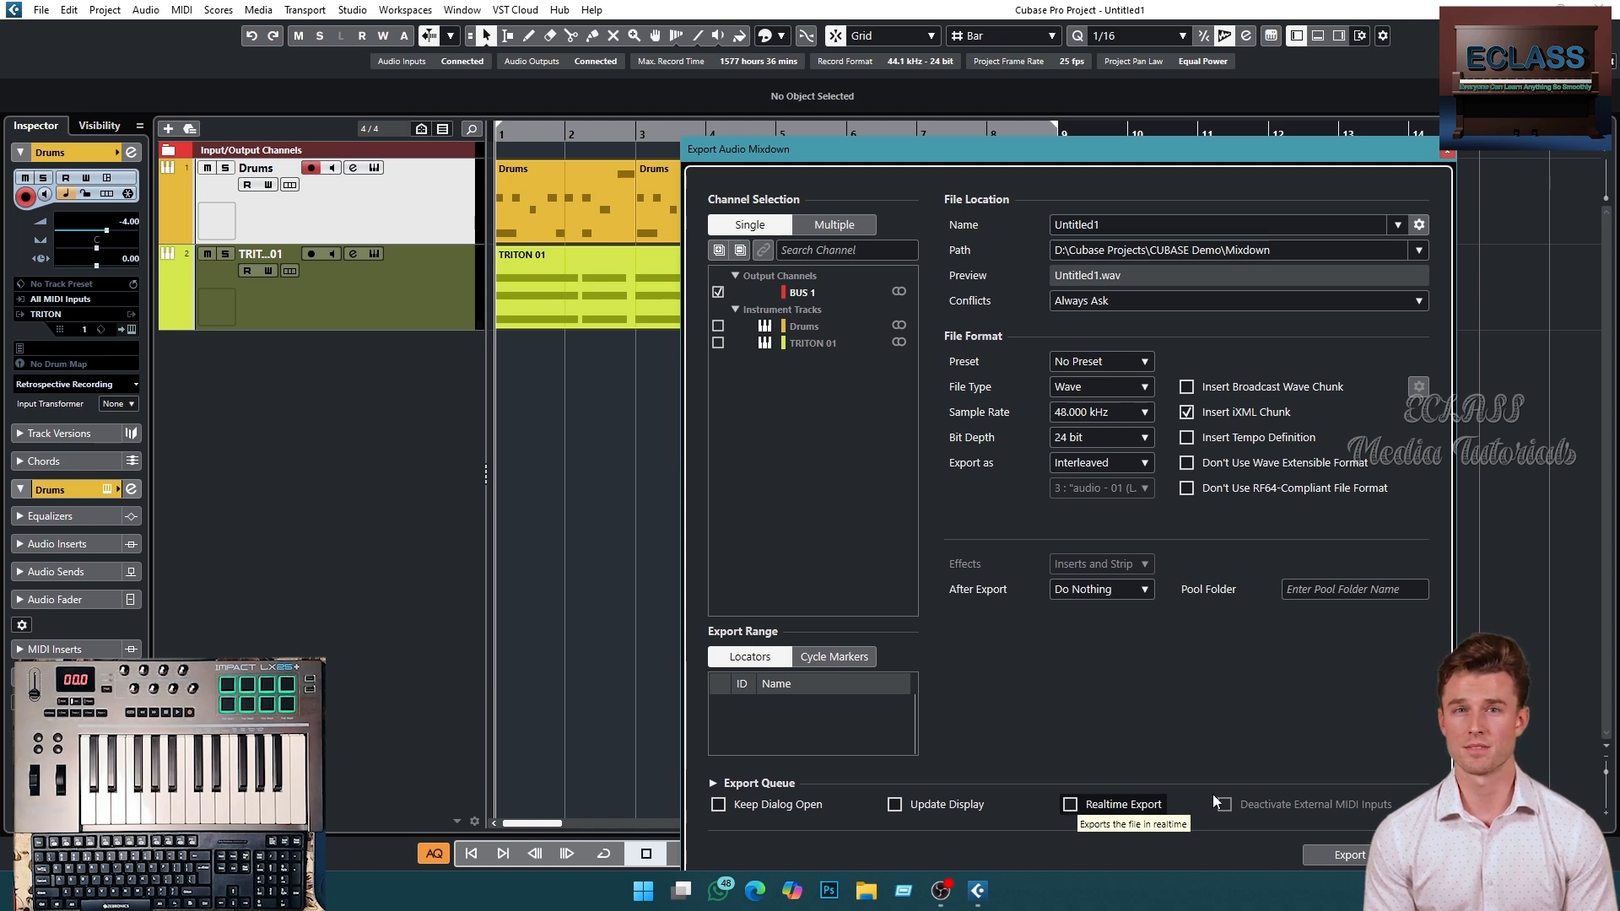
click(1419, 250)
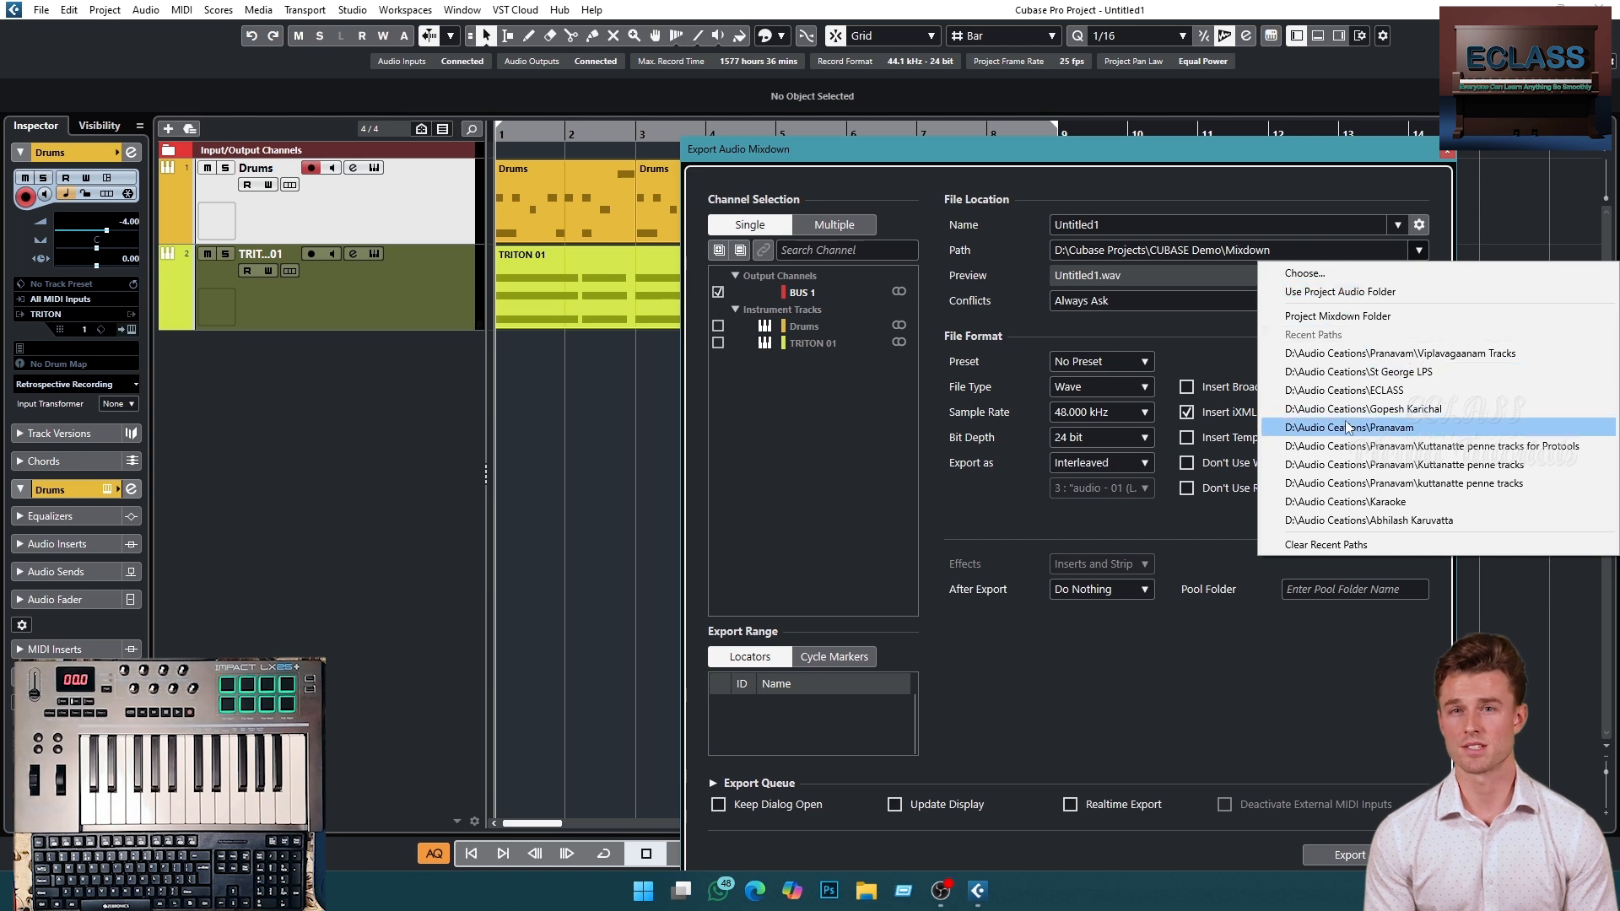
click(1350, 390)
- Name the mixdown file demo
double_click(1087, 233)
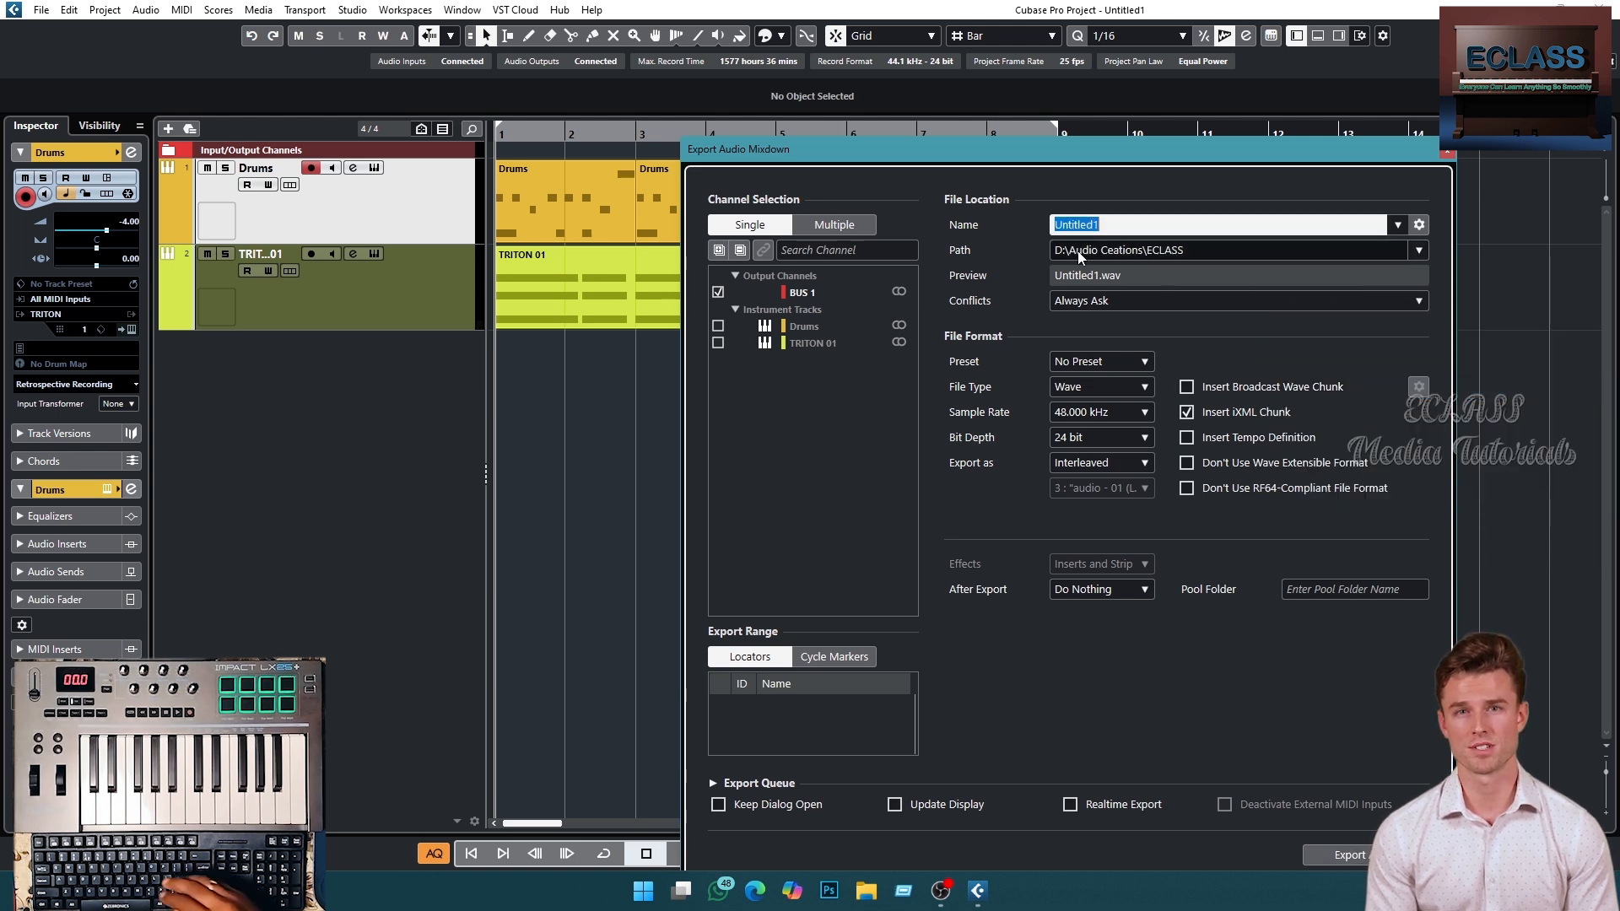
text(demo)
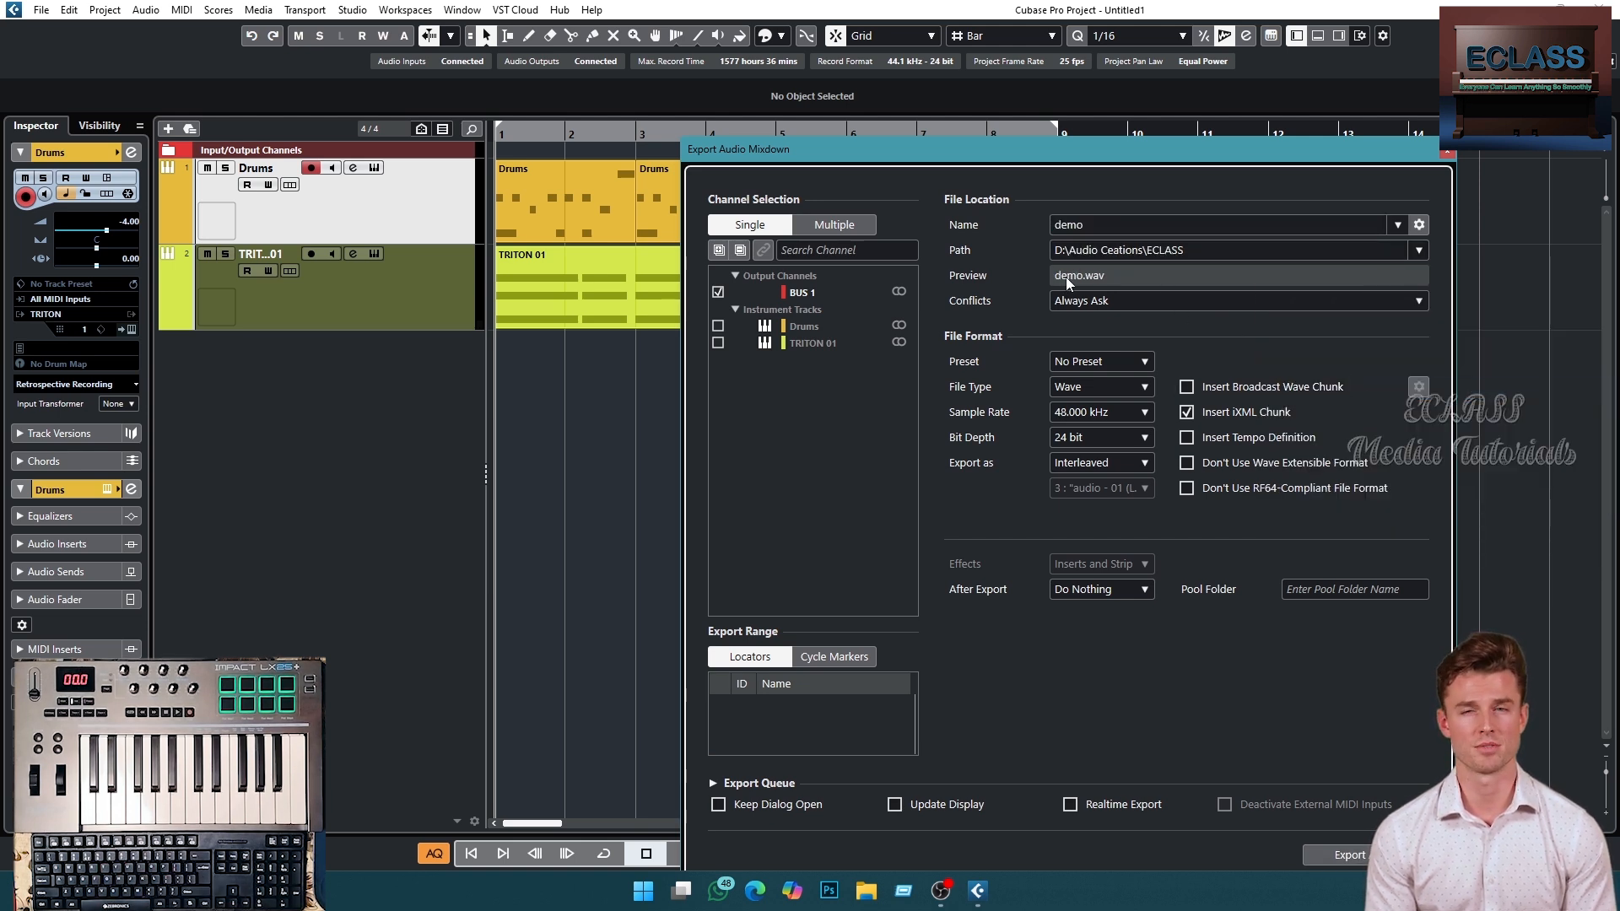
drag(1060, 155, 1029, 127)
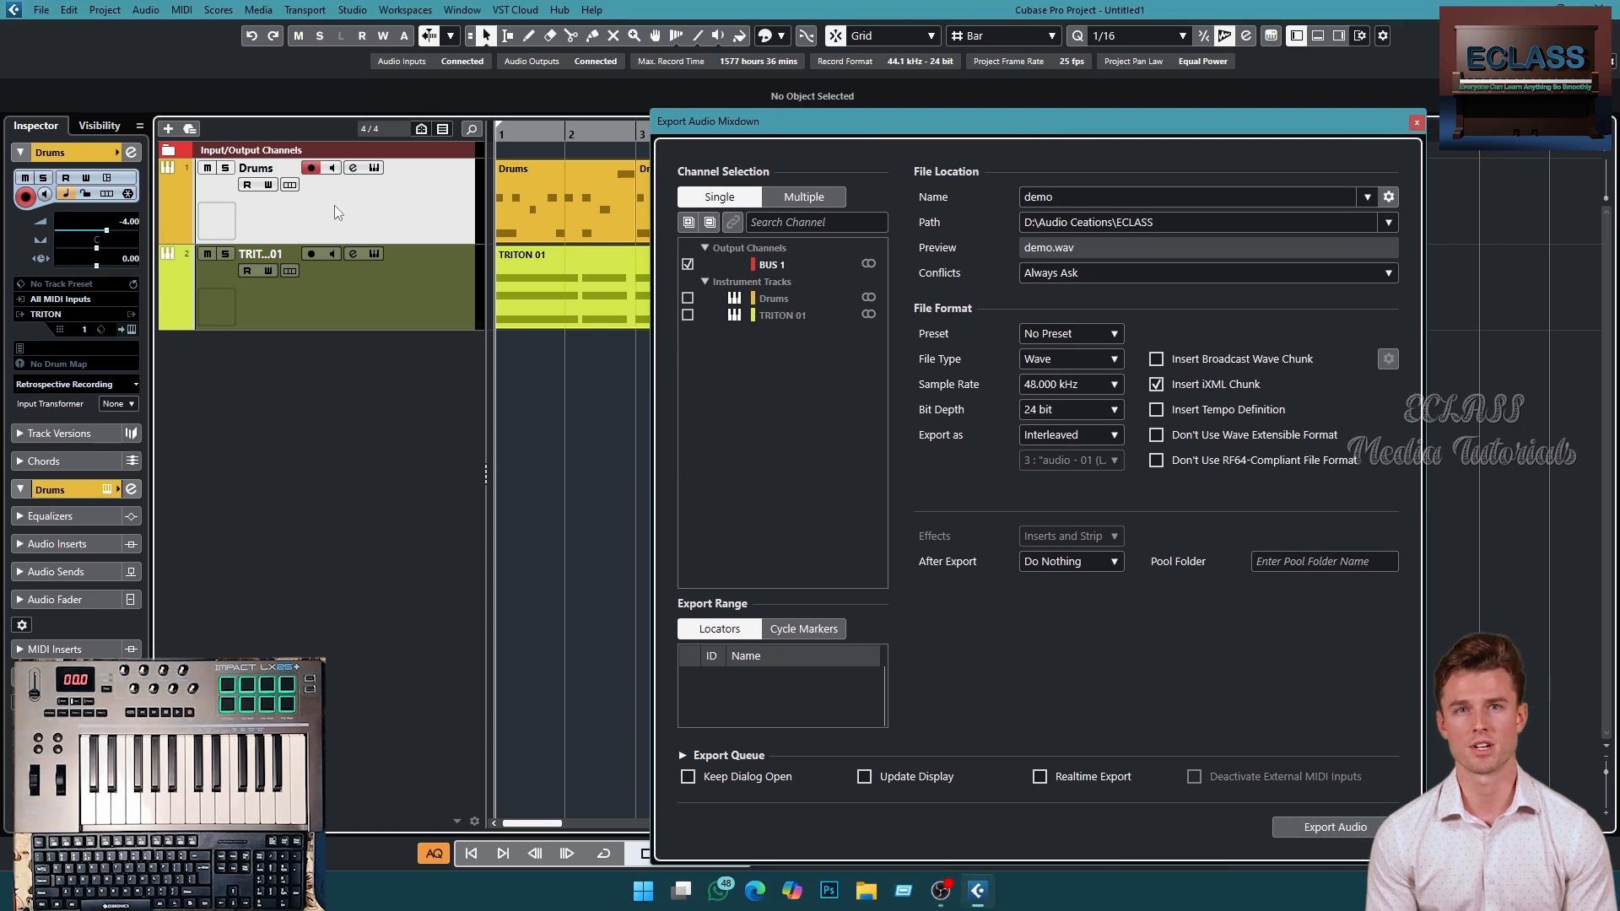
- Mute the Drums track and play back to audition the chord part alone
click(225, 168)
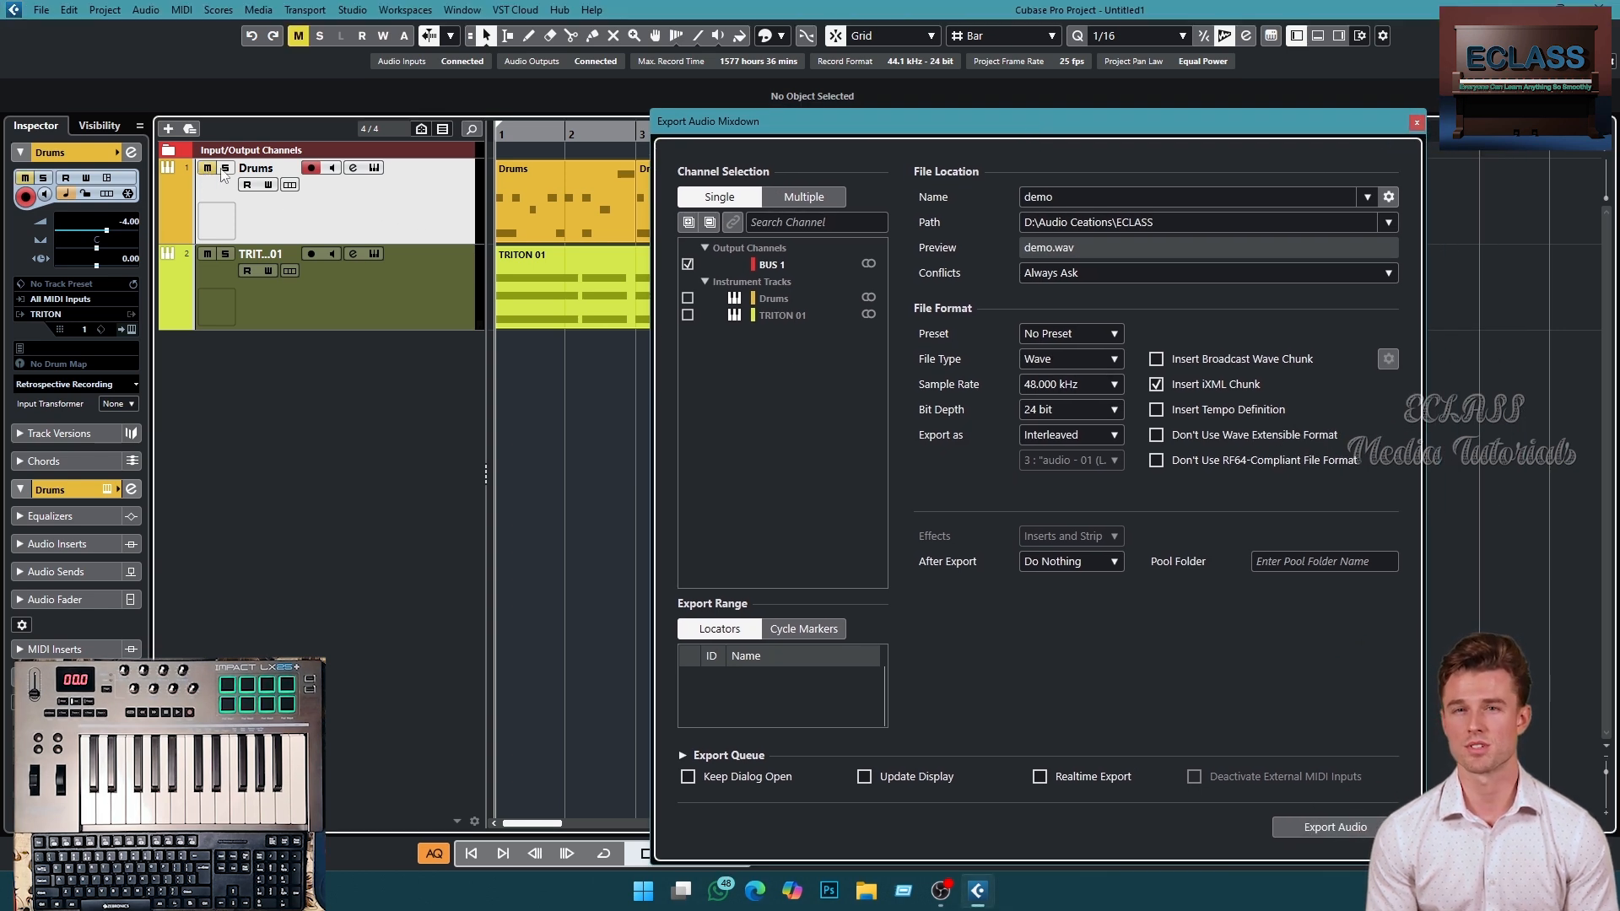
click(224, 168)
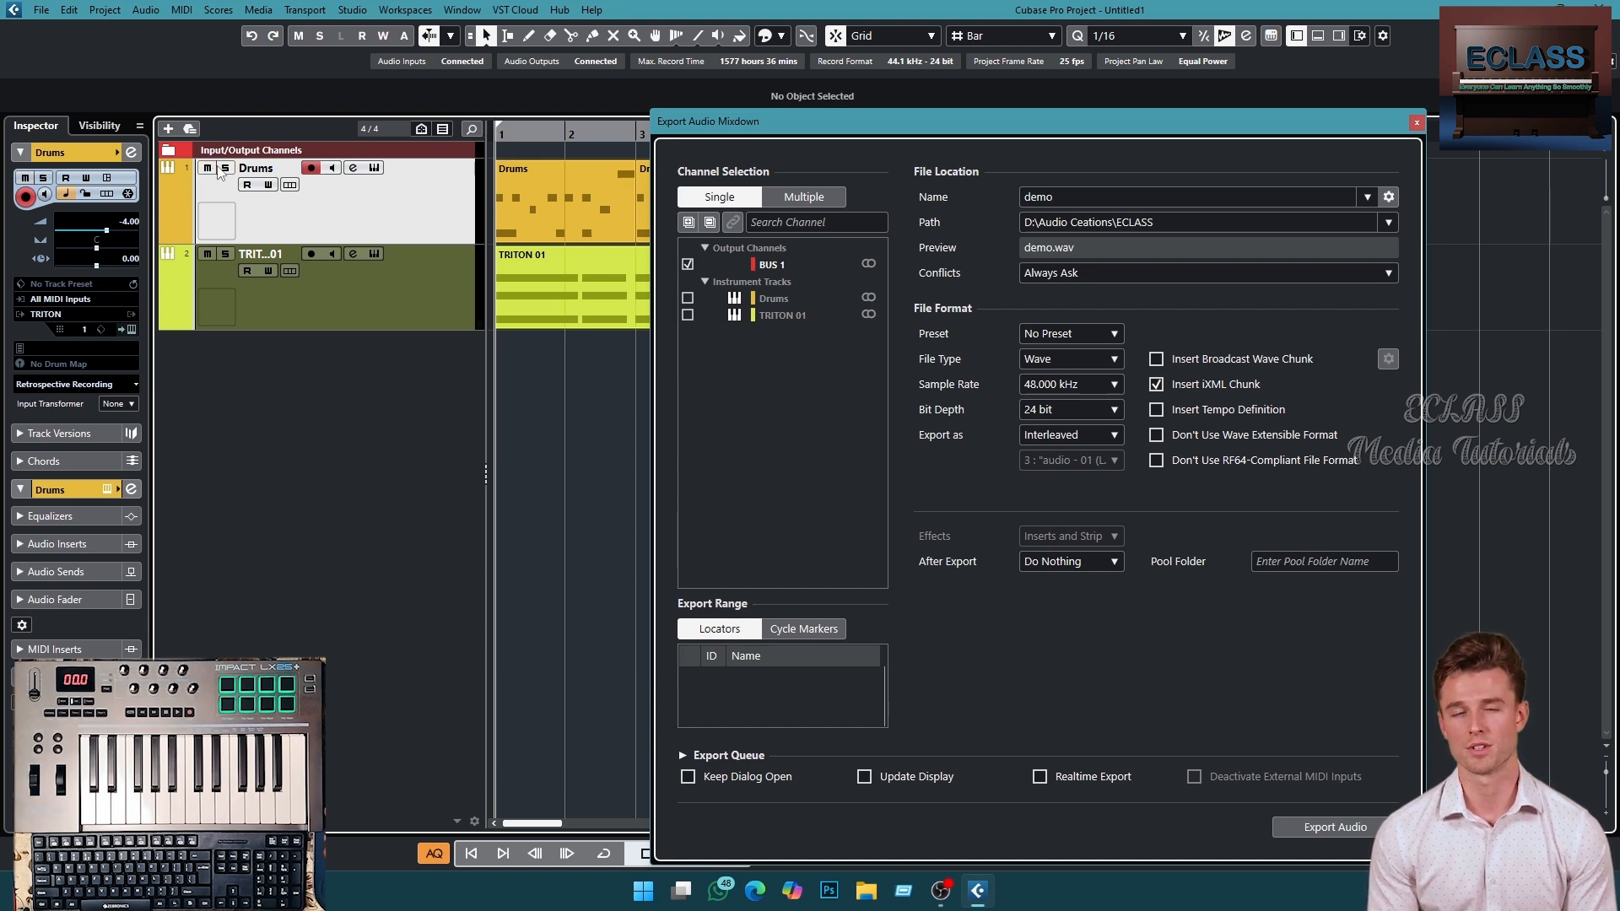
click(207, 167)
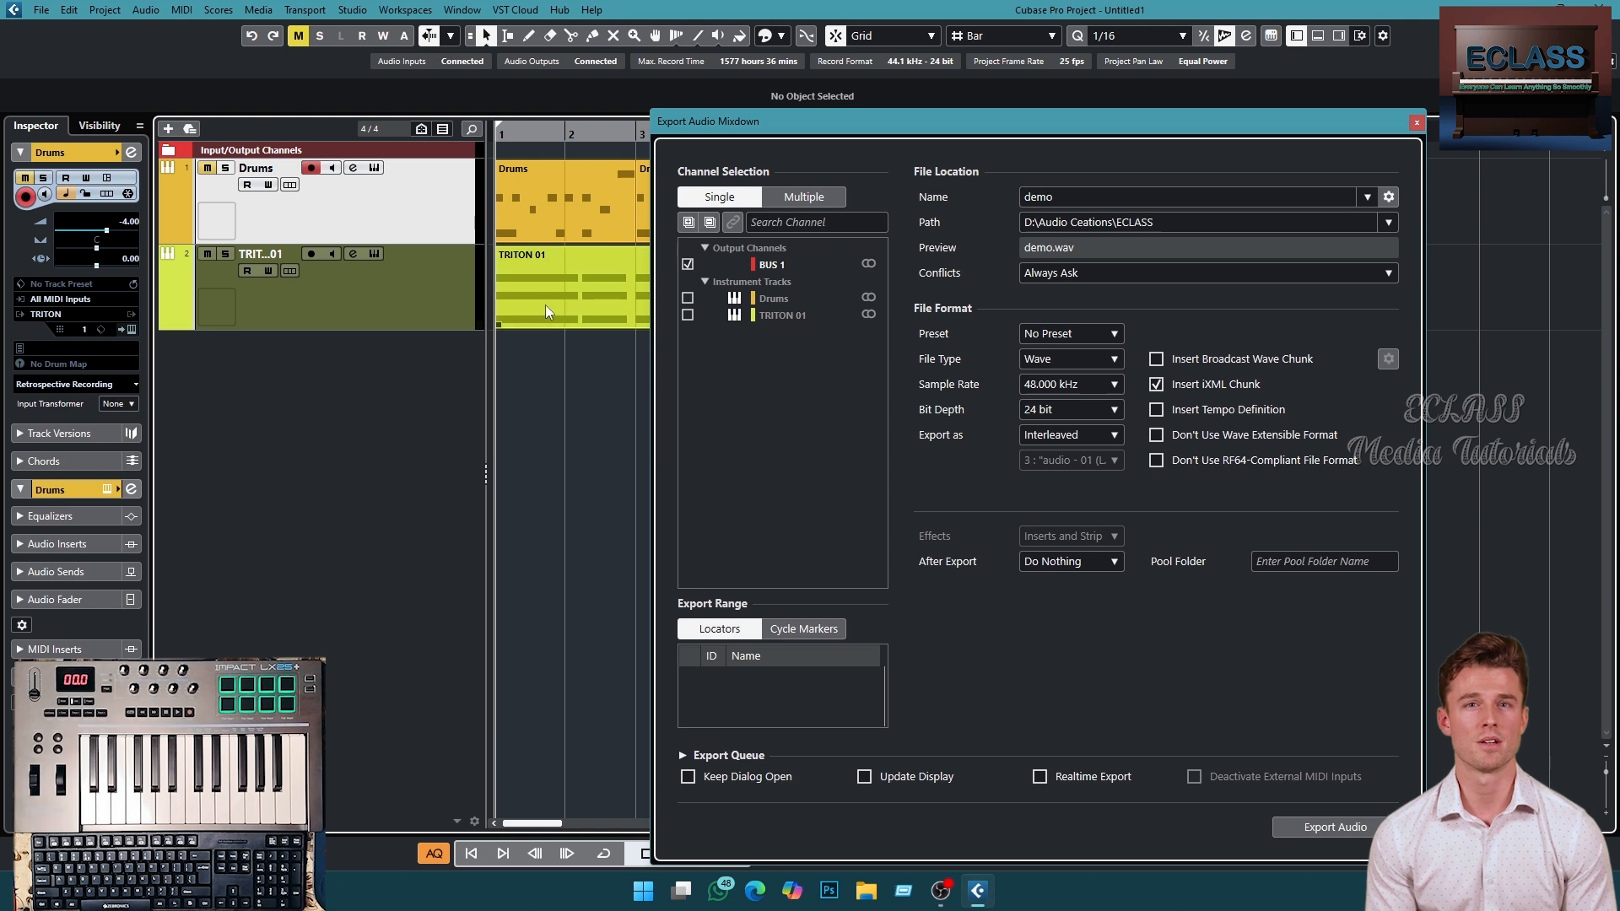
key(space)
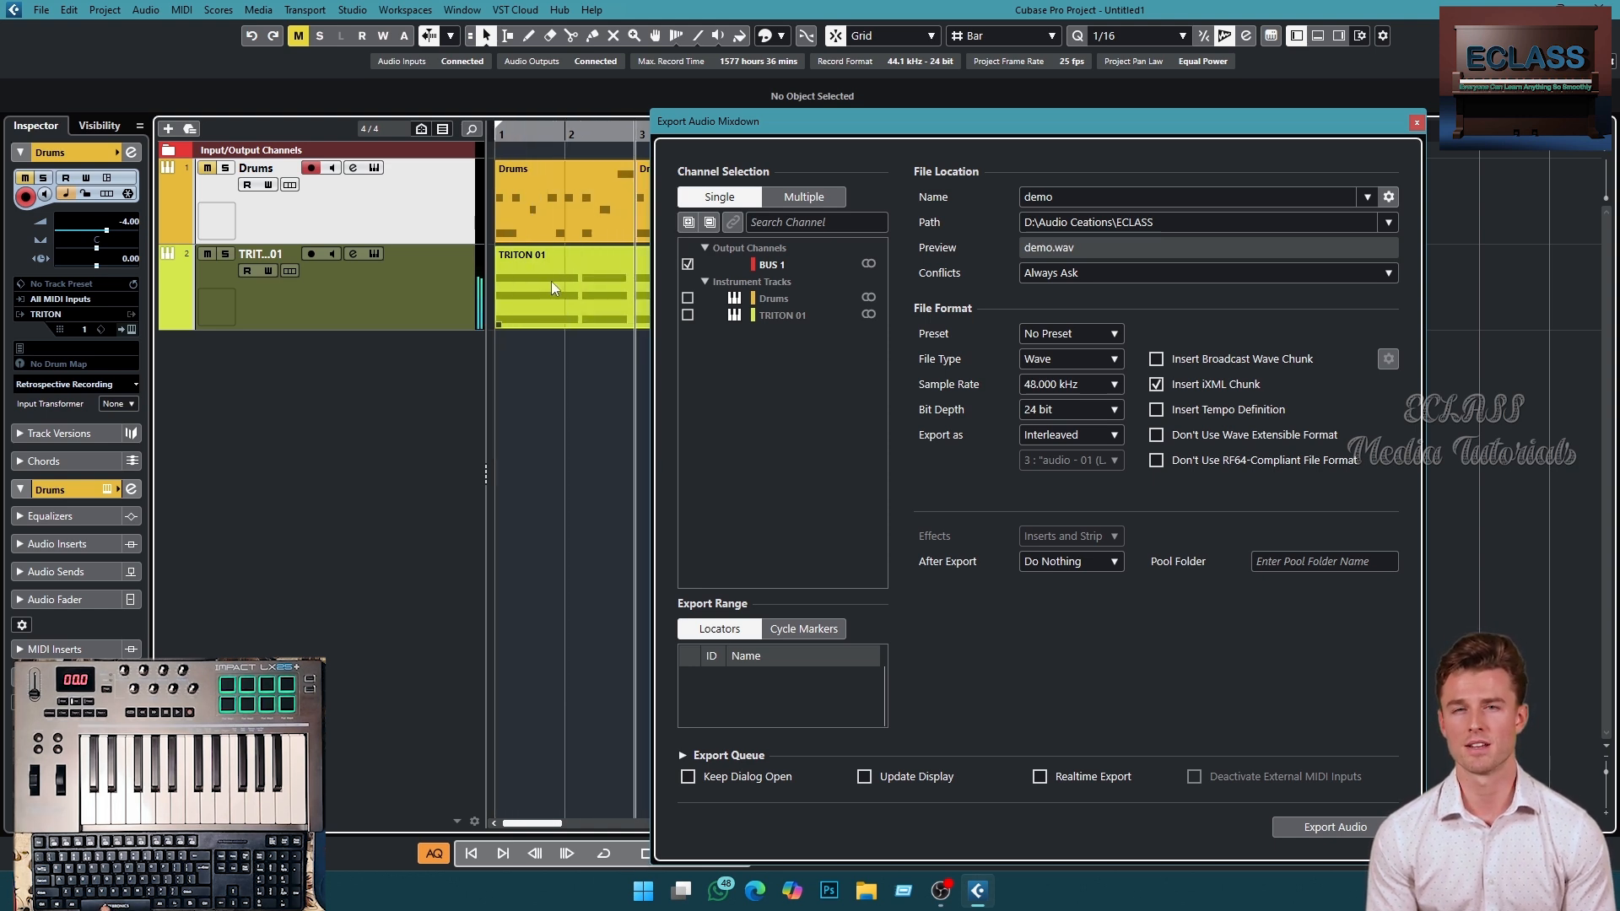
key(space)
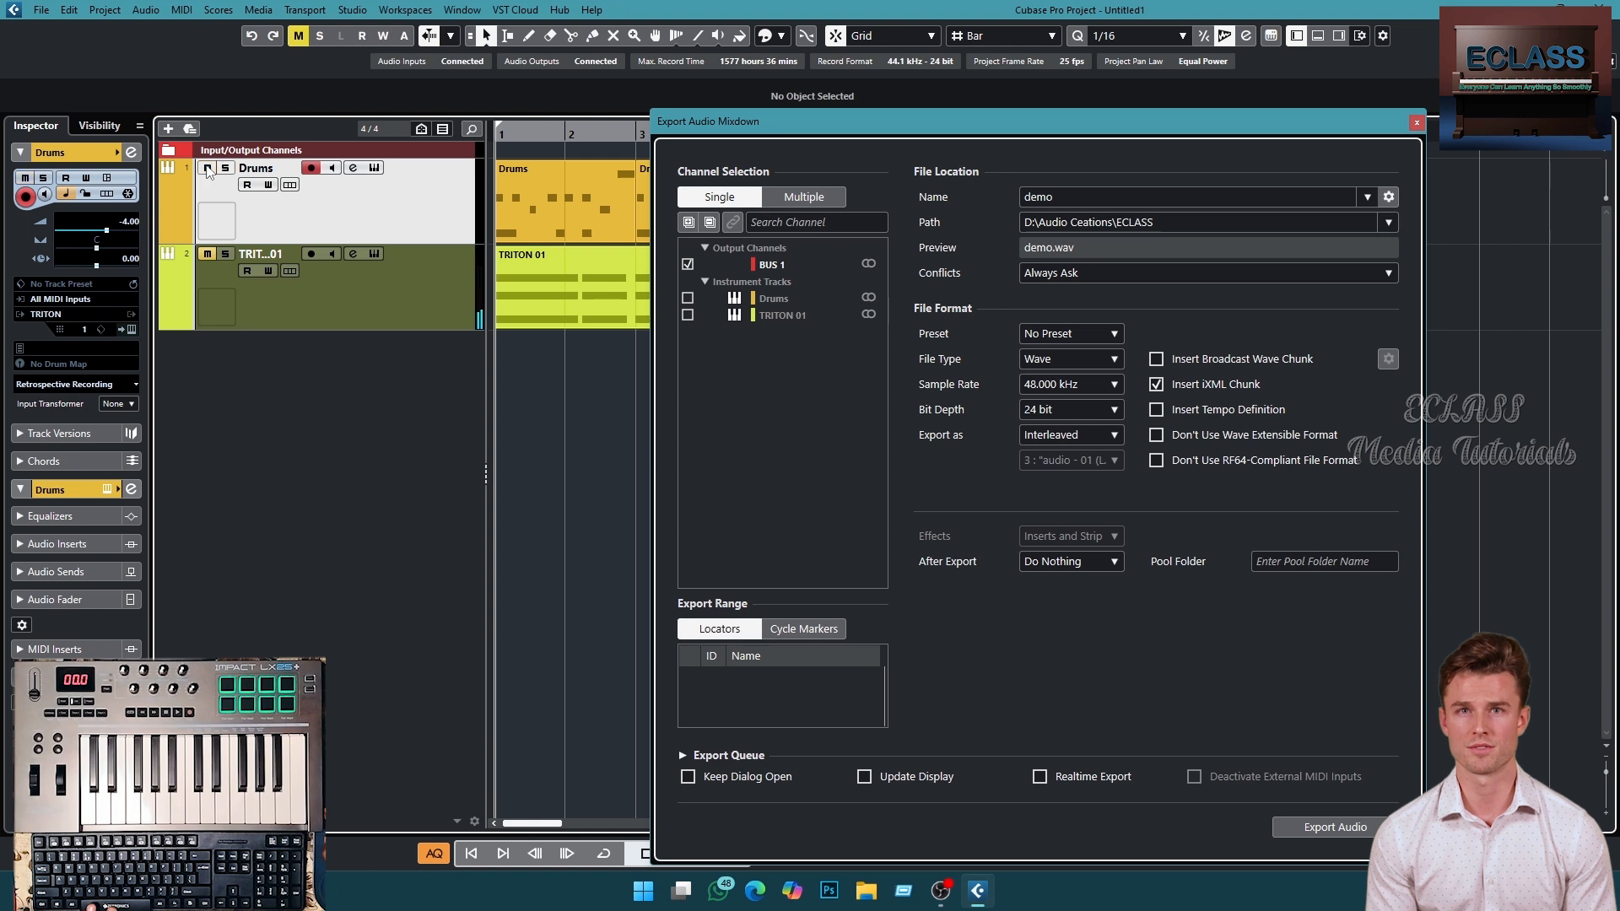
key(space)
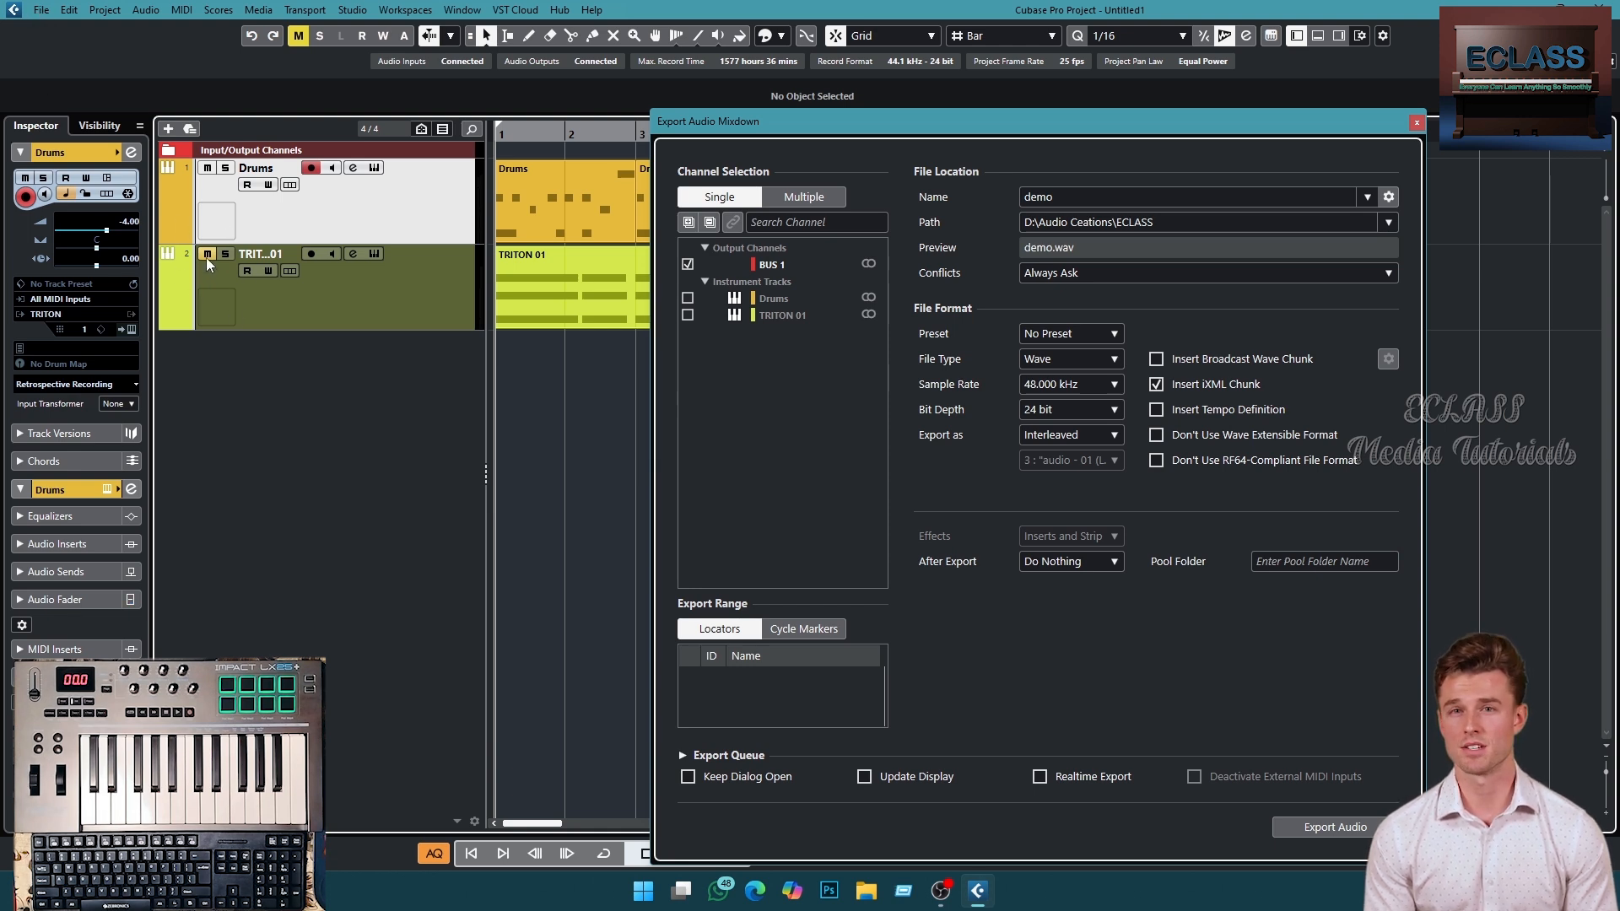
drag(928, 128, 891, 116)
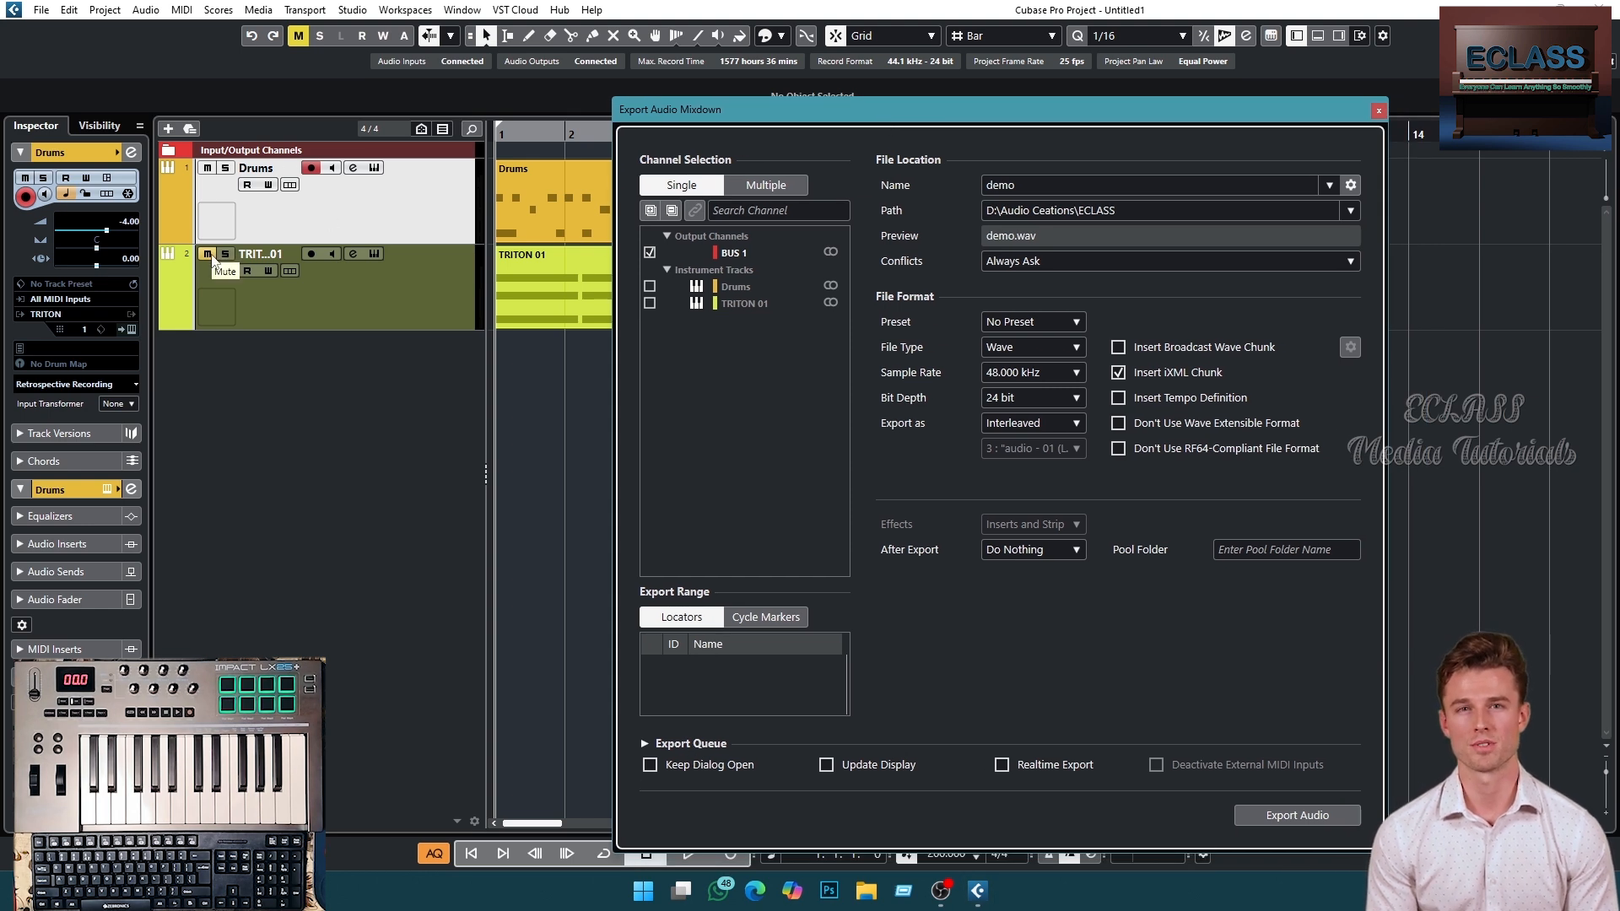
click(419, 232)
key(space)
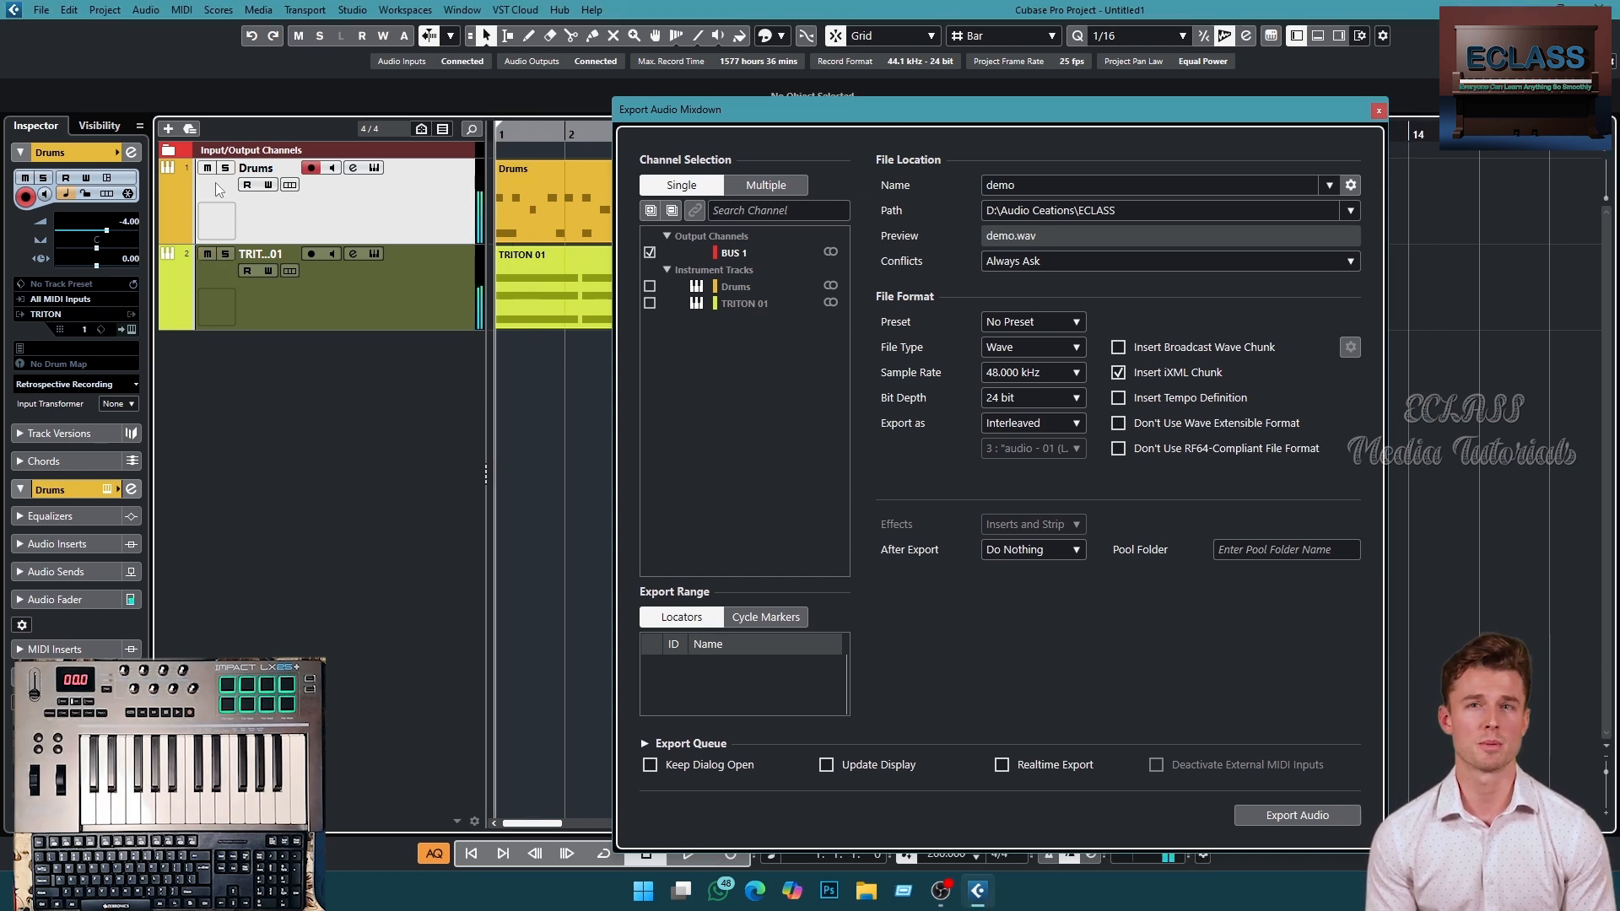
- Solo the Drums and TRITON tracks in turn during playback, then clear the solos
click(225, 168)
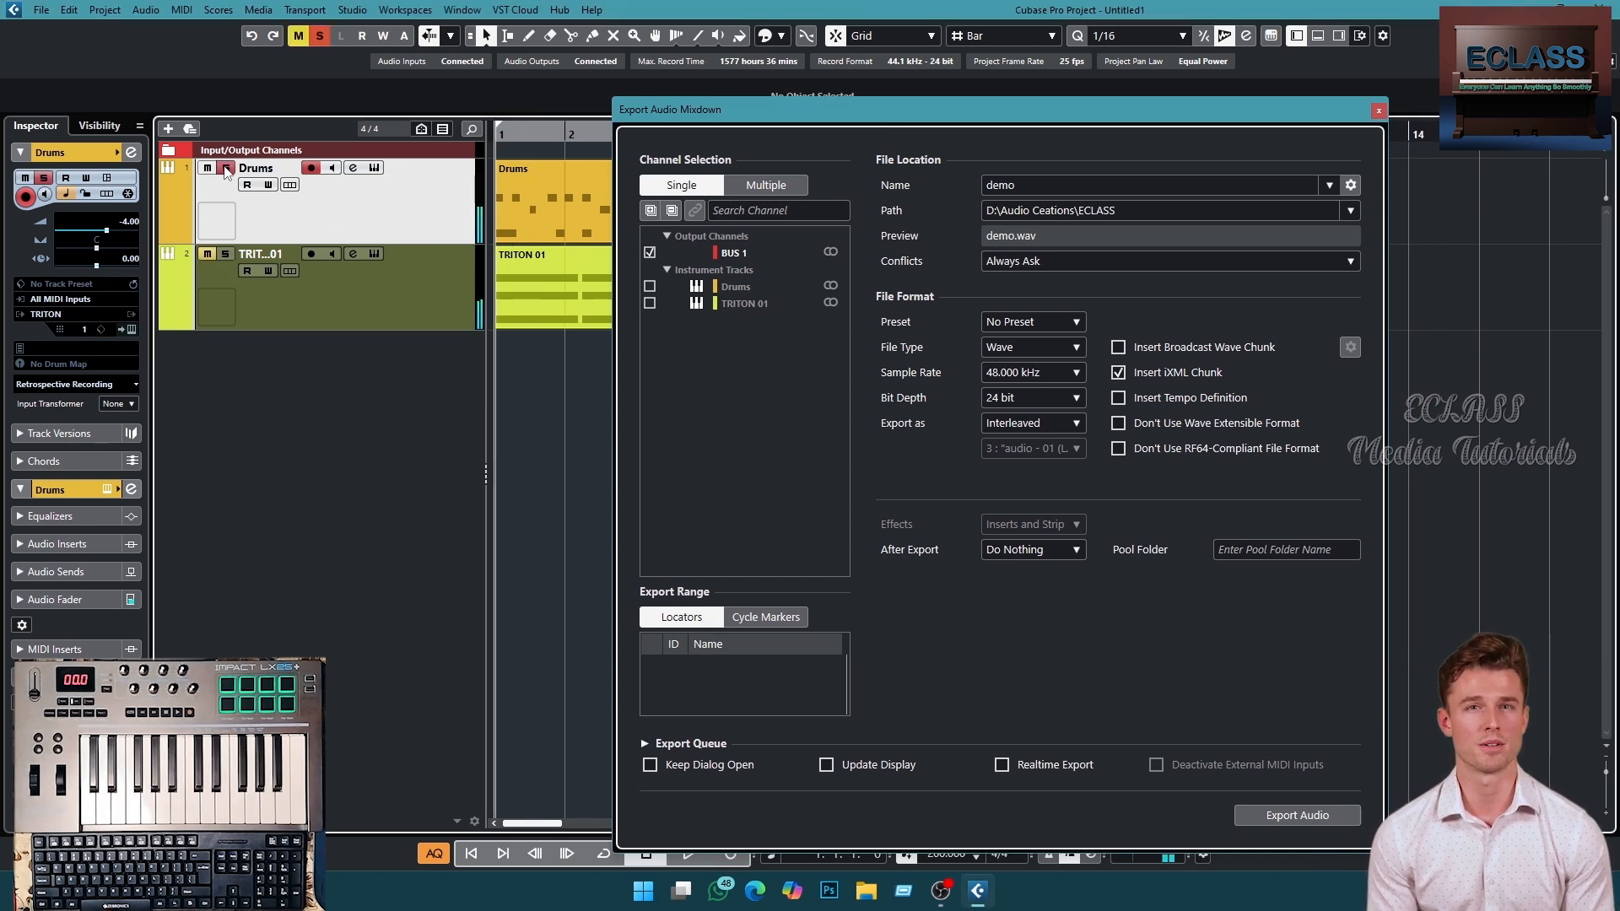
click(226, 254)
click(226, 168)
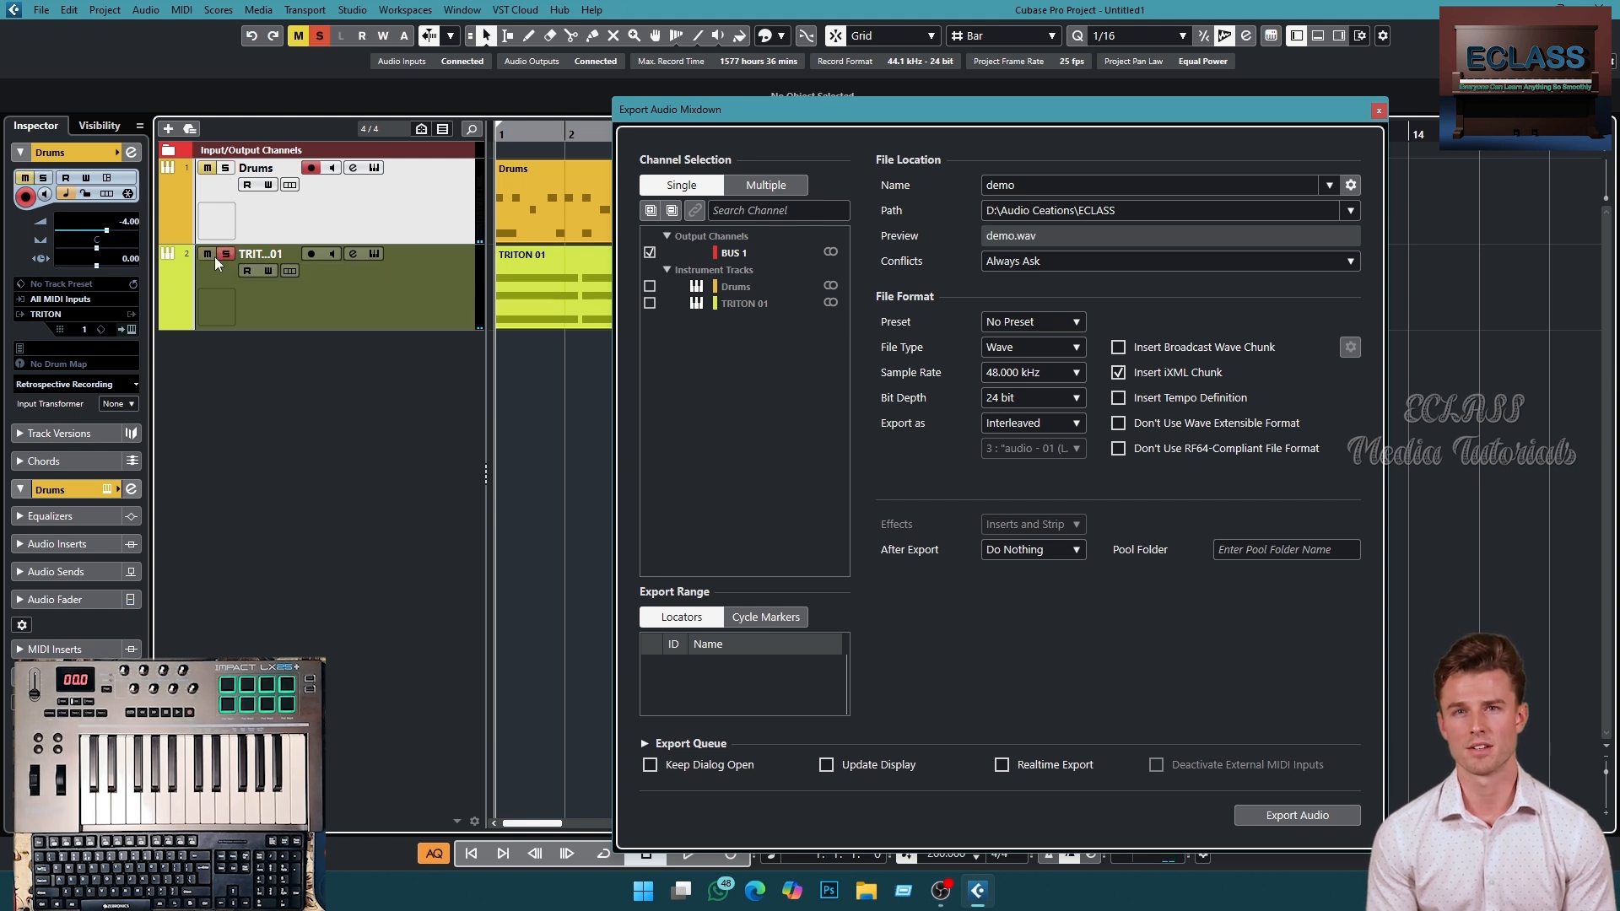
click(227, 254)
key(space)
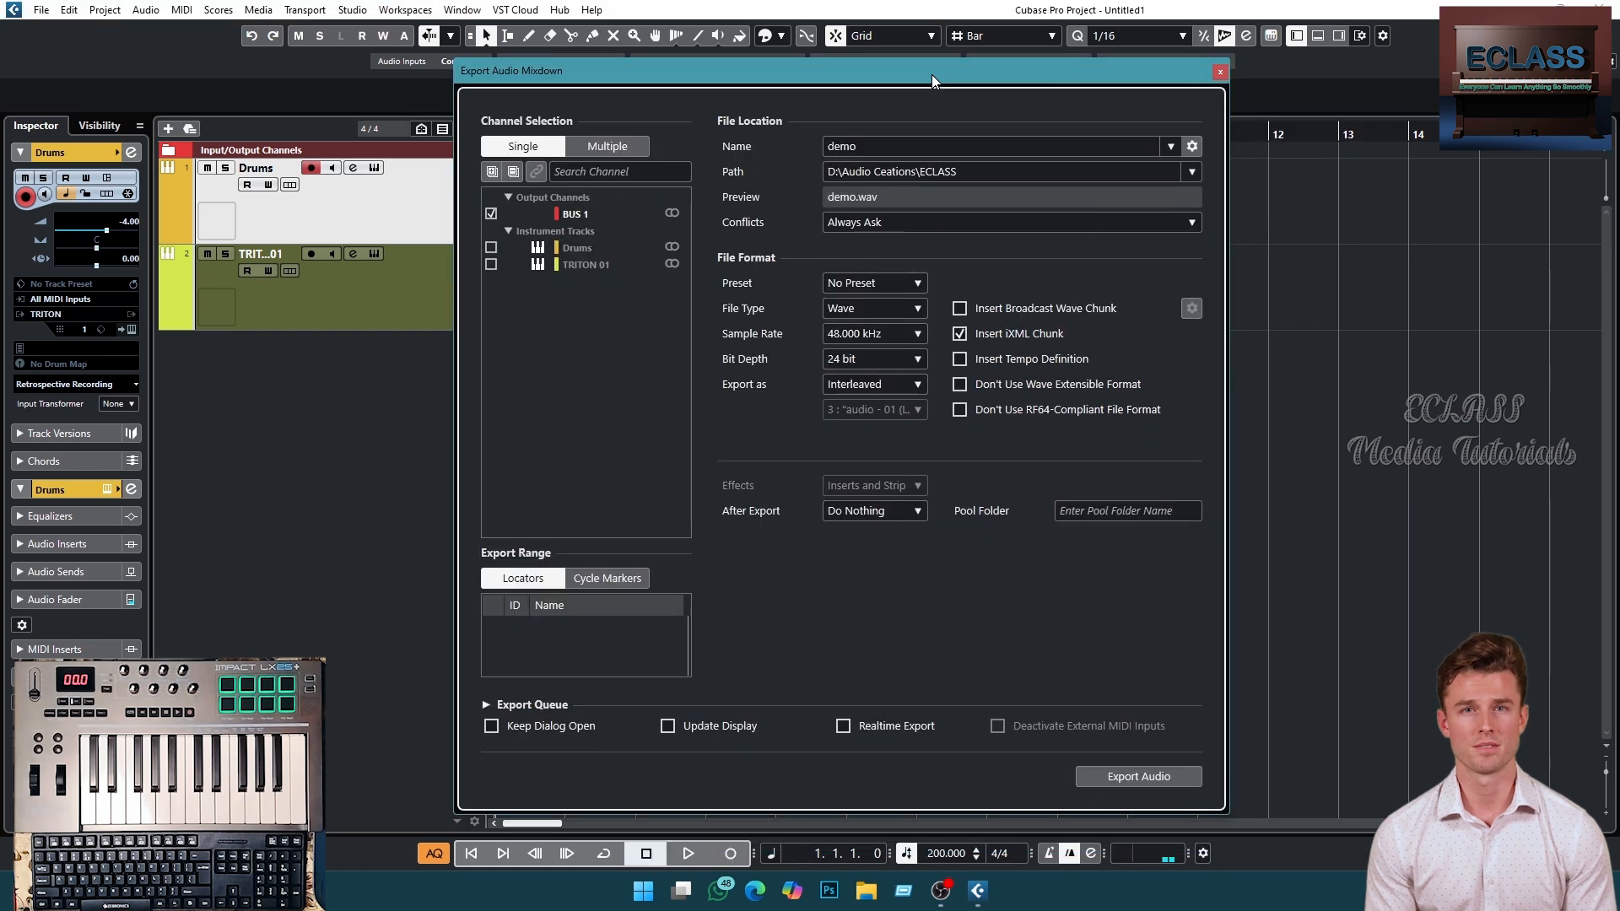
- Export the audio mixdown
click(1141, 780)
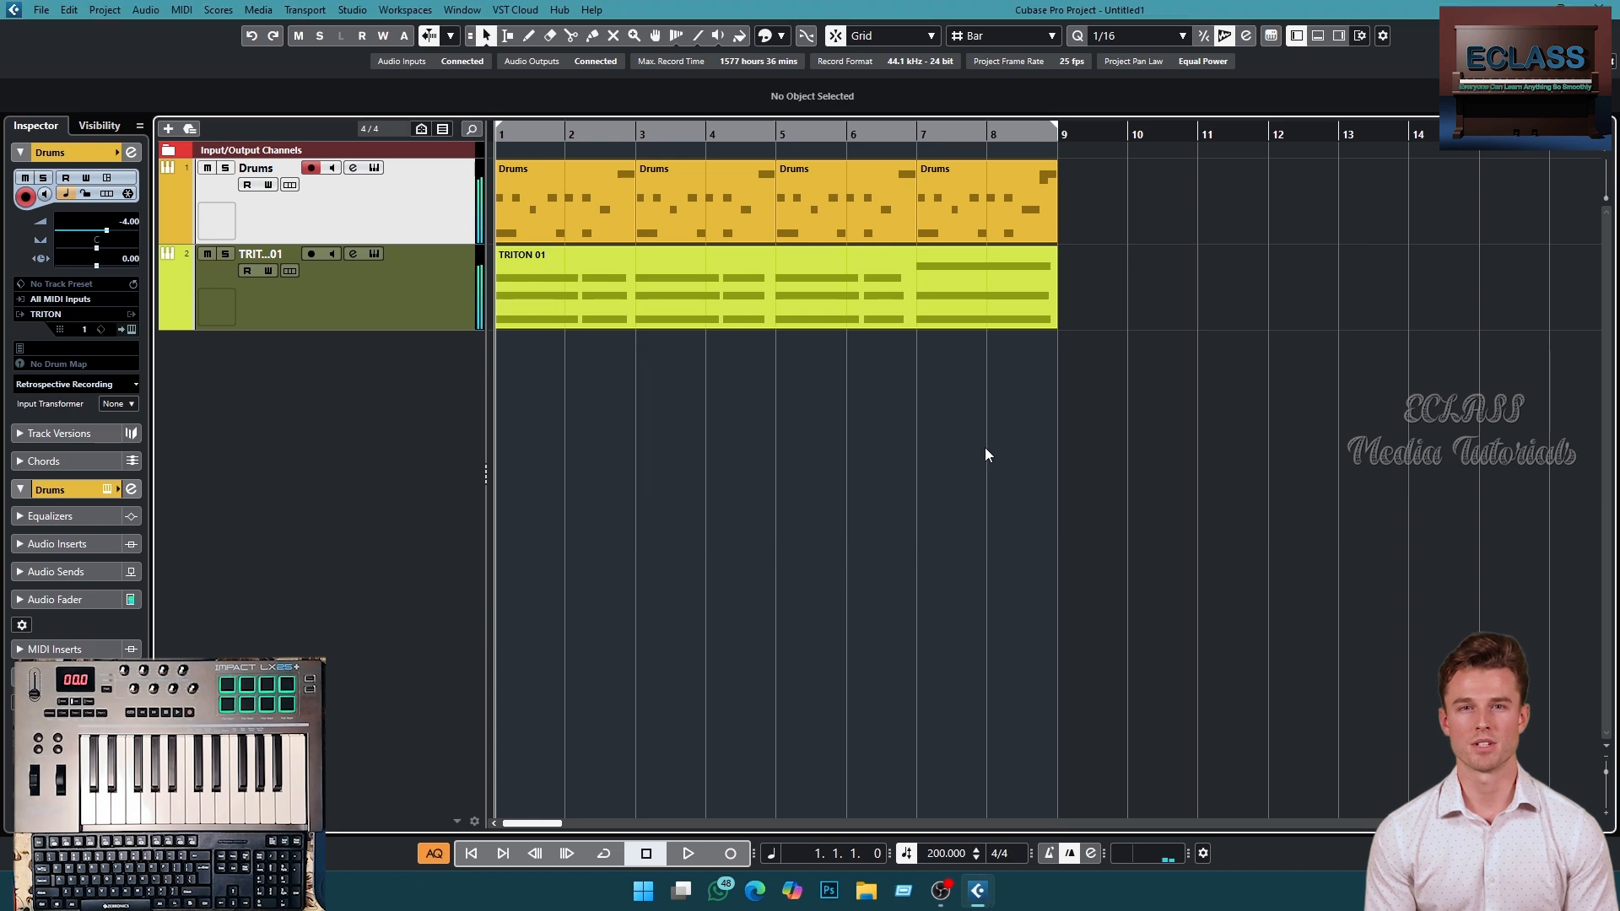
- Switch to File Explorer, open demo.wav from D:\Audio Ceations\ECLASS to listen, then close the player
key(super+e)
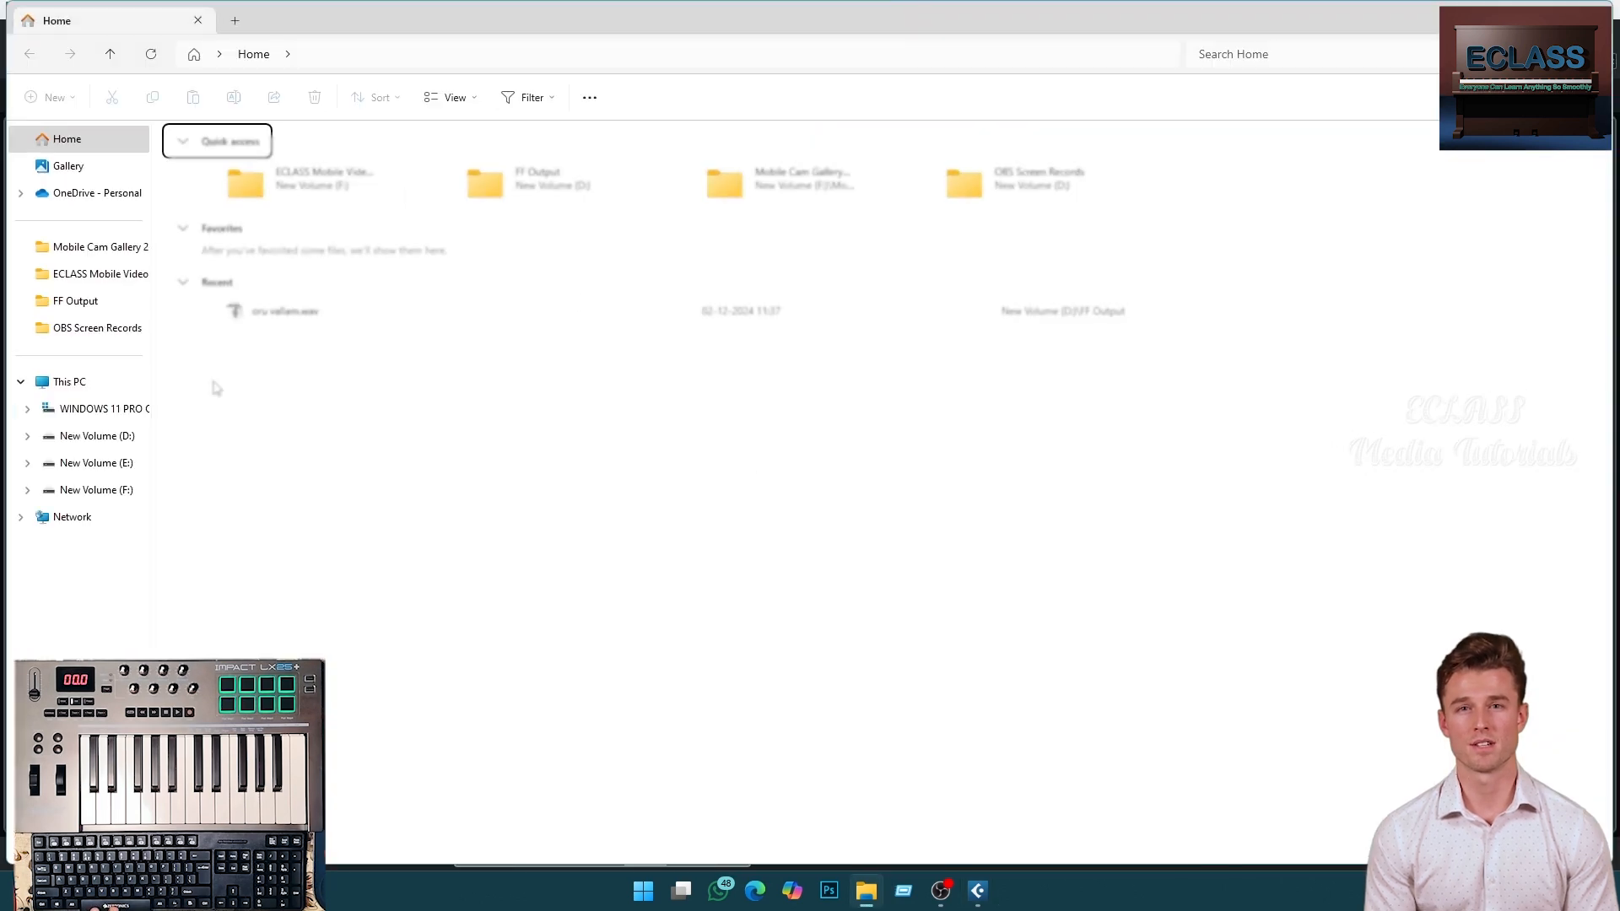
click(119, 436)
double_click(389, 169)
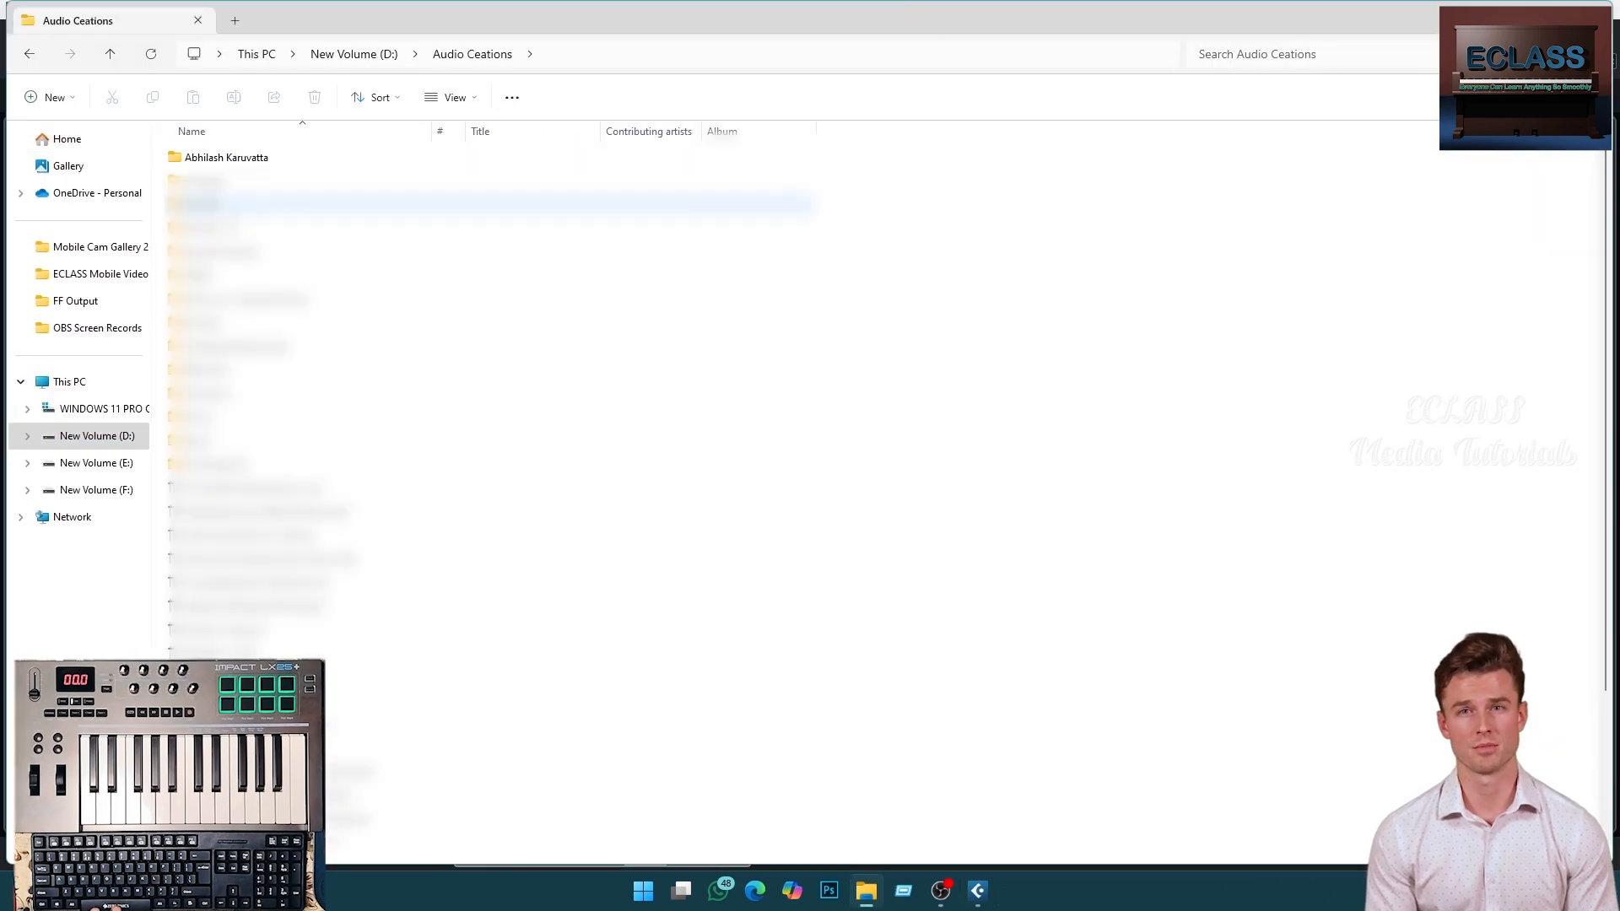
double_click(203, 157)
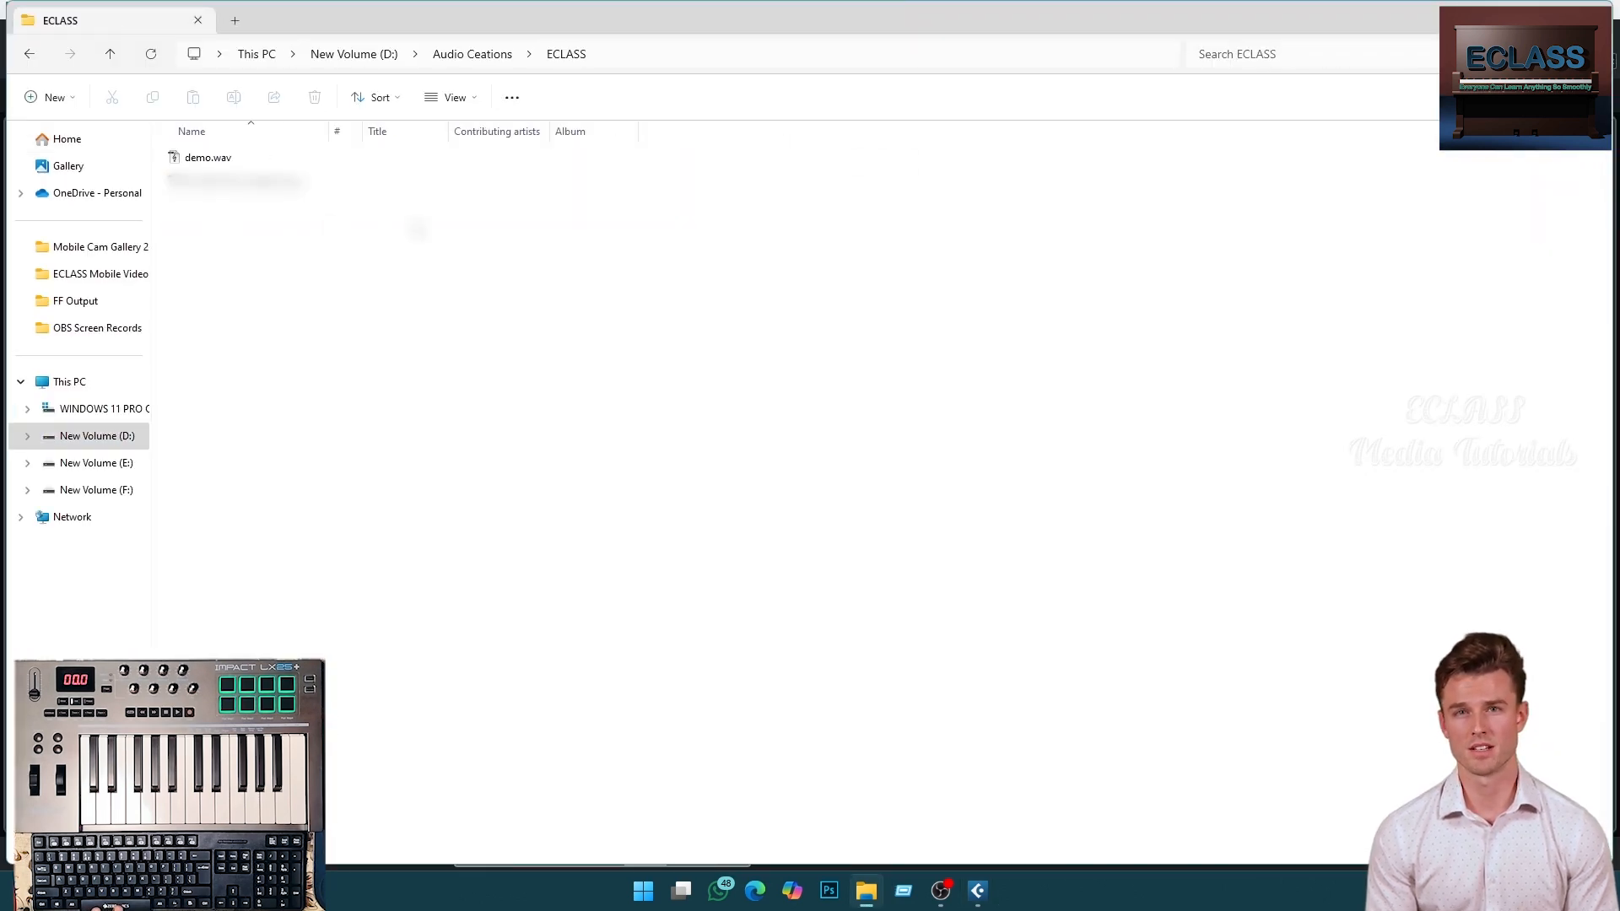
double_click(205, 158)
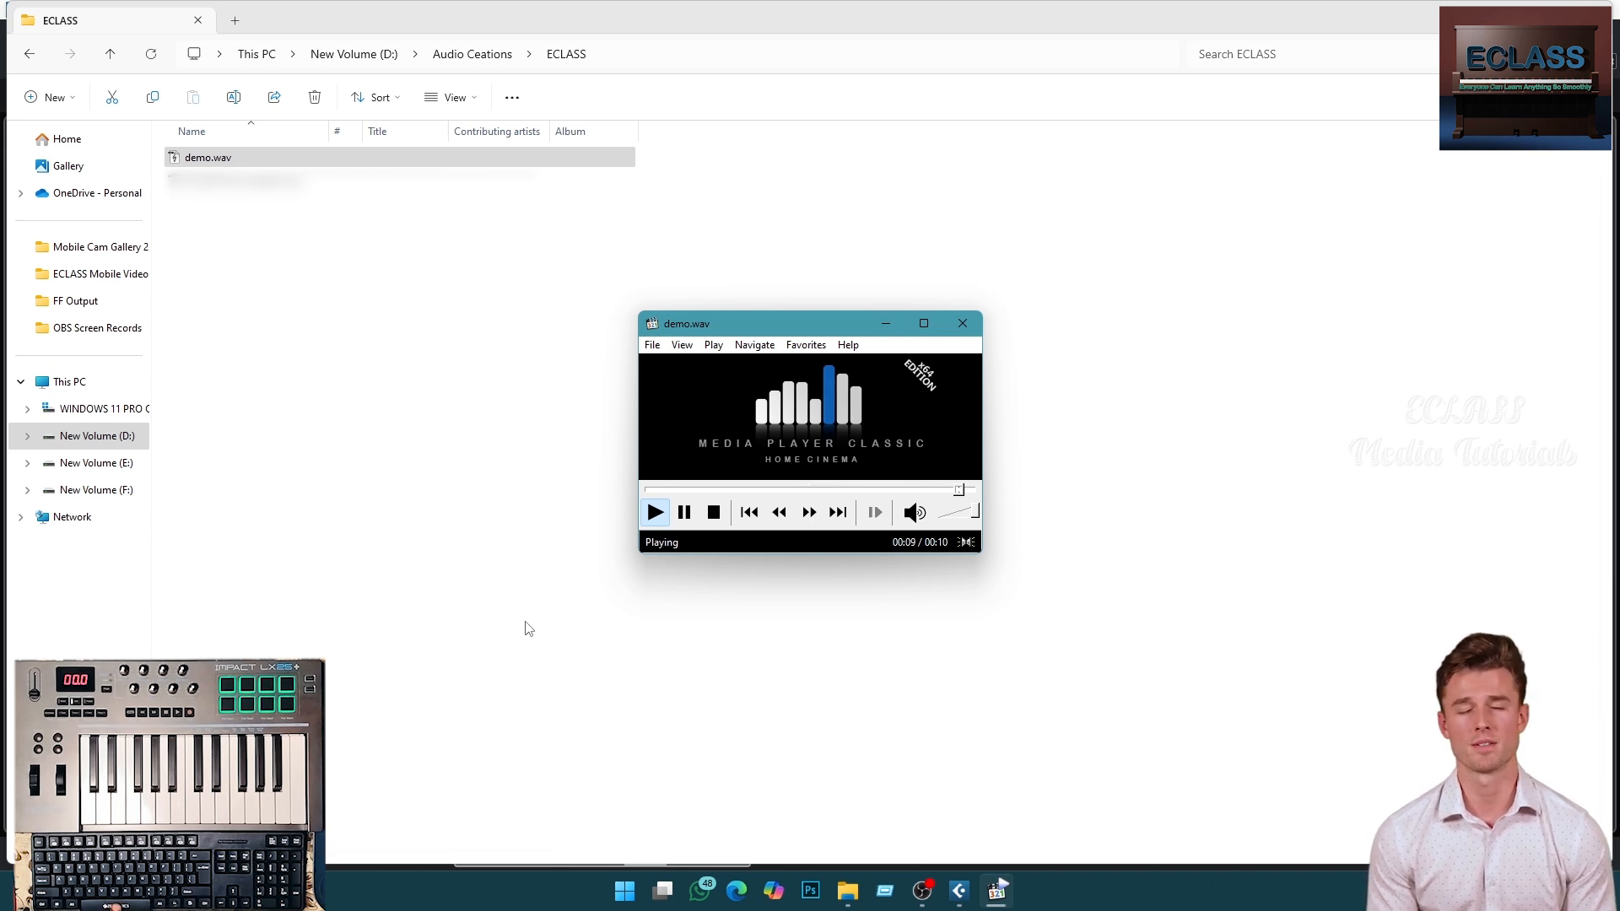
click(963, 323)
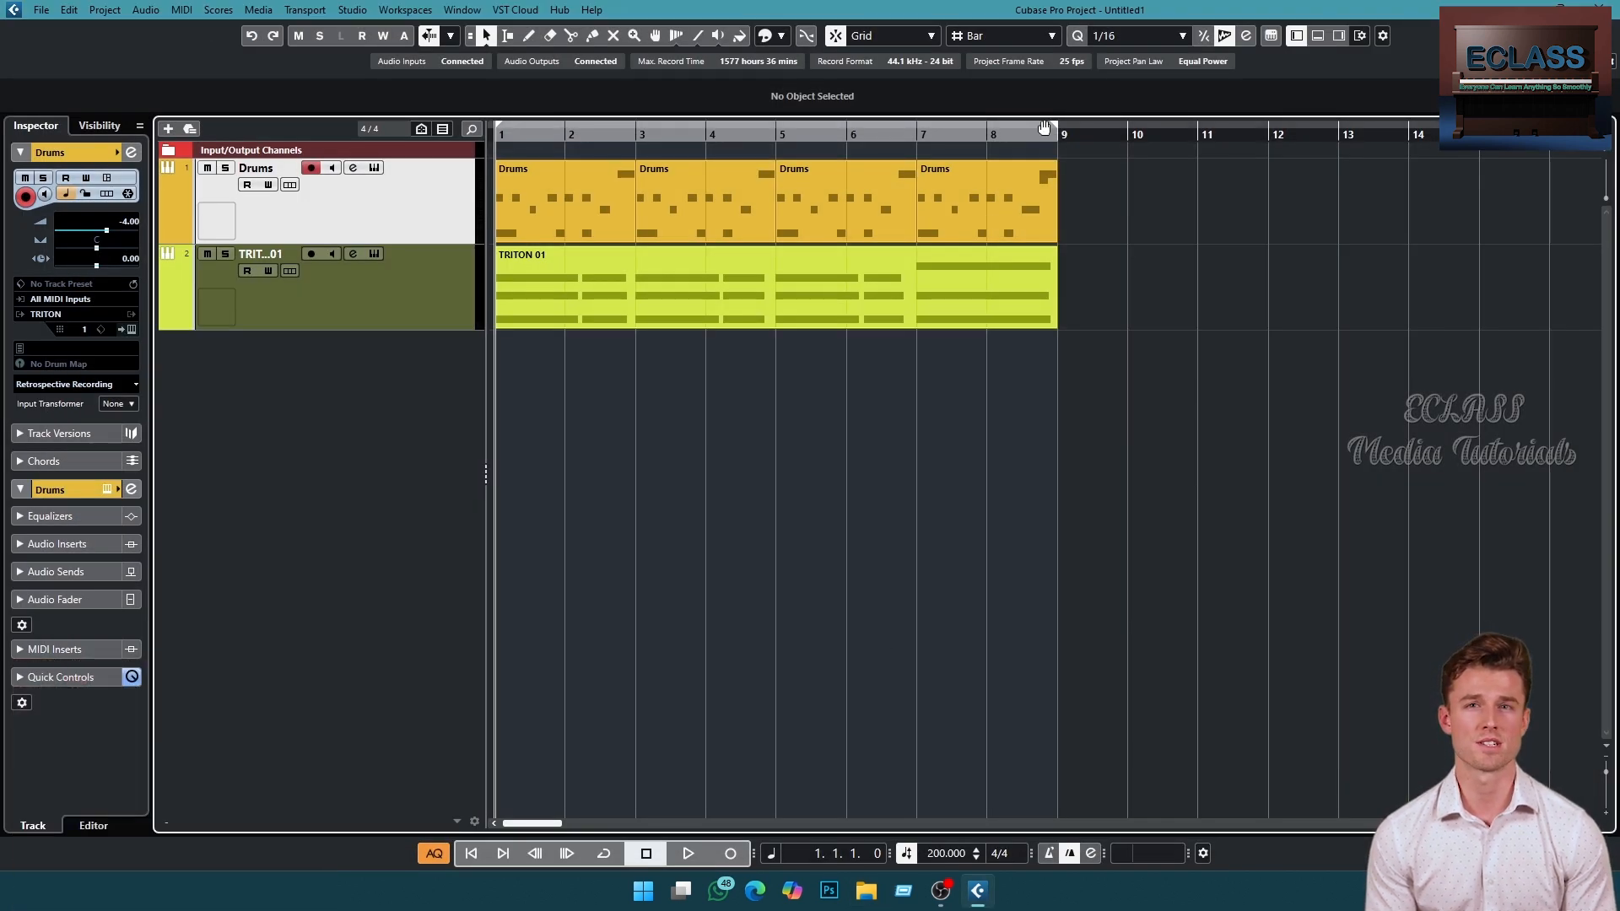
- Select all parts and shrink the TRITON track height
drag(1126, 187, 653, 387)
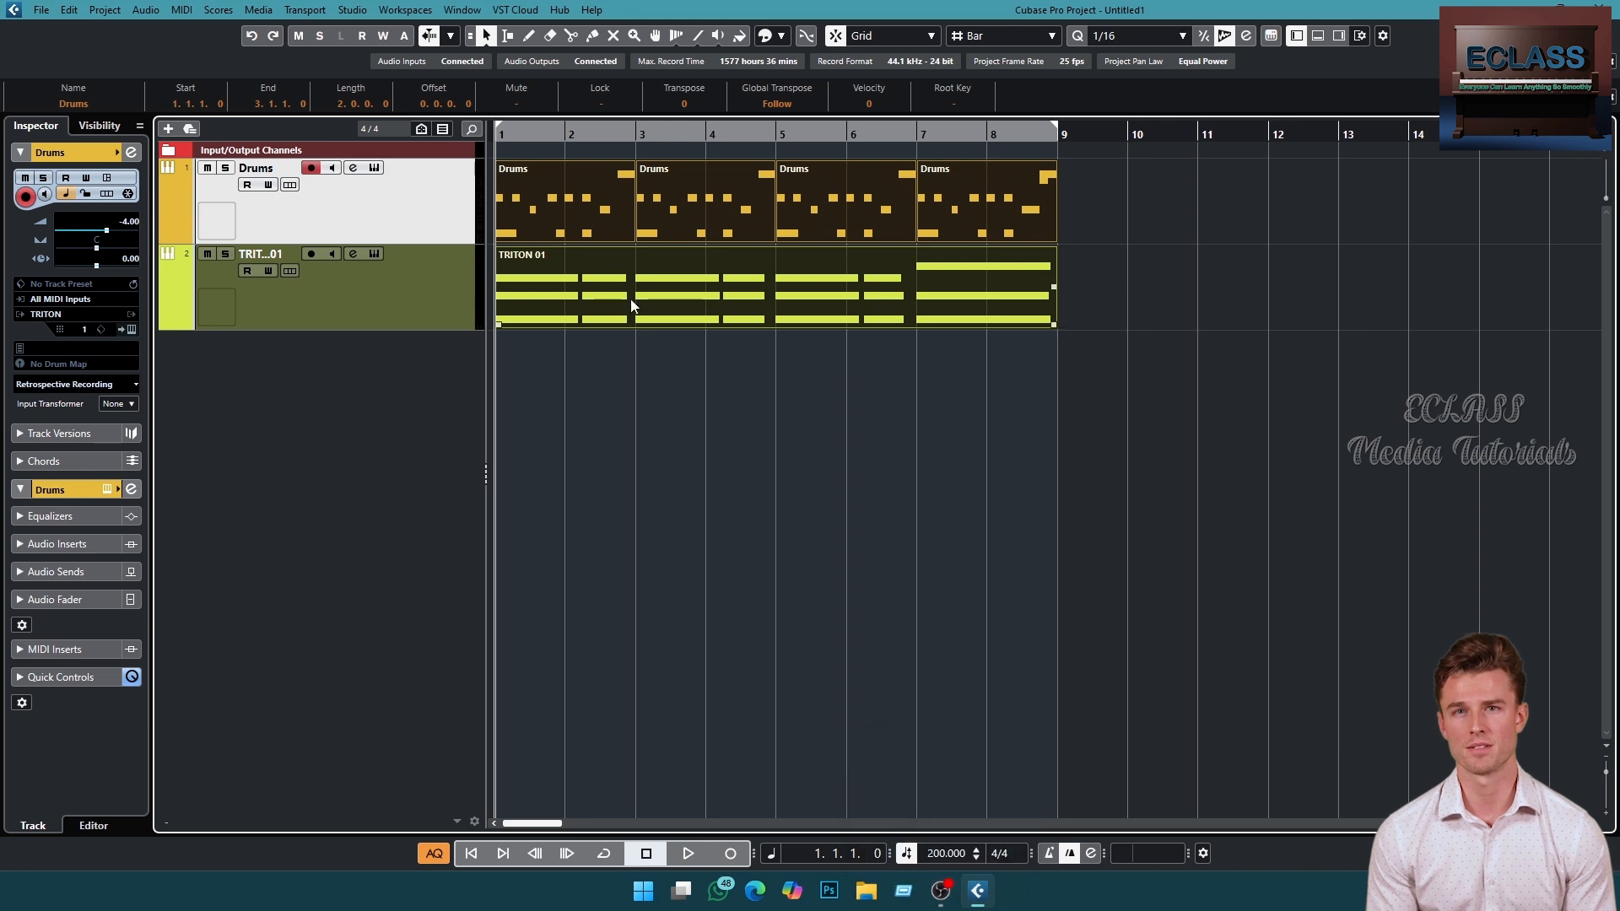
key(alt+Up)
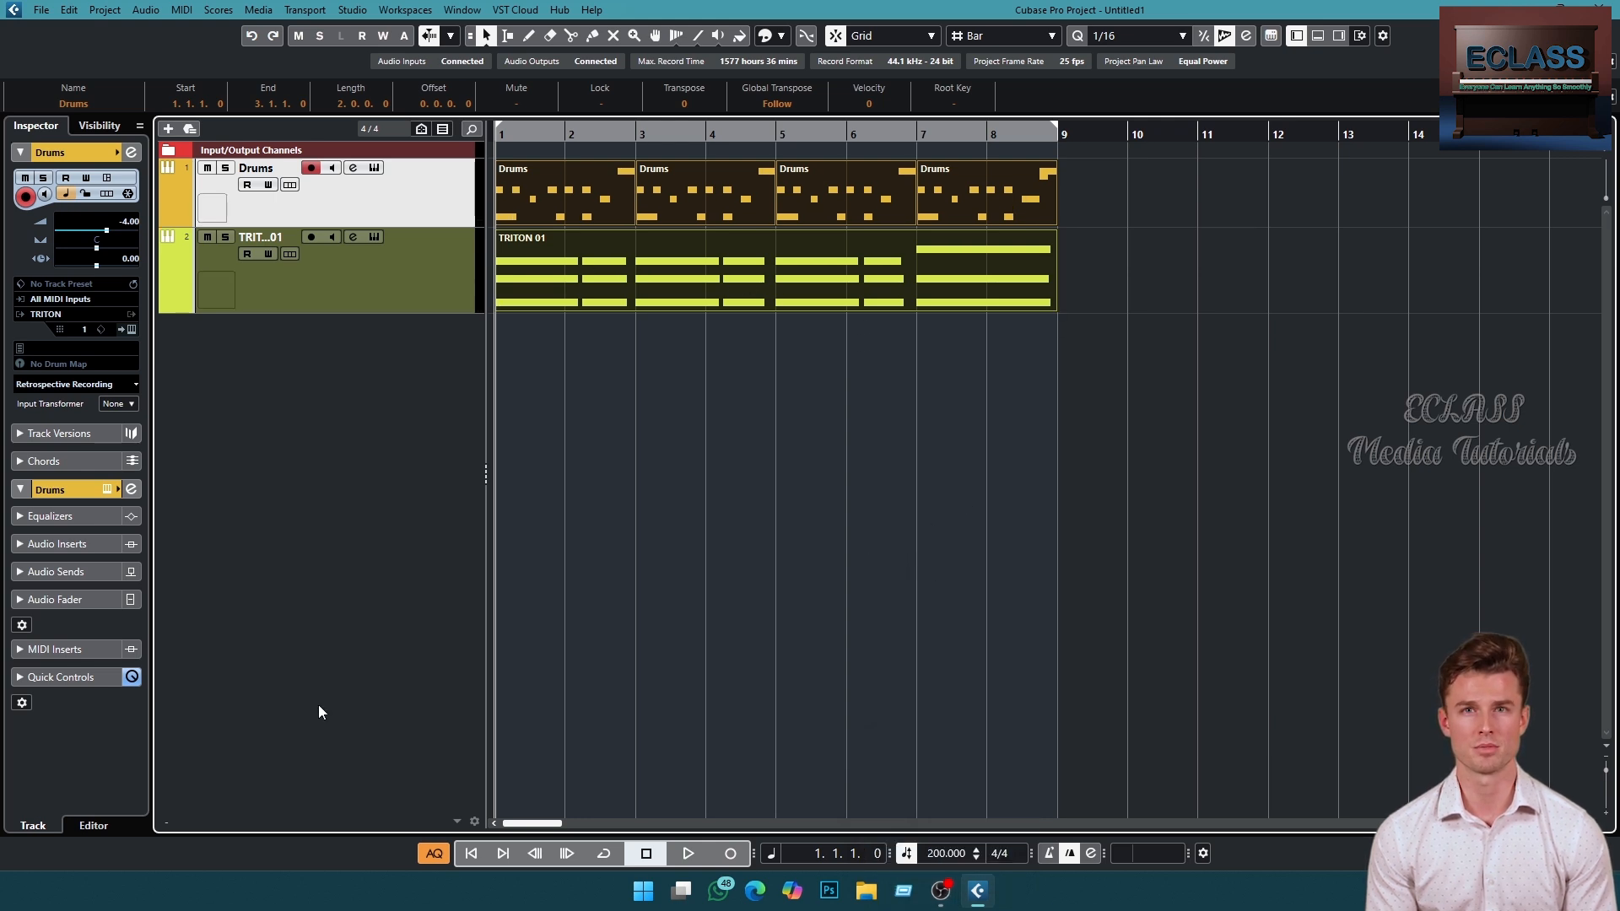